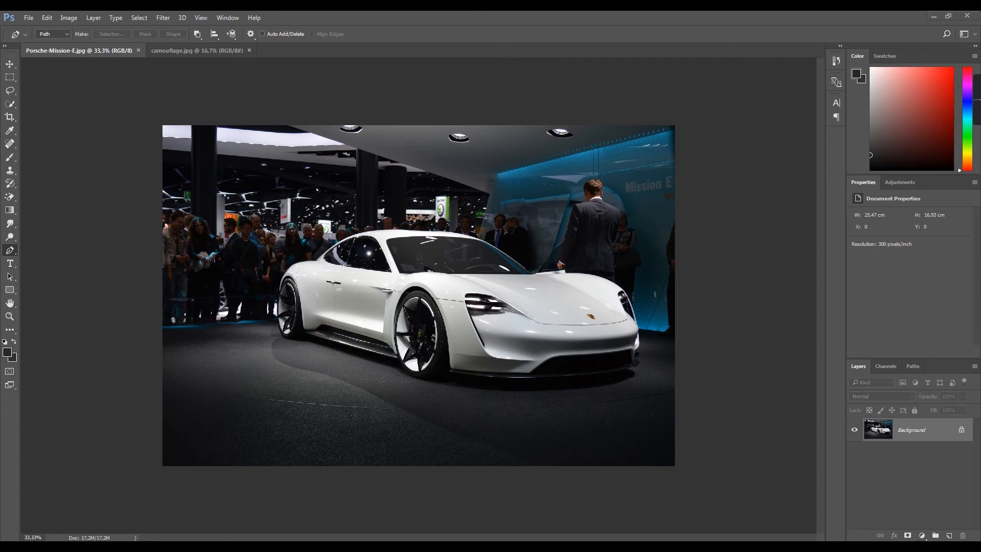
Step: Switch to Notepad and write a channel welcome plus a note that the Pen tool, shortcut "p", will select the car body
left_click(147, 546)
type("HI GUYS WELCOME TO MY CHANNEL PLS SUBSCRIBE AND LIKE MY VIDEOS :))  I WILL USE PEN TOOL TO SELECT THE CAR BODY")
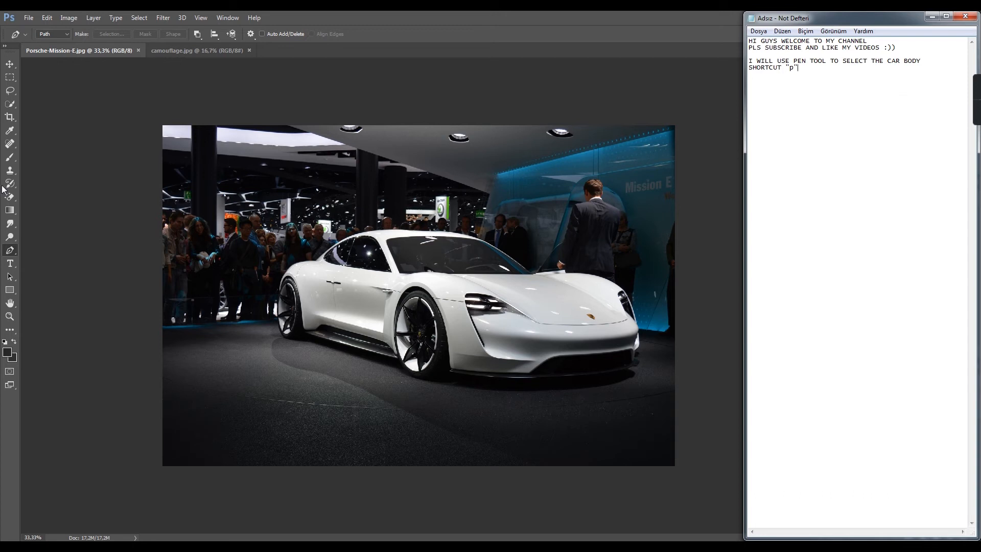
Step: Return to Photoshop and start a Pen tool path at the rear wheel arch, curving up the outer edge of the rear fender
left_click(15, 254)
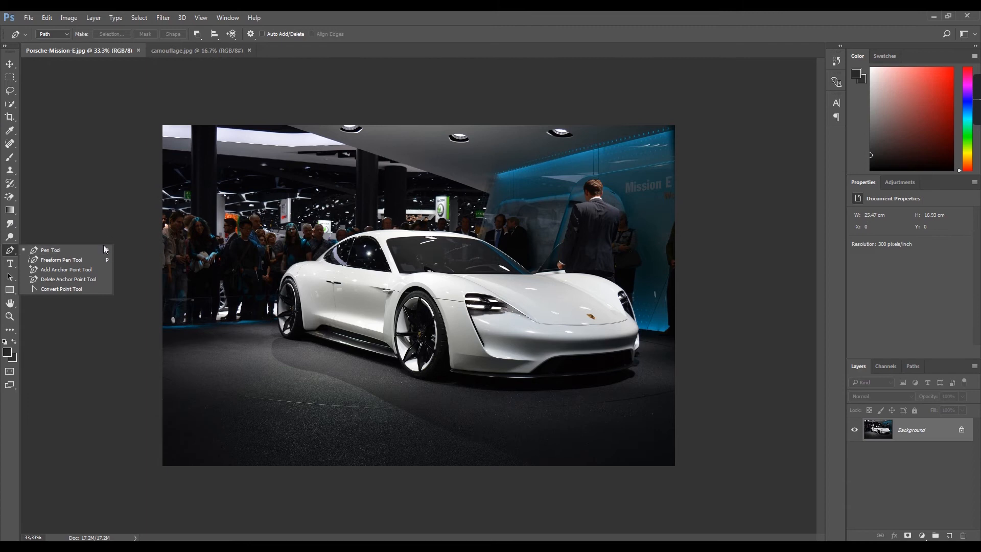
left_click(56, 252)
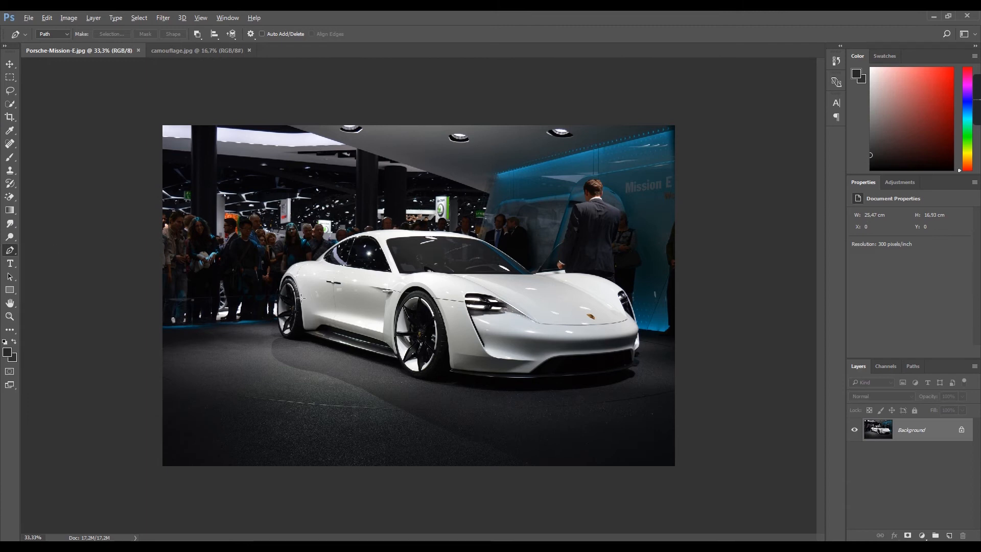
scroll(301, 298, "up", 3)
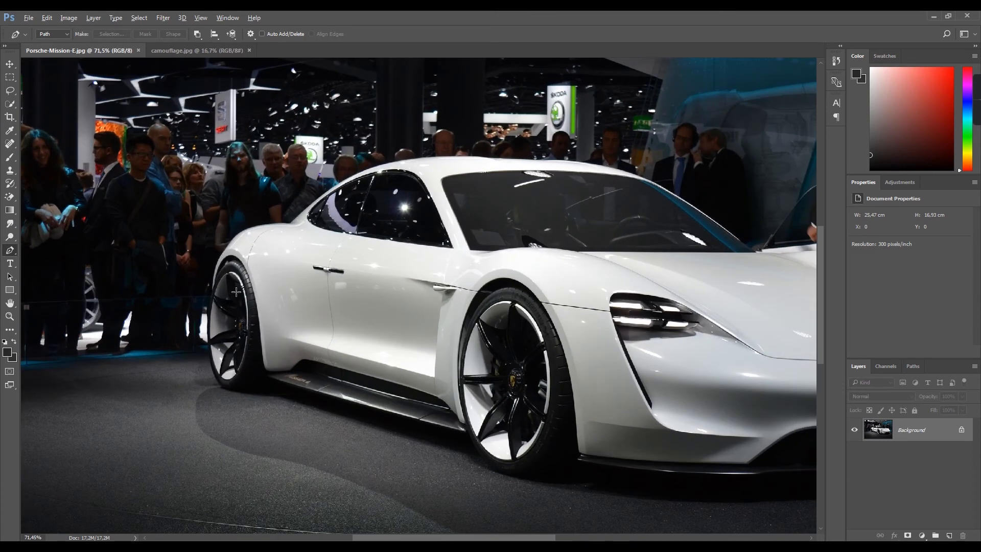
scroll(236, 292, "up", 4)
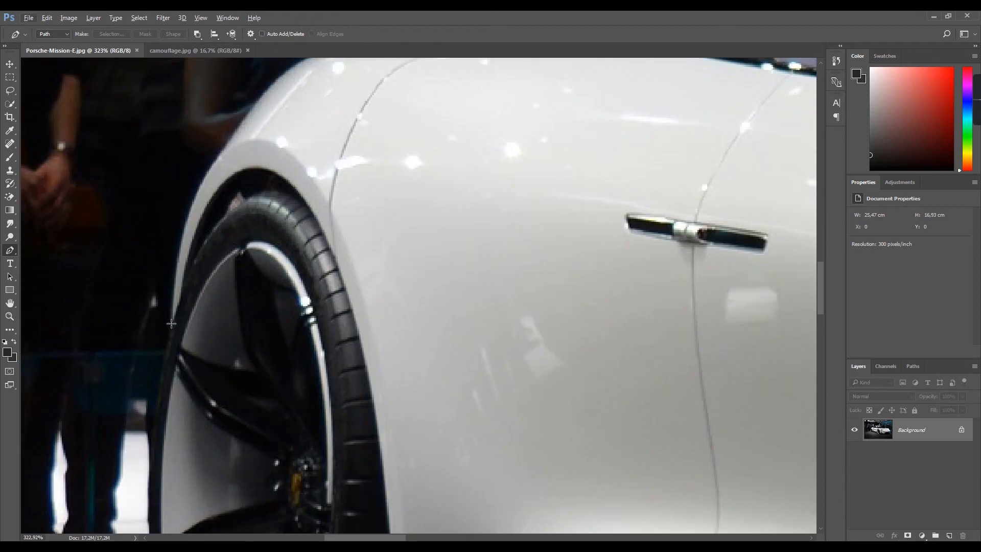
left_click(172, 324)
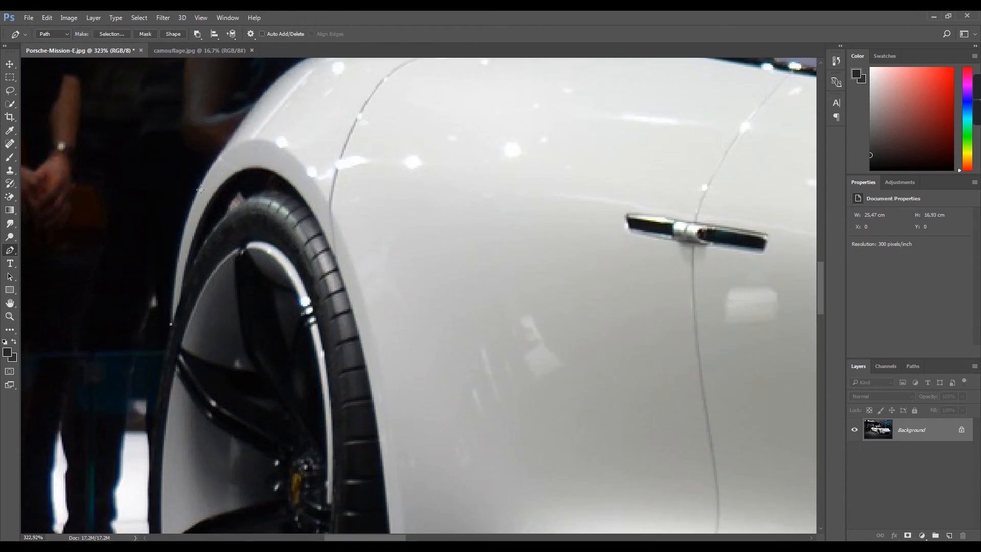
left_click_drag(217, 159, 240, 101)
Step: Curve the path over the rear fender's crest and adjust its handle and anchor to follow the body edge
scroll(347, 216, "up", 5)
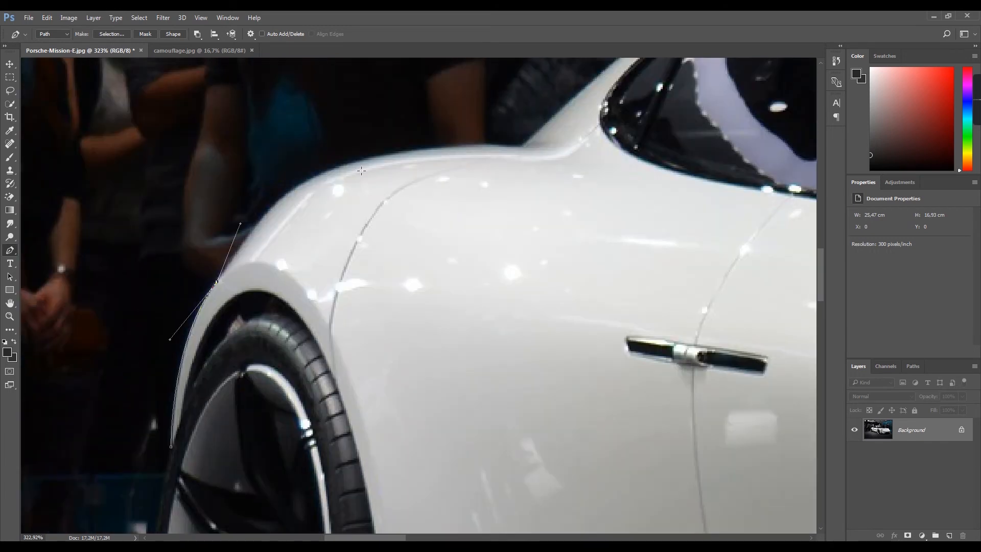
left_click_drag(394, 152, 485, 143)
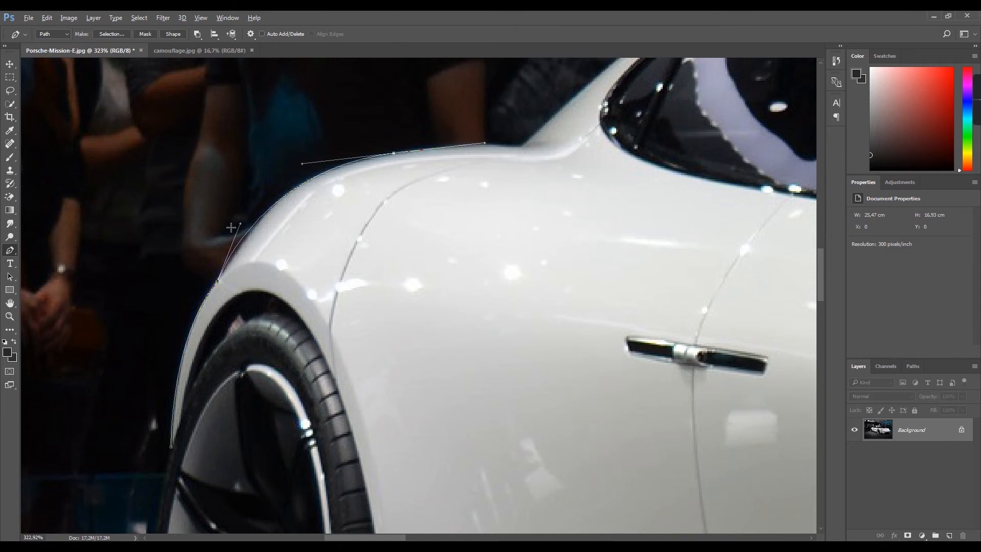
left_click_drag(240, 223, 246, 231)
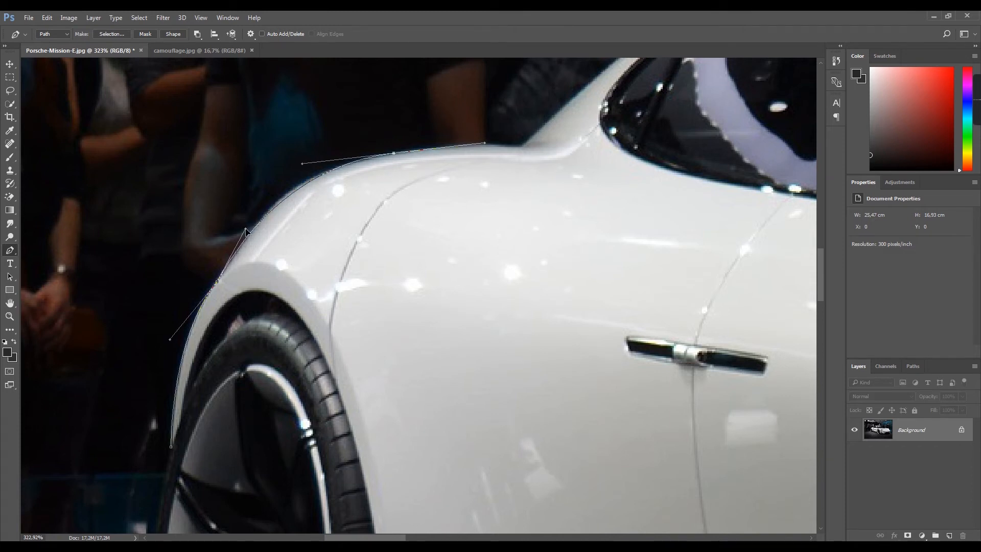
left_click(289, 197)
key("ctrl+z")
mouse_move(393, 155)
left_mouse_down()
mouse_move(368, 164)
mouse_move(382, 158)
left_mouse_up()
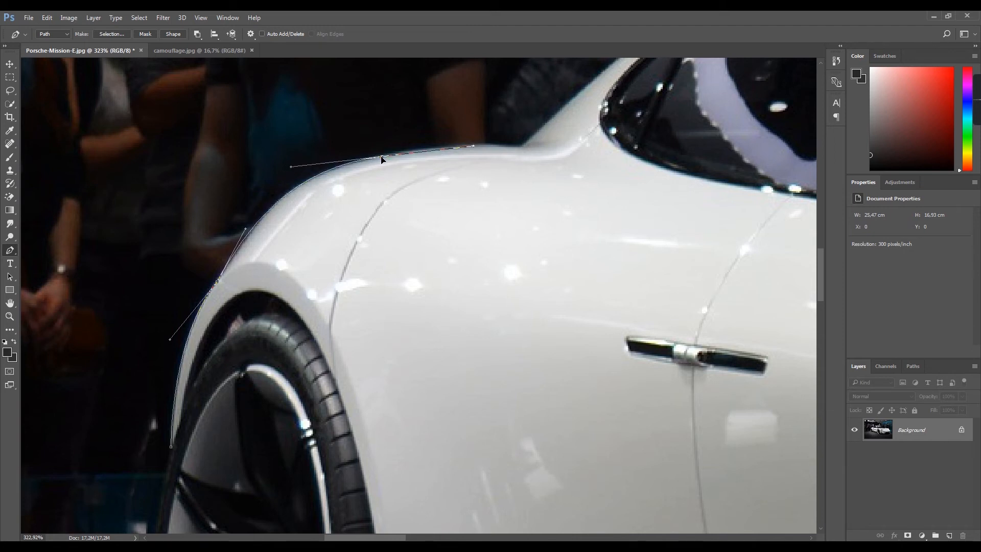
Step: Extend the path along the top of the rear fender to the corner where it meets the rear roof pillar
left_click(517, 146)
left_click_drag(474, 146, 470, 143)
scroll(388, 241, "down", 5)
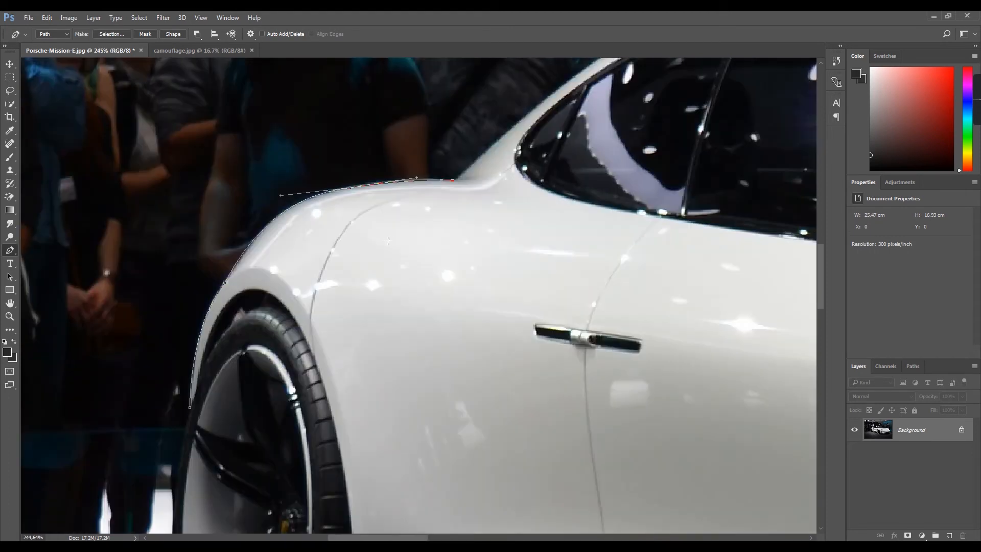
scroll(485, 179, "up", 6)
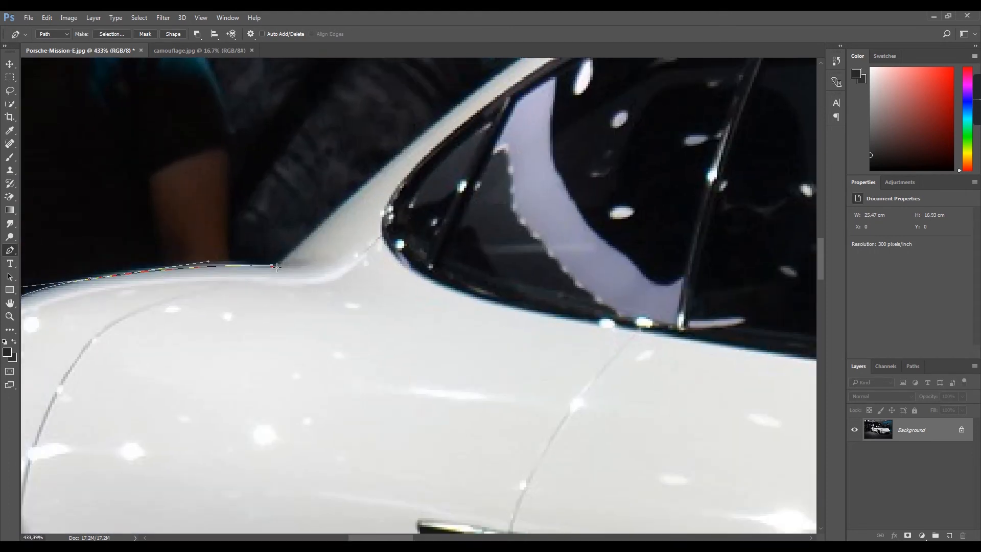
left_click(271, 266)
scroll(567, 152, "up", 3)
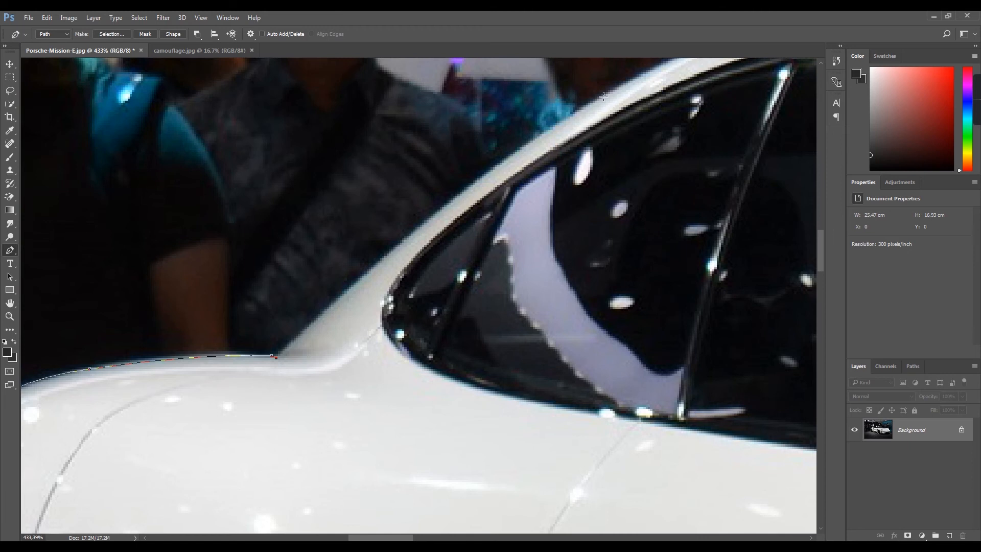
Step: Trace the rear roof pillar and curve the path over the side windows onto the top of the roof
left_click_drag(603, 96, 491, 145)
scroll(378, 227, "down", 6)
scroll(646, 121, "up", 3)
scroll(399, 191, "up", 2)
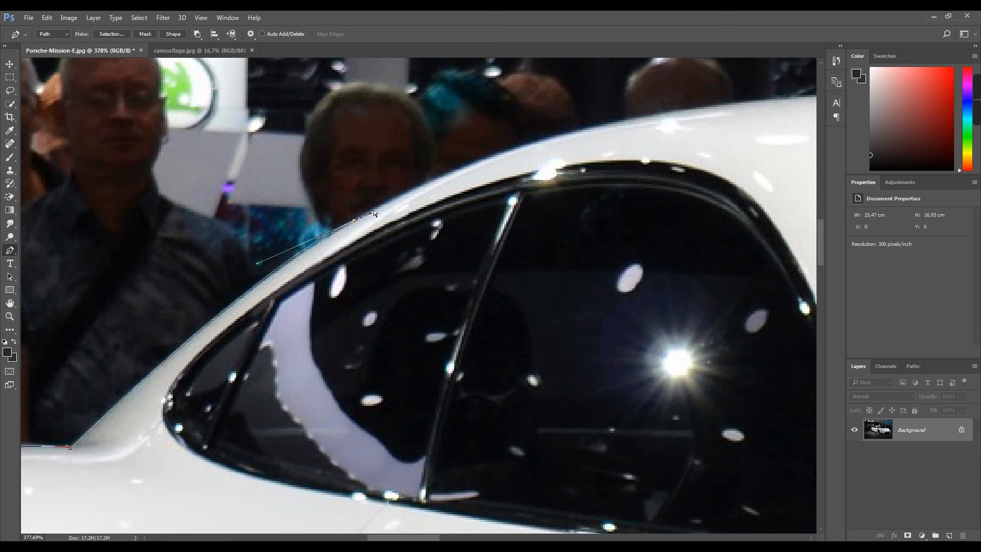
scroll(250, 234, "down", 3)
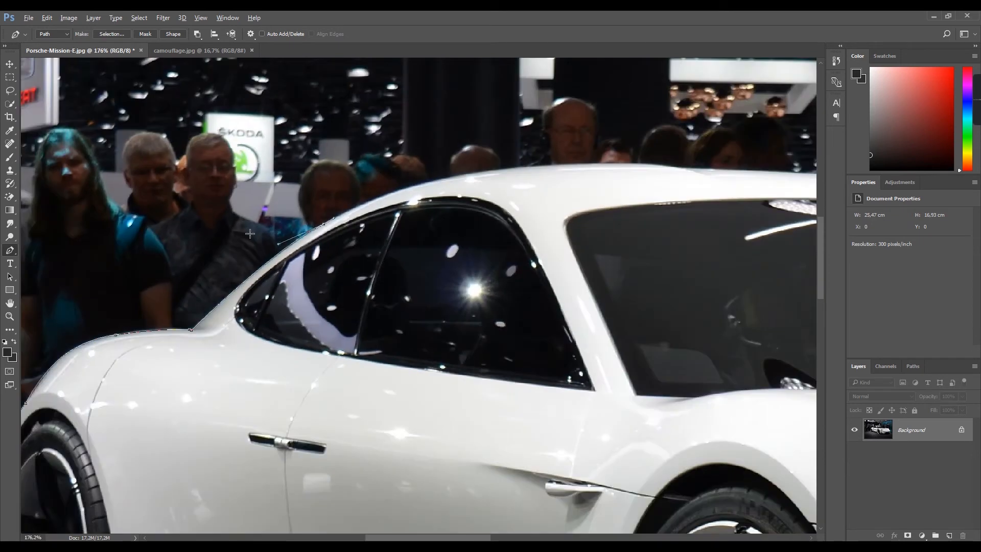
scroll(579, 174, "up", 2)
left_click_drag(579, 170, 619, 172)
left_click_drag(428, 159, 312, 157)
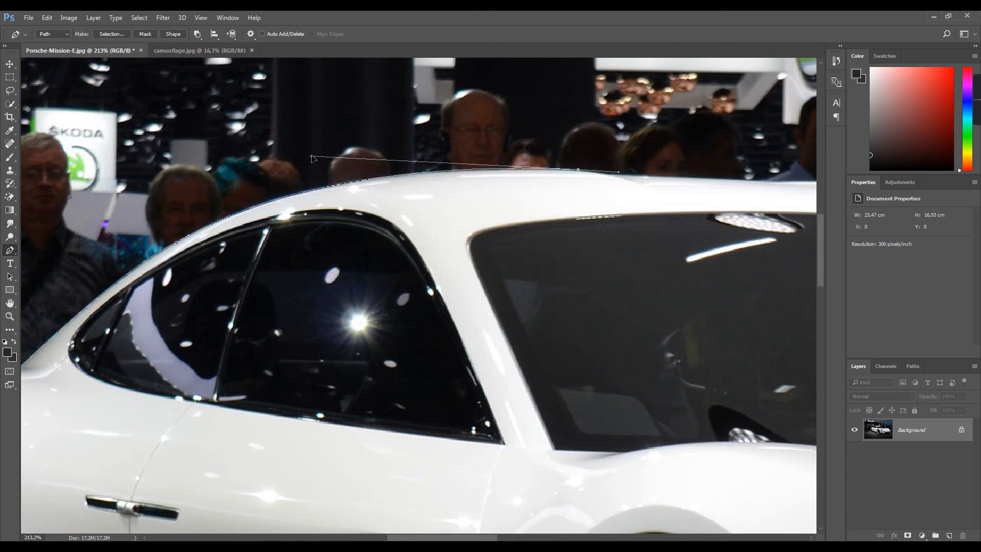
Step: Remove the last roof anchor's outgoing handle and continue the path with short segments along the roof's top edge
scroll(261, 164, "down", 4)
scroll(699, 179, "up", 8)
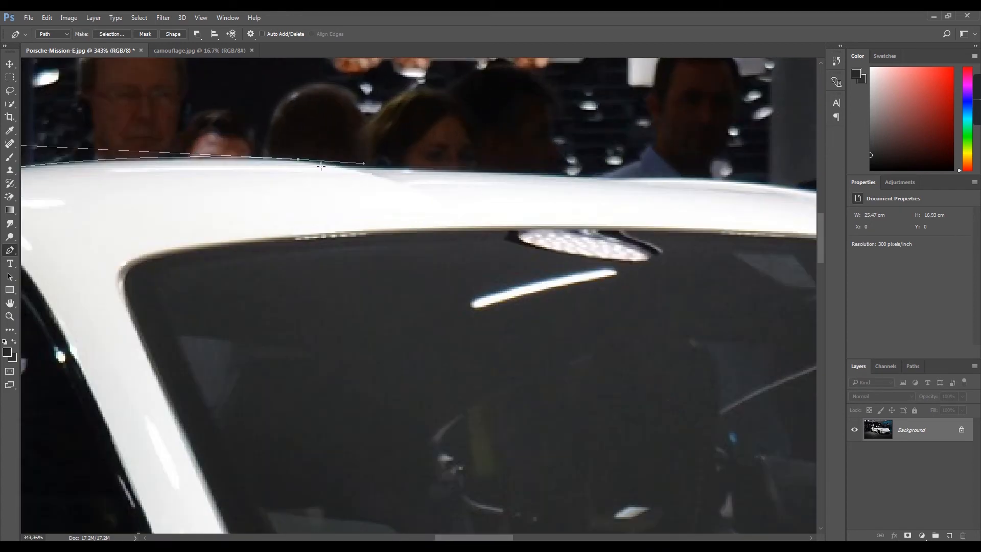
left_click(299, 159, "alt")
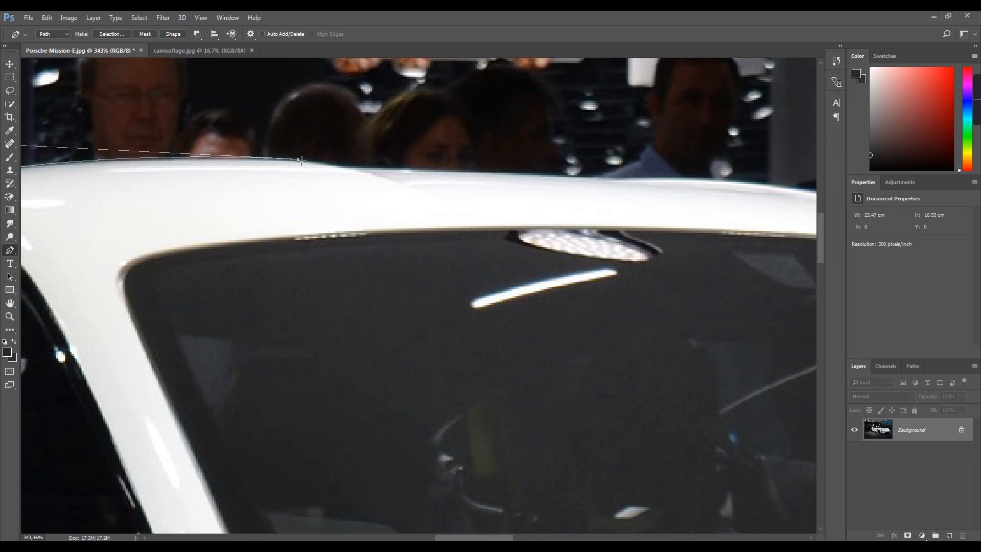
left_click(343, 166)
left_click(453, 172)
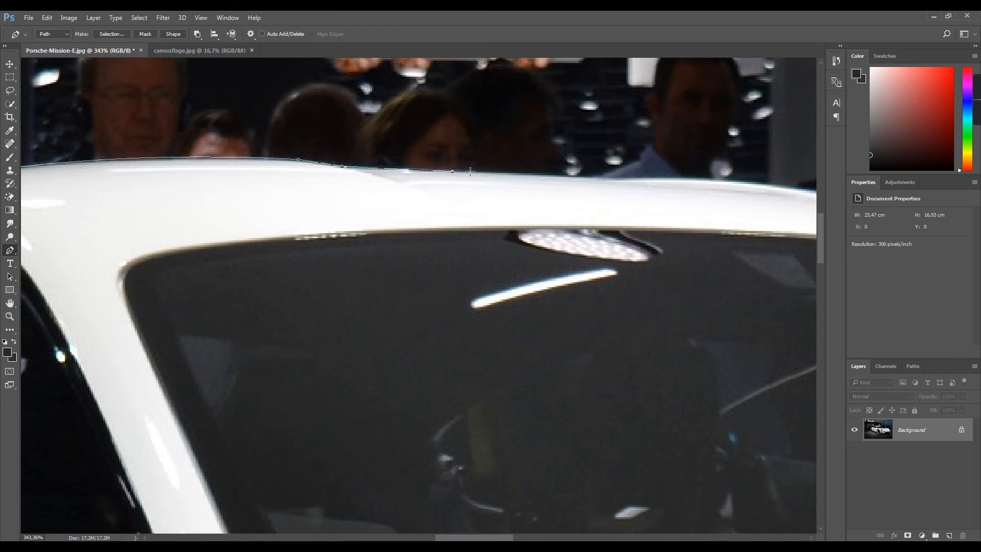
left_click(619, 178)
left_click(719, 178)
Step: Follow the front of the roof with a curved segment and continue down the outer edge of the far windshield pillar
scroll(718, 179, "down", 3)
scroll(701, 205, "up", 3)
left_click_drag(446, 190, 511, 205)
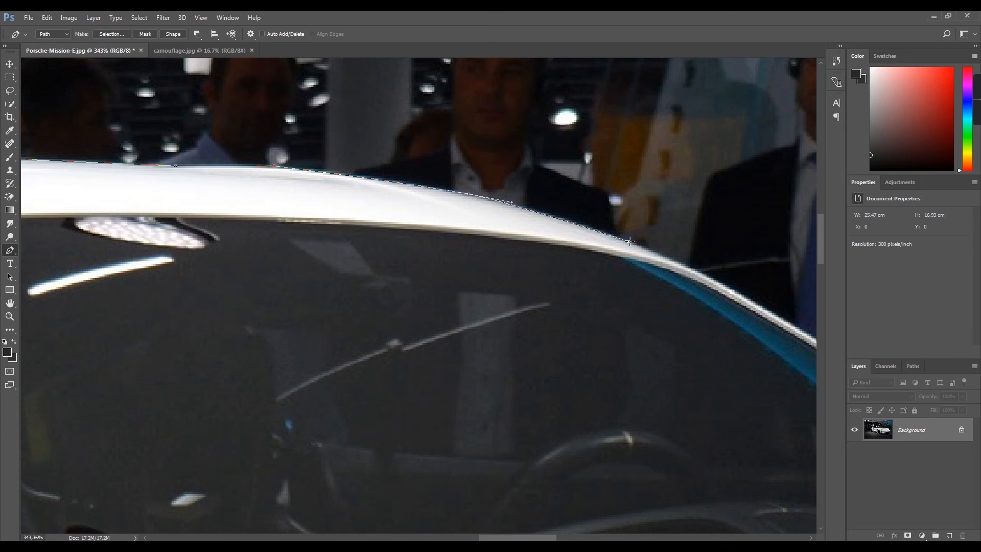
scroll(385, 225, "down", 3)
scroll(384, 225, "up", 3)
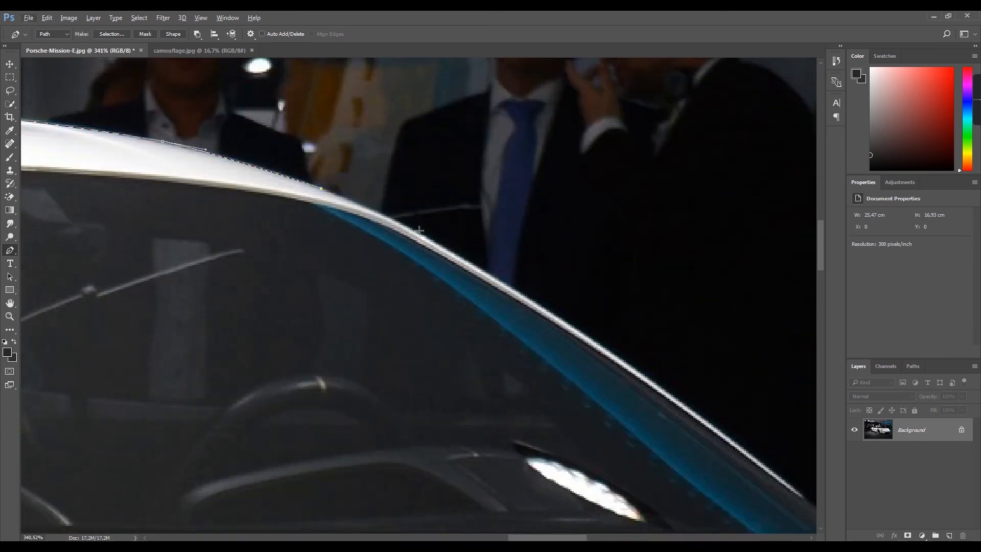
left_click(419, 234)
left_click(584, 330)
Step: Trace the far windshield pillar to its lower tip and bring the path back up along its inner edge
left_click_drag(585, 331, 252, 180)
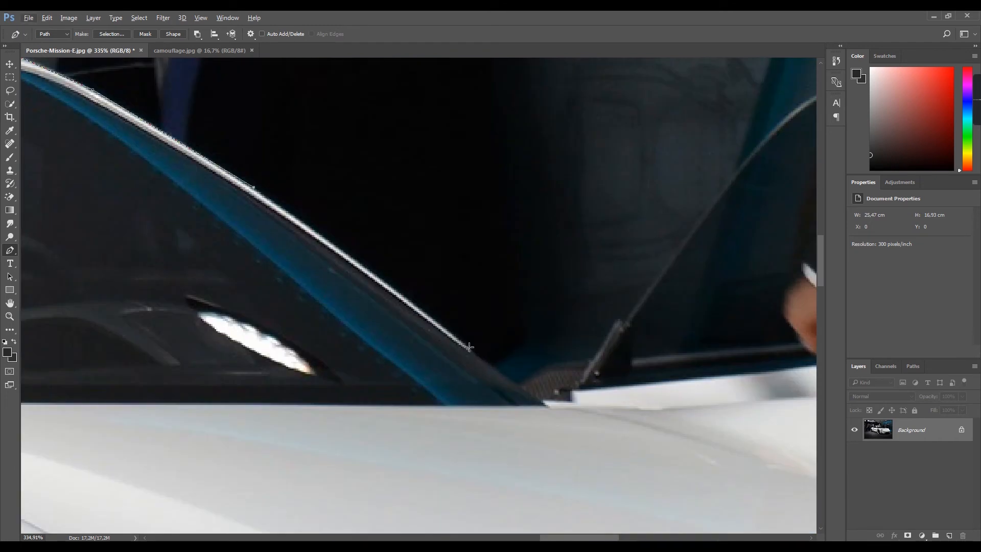
scroll(475, 353, "up", 8)
left_click_drag(469, 346, 770, 512)
left_click(459, 346)
left_click(451, 345)
scroll(451, 346, "down", 2)
left_click_drag(351, 209, 541, 230)
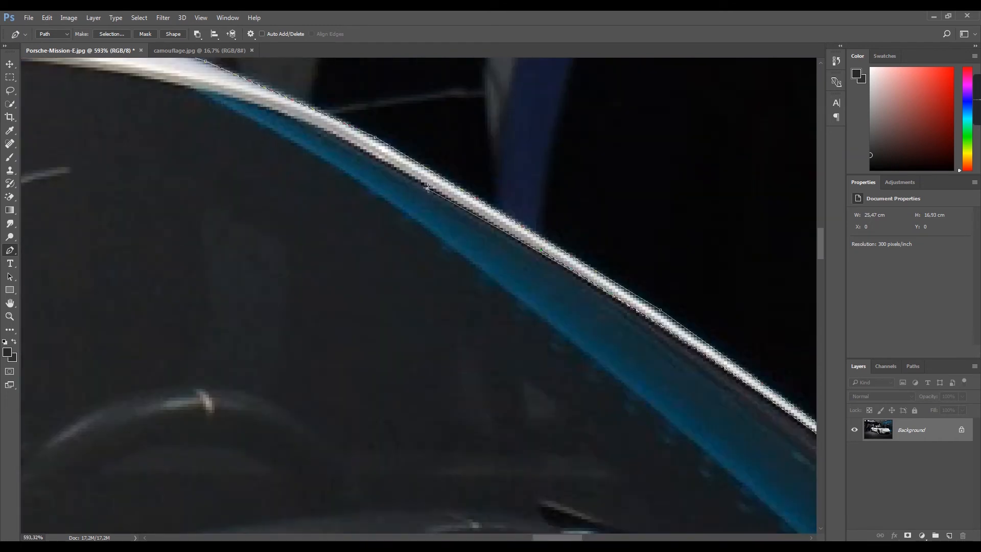
left_click_drag(427, 186, 502, 212)
Step: Outline the windshield's upper edge back toward the side windows and turn the path down the near windshield pillar
scroll(602, 167, "down", 5)
left_click(409, 135)
left_click_drag(155, 102, 477, 156)
left_click_drag(202, 146, 509, 154)
left_click_drag(177, 192, 166, 200)
left_click_drag(158, 239, 172, 269)
scroll(172, 268, "down", 3)
Step: Continue the path down to the windshield's base and along the rear edge of the hood
left_click(314, 467)
scroll(314, 467, "down", 2)
mouse_move(453, 390)
left_mouse_down()
mouse_move(587, 377)
mouse_move(277, 351)
left_mouse_up()
mouse_move(603, 367)
left_mouse_down()
mouse_move(649, 390)
mouse_move(80, 374)
left_mouse_up()
scroll(79, 374, "down", 10)
Step: Trace the hood's far edge from the windshield base over the far front fender
left_click_drag(342, 367, 362, 368)
left_click_drag(610, 361, 245, 288)
mouse_move(383, 354)
left_mouse_down()
mouse_move(442, 403)
mouse_move(391, 361)
left_mouse_up()
scroll(391, 361, "up", 10)
left_click_drag(446, 416, 466, 447)
scroll(465, 446, "down", 3)
Step: Run the path down the outer edge of the far headlight to the front bumper
left_click(544, 396)
scroll(545, 397, "down", 5)
left_click(598, 256)
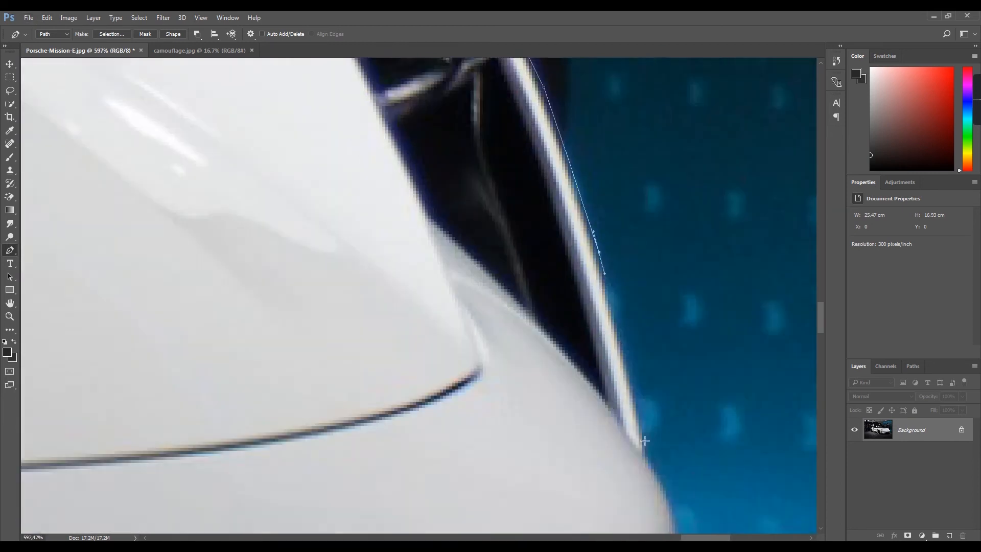
left_click(643, 458)
Step: Curve the path around the far side of the front bumper down to its lower white edge
scroll(595, 427, "down", 7)
left_click_drag(613, 438, 454, 310)
left_click_drag(464, 379, 454, 418)
mouse_move(478, 485)
left_mouse_down()
mouse_move(469, 506)
mouse_move(477, 493)
left_mouse_up()
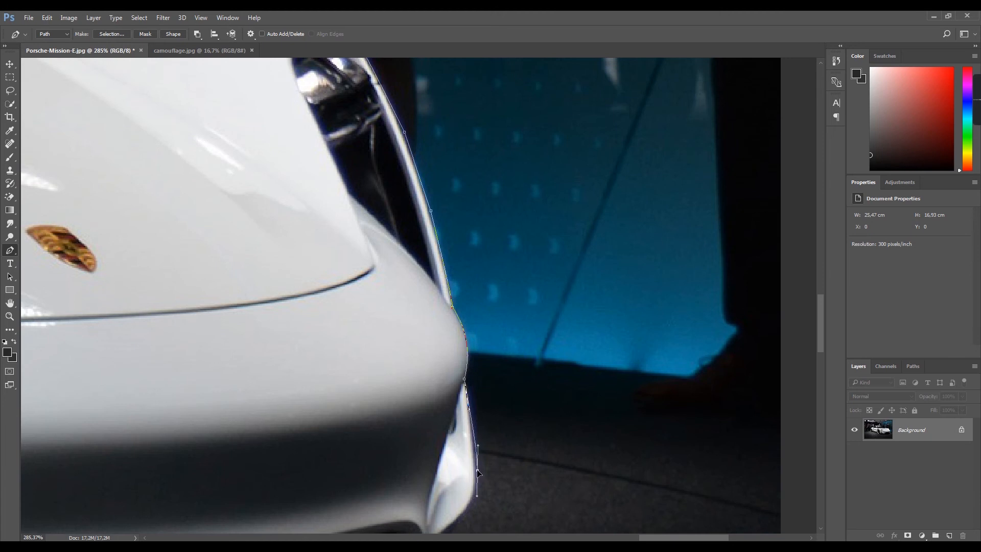
left_click(473, 508)
Step: Outline the bumper's lower far corner and turn the path up into the front air intake
scroll(474, 508, "down", 3)
left_click(445, 382)
left_click_drag(423, 465, 417, 478)
scroll(433, 437, "up", 8)
left_click(414, 500, "alt")
left_click_drag(390, 417, 384, 391)
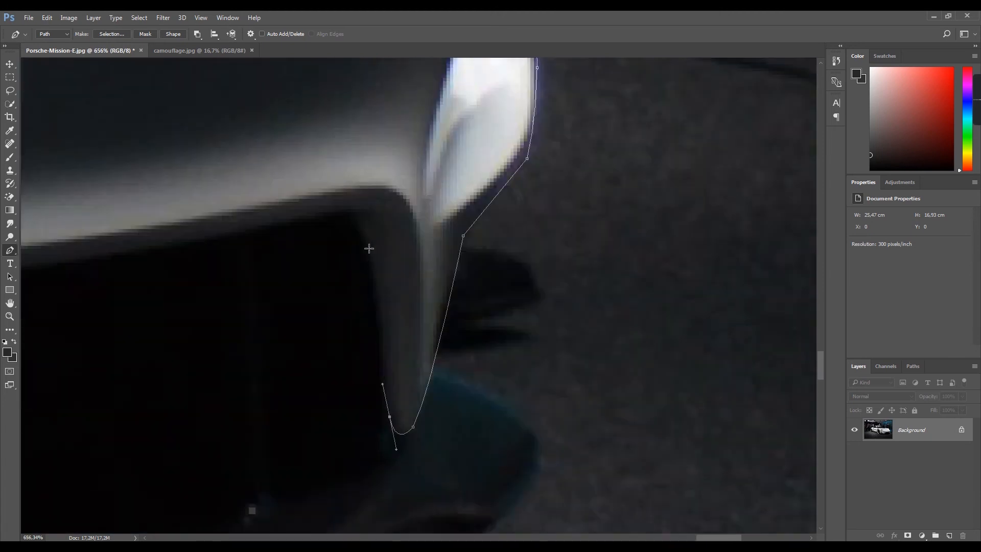
Step: Trace the upper edge of the front air intake from its far corner toward the near front wheel
left_click_drag(369, 243, 364, 228)
left_click_drag(364, 228, 429, 241)
left_click_drag(392, 228, 621, 241)
scroll(361, 236, "down", 6)
left_click_drag(298, 278, 91, 290)
left_click_drag(91, 290, 409, 258)
left_click(230, 271)
scroll(230, 271, "up", 1)
left_click_drag(230, 271, 540, 229)
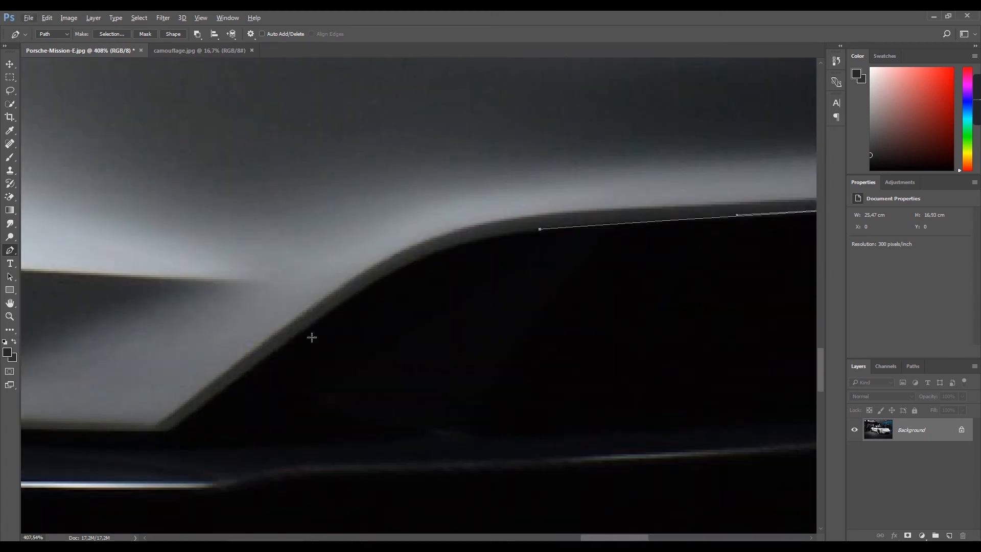
Step: Follow the air intake's sloping near edge down to its lower corner and refine the curve there
left_click_drag(324, 319, 214, 401)
left_click_drag(429, 240, 431, 235)
left_click(540, 229, "ctrl")
left_click(171, 428)
left_click_drag(174, 428, 373, 412)
Step: Trace the bumper's lower edge above the front splitter to the corner beside the front wheel
scroll(382, 413, "down", 5)
left_click_drag(383, 413, 502, 414)
left_click_drag(147, 408, 306, 420)
left_click_drag(334, 415, 237, 409)
scroll(58, 421, "up", 6)
left_click(135, 372)
left_click(89, 355)
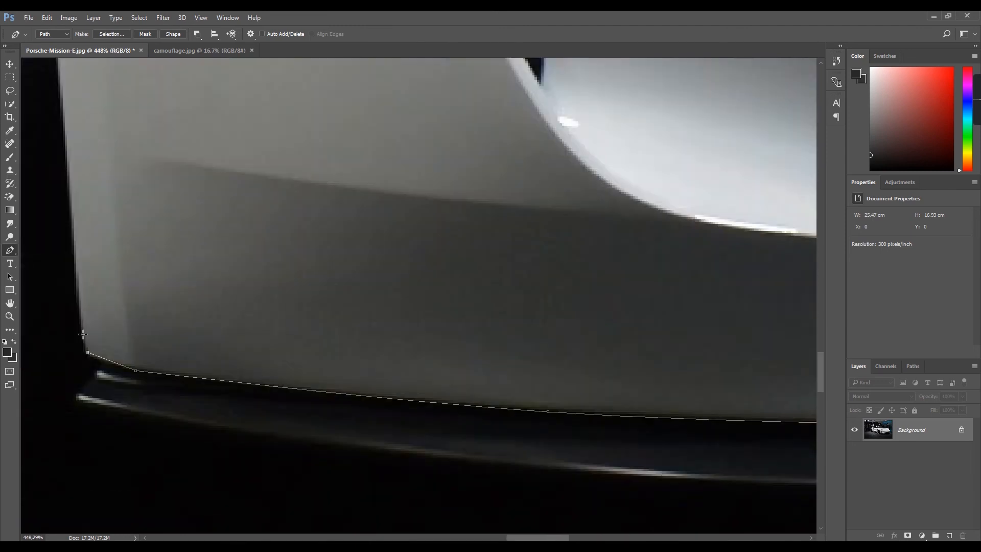
Step: Take the path up the bumper's side edge and curve it around the front wheel arch
left_click_drag(89, 355, 327, 424)
left_click(321, 405)
left_click_drag(310, 259, 310, 233)
key("ctrl+0")
scroll(422, 297, "up", 2)
left_click_drag(408, 276, 519, 294)
left_click_drag(376, 304, 376, 230)
left_click_drag(328, 315, 286, 385)
Step: Outline the lower tip of the body behind the front wheel and curve the path up to the side sill
left_click(339, 457)
scroll(337, 457, "up", 6)
left_click(242, 331)
scroll(242, 331, "down", 4)
scroll(106, 276, "up", 4)
left_click_drag(451, 356, 395, 327)
scroll(439, 348, "down", 6)
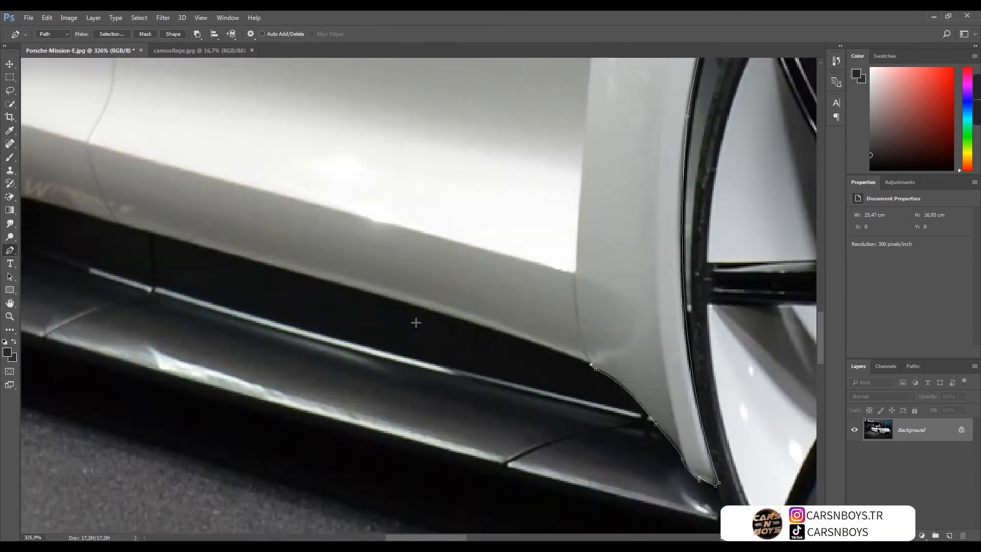
Step: Trace the door's lower edge above the side sill and round the corner to the rear wheel arch
scroll(110, 215, "up", 3)
left_click_drag(324, 285, 355, 248)
left_click(311, 225)
left_click_drag(265, 232, 256, 241)
left_click(212, 280)
left_click_drag(102, 287, 79, 283)
left_click(67, 255)
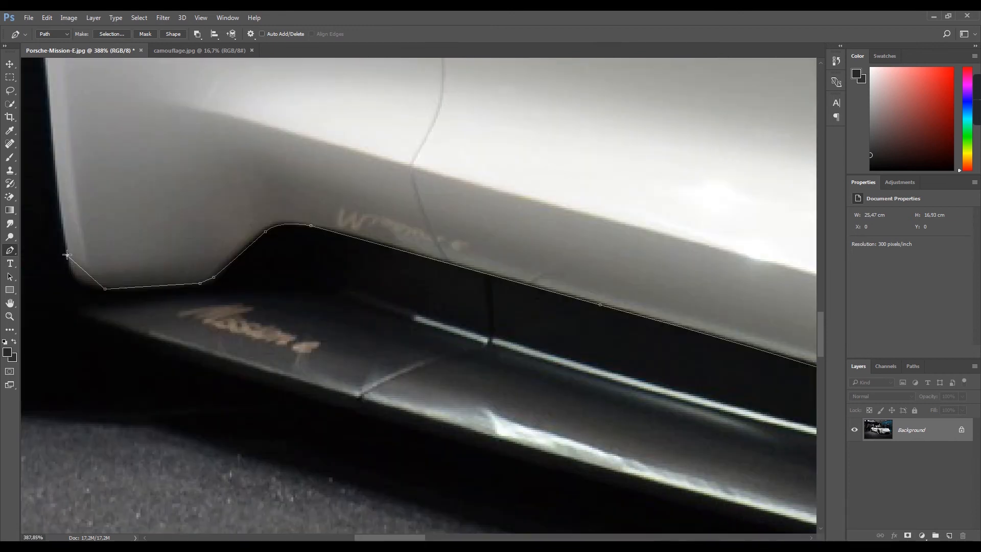
Step: Curve the path around the inside of the rear wheel arch and close it at its starting anchor
scroll(427, 375, "down", 6)
scroll(306, 238, "up", 5)
left_click_drag(330, 439, 328, 424)
left_click_drag(339, 504, 334, 488)
left_click_drag(290, 165, 385, 209)
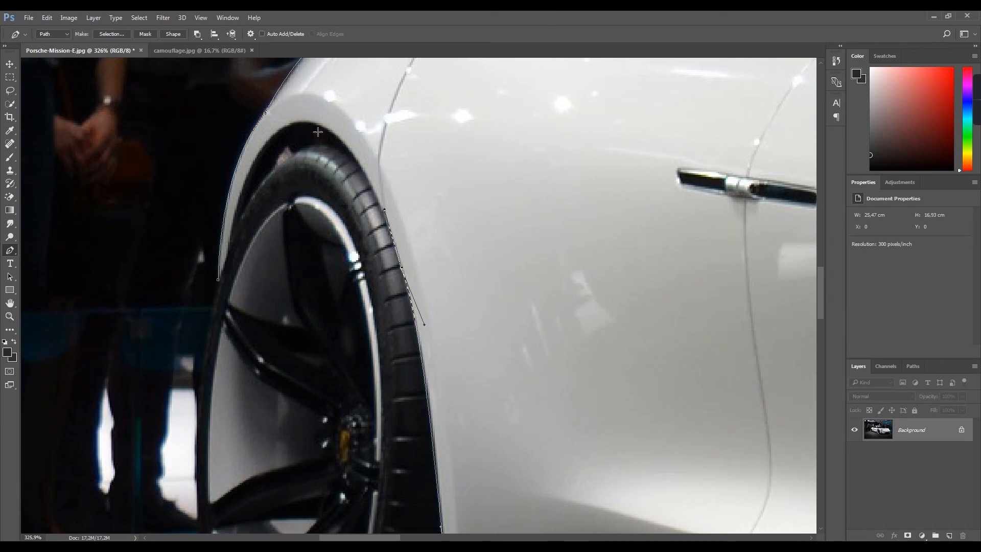
left_click_drag(305, 122, 266, 127)
left_click_drag(228, 254, 218, 281)
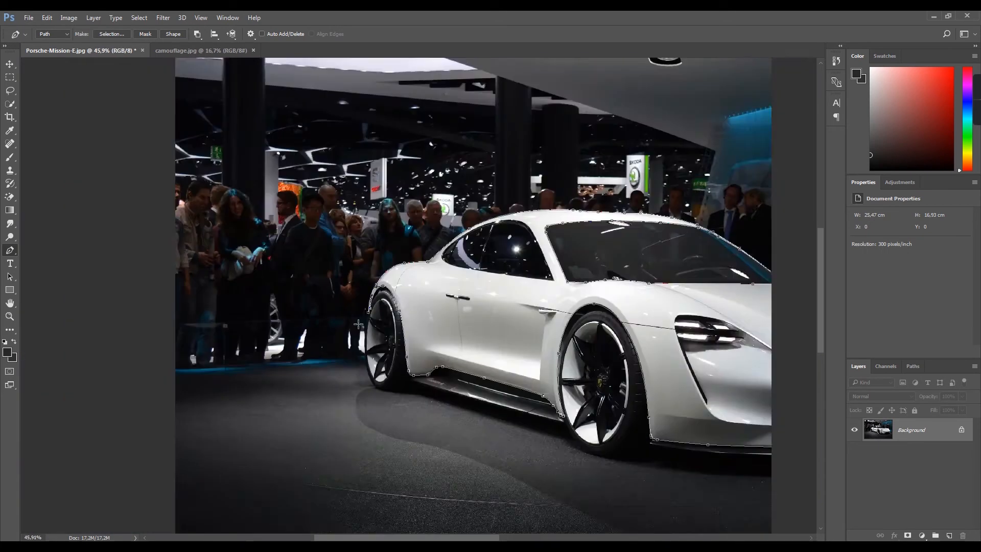
Step: Switch to Notepad and add the line "AND NOW CLICK RIGHT CLICK AND" to the tutorial notes
scroll(413, 309, "up", 1)
scroll(419, 309, "down", 1)
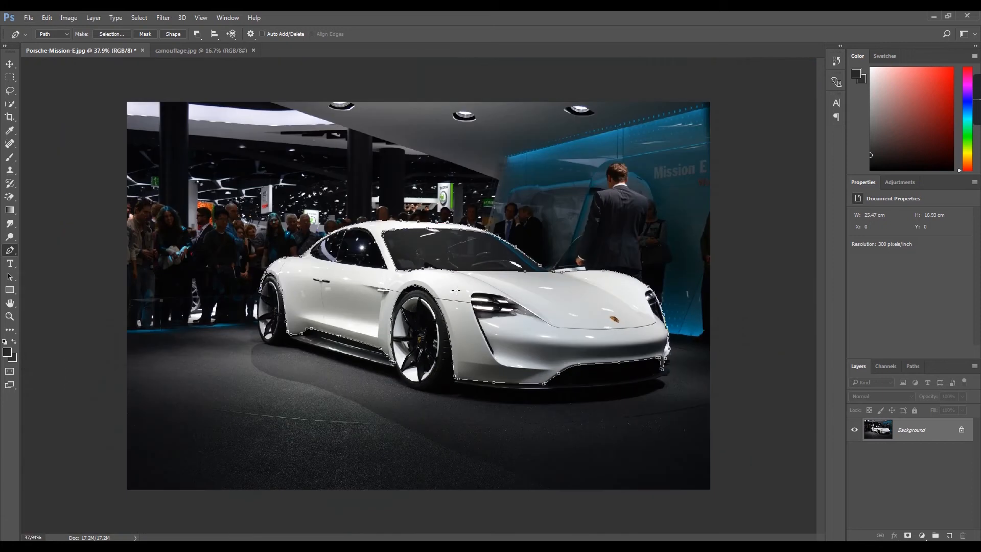
scroll(511, 308, "up", 1)
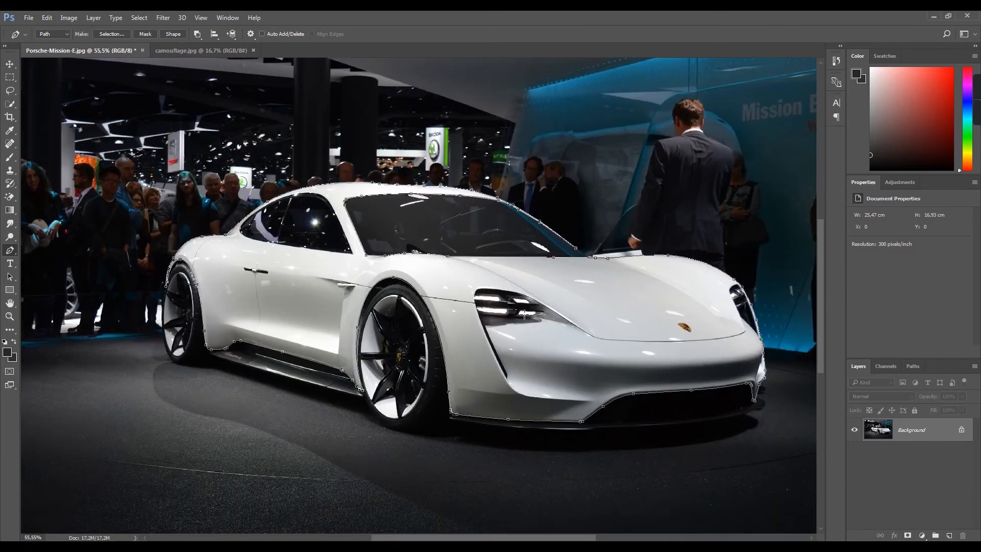
right_click(570, 304)
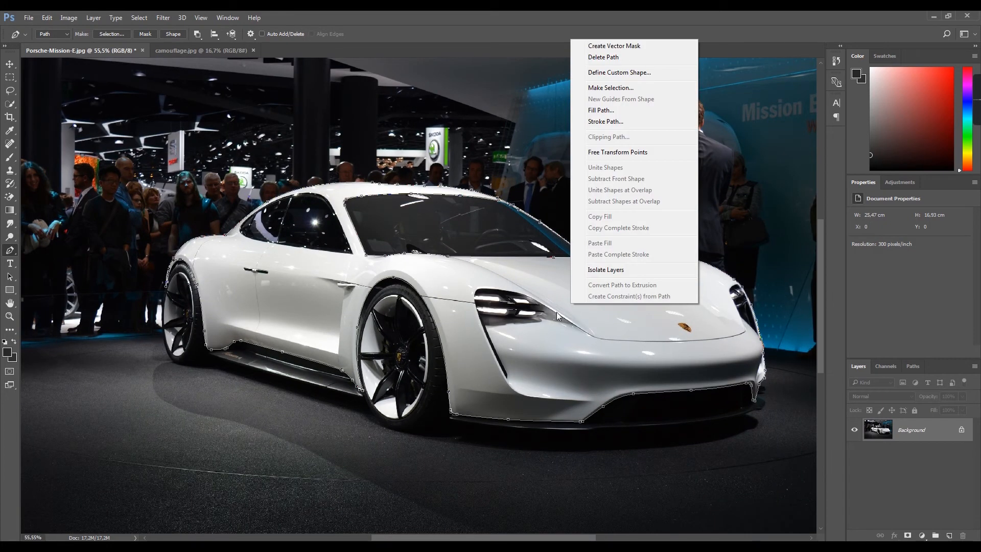
left_click(153, 546)
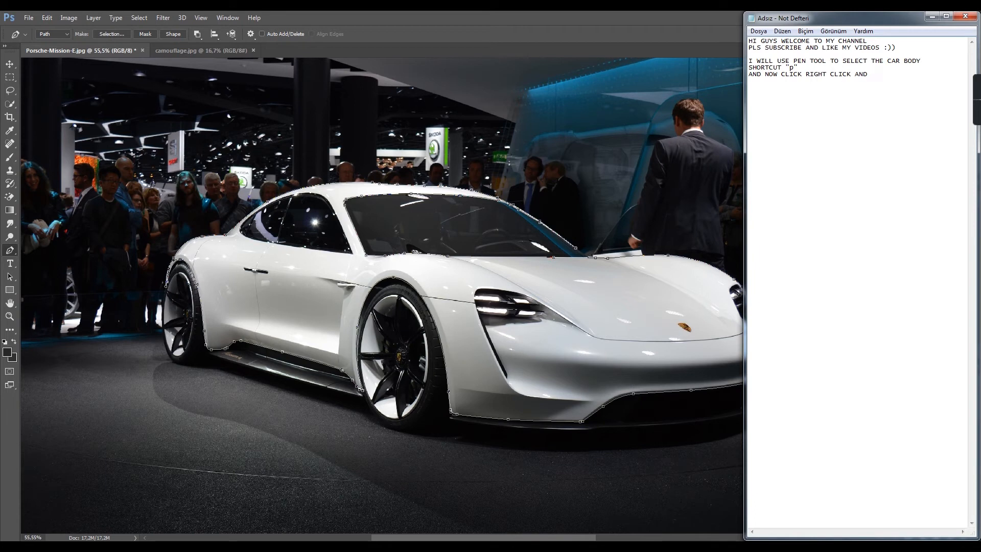
Step: Back in Photoshop, convert the car body path into a new selection with a feather radius of 0,5 pixels
left_click(561, 192)
right_click(561, 192)
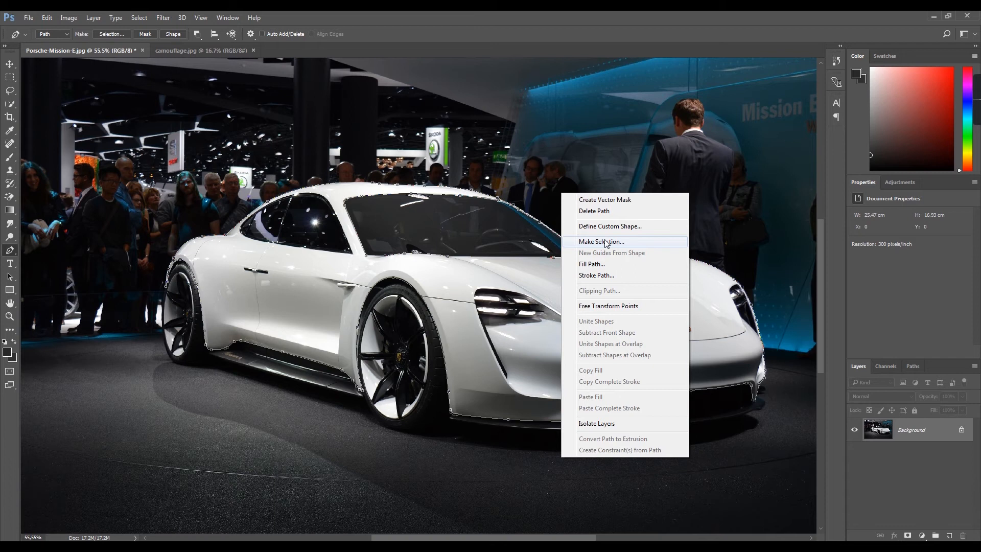
left_click(588, 241)
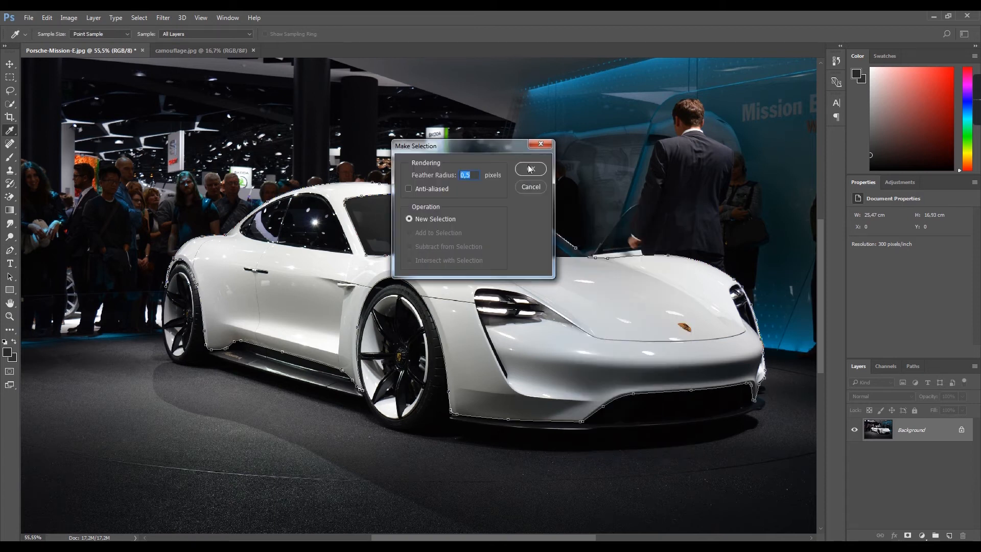
left_click_drag(477, 172, 413, 166)
type("0,5")
left_click(531, 168)
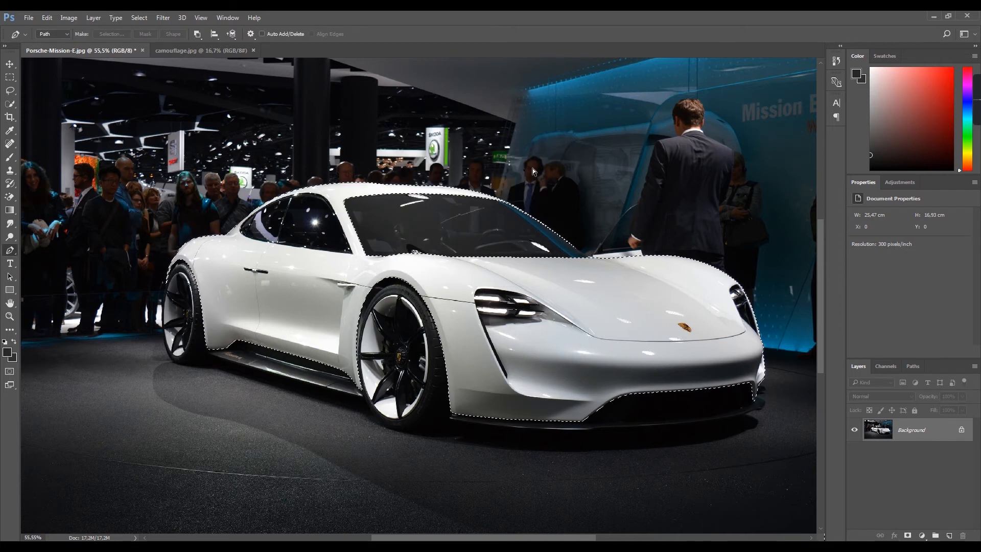
Step: Add the line "CREAT A SOLID COLOR" to the Notepad notes and return to Photoshop
scroll(449, 181, "down", 6)
scroll(449, 181, "up", 3)
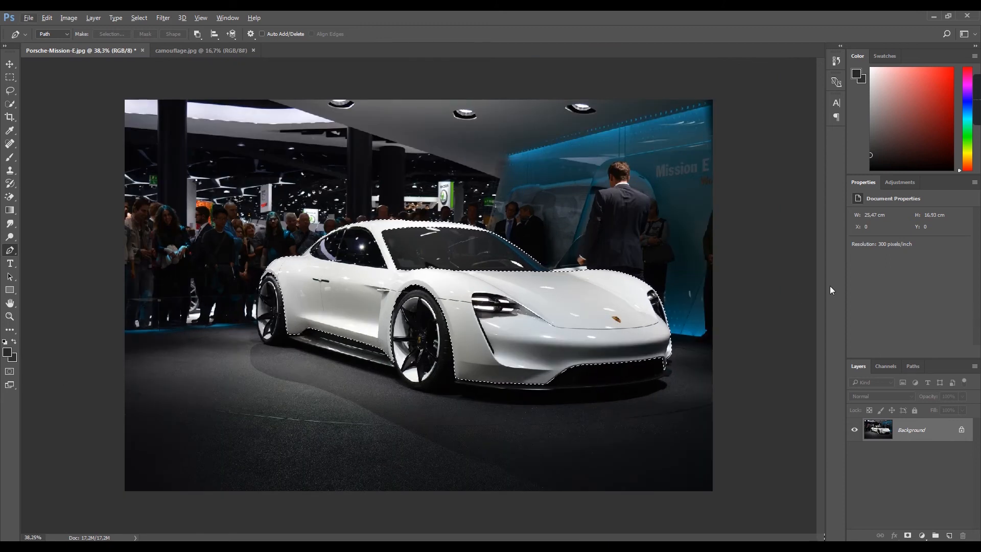
key("alt+Tab")
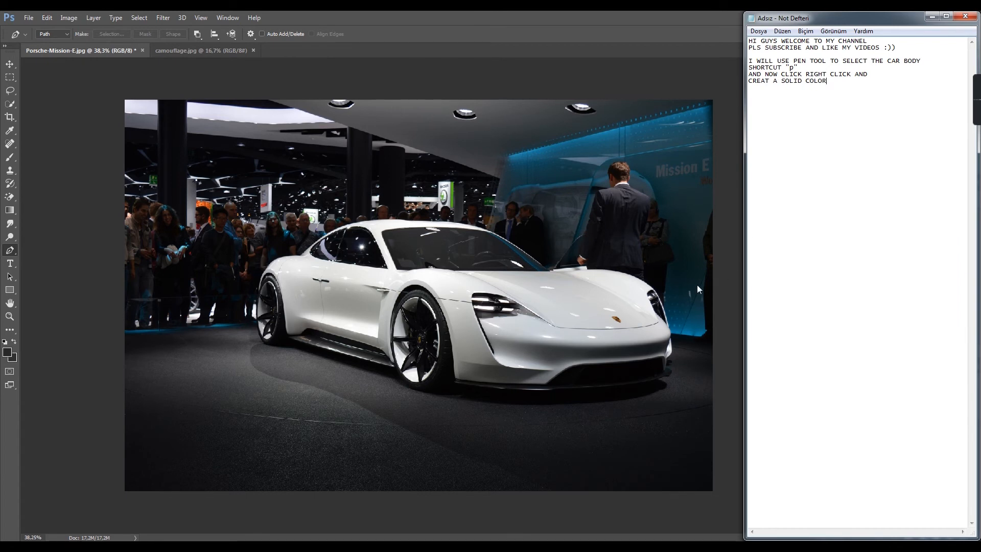
left_click(727, 497)
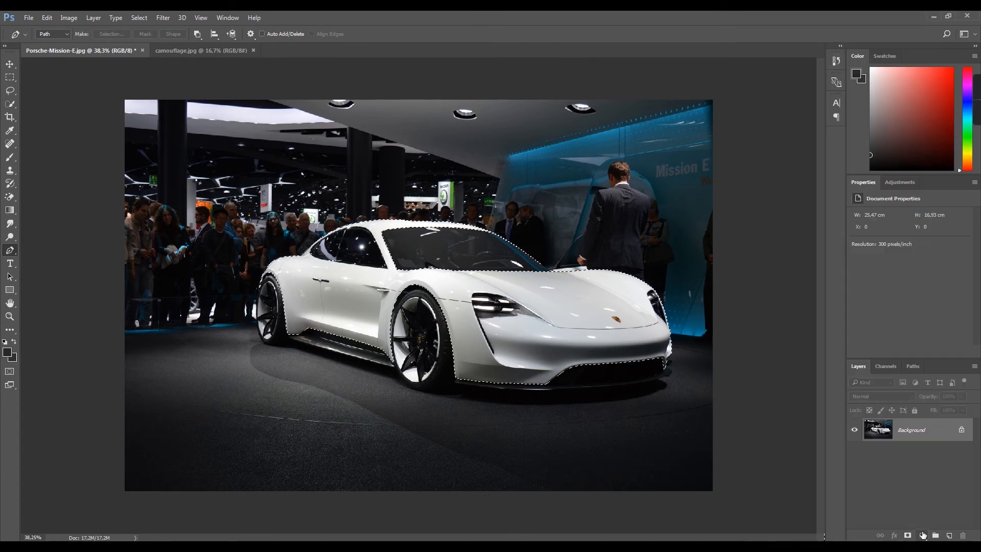
Step: Create a Solid Color fill layer from the body selection and set its colour to white (ffffff)
left_click(922, 536)
left_click(893, 311)
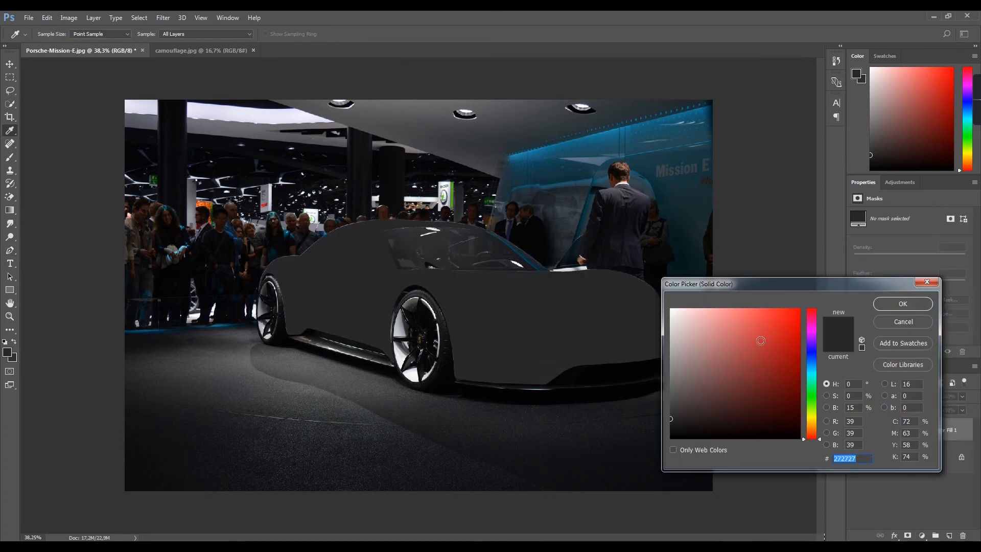
type("ff0000")
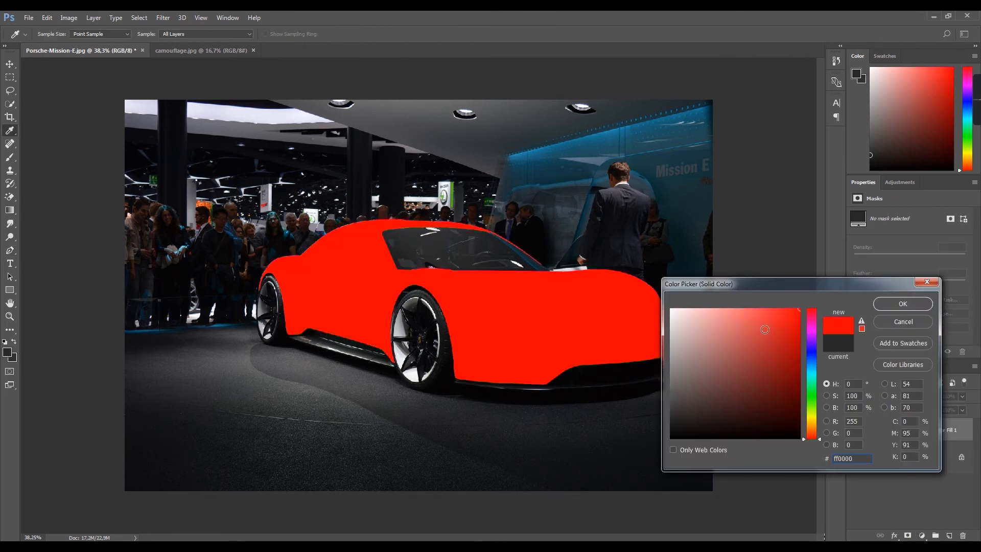
left_click(765, 329)
left_click(649, 427)
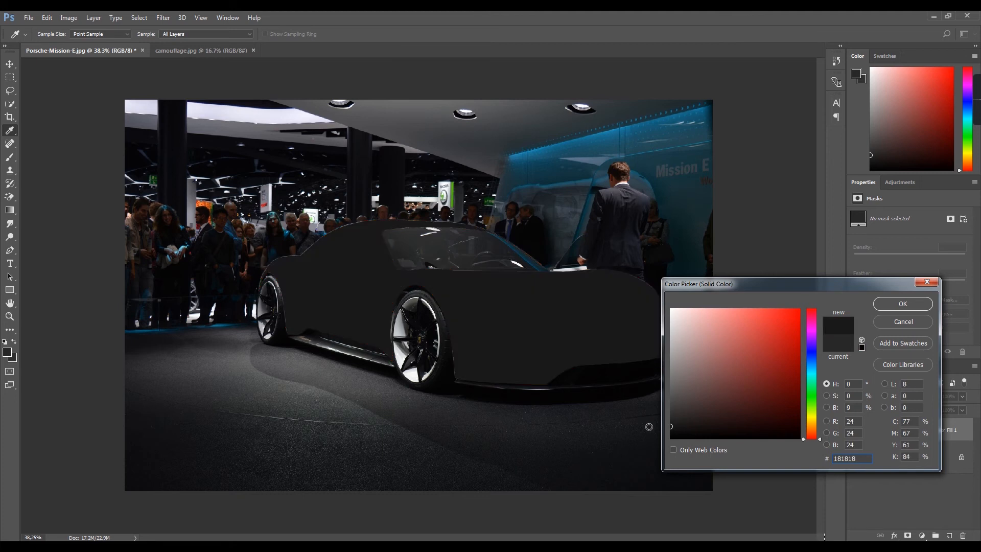
left_click_drag(690, 332, 670, 309)
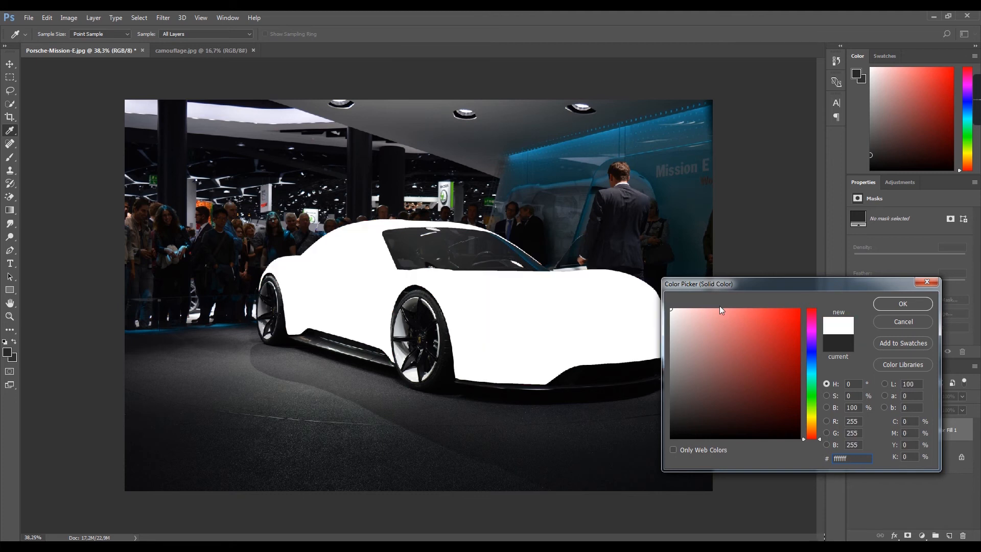
left_click(884, 304)
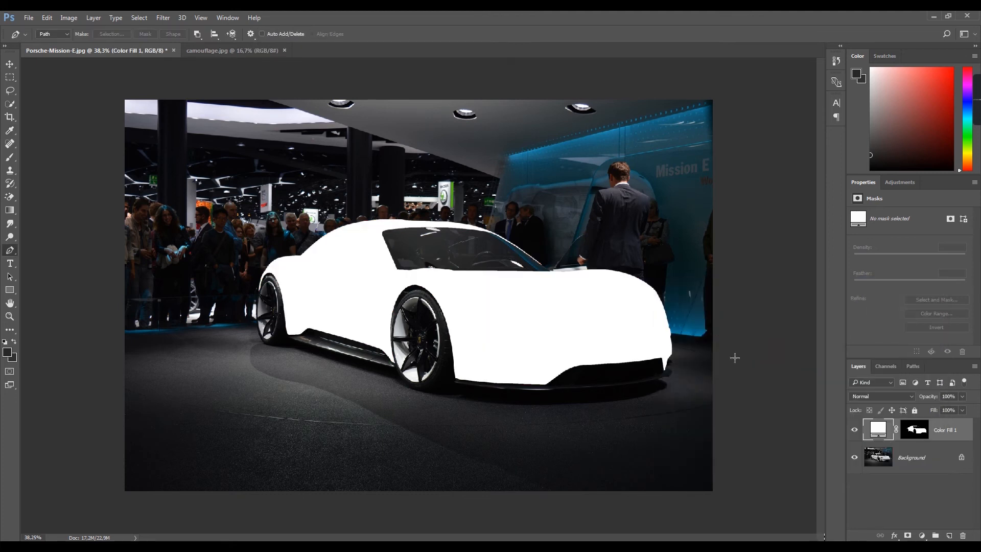
Step: Load the Color Fill 1 mask as a selection and copy that area of the Background to a new layer
scroll(405, 273, "up", 2)
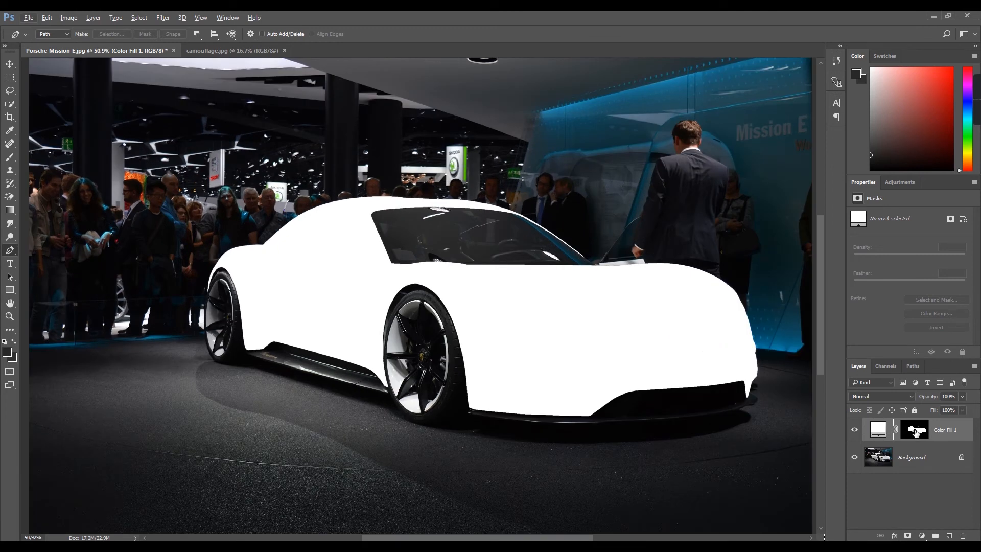
left_click(915, 432, "ctrl")
left_click(916, 432)
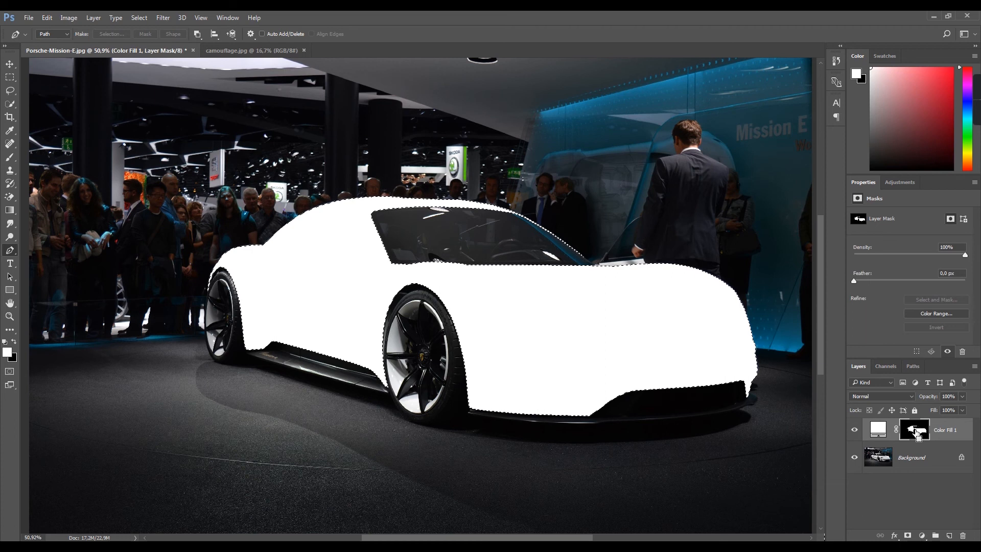
left_click(894, 455)
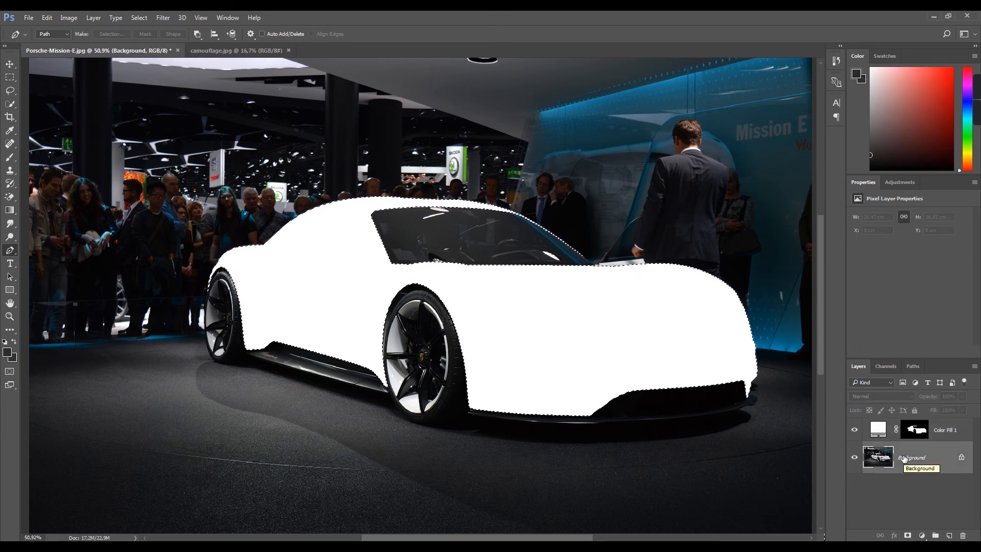
key("ctrl+j")
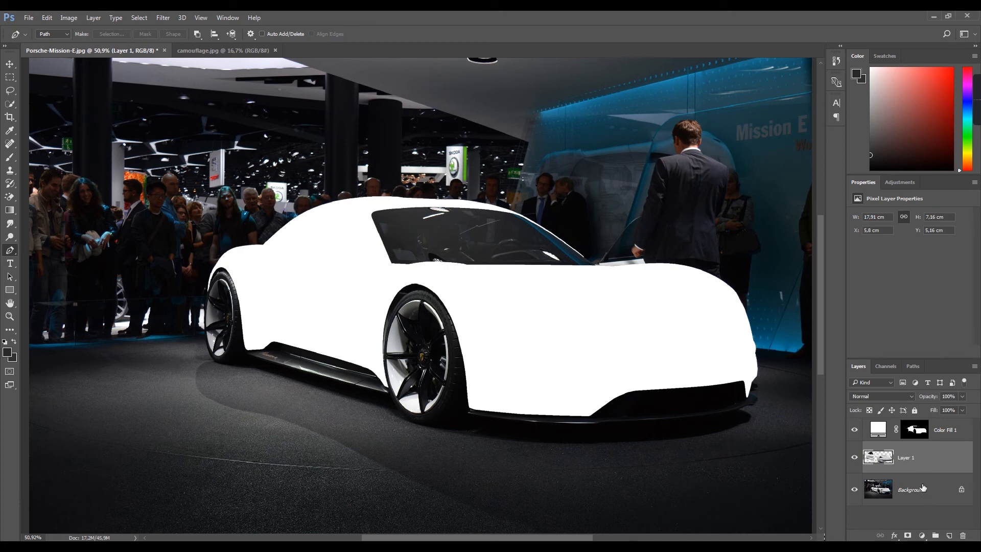
Step: Hide the Color Fill 1 and Background layers so only the copied car body is shown
left_click(856, 431)
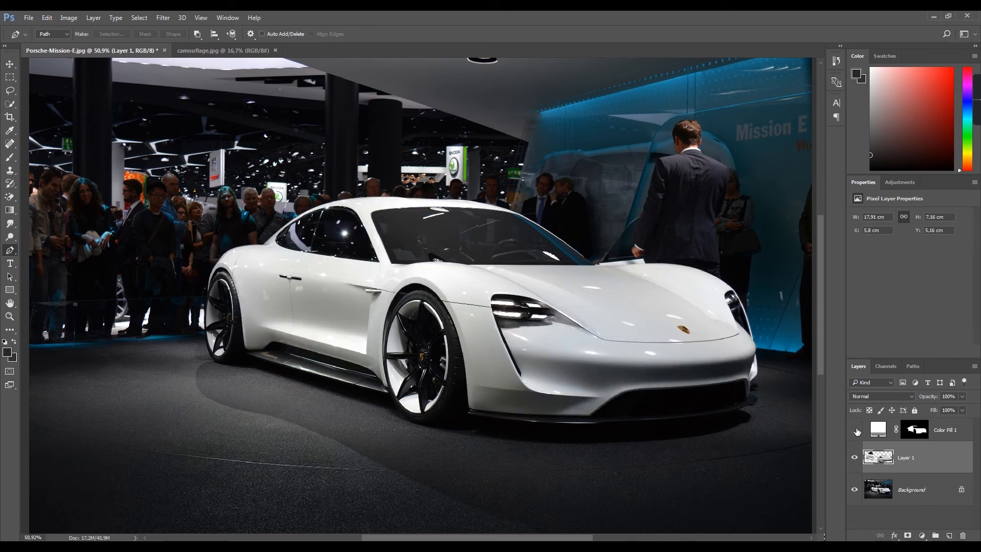
left_click(856, 490)
left_click(856, 489)
left_click(856, 490)
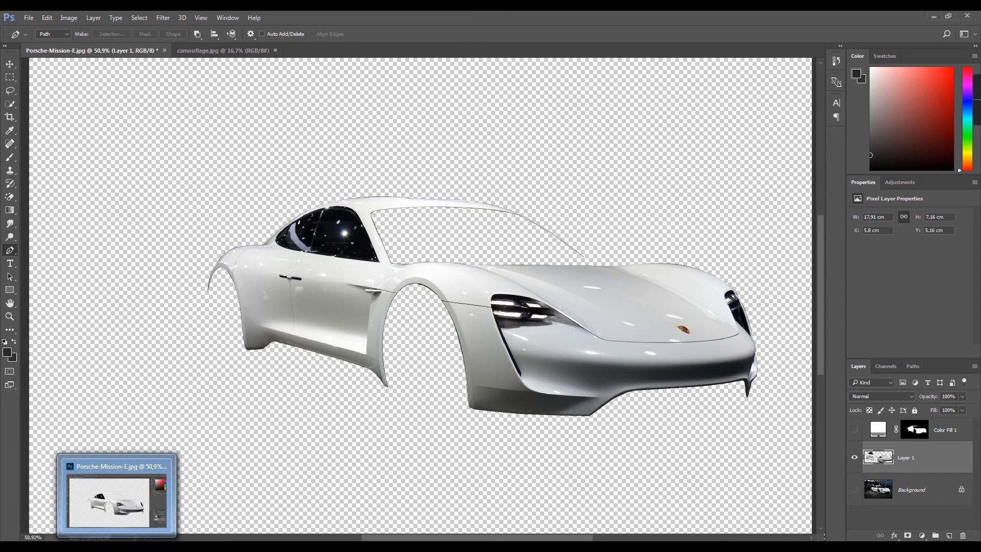
Step: Add a Notepad note that, after creating a copy, black parts such as "WINDOWS LIGHTS" need deleting
left_click(120, 546)
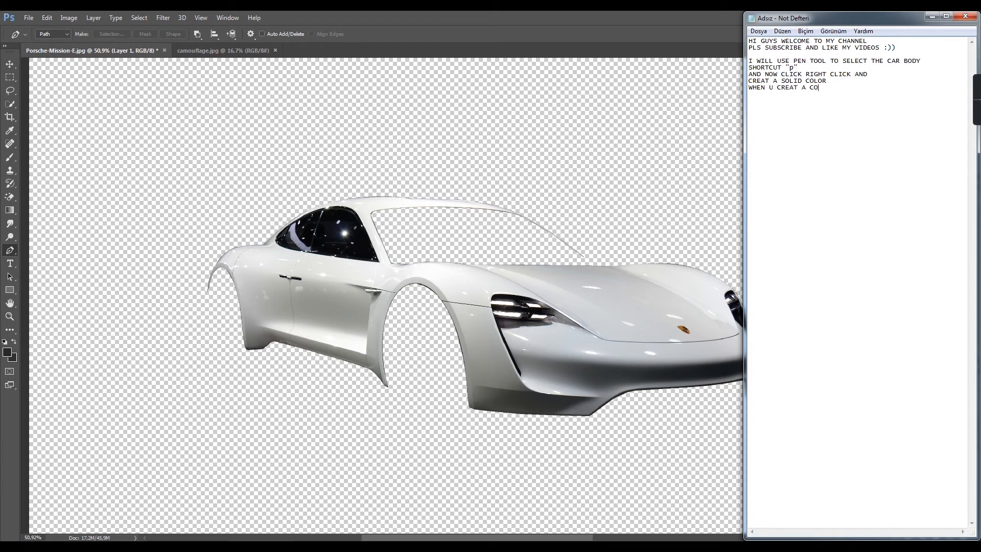
type("NEED T DELETE SOME BLACK PARTS LI")
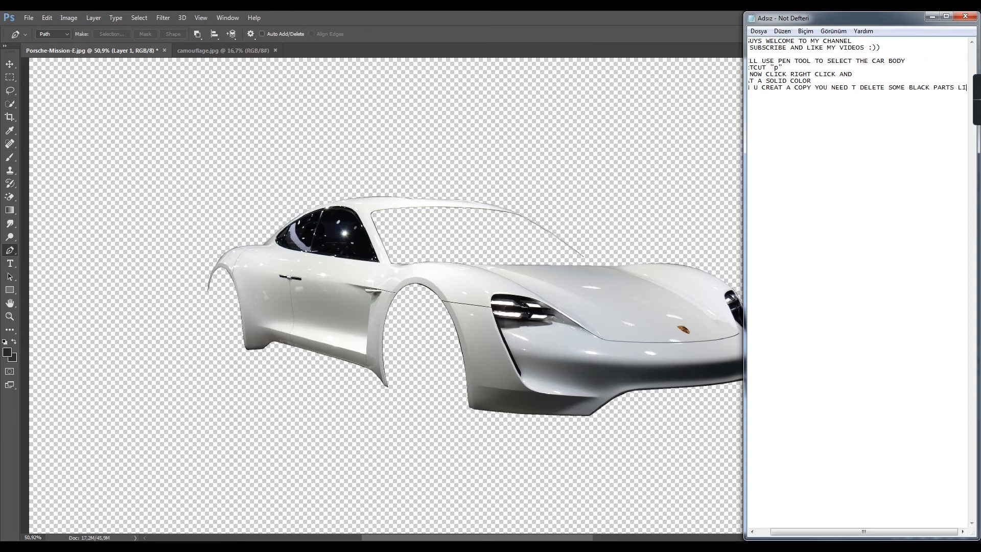
key("Return")
type("WINDOWS LIGHTS")
Step: In Photoshop, start a Pen path along the side window's upper edge and bring it down the windscreen pillar
left_click(515, 312)
scroll(327, 224, "up", 10)
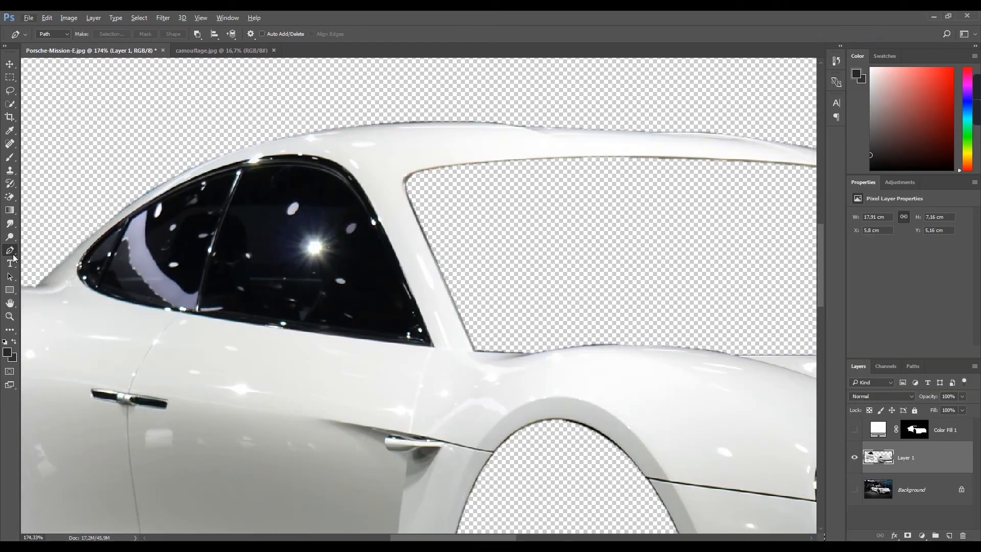
left_click(168, 185)
left_click_drag(330, 121, 425, 102)
left_click(460, 110)
left_click_drag(532, 144, 555, 168)
left_click_drag(593, 248, 609, 284)
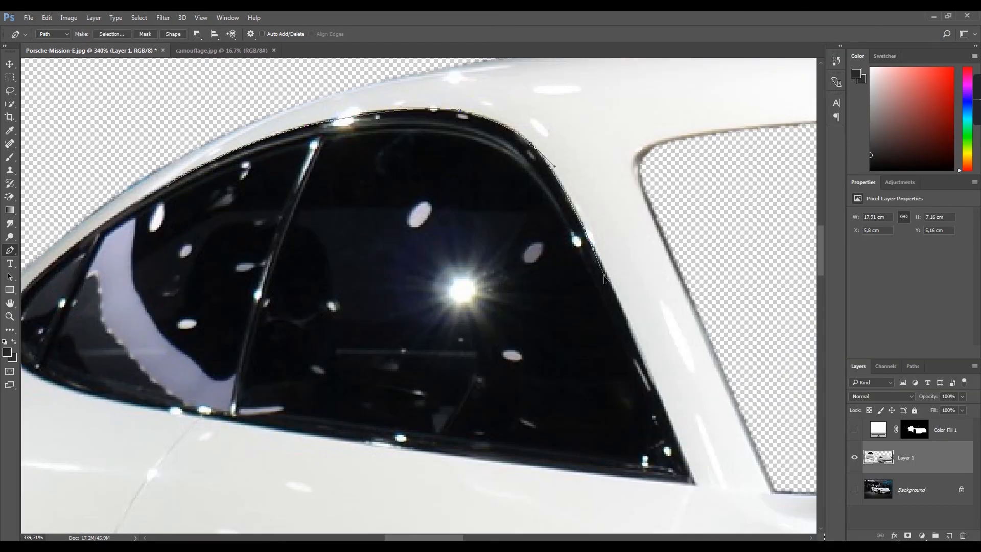
Step: Continue the path along the side window's lower edge, round its rear corner and close the outline
left_click(692, 483)
left_click_drag(674, 460, 692, 454)
left_click(593, 463)
left_click(392, 437)
left_click(237, 412)
left_click_drag(232, 379, 430, 393)
left_click_drag(303, 400, 263, 388)
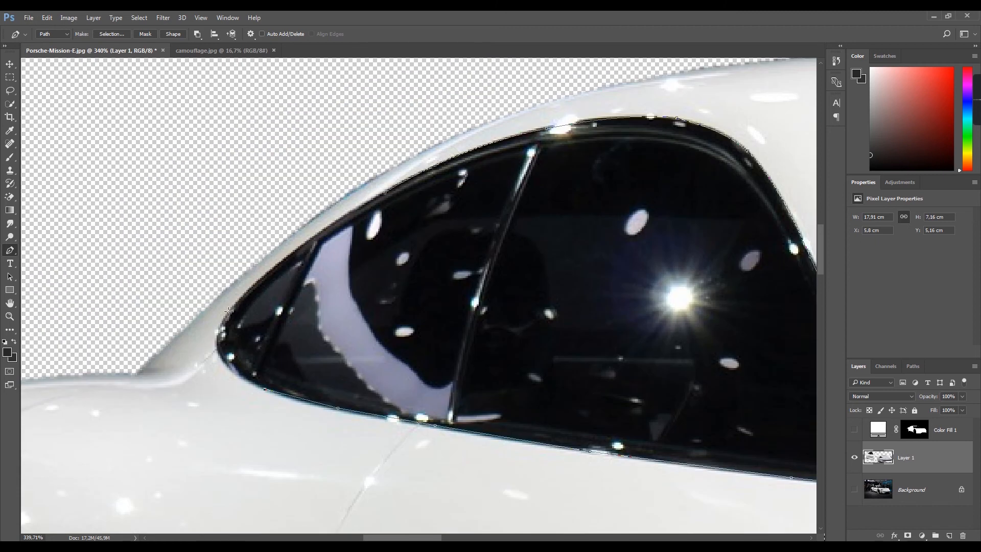
left_click_drag(230, 311, 274, 257)
left_click(385, 192)
Step: Turn the side window path into a selection and delete the glass from Layer 1
right_click(482, 217)
left_click(547, 262)
key("Return")
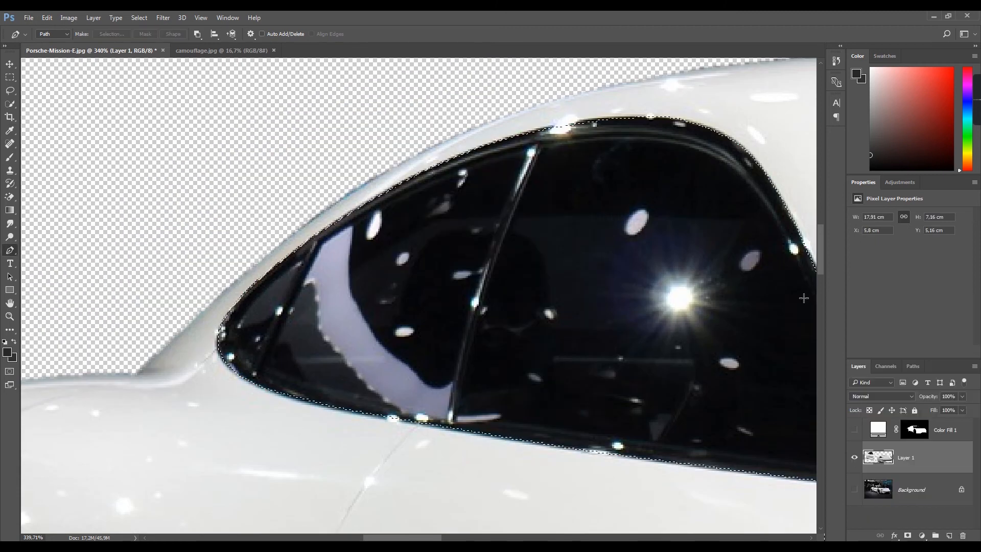
key("Delete")
Step: Add the line "AFTER YOU MAKE A SELECTION PRESS DELETE TO EREASE IT" in Notepad and return to Photoshop
key("alt+Tab")
type("YOU MAKE A SELECTION ")
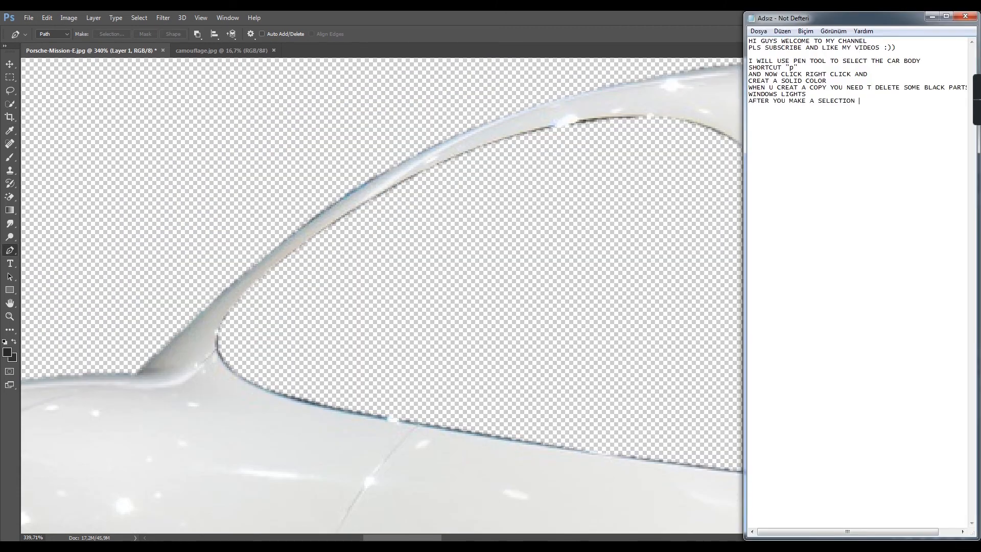
type("PRESS DELETE TO EREASE IT")
key("alt+Tab")
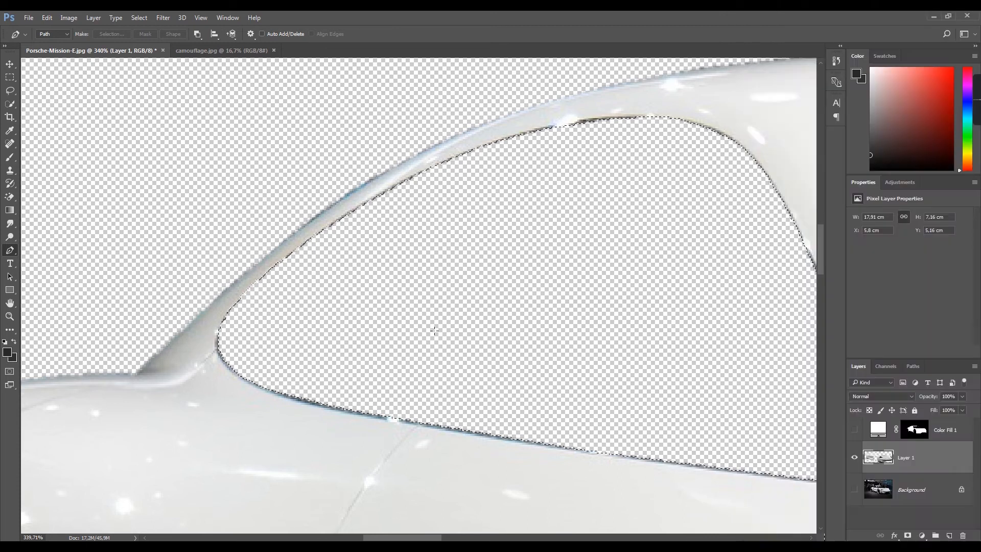
Step: Outline the dark front section of the door handle with the Pen tool, select it and delete it from Layer 1
scroll(436, 330, "up", 6)
left_click(278, 326)
left_click_drag(464, 352, 485, 357)
left_click_drag(502, 390, 493, 414)
left_click(299, 383)
left_click_drag(241, 346, 225, 313)
left_click(278, 326)
right_click(327, 355)
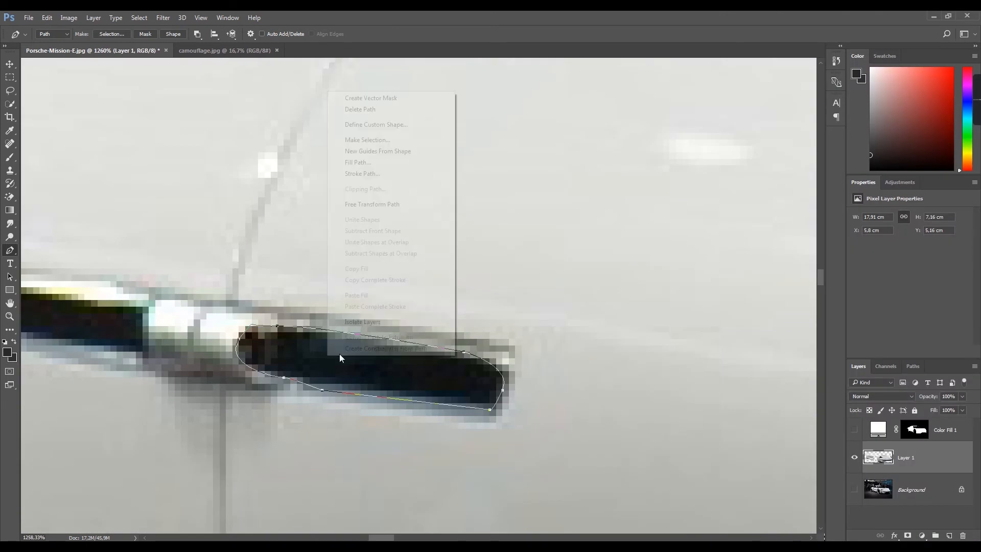
left_click(352, 140)
left_click(539, 168)
key("Delete")
Step: Outline the dark rear section of the door handle with the Pen tool and turn the path into a selection
scroll(408, 268, "down", 4)
scroll(223, 284, "up", 7)
left_click(211, 351)
scroll(211, 350, "down", 4)
right_click(310, 331)
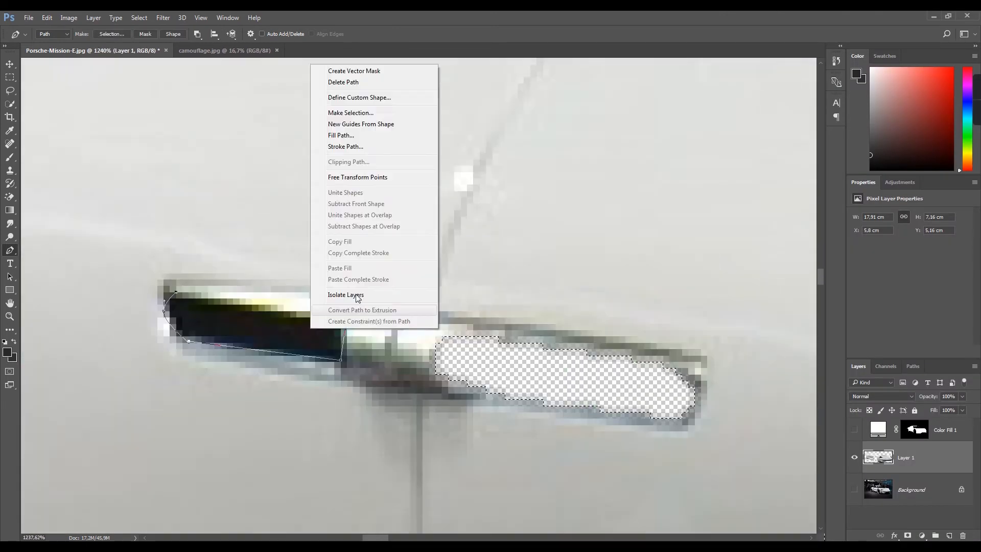
left_click(351, 112)
left_click(538, 170)
Step: Start a Pen path on the black trim line in the front bumper and follow its inner edge up towards the headlight
scroll(537, 171, "down", 10)
scroll(378, 429, "up", 4)
scroll(378, 397, "up", 3)
left_click(378, 367)
left_click(379, 339)
left_click_drag(296, 167, 276, 113)
left_click_drag(276, 113, 393, 282)
left_click_drag(333, 149, 319, 108)
left_click_drag(393, 281, 390, 288)
scroll(327, 143, "up", 4)
left_click_drag(327, 143, 401, 271)
Step: Take the path into the headlight's lower corner and along the underside of its lower lamp strip
left_click(369, 211)
left_click(625, 246)
left_click(677, 230)
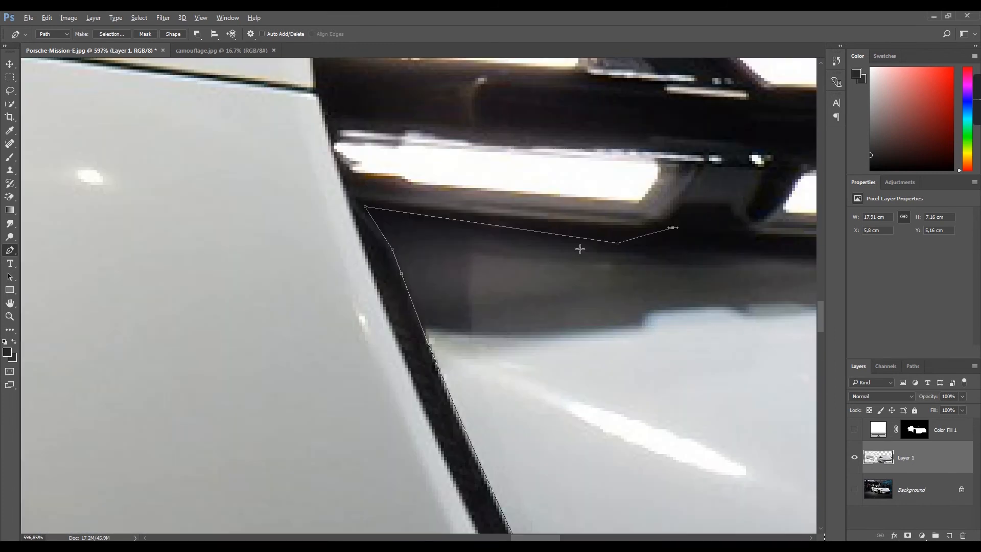
scroll(461, 242, "down", 8)
scroll(735, 244, "up", 8)
left_click(240, 240)
Step: Continue the path around the ends of both lamp strips at the headlight's pointed end, up to its upper edge
left_click(450, 175)
left_click(414, 154)
left_click(408, 123)
left_click(502, 123)
left_click(508, 111)
left_click(490, 106)
left_click(411, 96)
scroll(399, 137, "up", 2)
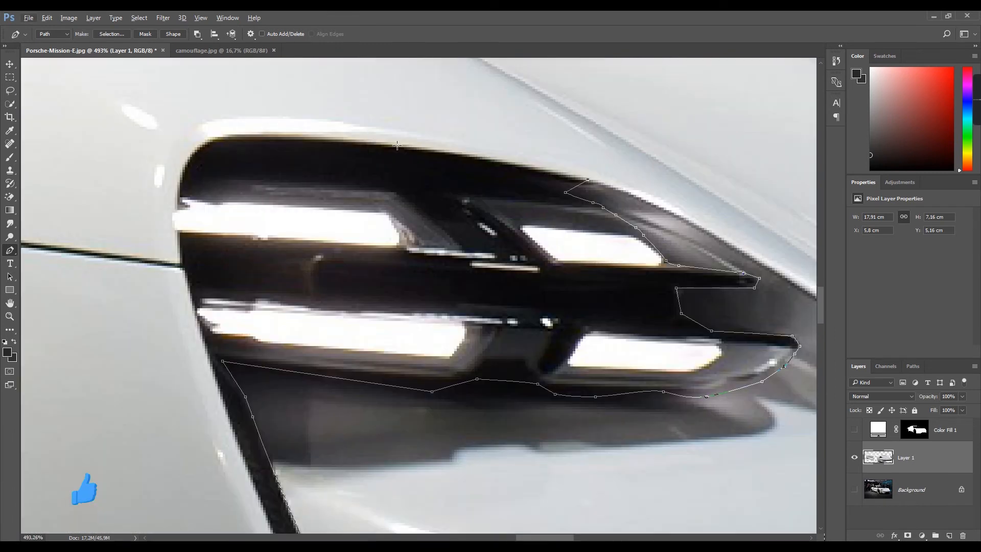
Step: Trace the headlight's upper edge and outer side, follow the trim line back down and delete the outlined dark area
left_click_drag(397, 145, 376, 142)
left_click_drag(237, 135, 218, 138)
left_click_drag(179, 193, 179, 245)
left_click(174, 207)
scroll(178, 245, "down", 10)
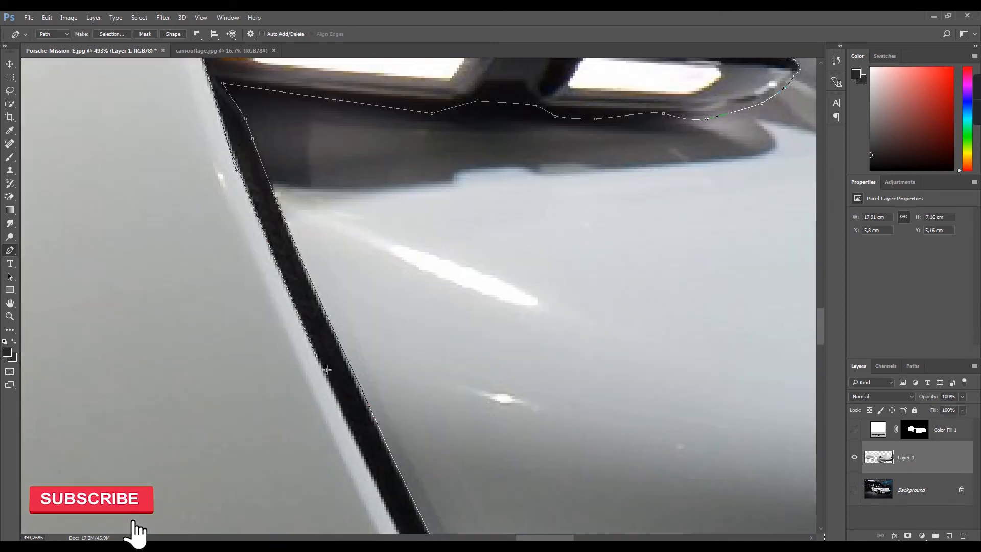
key("Delete")
scroll(525, 166, "down", 10)
scroll(714, 285, "up", 10)
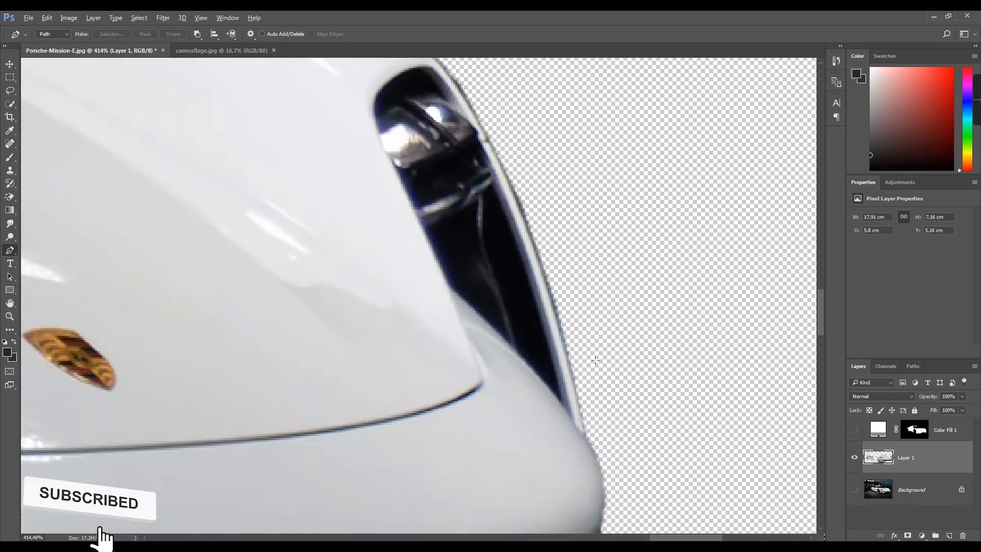
Step: Start a Pen path at the far headlight's lower tip and trace its outer edge up to the top of the lamp
left_click(538, 437)
left_click_drag(476, 211, 464, 172)
scroll(462, 174, "up", 3)
left_click(418, 222)
left_click(404, 184)
left_click(393, 140)
scroll(393, 140, "up", 3)
left_click_drag(287, 94, 271, 93)
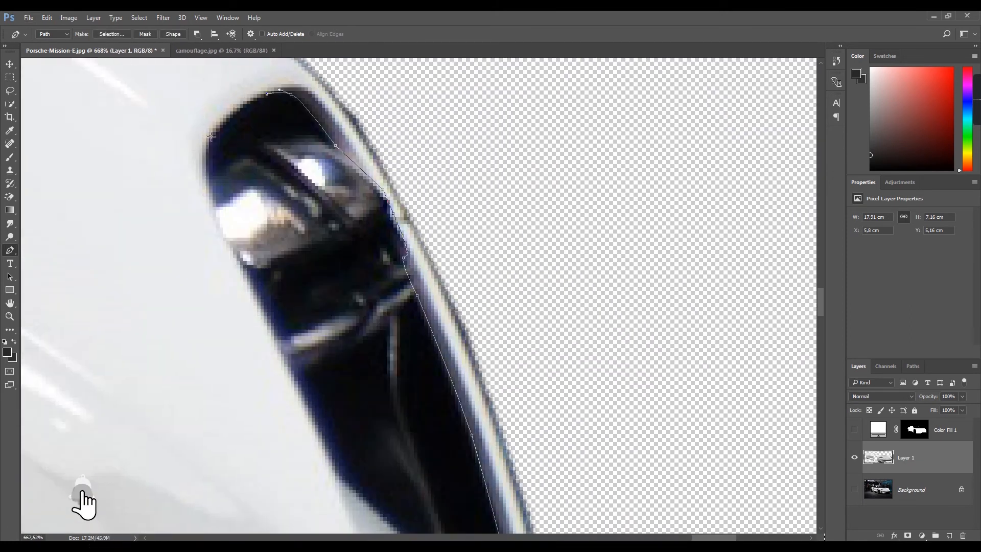
Step: Continue the path around the far headlight's upper corner and down its inner edge, closing it at the lower tip
left_click_drag(216, 220, 228, 240)
left_click_drag(254, 286, 271, 327)
scroll(271, 327, "down", 6)
left_click(304, 251)
left_click(335, 318)
scroll(335, 318, "down", 3)
left_click_drag(537, 452, 548, 466)
Step: Convert the far headlight's path to a selection and delete the dark lamp area from Layer 1
right_click(409, 182)
left_click(484, 230)
left_click(536, 166)
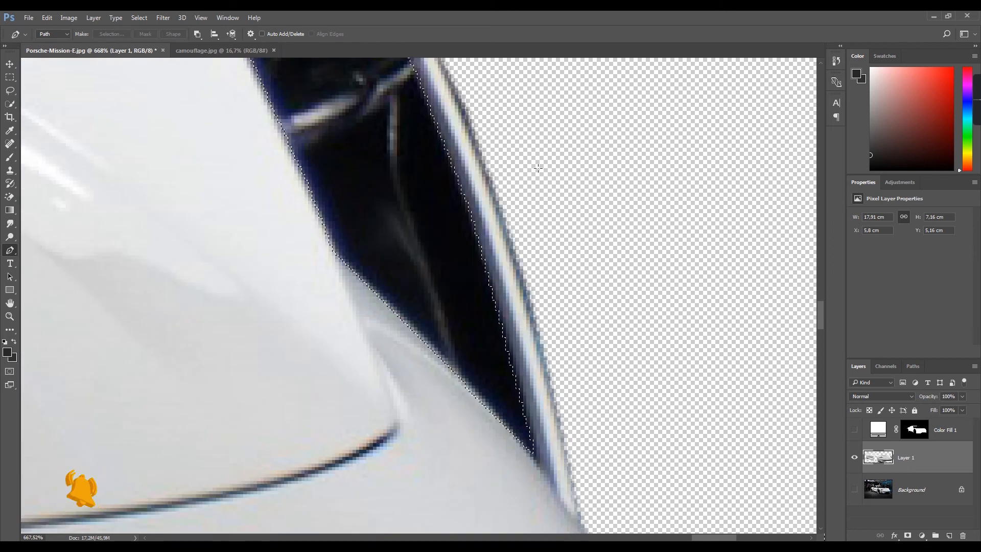
key("Delete")
Step: Start a Pen path at the hood crest's pointed tip and trace its lower edge around to the opposite end
scroll(511, 168, "down", 10)
scroll(537, 310, "up", 8)
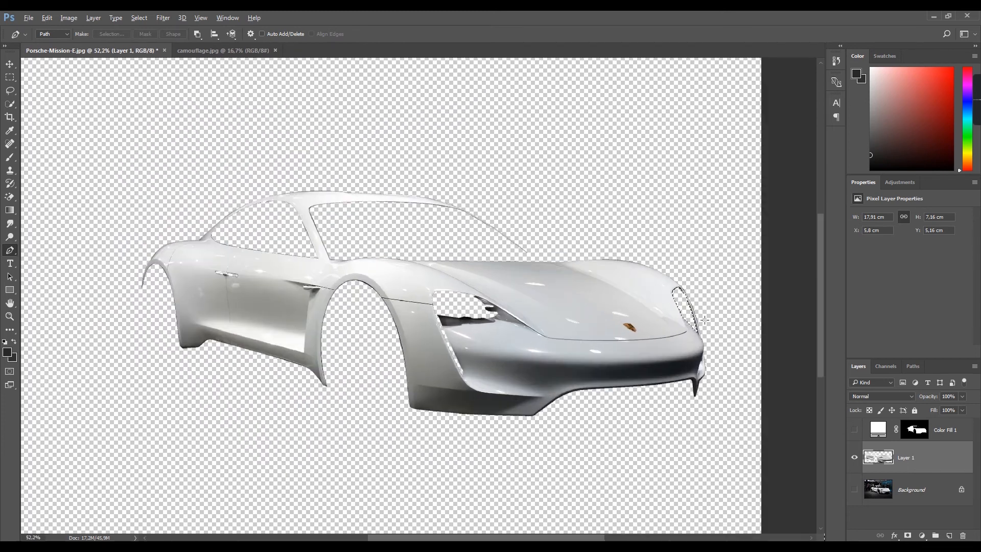
scroll(352, 235, "up", 4)
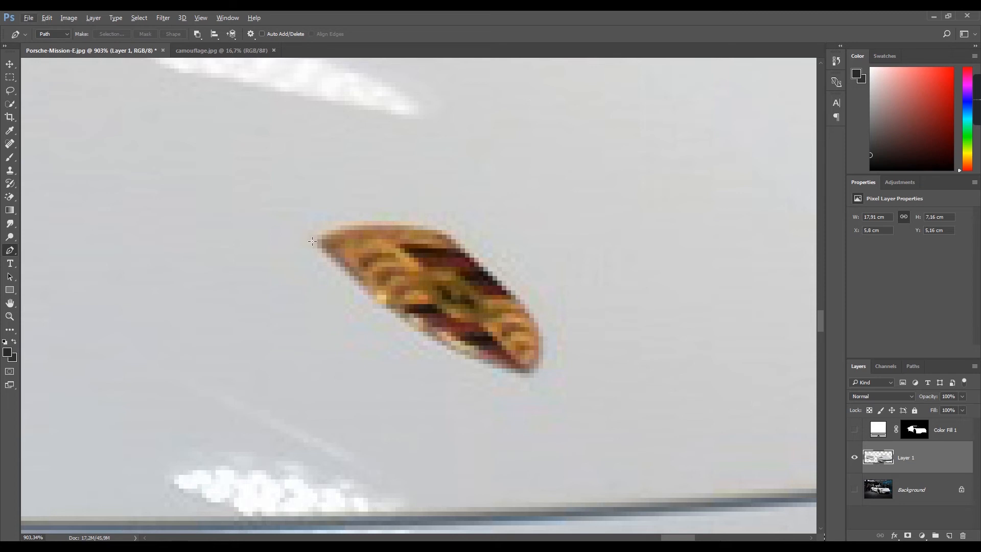
left_click(312, 239)
left_click(406, 318)
left_click_drag(465, 356, 535, 375)
left_click(520, 376)
left_click(544, 355)
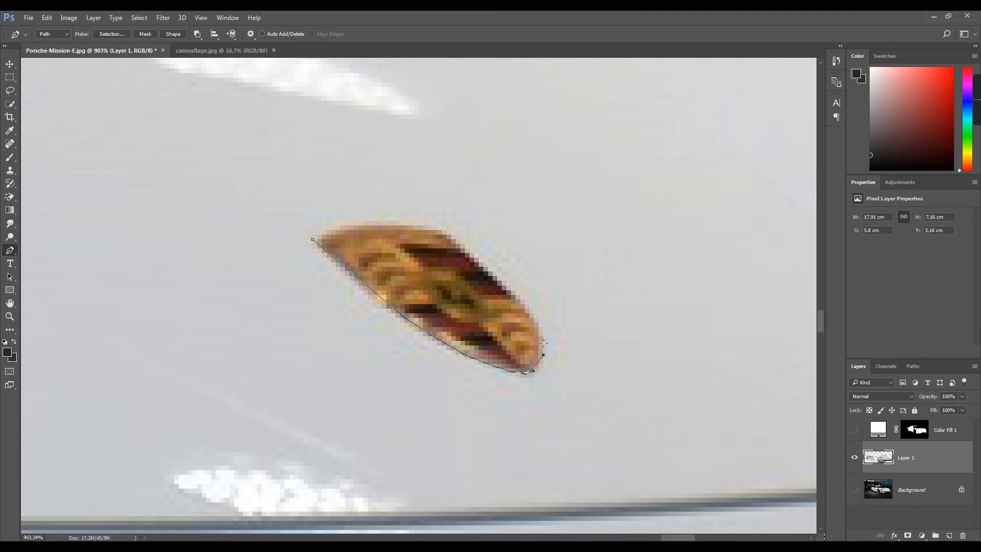
Step: Trace the hood crest's rounded end and upper edge back to the starting point, closing the path
left_click_drag(543, 329, 540, 322)
left_click(451, 235)
left_click_drag(381, 220, 352, 224)
left_click(313, 239)
Step: Make a new selection from the crest path with a 0.5-pixel feather and delete the crest from Layer 1
right_click(413, 254)
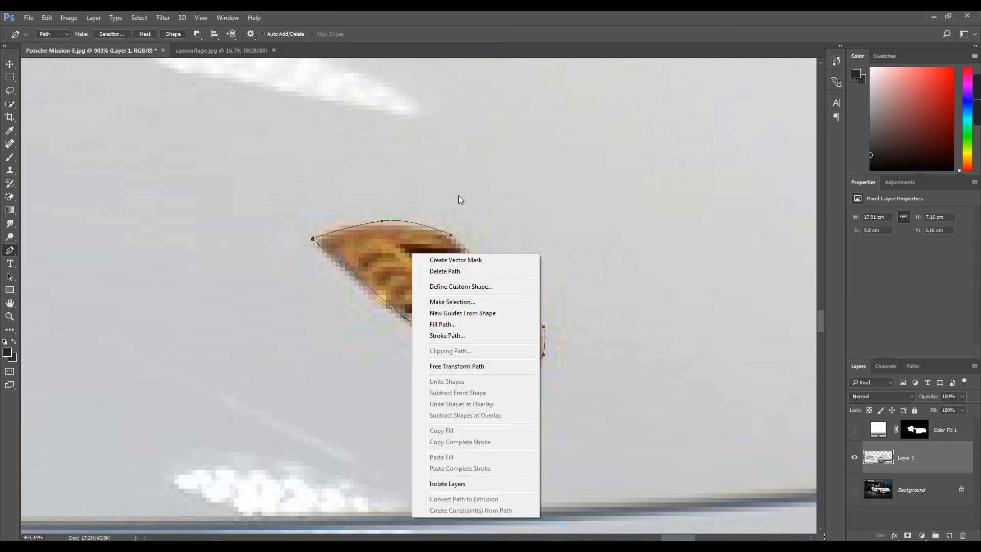
left_click(482, 302)
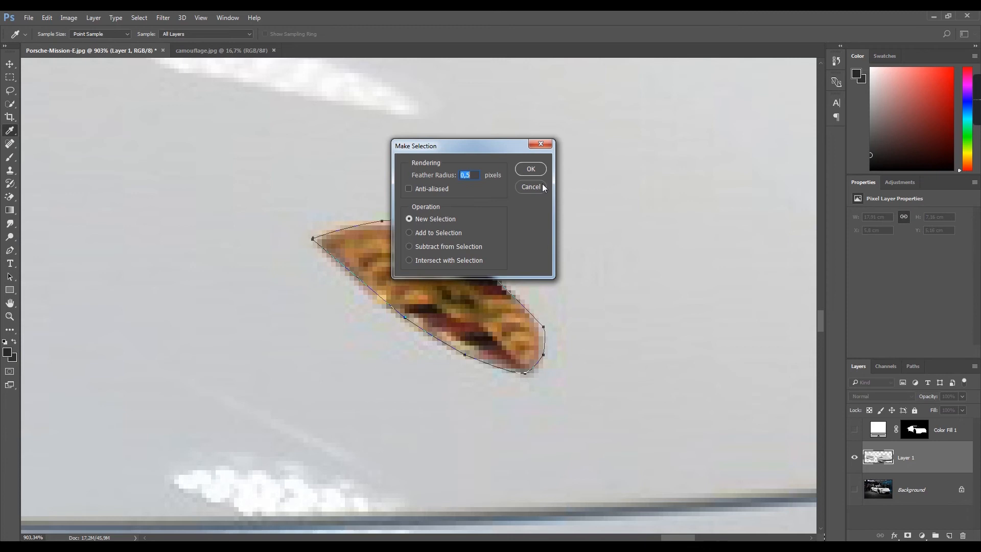
left_click(540, 169)
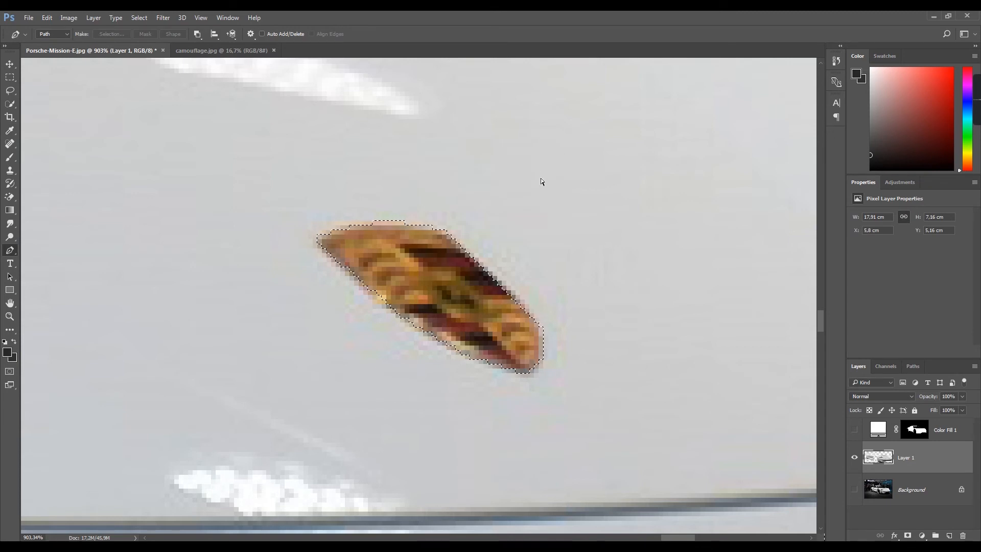
key("Delete")
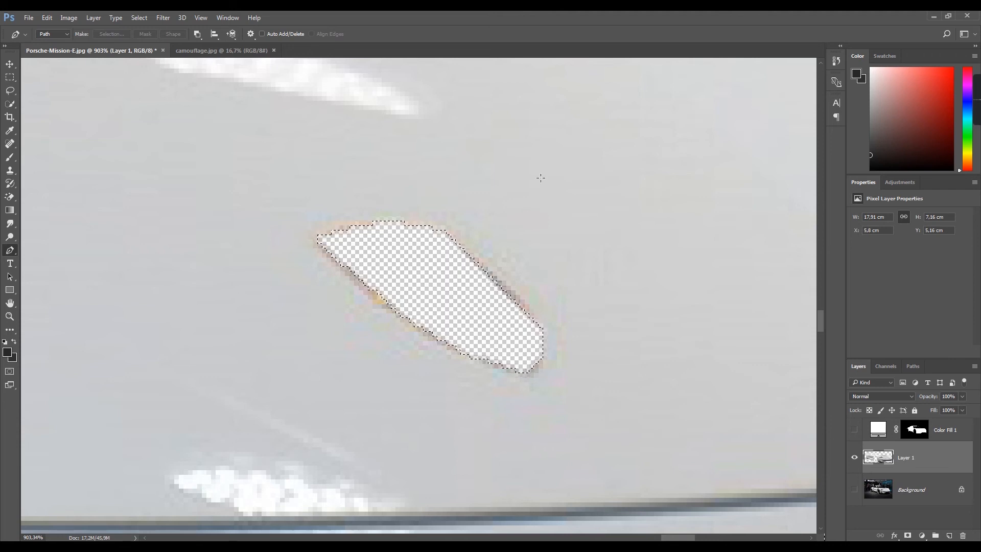
Step: Show the Background layer beneath the body cutout, toggling the visibility of Background and Layer 1 to compare them
key("ctrl+0")
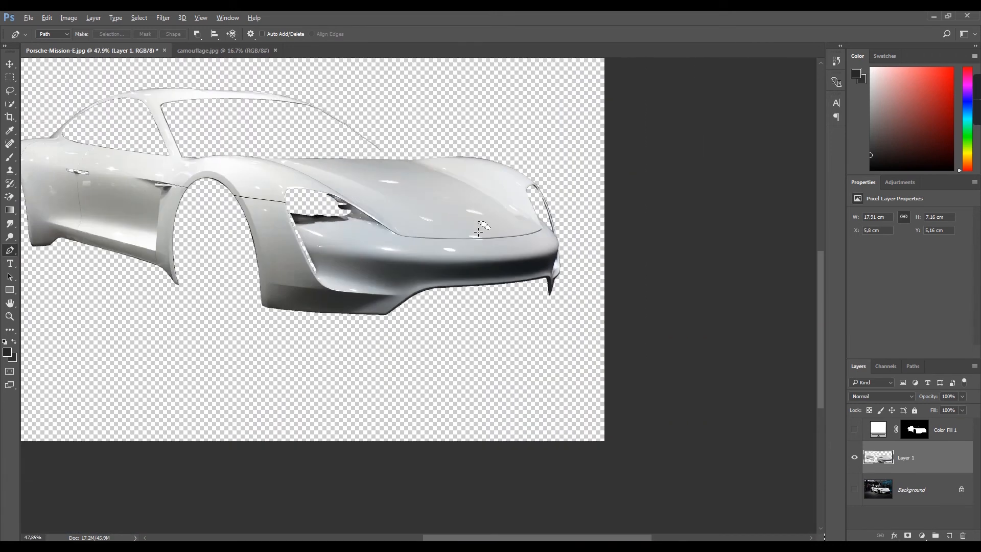
scroll(478, 232, "down", 7)
scroll(453, 240, "up", 5)
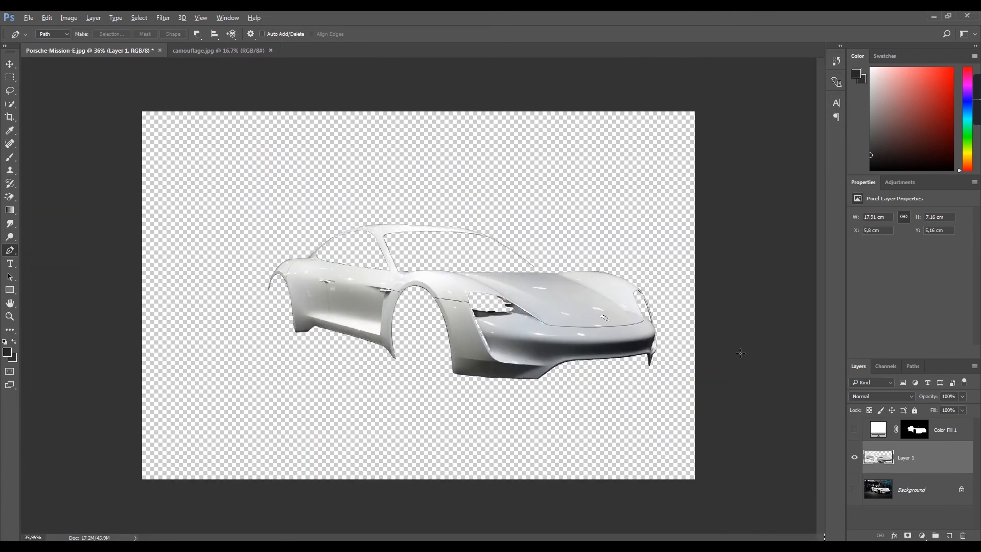
scroll(815, 385, "up", 5)
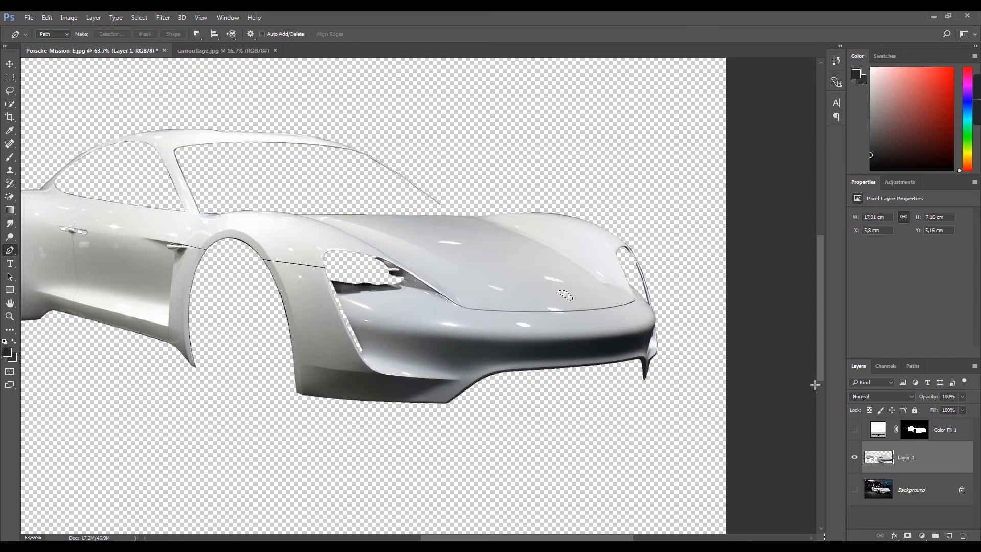
scroll(815, 383, "down", 2)
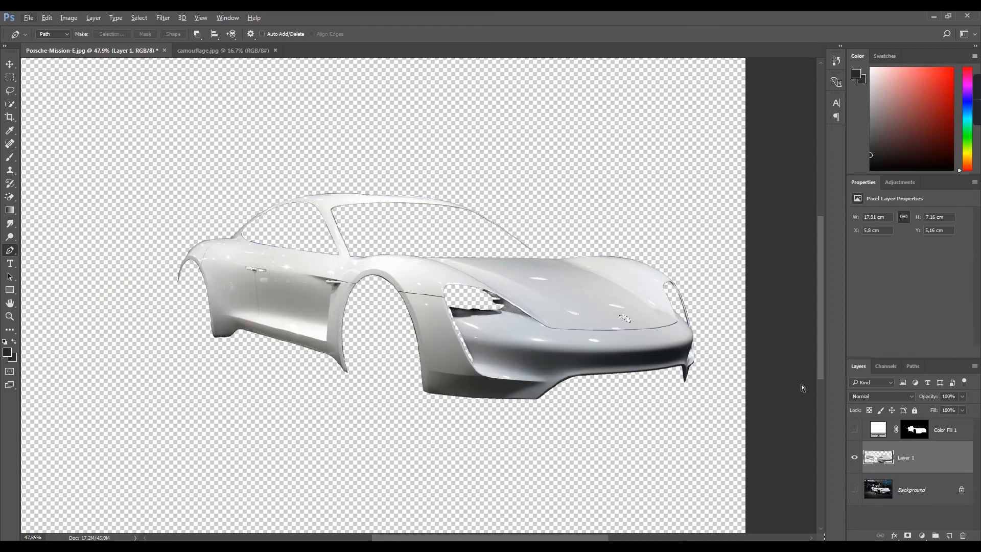
left_click(855, 489)
left_click(855, 489)
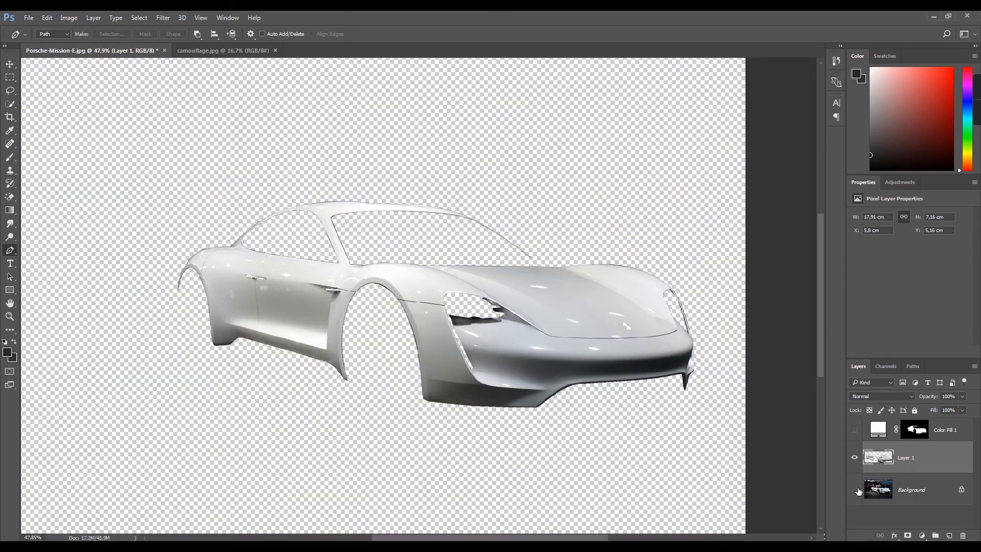
left_click(855, 489)
left_click(855, 458)
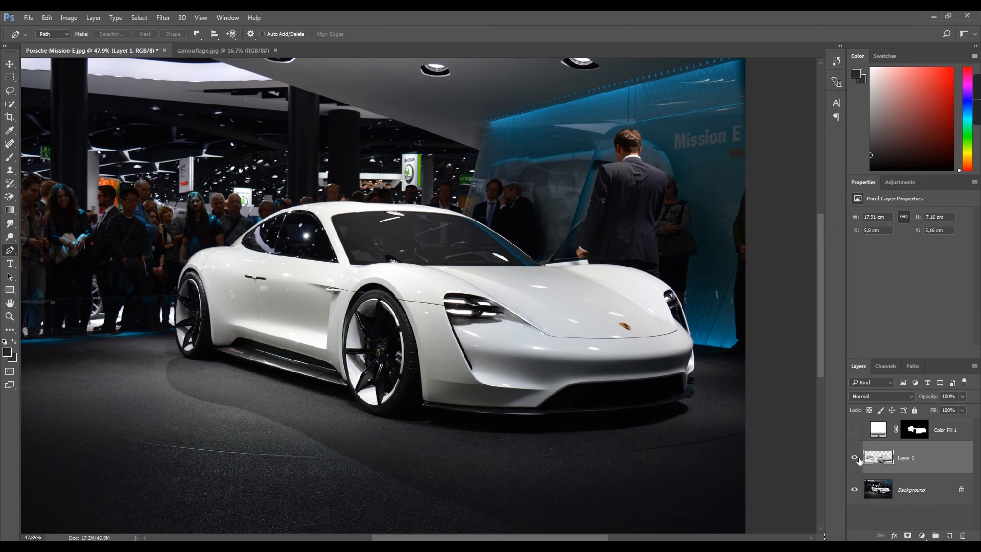
left_click(855, 457)
Step: Duplicate Layer 1 within the Porsche-Mission-E.jpg document
scroll(411, 291, "down", 2)
scroll(626, 317, "up", 3)
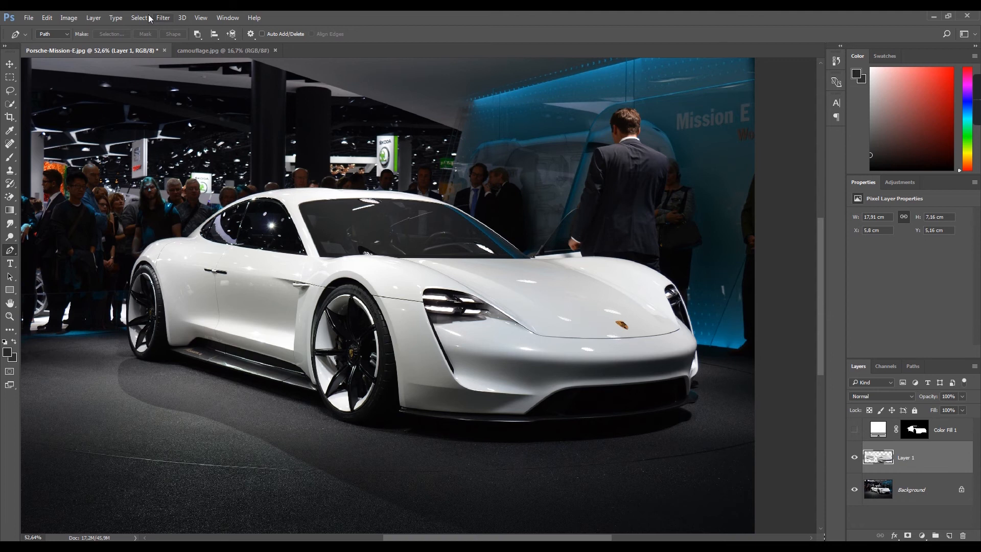
left_click(94, 18)
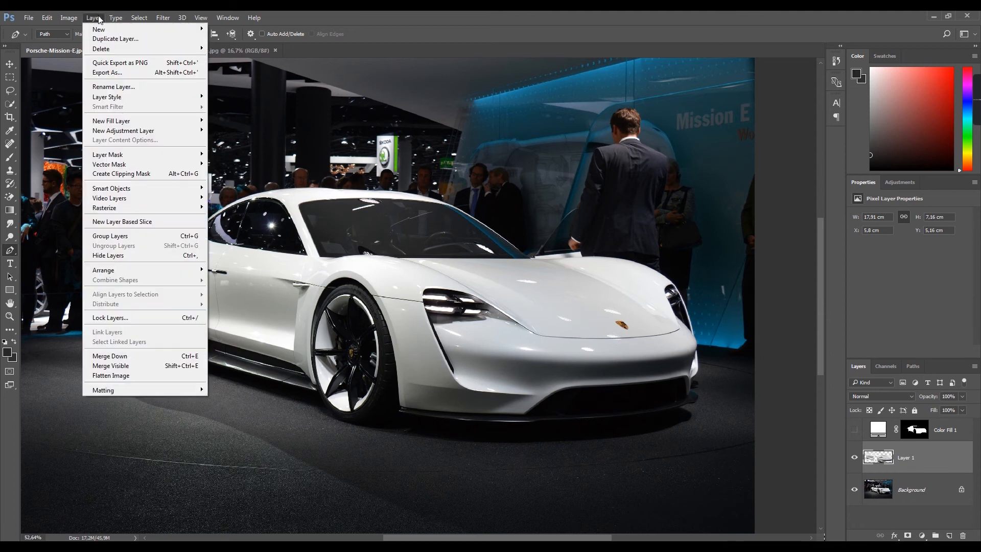
left_click(115, 39)
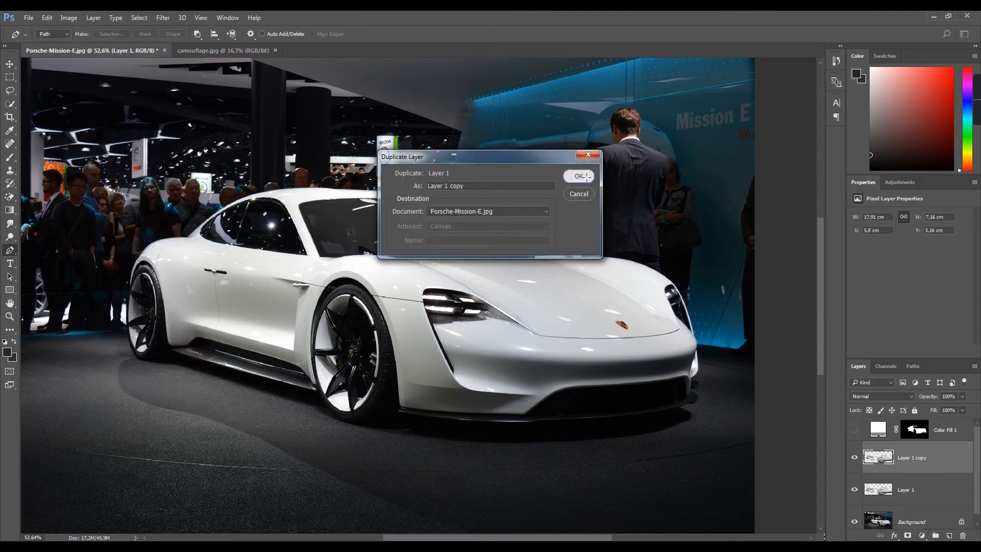
left_click(580, 177)
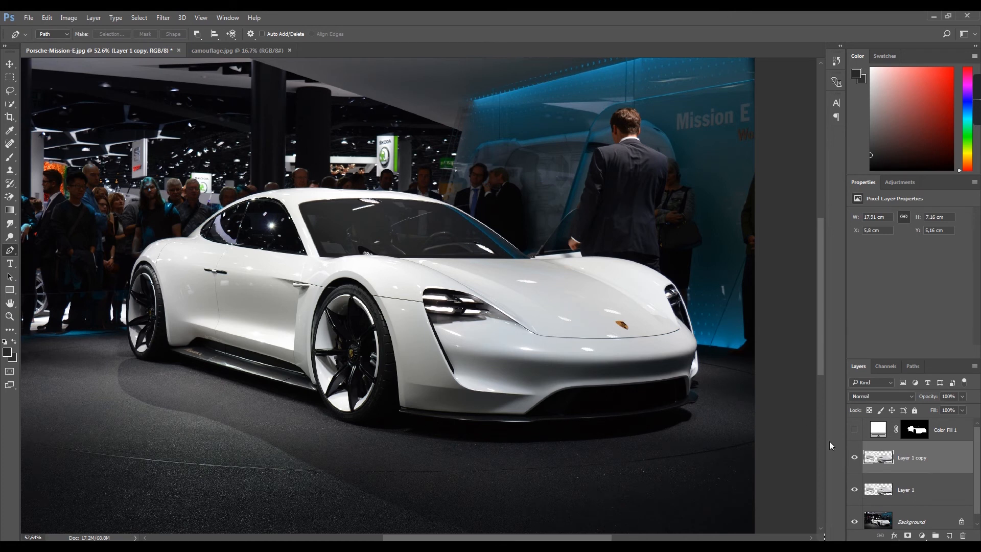
Step: Move Layer 1 and its copy above Color Fill 1, and delete the old Color Fill 1 layer
left_click(926, 490, "shift")
left_click_drag(926, 491, 938, 427)
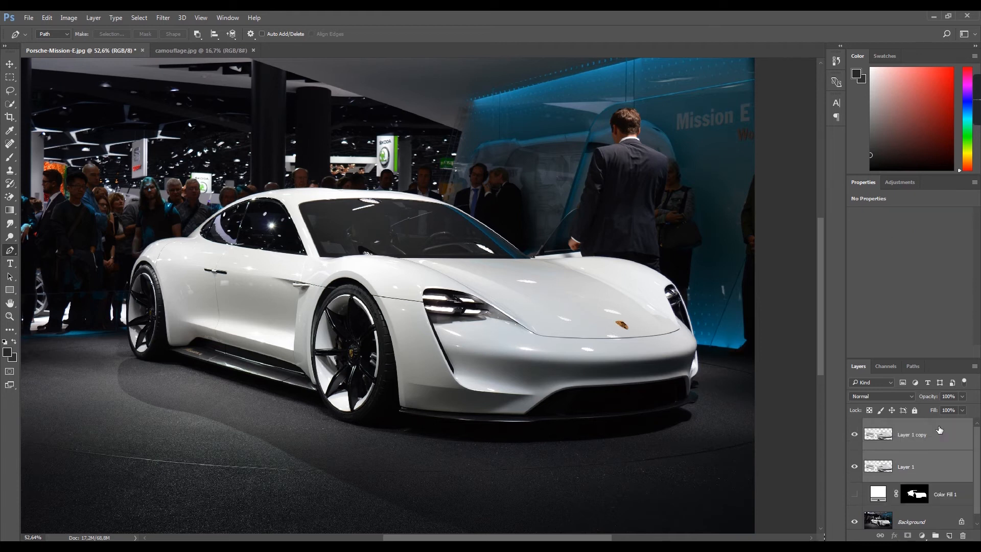
left_click(858, 495)
left_click(942, 492)
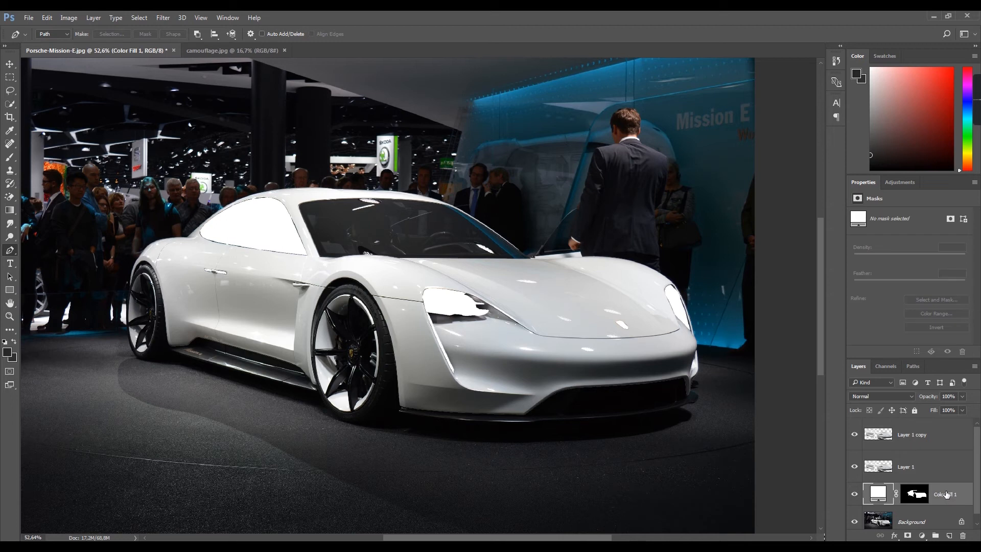
left_click_drag(946, 495, 963, 536)
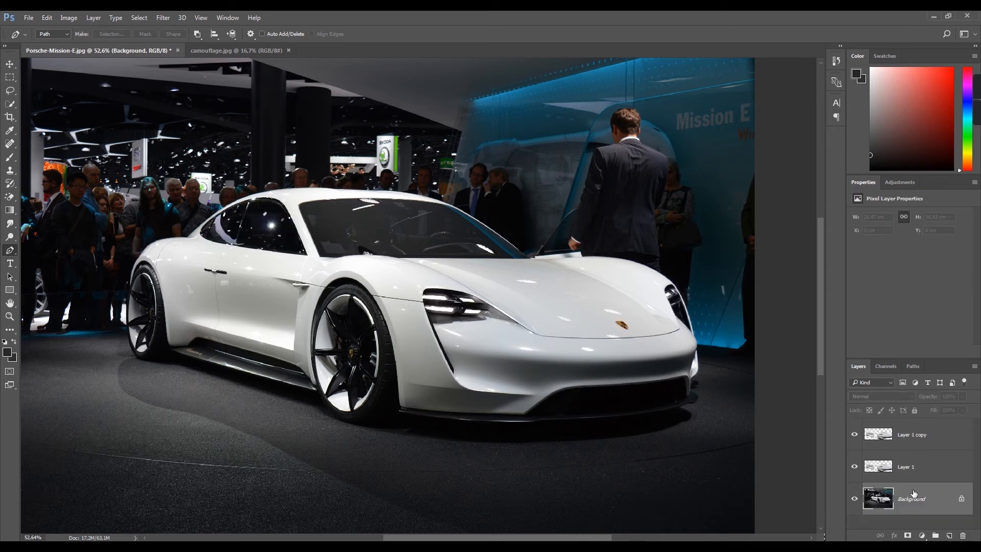
Step: Write "PRESS CTRL+LEFT CLICK TO MAKE A SELECTION" in the Notepad notes and load Layer 1's outline as a selection in Photoshop
left_click(868, 468)
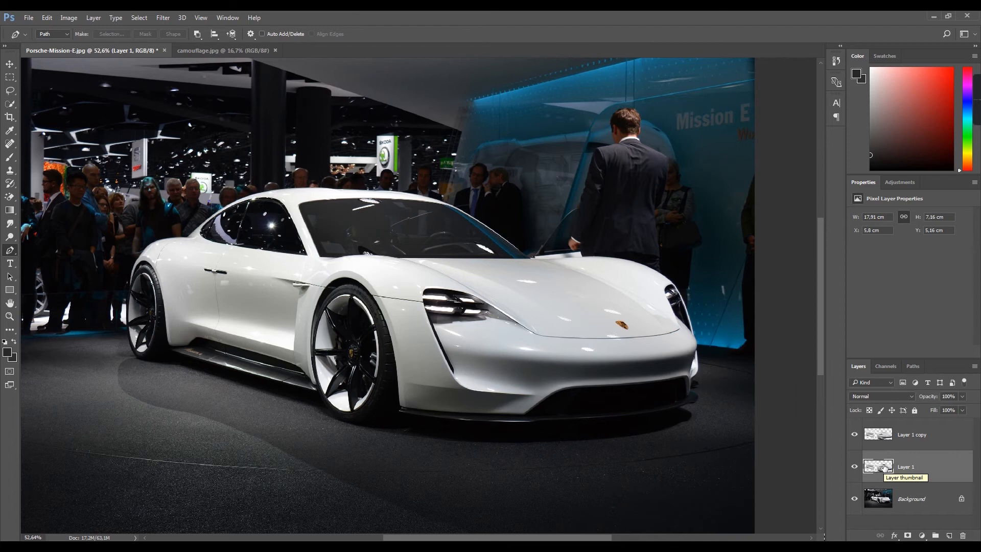
key("alt+Tab")
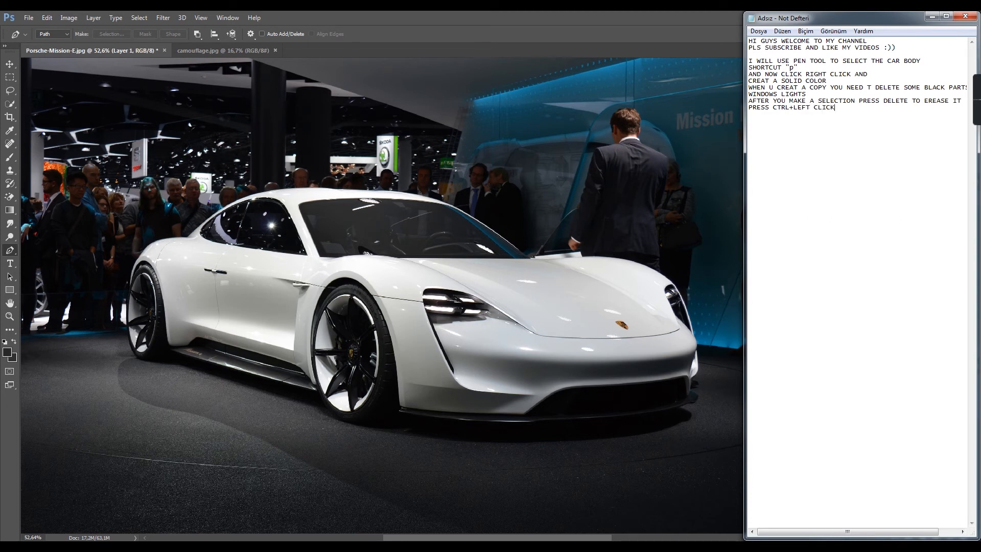
left_click(685, 210)
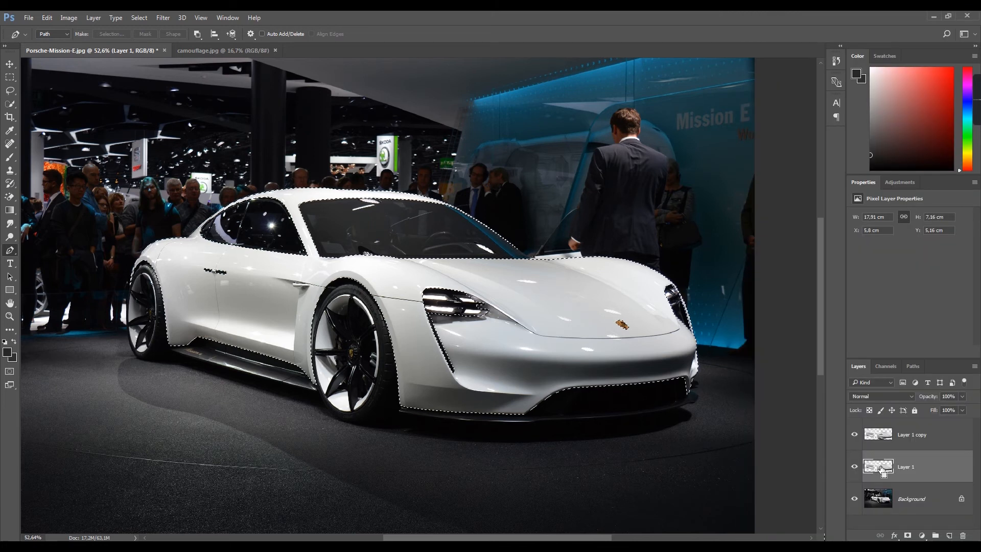
key("alt+Tab")
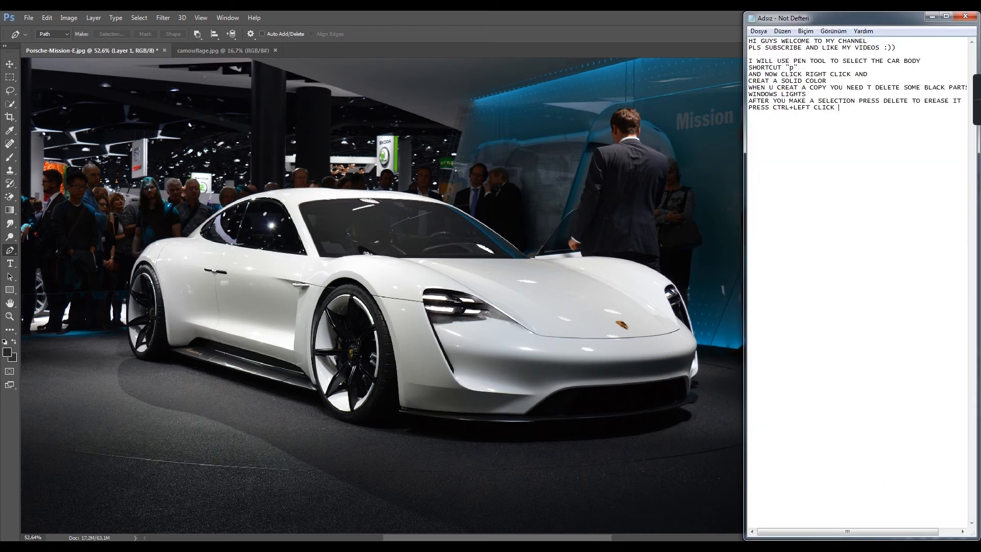
type("TO MAKE A SELECTION")
key("alt+Tab")
left_click(878, 466, "ctrl")
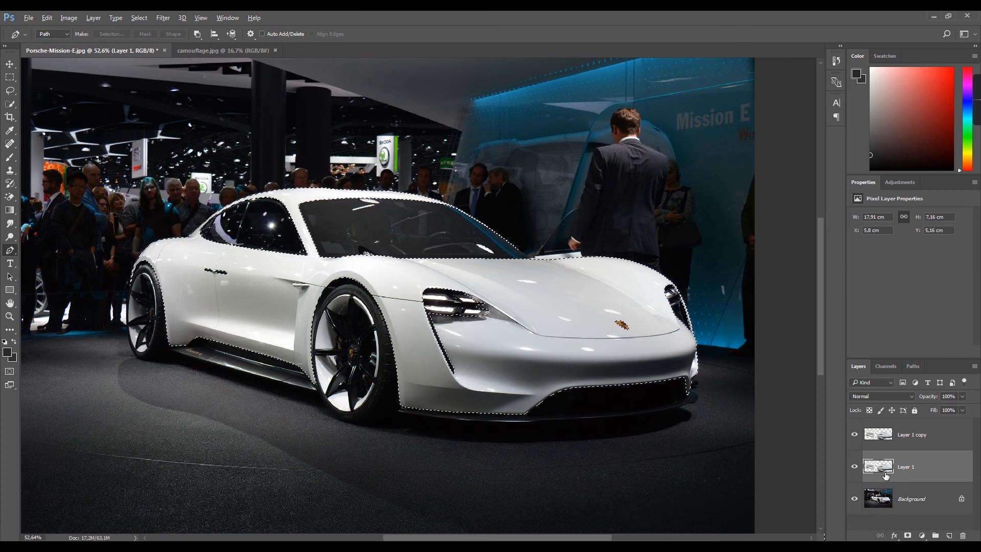
Step: Switch to the Notepad notes, add the line "CREAT A SOLID COLOR WHITE", and return to Photoshop
key("alt+Tab")
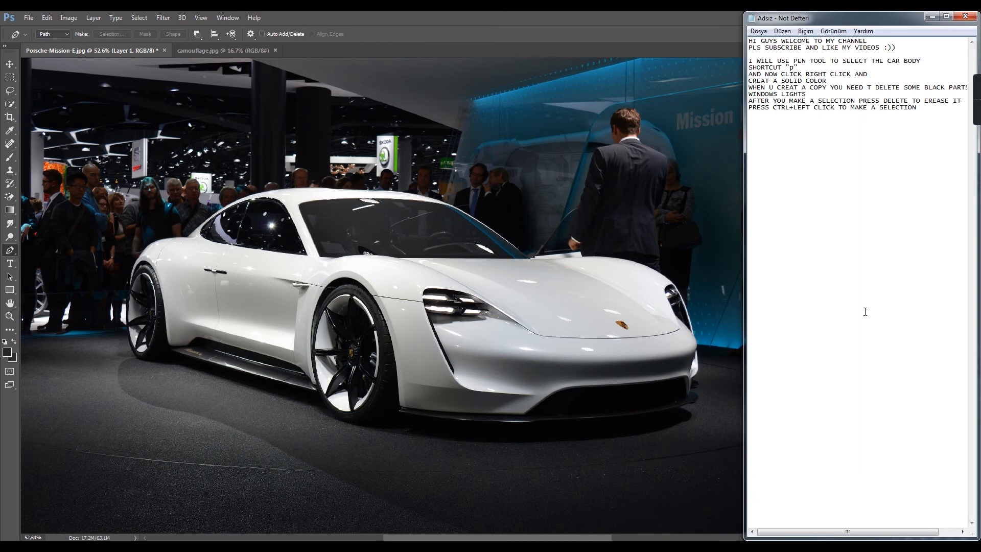
type("CREAT A SOLID COLOR WHITE")
left_click(686, 268)
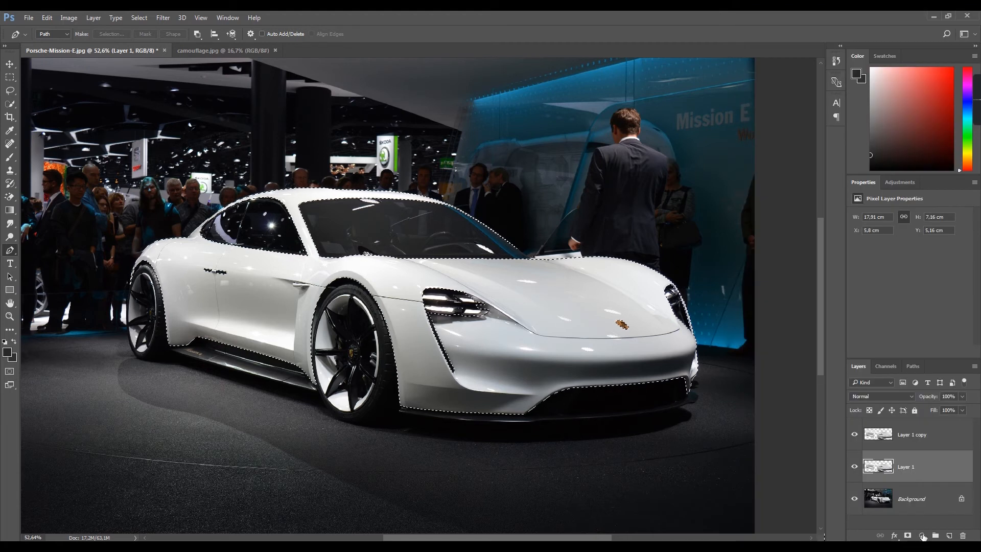
Step: Create a white (ffffff) Solid Color fill layer from the body selection and place it beneath Layer 1
left_click(922, 536)
left_click(900, 313)
type("ffffff")
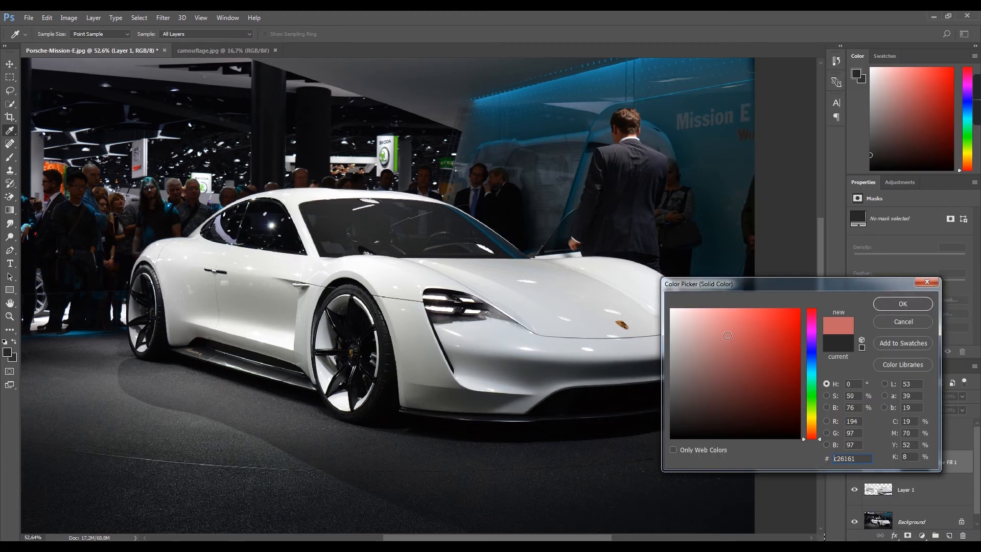
left_click(893, 306)
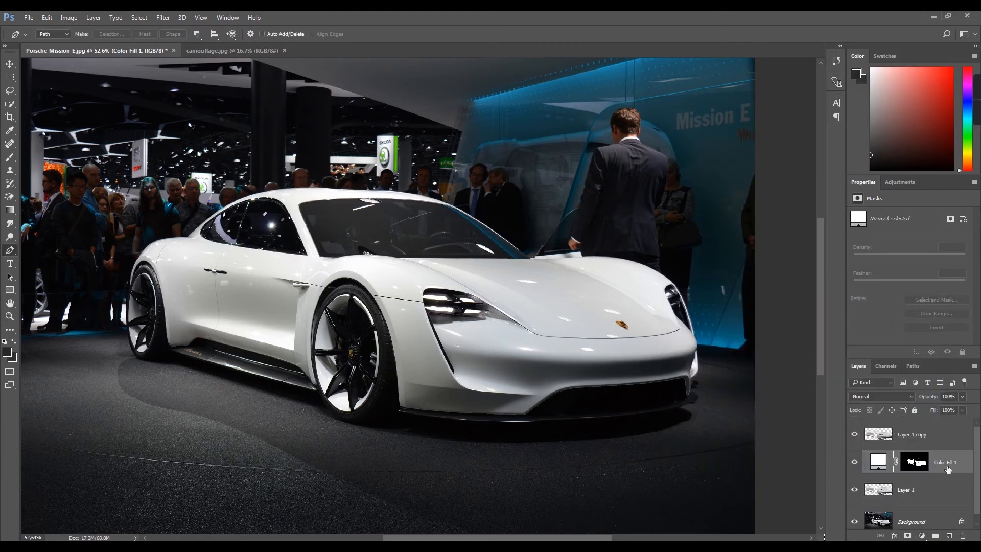
left_click_drag(948, 470, 953, 503)
Step: Hide Layer 1 copy, toggling Layer 1 and the white fill off and on to check the fill's coverage
left_click(915, 465)
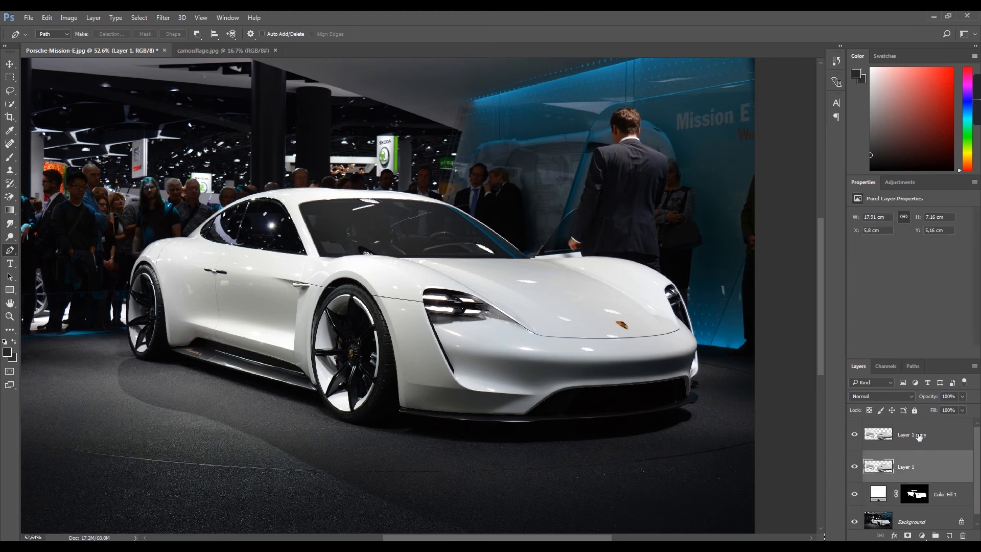
left_click(854, 466)
left_click(855, 434)
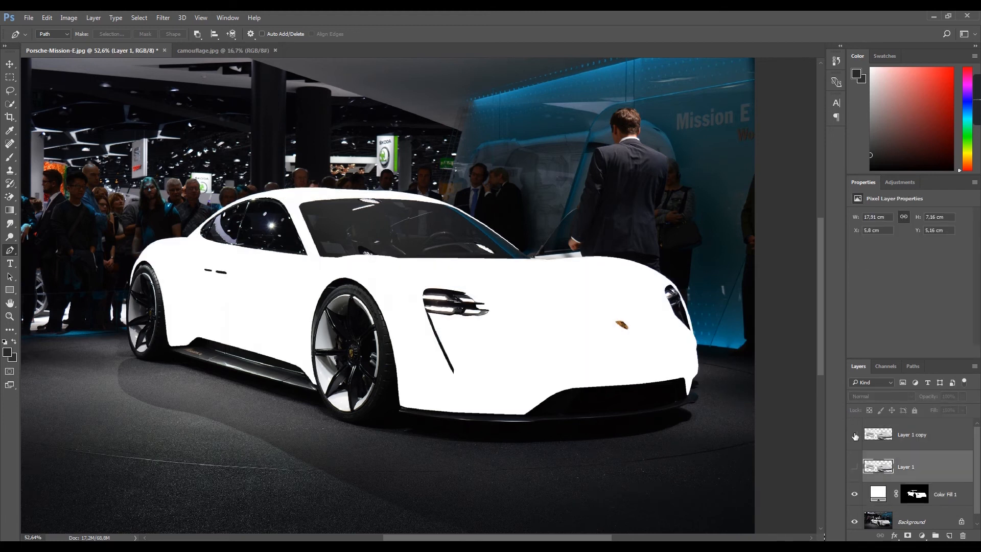
left_click(855, 494)
left_click(856, 494)
left_click(854, 466)
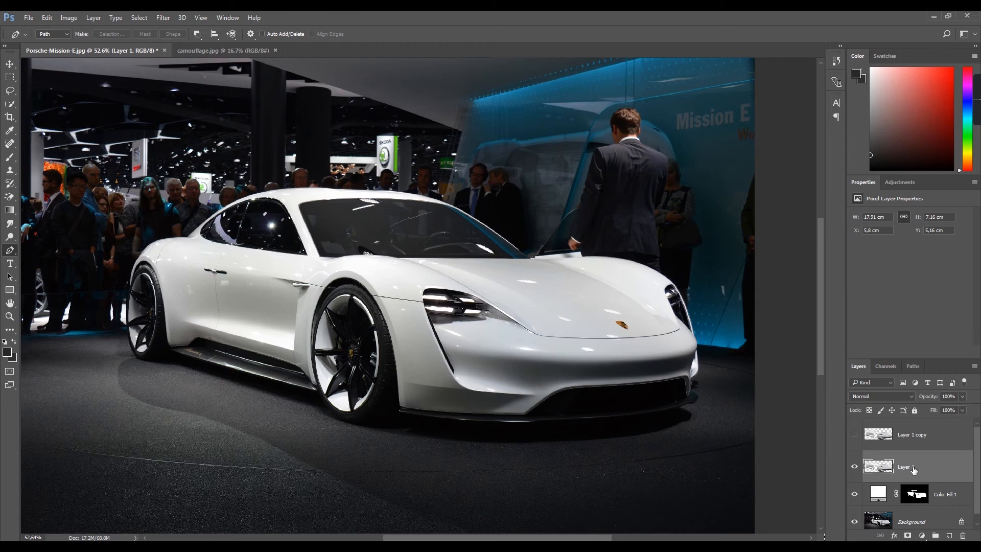
Step: Rename Layer 1 as SHADOWS and select Layer 1 copy
double_click(914, 467)
type("SHADOWS")
left_click(922, 439)
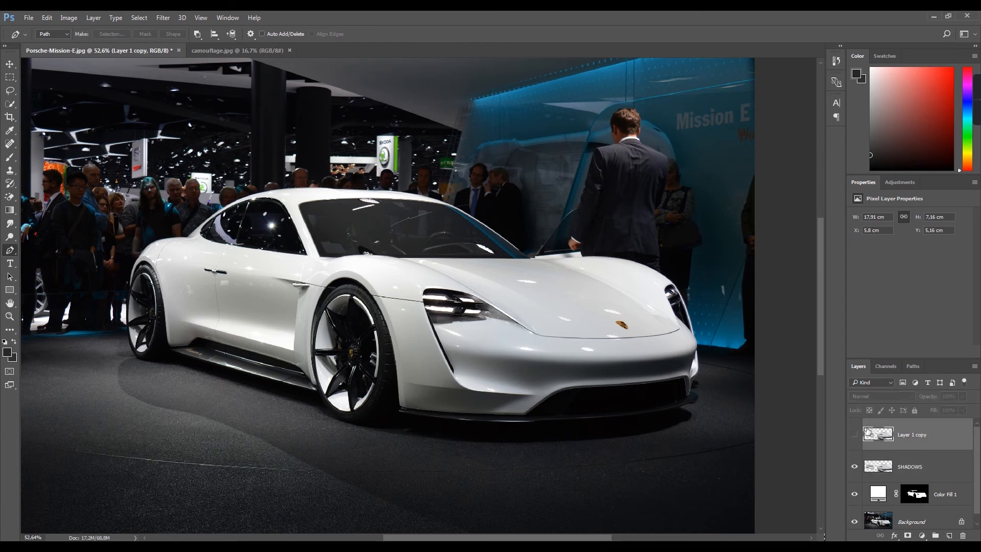
Step: Show Layer 1 copy and rename it LIGHT
left_click(854, 435)
double_click(914, 435)
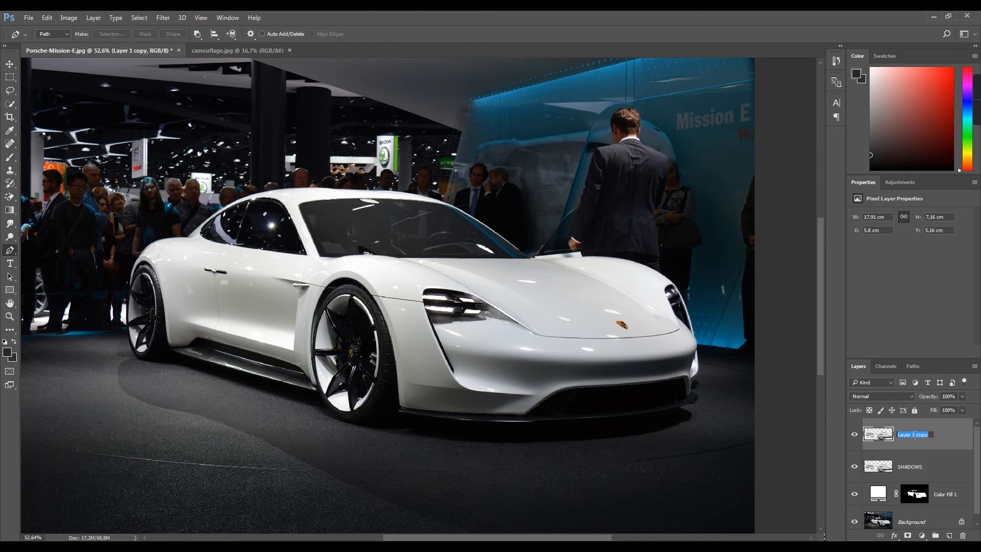
type("LIGHTS")
Step: Bring the camouflage.jpg pattern into the Porsche document with the Move Tool, placing it directly above Color Fill 1
left_click(931, 469)
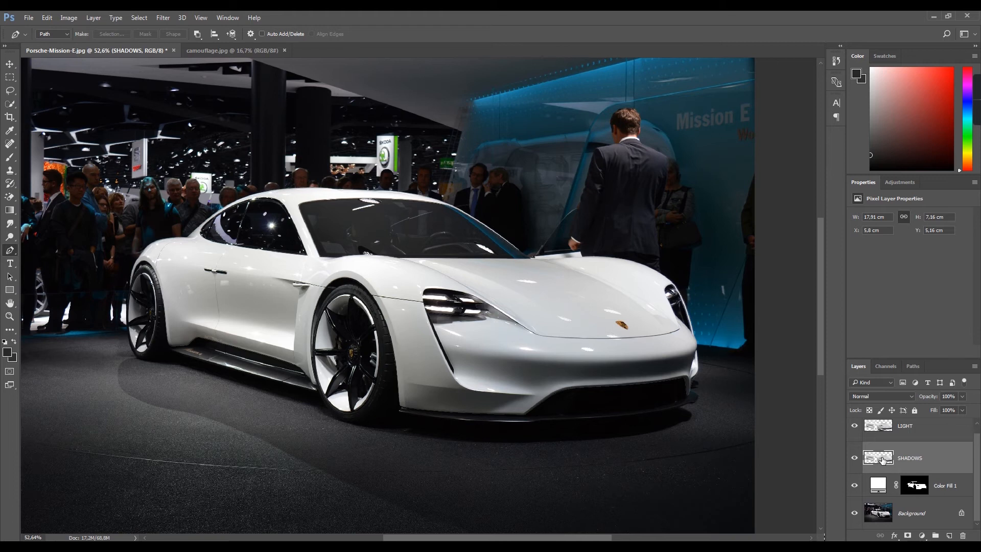
left_click(928, 486)
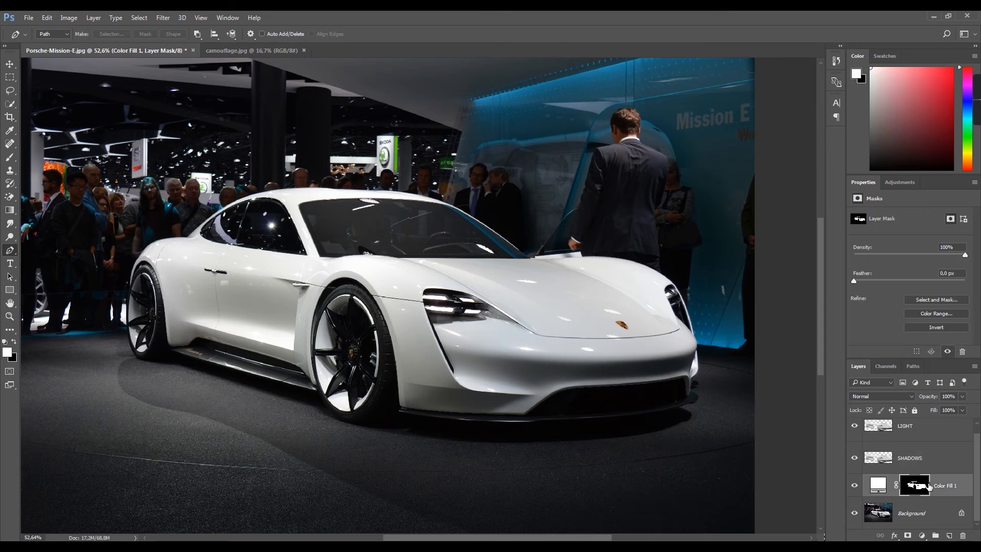
left_click(245, 51)
key("v")
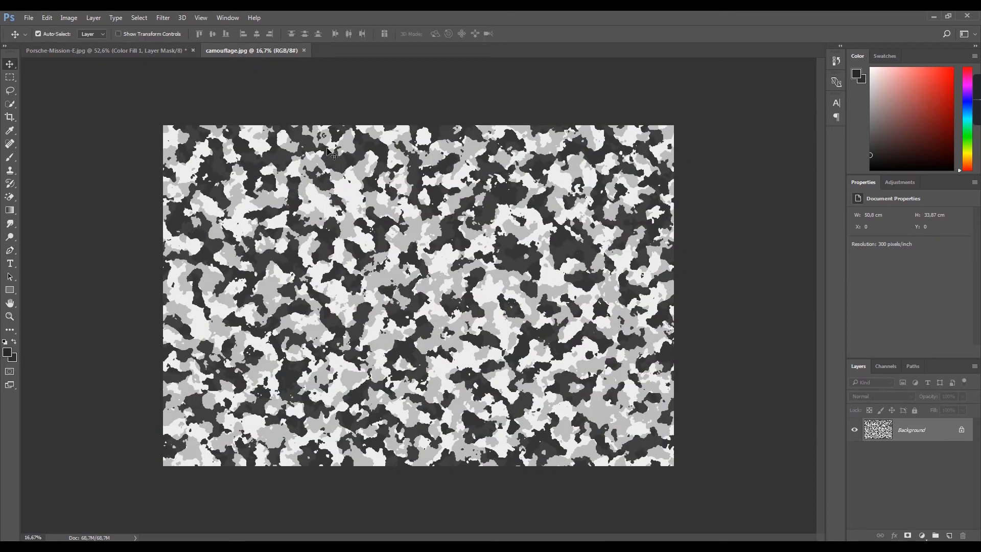
right_click(12, 65)
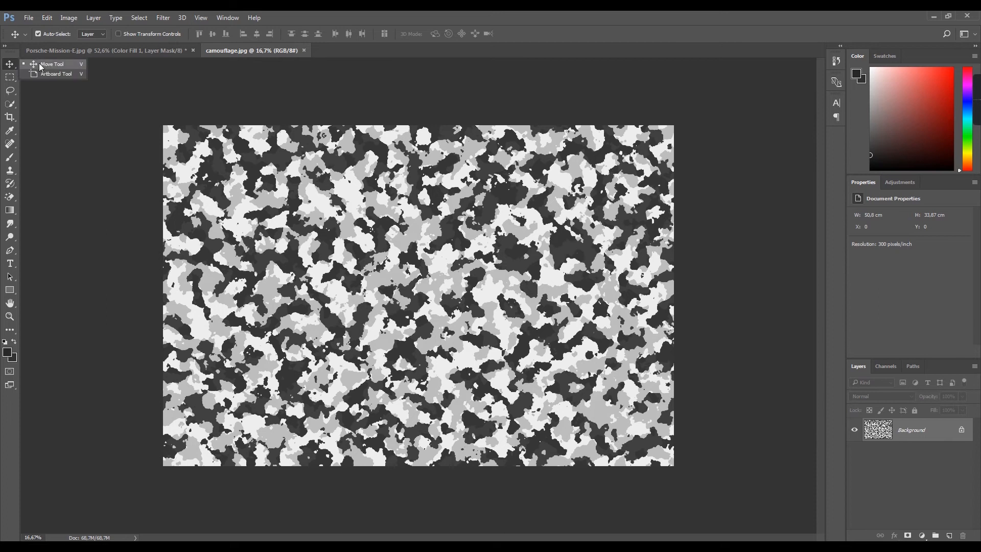
left_click(39, 66)
right_click(11, 63)
left_click(83, 66)
left_click_drag(297, 184, 446, 235)
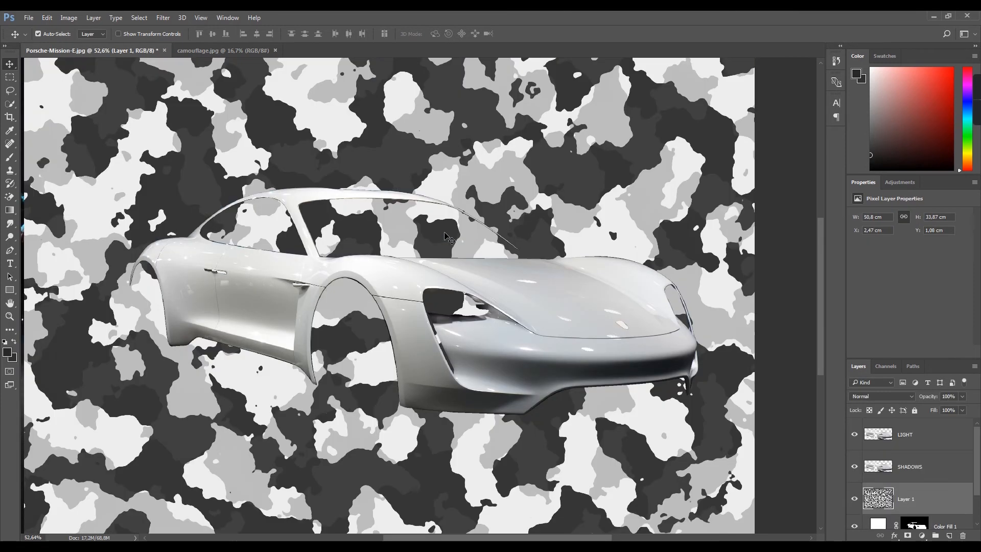
scroll(440, 238, "down", 3)
scroll(439, 240, "down", 1)
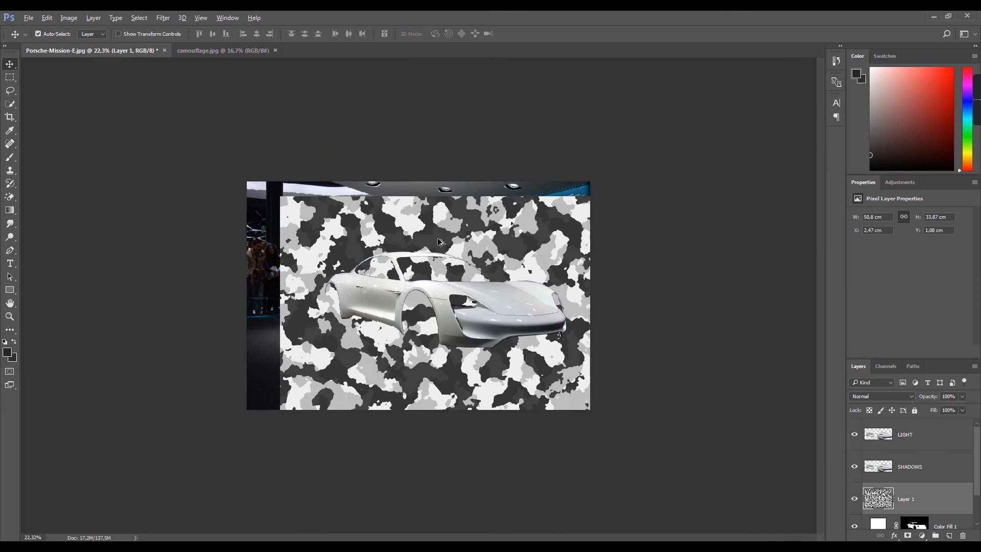
Step: Switch to the Notepad notes and add the line "PRESS V FOR MOVE TOOL", checking the tool's name in Photoshop
key("alt+Tab")
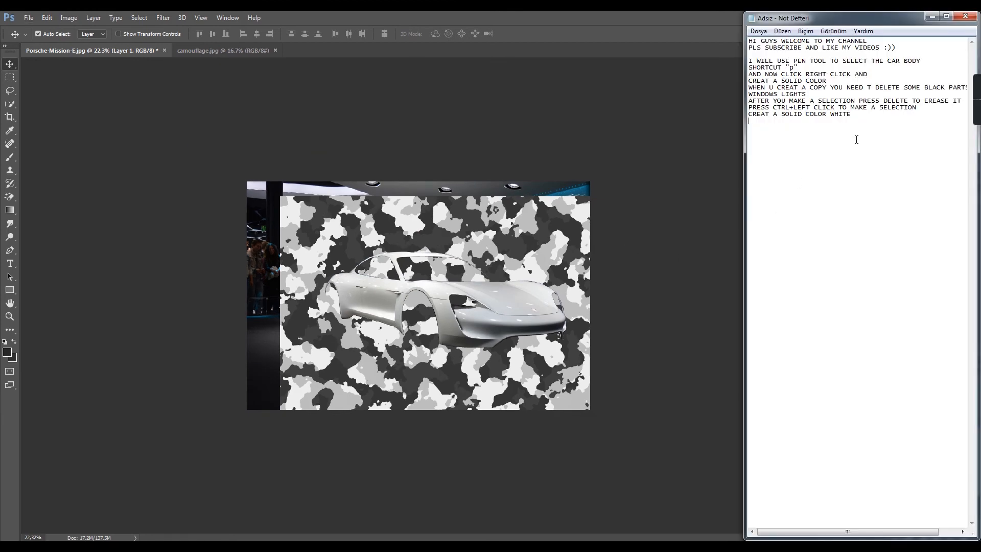
type("PRESS V FOR")
left_click(15, 68)
right_click(16, 69)
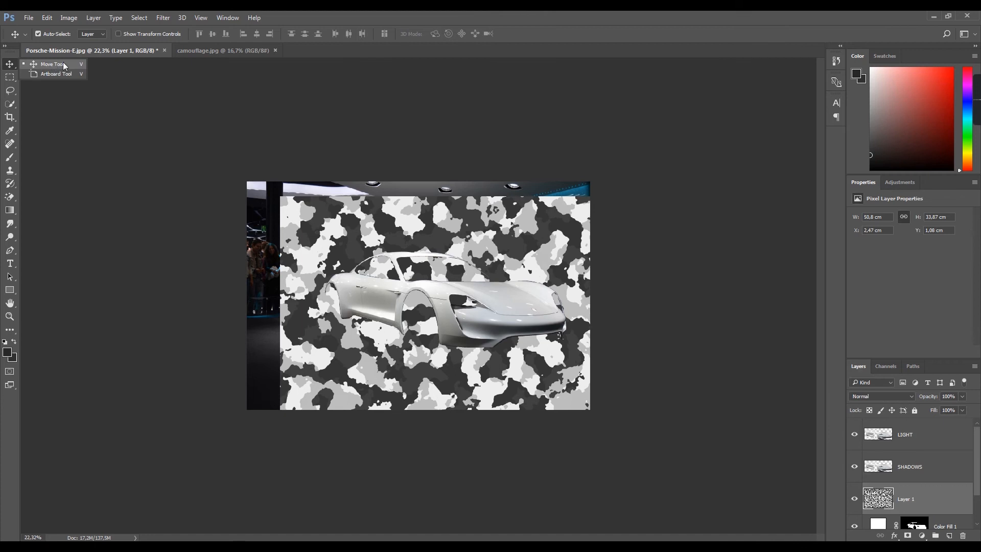
key("alt+Tab")
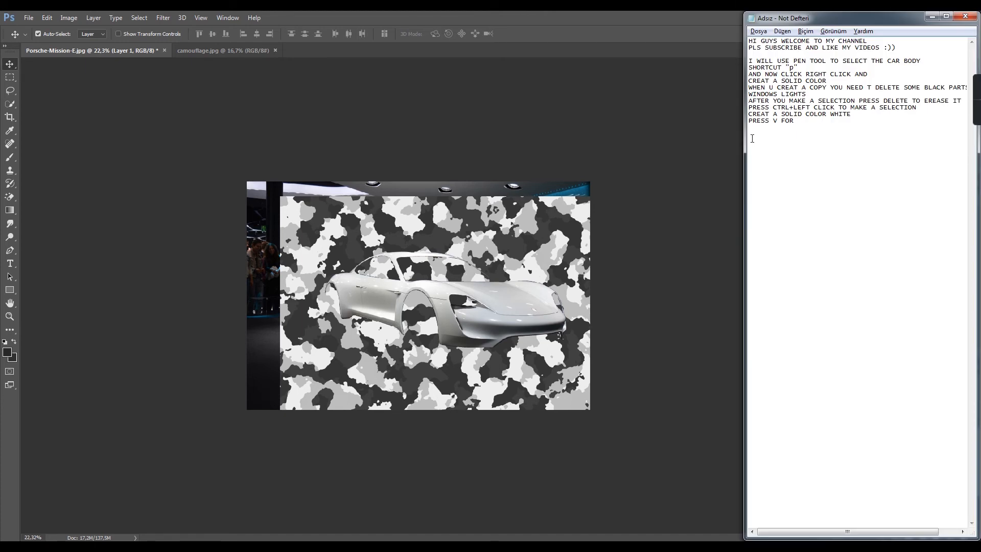
type("MOVE TOOL")
key("Return")
Step: Add "AND HOLDING LEFT CLCIK MOVE TO WRAP OR DESIGN TO YOUR SUBJECT" to the notes and return to Photoshop
type("AND HOLDING LEFT CLCIK")
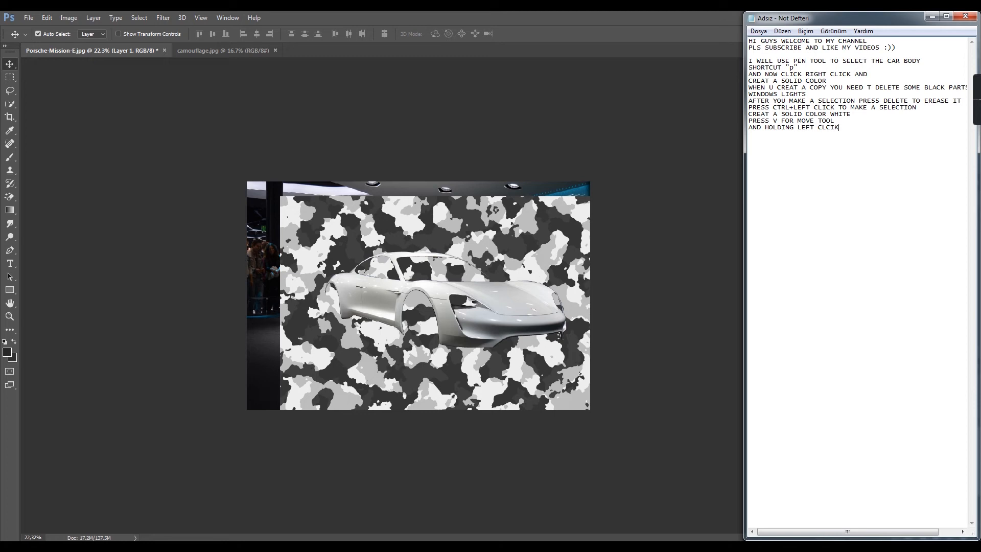
type(" MOVE TO WRAP OR DESIGN TO YOUR")
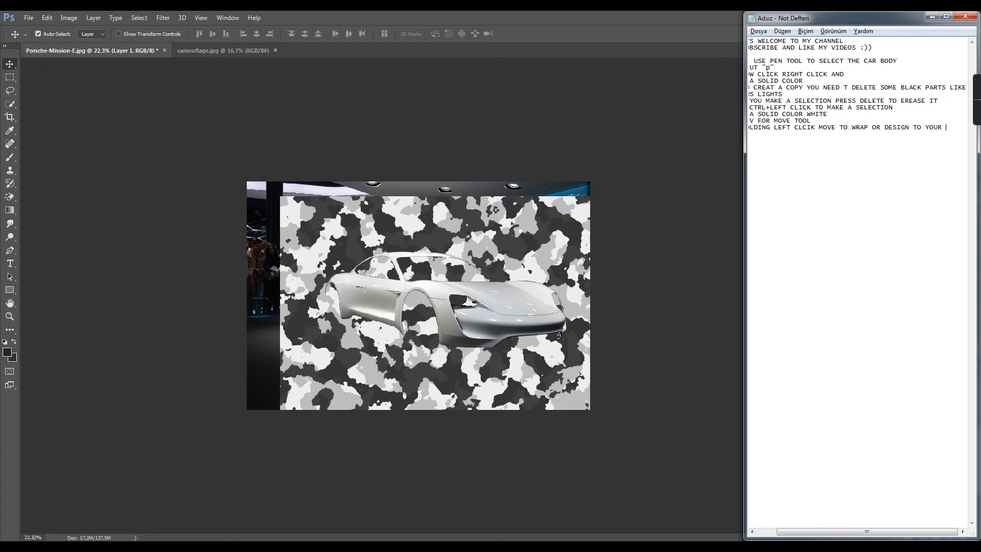
key("Return")
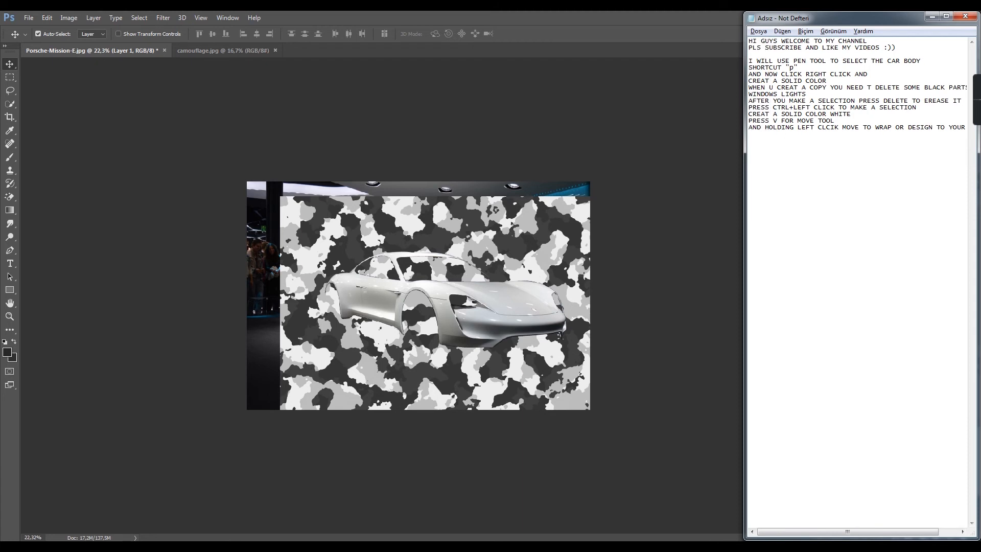
type("SUBJECT")
left_click(677, 215)
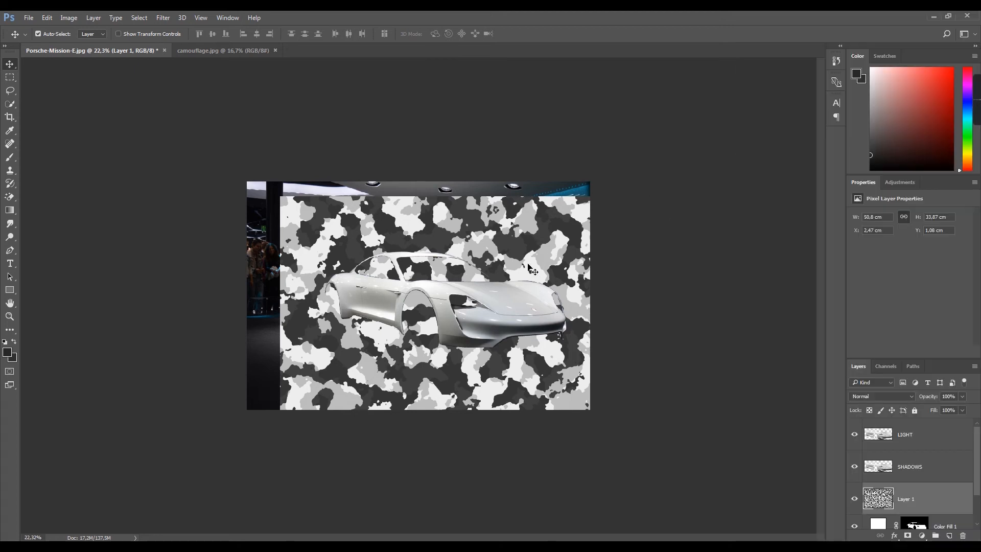
Step: Move the camouflage layer toward the photo's upper-left corner and start Free Transform on it
left_click_drag(543, 252, 515, 240)
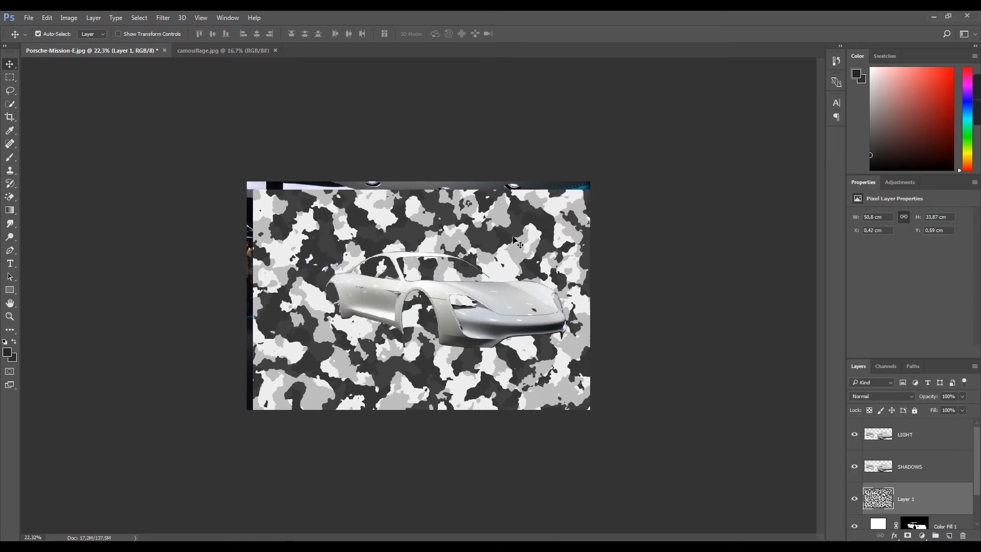
key("ctrl+t")
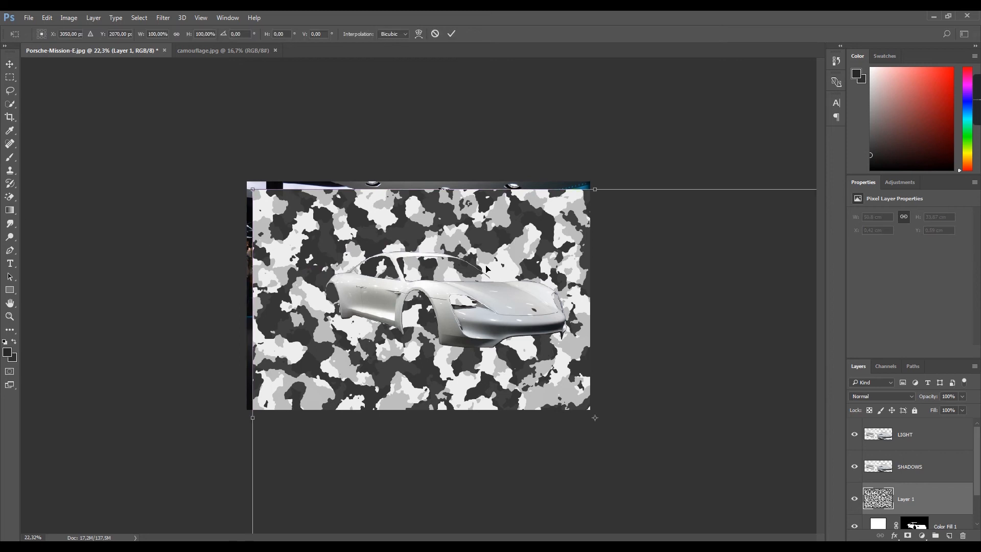
scroll(447, 290, "down", 5)
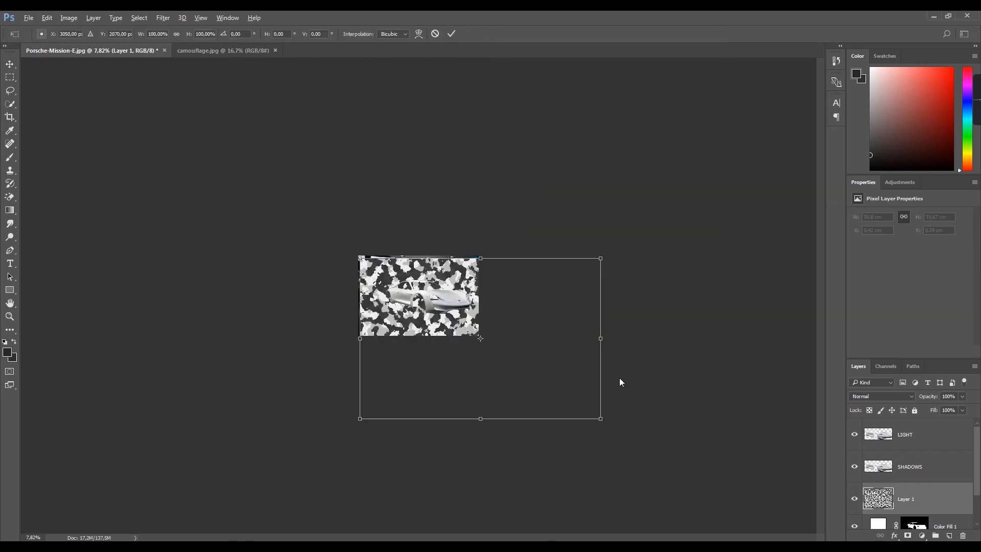
Step: Switch to the Notepad notes, add "ADJUST YOUR IMAGE BY CLICKING" and "CTRL + T" on separate lines, and return to Photoshop
key("alt+Tab")
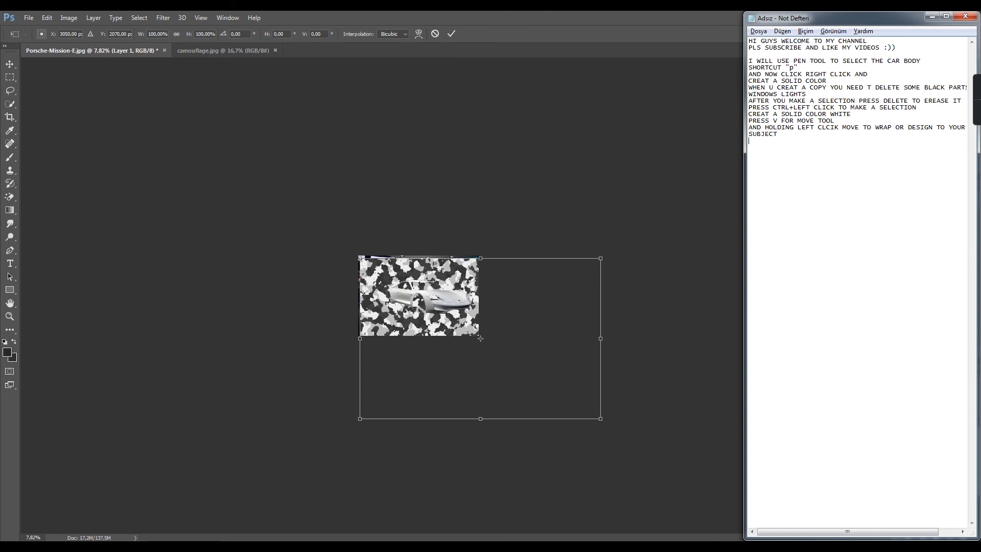
type("ADJUST YOUR IMAGE BY CLICKING")
key("Return")
type("C")
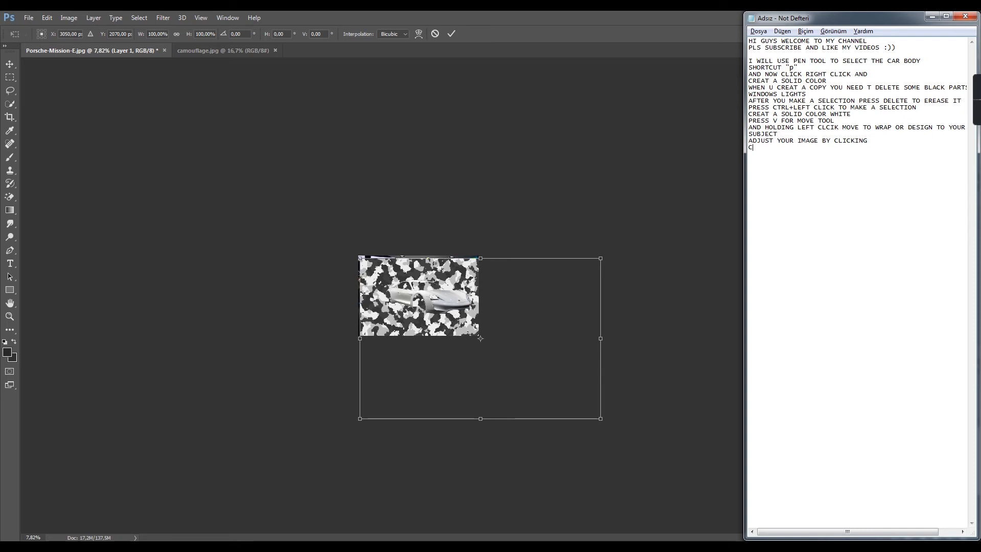
type("TRL + T")
key("Return")
left_click(531, 405)
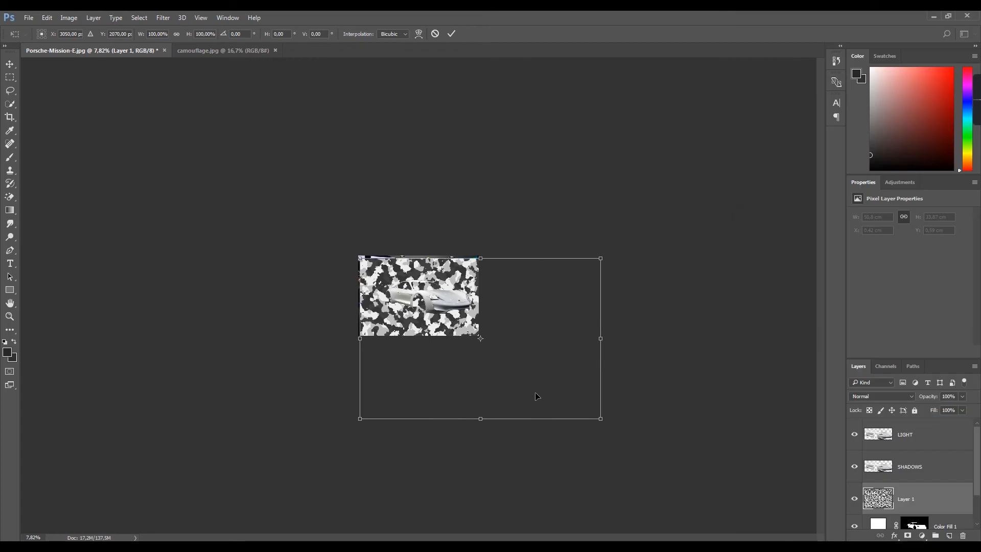
Step: Scale the camouflage layer down to about 35.7% and position it so it covers the whole car body
left_click_drag(602, 419, 478, 335)
scroll(494, 320, "up", 3)
scroll(494, 320, "up", 3)
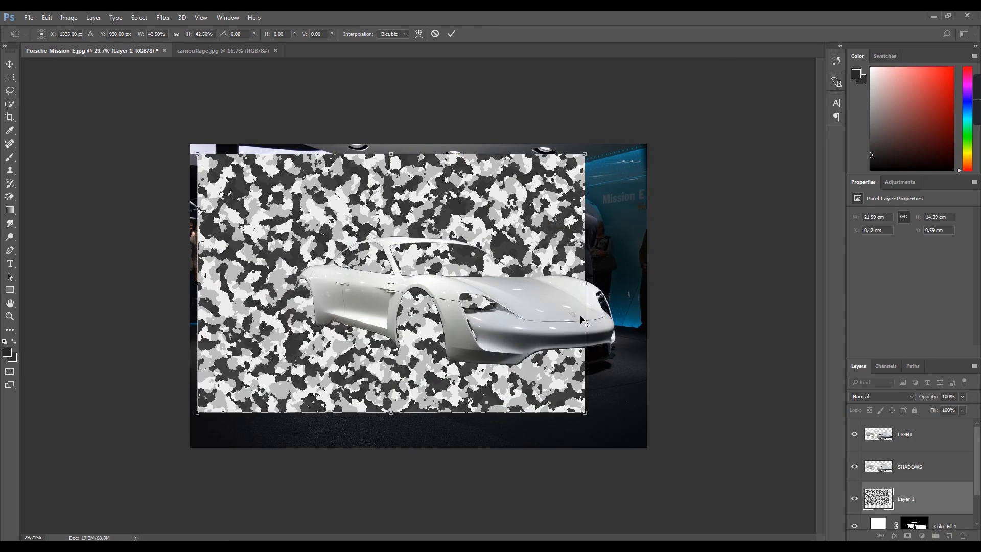
left_click_drag(377, 180, 486, 209)
left_click_drag(735, 467, 661, 415)
left_click_drag(607, 214, 605, 221)
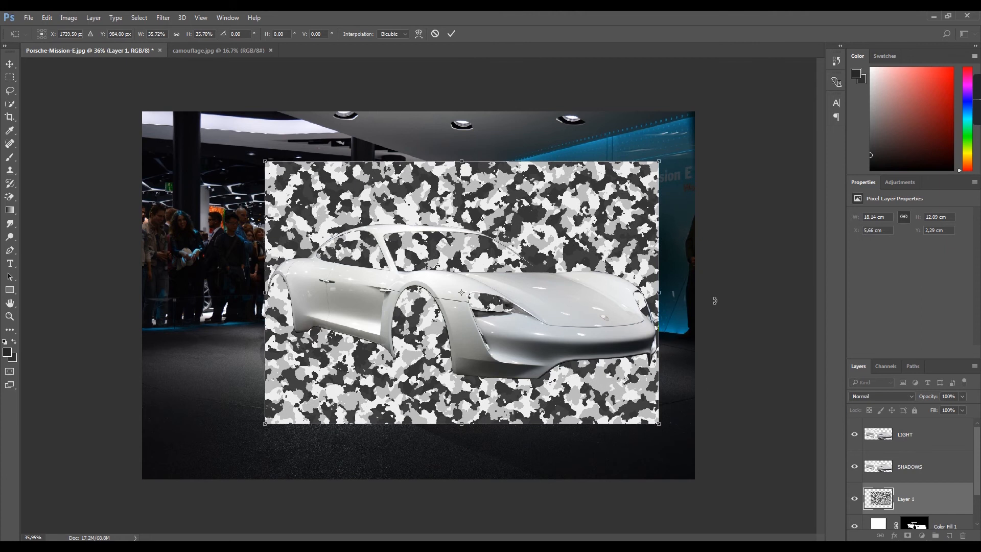
Step: Add the line "PRESS ENTER" to the Notepad notes, return to Photoshop and apply the camouflage layer's transform
key("alt+Tab")
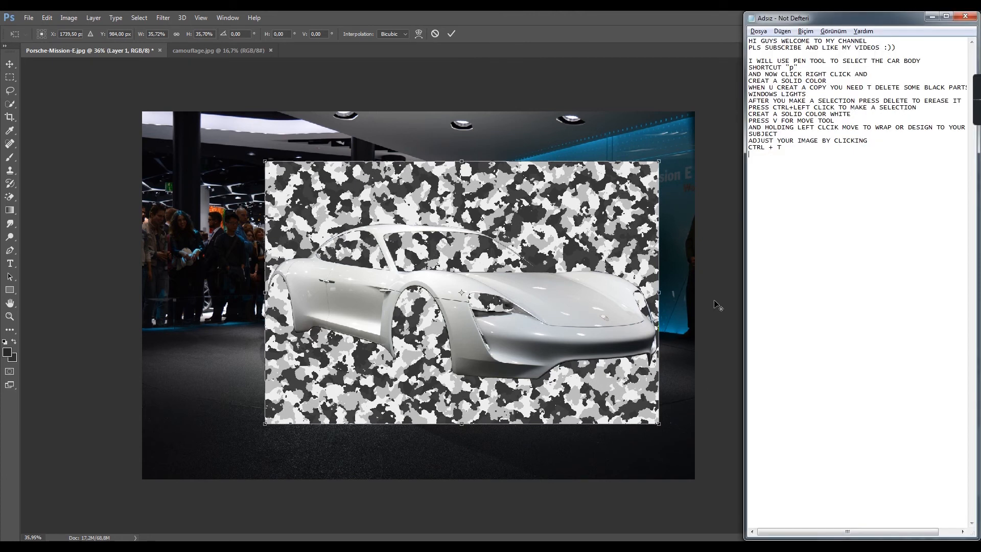
type("PRESS ENTER")
key("alt+Tab")
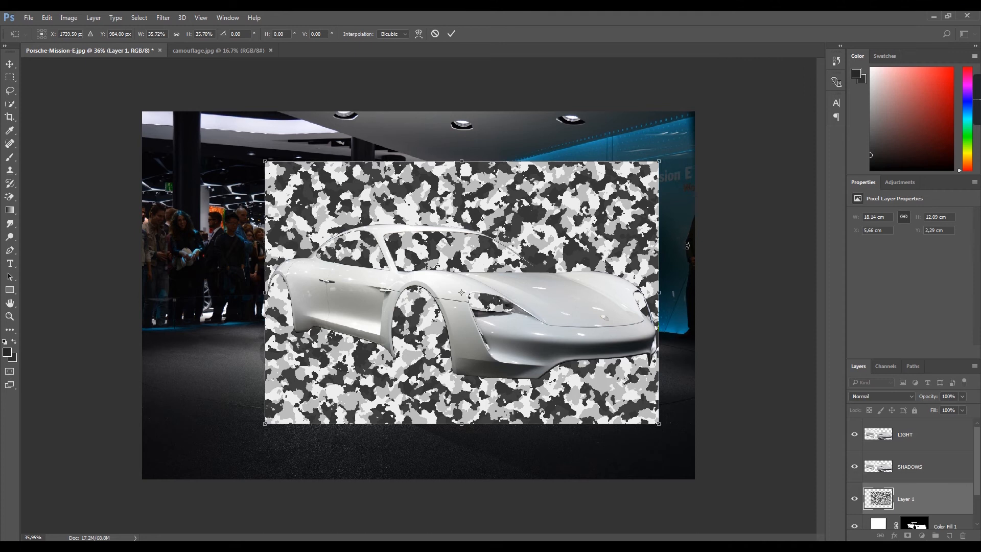
key("Return")
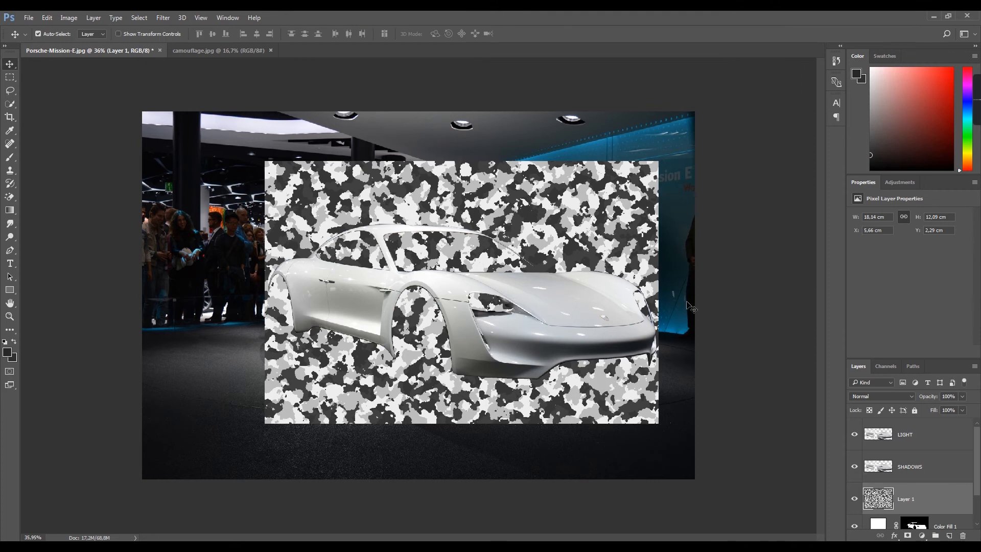
Step: Switch to the Notepad notes, add the lines "NOW", "PRESS" and "ALT + LEFT CLICK", and return to Photoshop
scroll(901, 509, "down", 1)
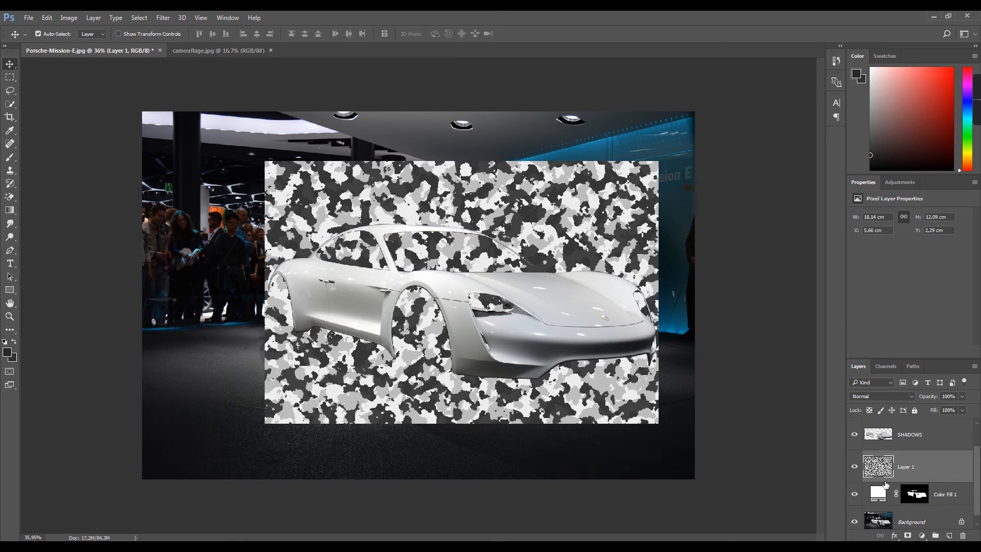
key("alt+Tab")
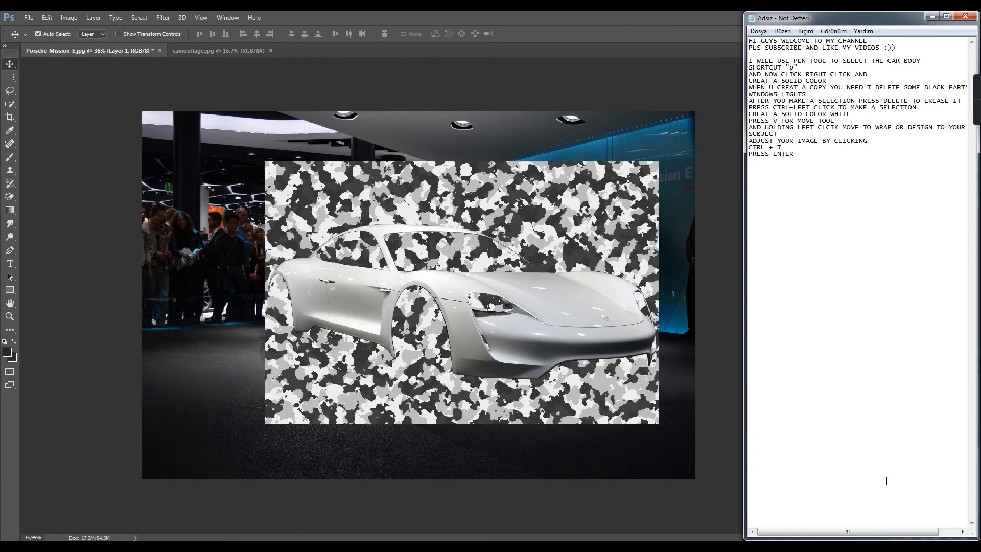
key("alt+Tab")
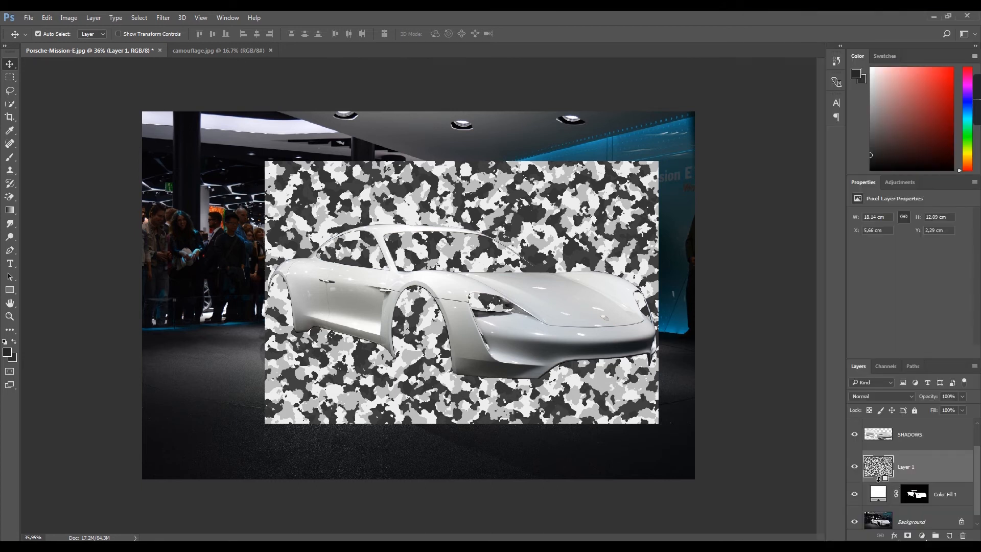
key("alt+Tab")
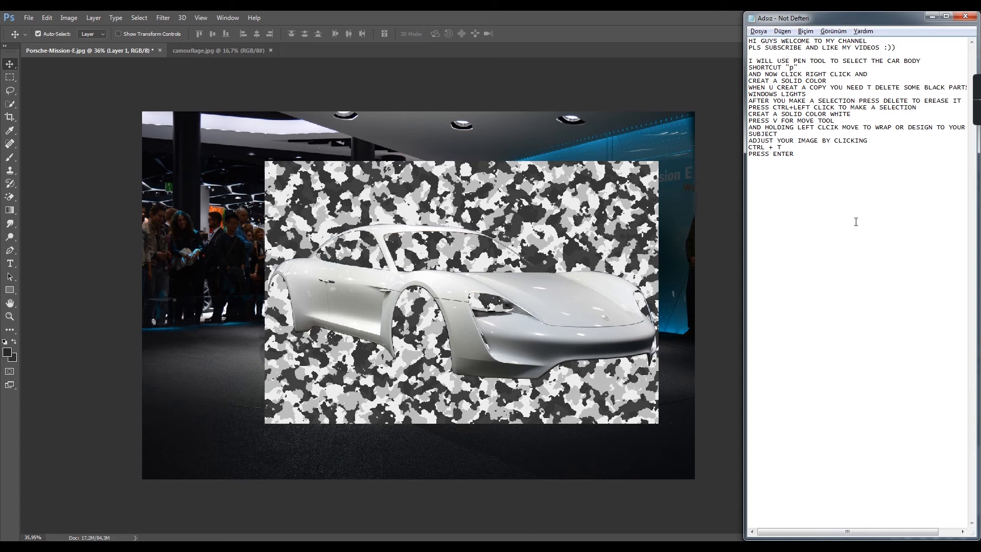
key("Return")
type("NOW")
key("Return")
type("PRES")
type("LEF")
type("T C")
type("LICK")
left_click(729, 287)
Step: Clip the camouflage layer, Layer 1, to the Color Fill 1 layer beneath it
scroll(939, 481, "up", 1)
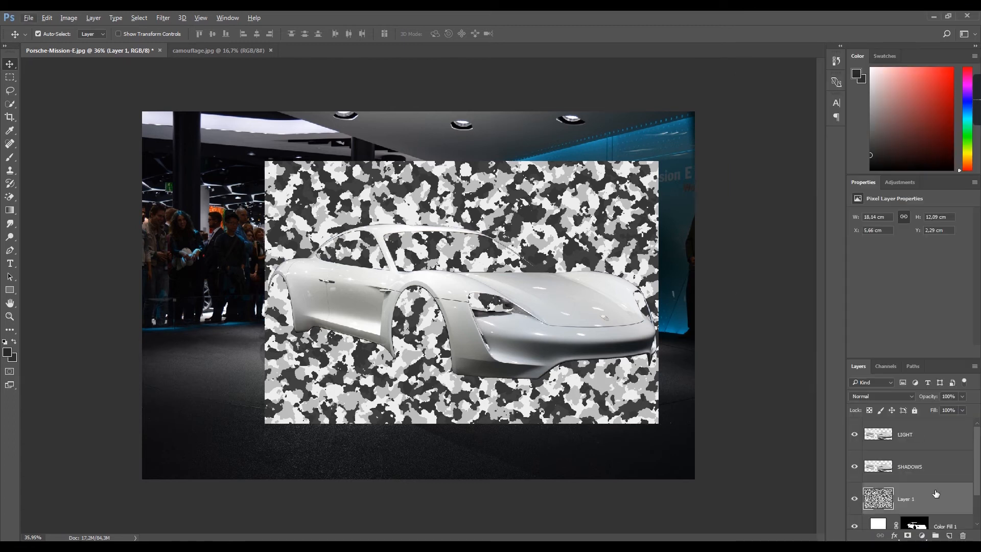
scroll(936, 493, "down", 1)
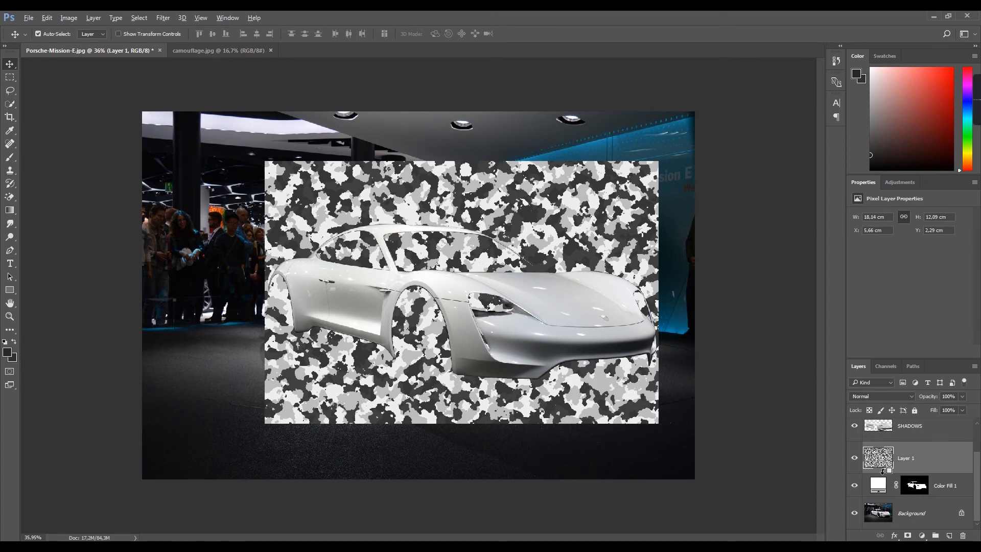
left_click(883, 470, "alt")
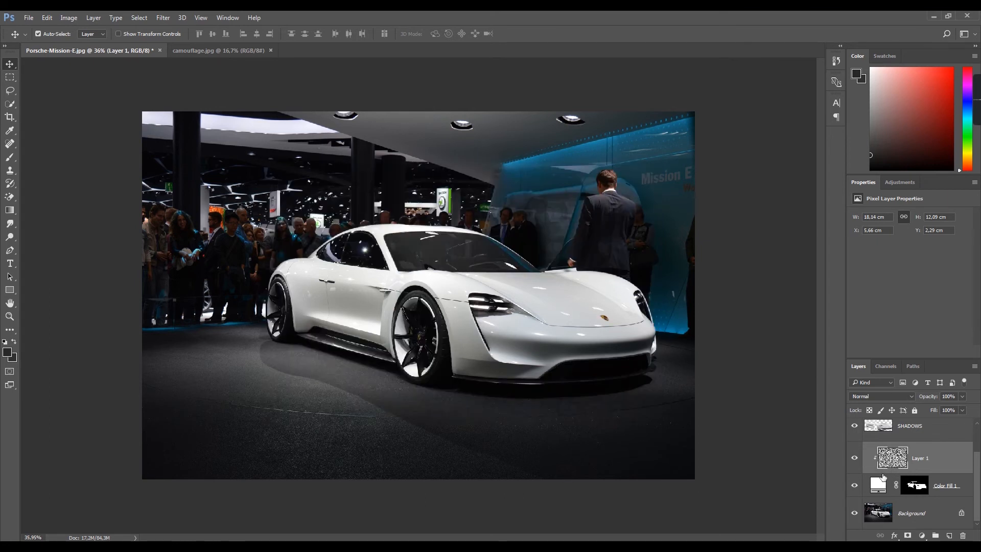
Step: Switch to the Notepad notes, add "TO MASK IT" about the clipping shortcut, and return to Photoshop
key("alt+Tab")
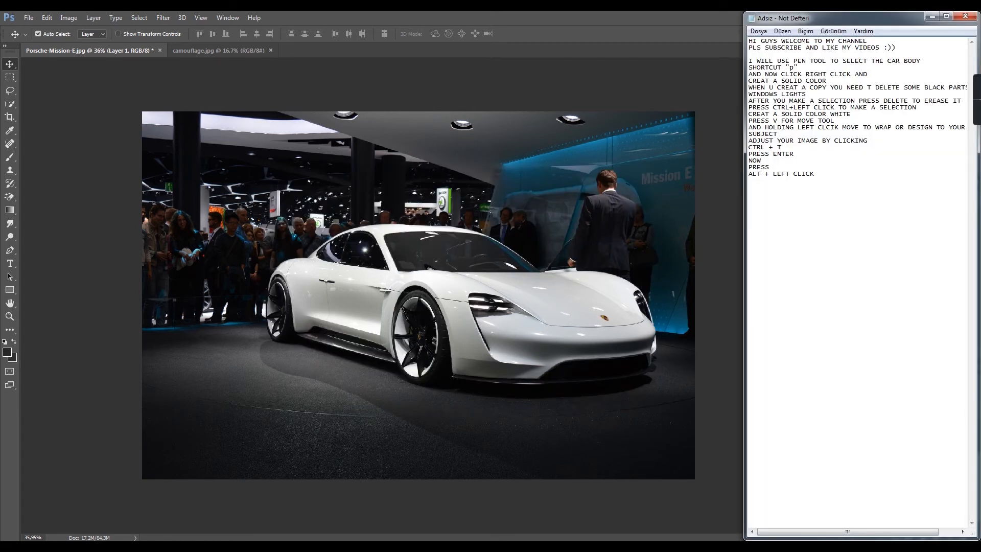
type("TO MASC")
key("BackSpace")
type("KE")
key("BackSpace")
type("IT")
left_click(724, 322)
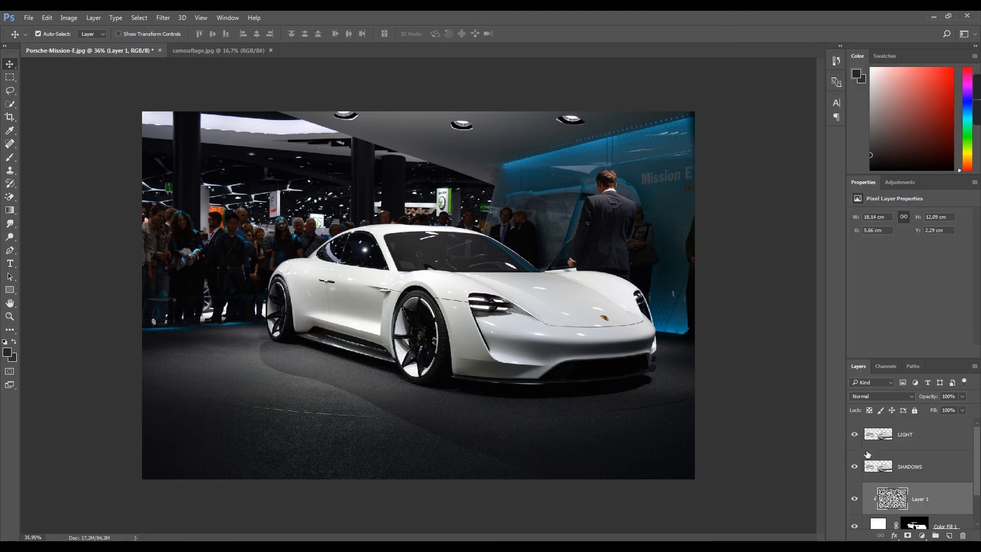
Step: Hide the LIGHT layer and enlarge the layer list so that all layers fit
scroll(853, 428, "up", 2)
left_click_drag(902, 359, 902, 260)
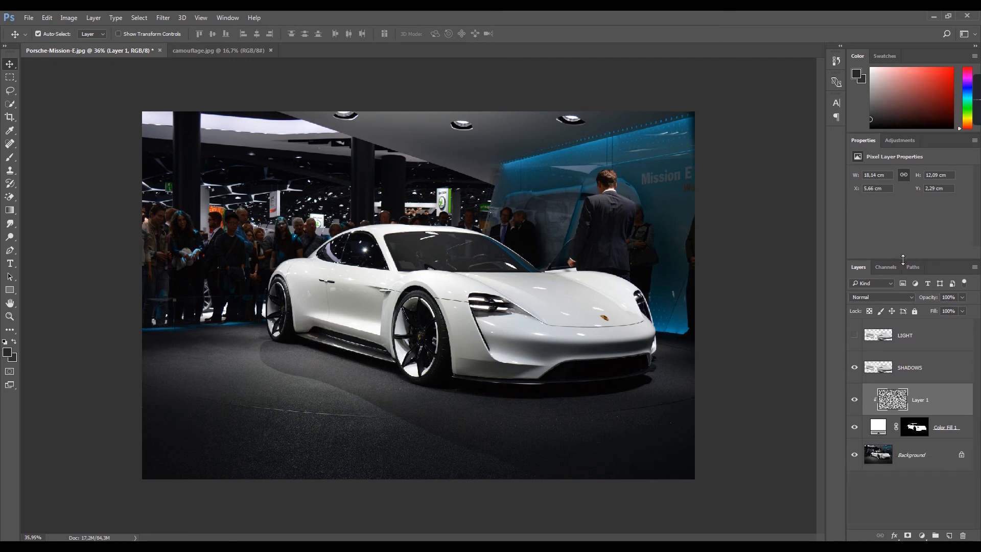
Step: Hide the SHADOWS layer and toggle the camouflage layer's visibility to examine the pattern on the car body
left_click(854, 367)
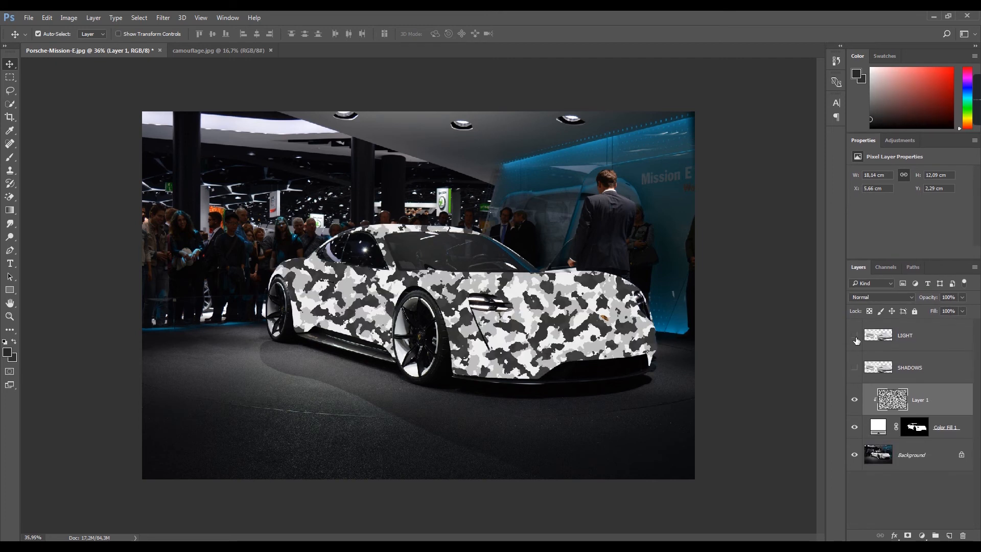
left_click(855, 335)
left_click(857, 399)
left_click(856, 401)
Step: Switch to the Notepad notes, add "OT SHOULD LOOK LIKE THAT" and "NOW WE WILL ADJUST THE SHADOW AND THE LIGHT", and return to Photoshop
key("alt+Tab")
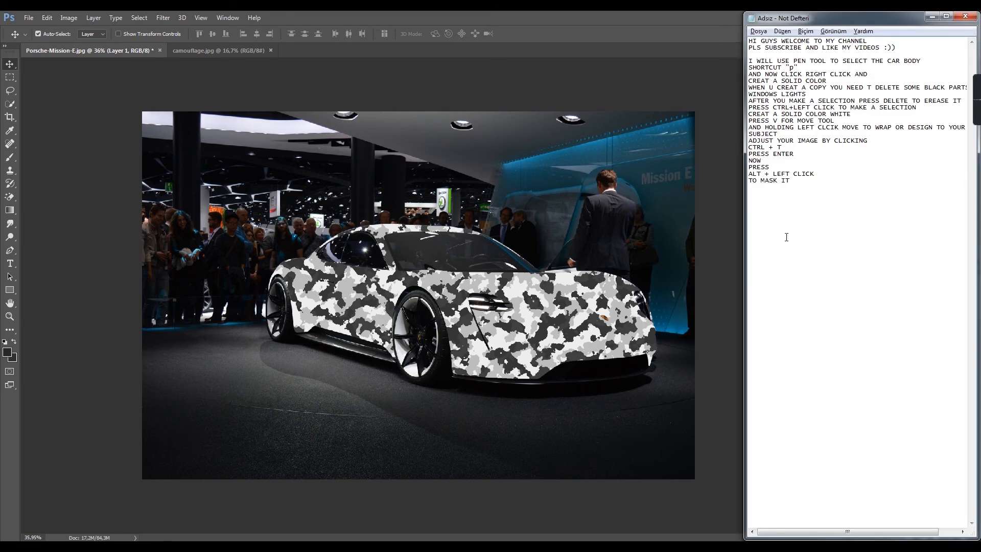
key("Return")
type("OT SHOULD ")
type("B")
type("OOK LIKE THAT")
type("NOW WE ")
type("WI")
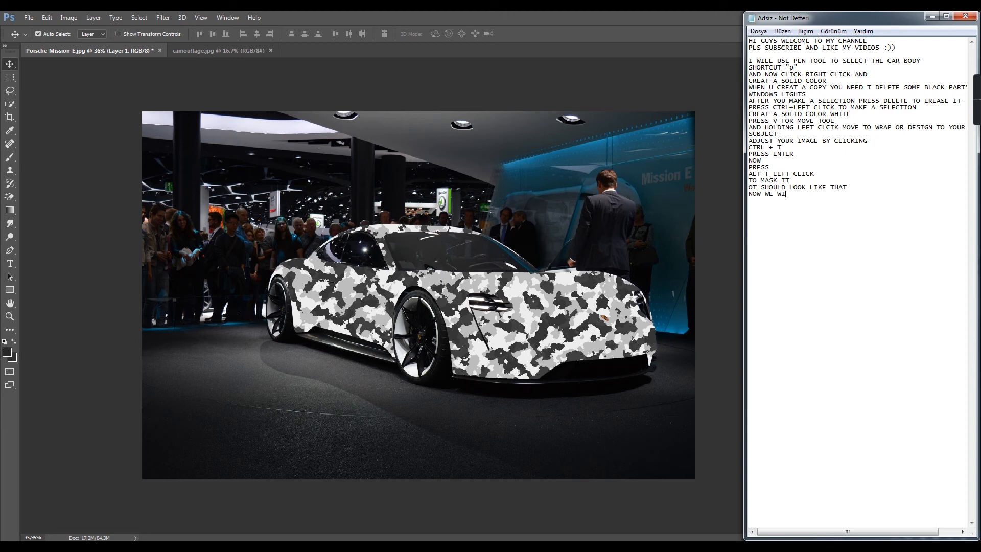
type("LL AD")
type("JUST THE")
type(" SHADOW AND")
type(" THE T")
type("IGHT")
left_click(700, 276)
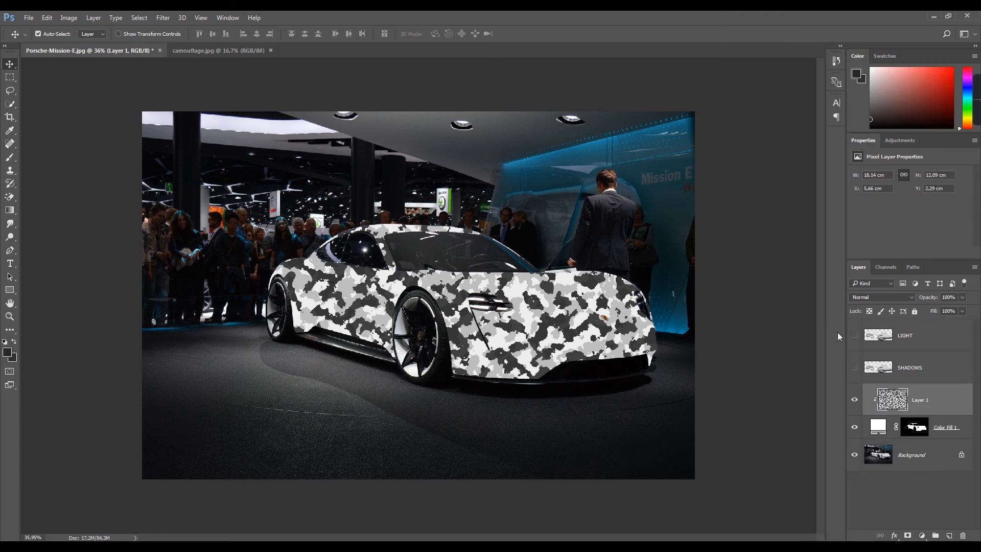
Step: Show the SHADOWS layer again, add "FIRST CHOOSE SHADOW" to the Notepad notes, and return to Photoshop
left_click(852, 369)
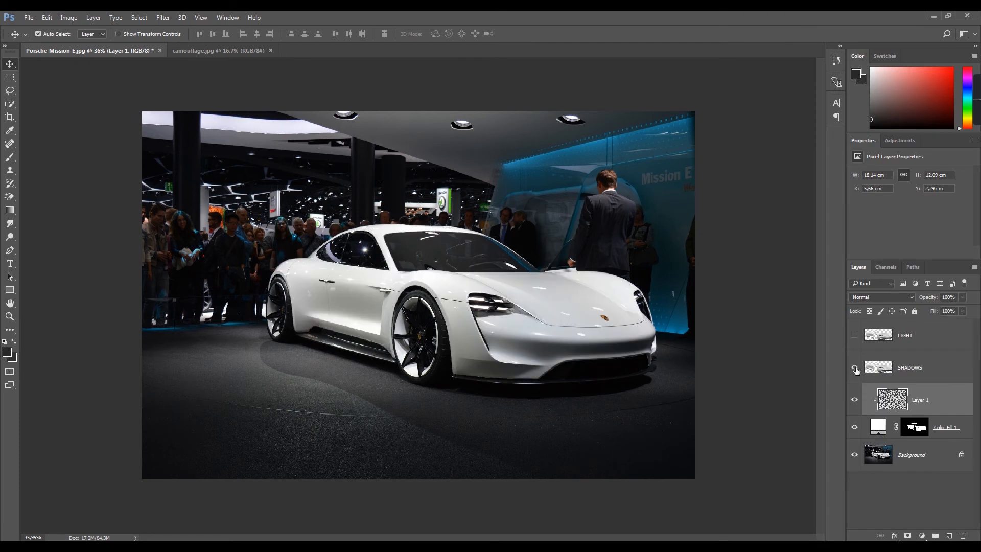
key("alt+Tab")
type("FIR")
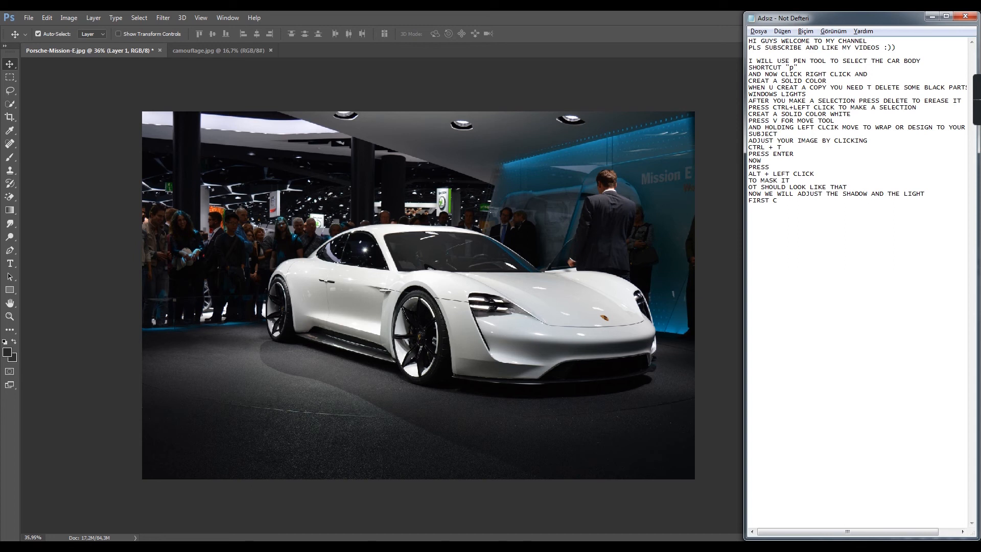
type("ST CHOOSE SHADOW")
left_click(714, 307)
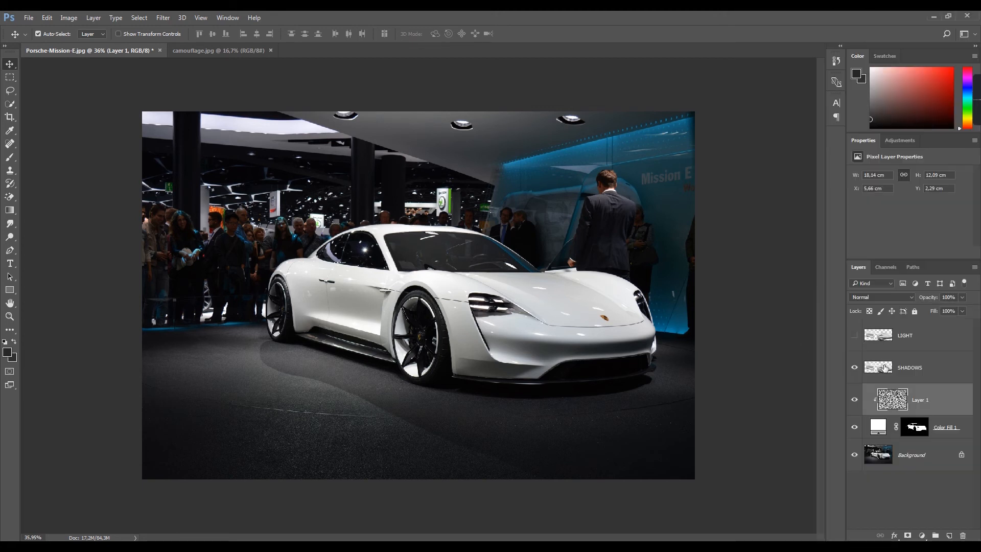
Step: Add a Levels adjustment layer directly above SHADOWS and enlarge the properties area so all its level controls fit
left_click(899, 368)
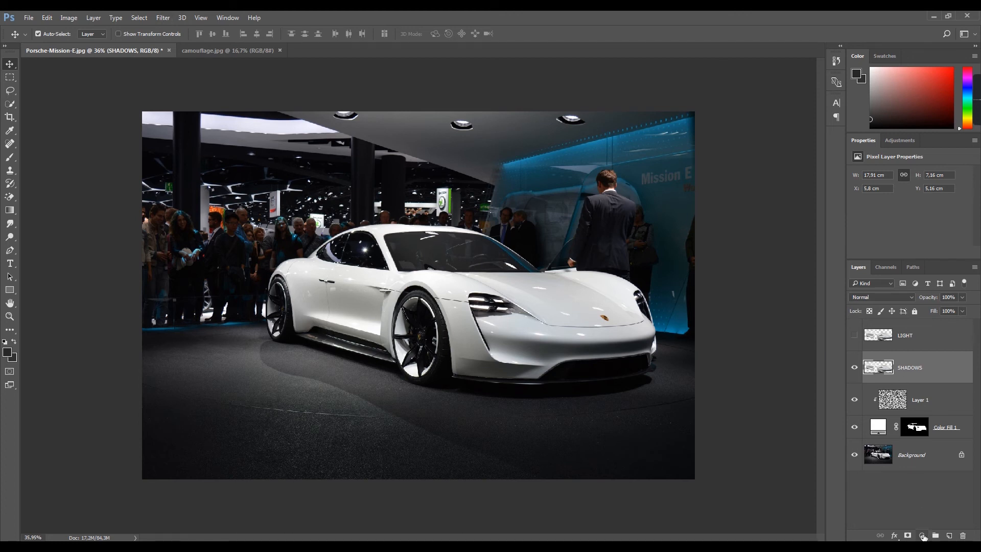
left_click(923, 536)
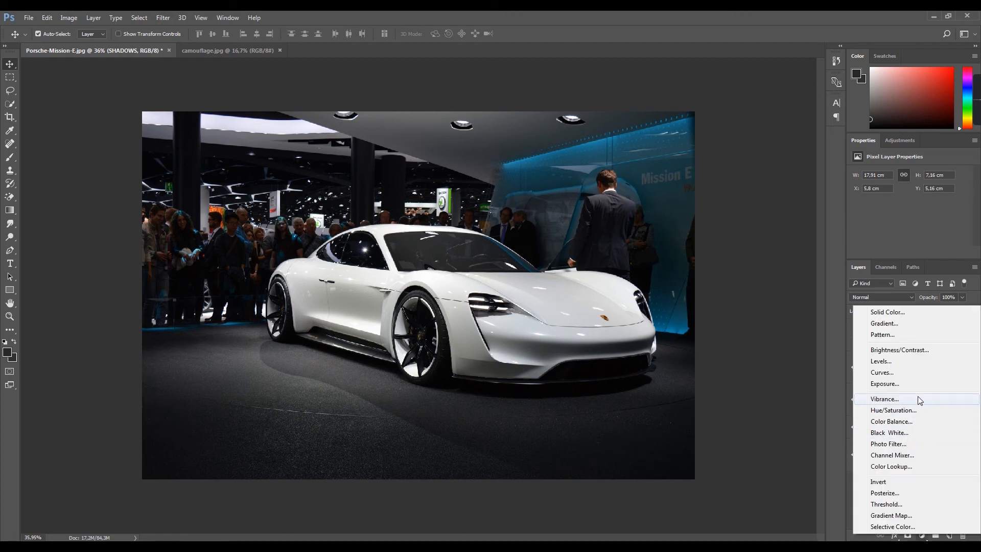
left_click(881, 362)
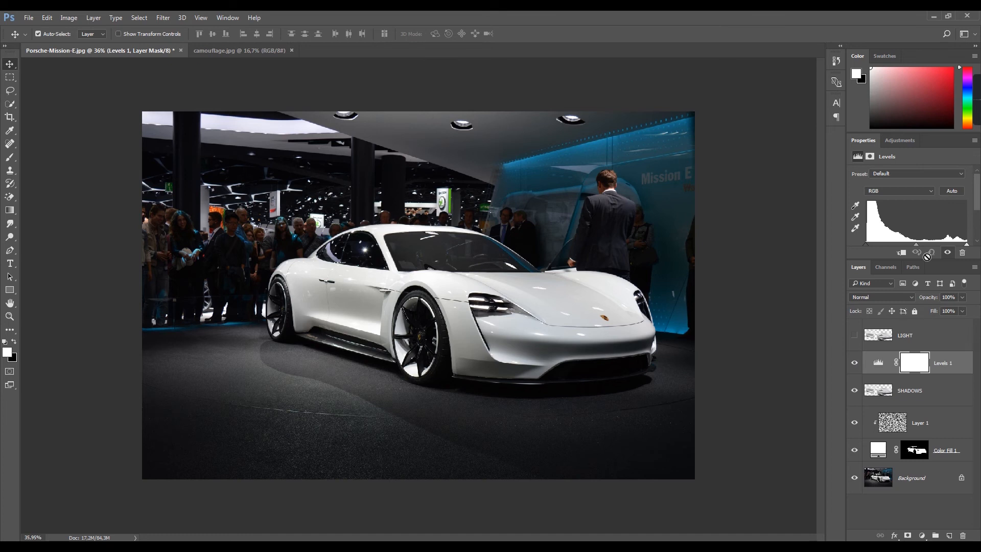
left_click_drag(918, 258, 916, 304)
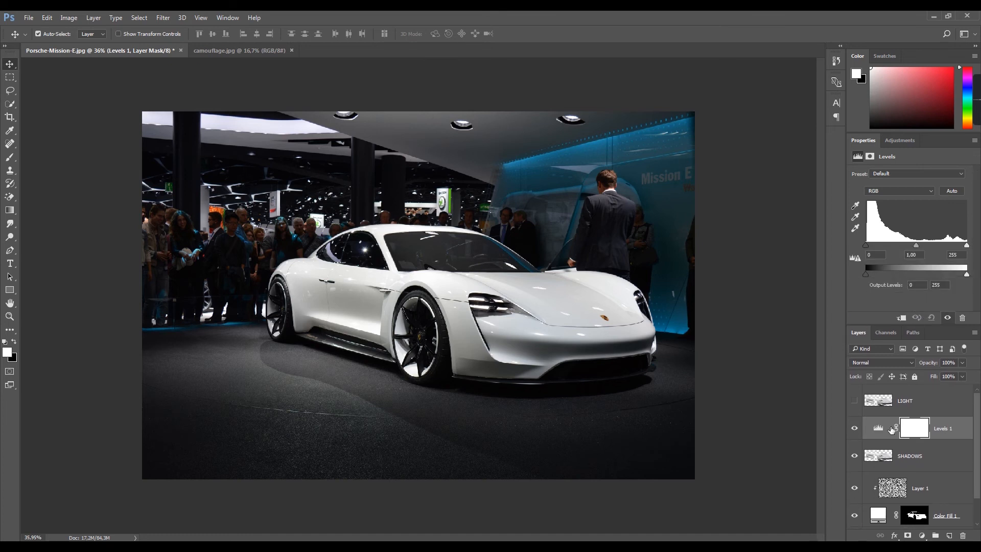
Step: Switch to the Notepad notes, add the lines "AND CLICK" and "ALT + LEFT CLICK", and return to Photoshop
key("alt+Tab")
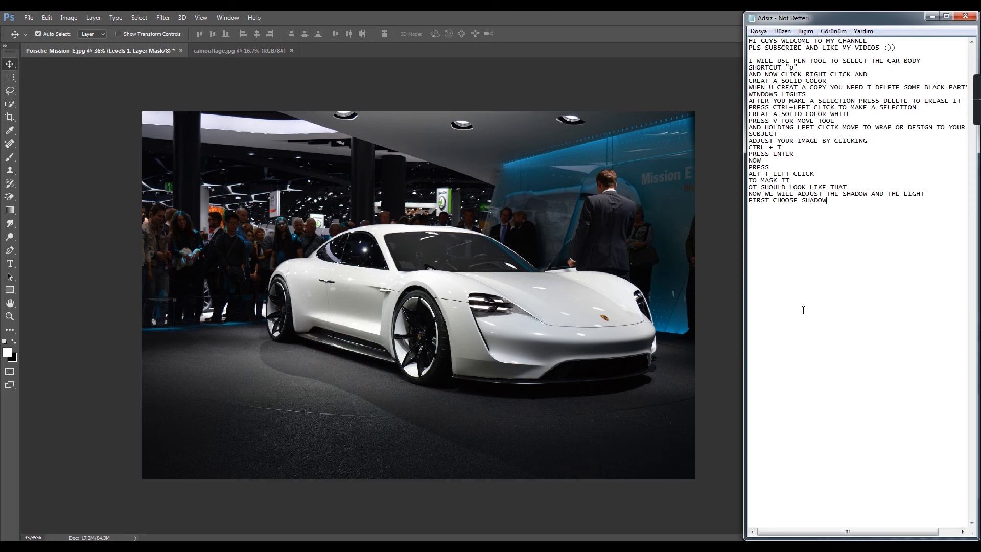
key("Return")
type("AND CH")
key("BackSpace")
key("BackSpace")
type("CLICK")
key("Return")
type("ALT + LEFT CLICK")
left_click(716, 281)
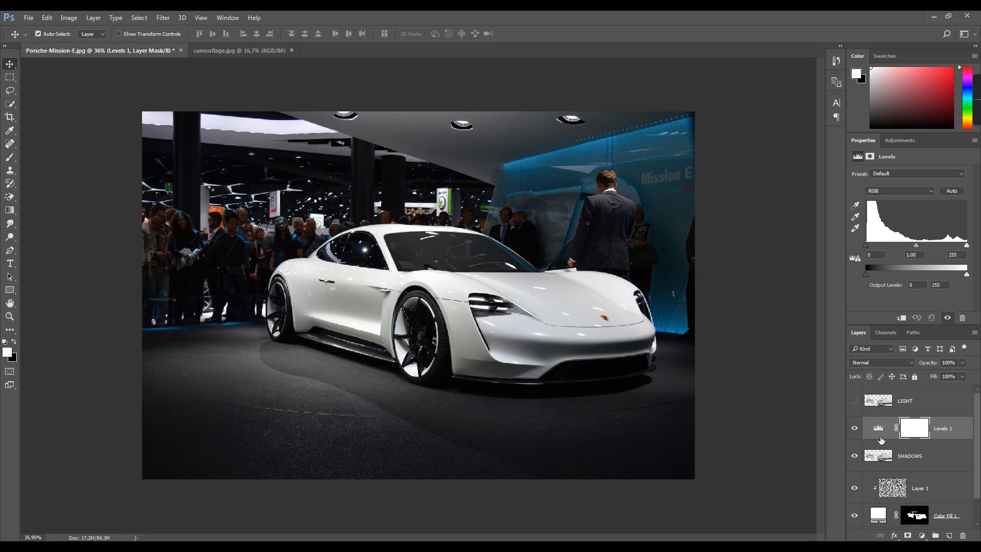
Step: Clip the Levels adjustment to SHADOWS and set its black input level to 131 and its output levels to 5 and 197
left_click(880, 437, "alt")
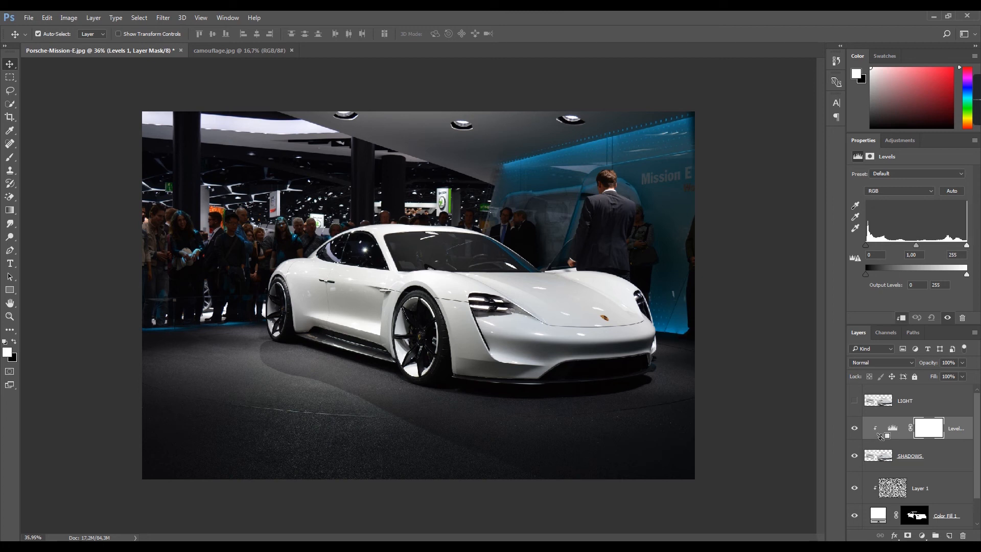
left_click_drag(868, 275, 902, 248)
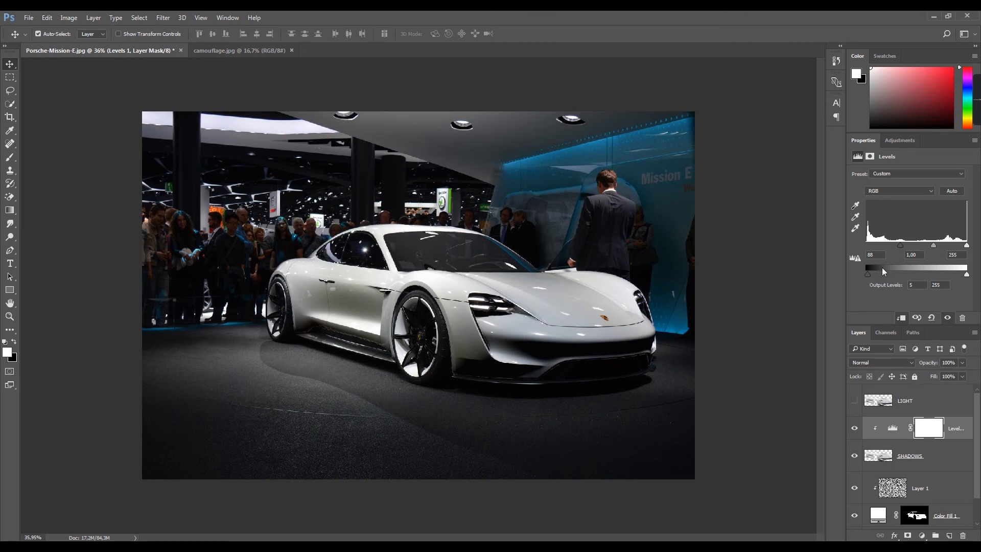
left_click_drag(966, 274, 941, 274)
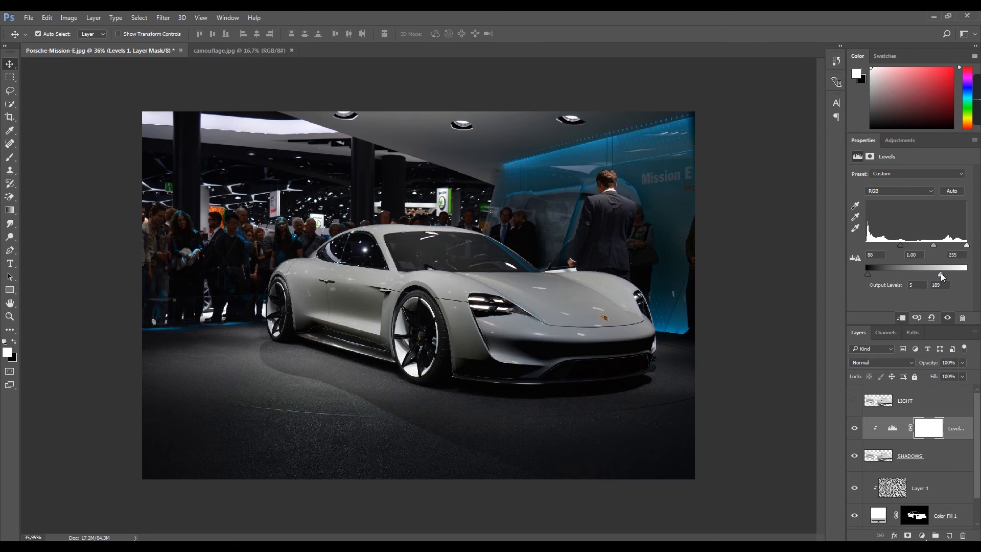
left_click_drag(901, 246, 918, 244)
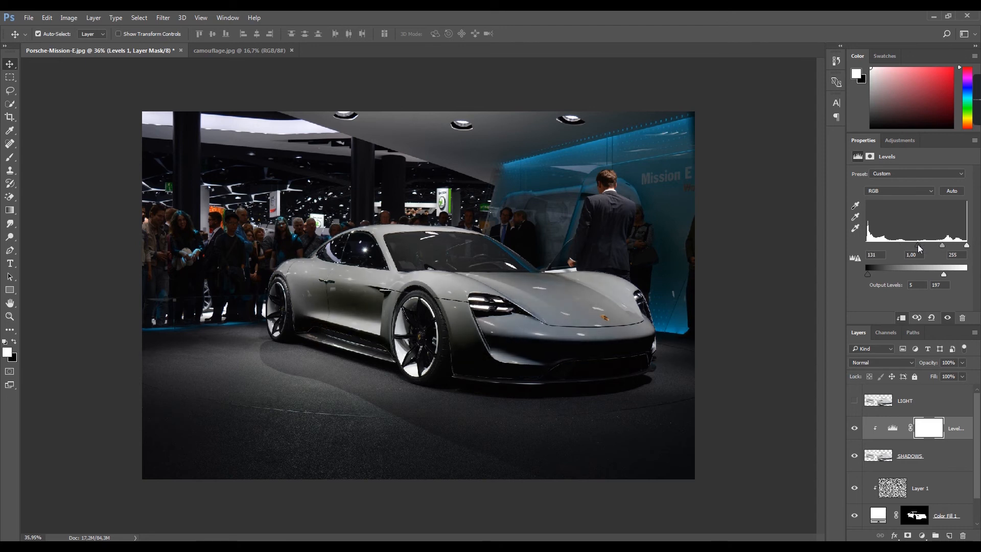
Step: Select and show the LIGHT layer, add "NOW LIGHT" to the Notepad notes, and return to Photoshop
left_click(889, 407)
left_click(856, 402)
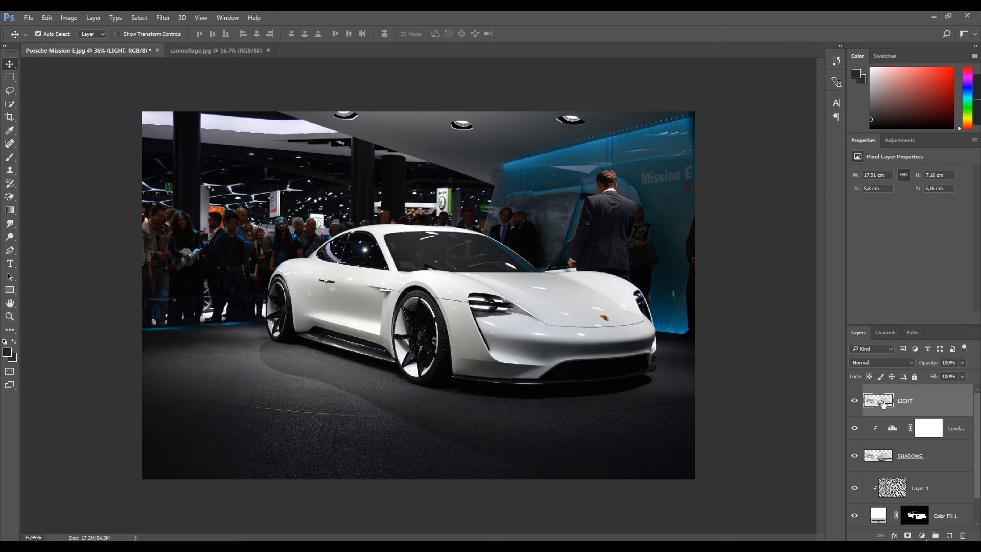
key("alt+Tab")
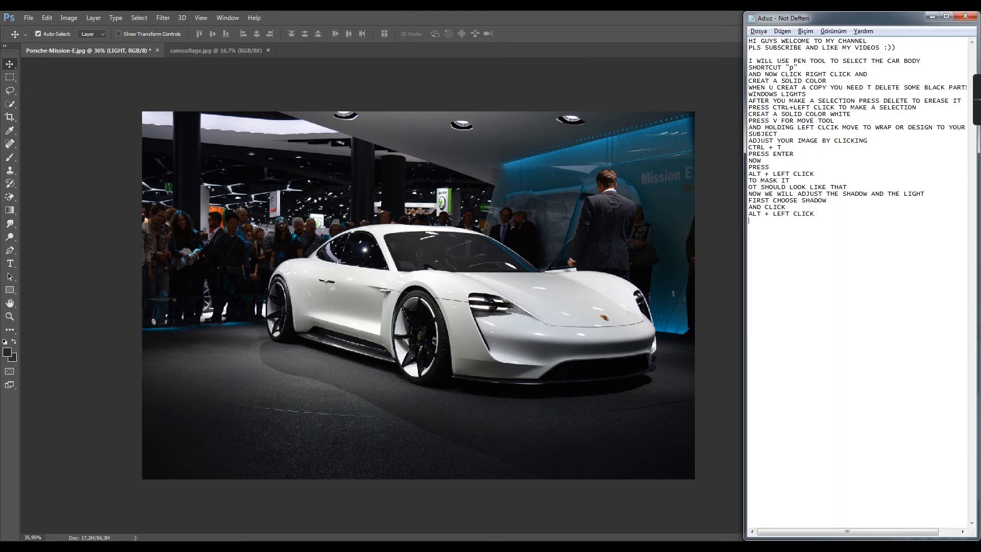
type("LIGHT")
key("alt+Tab")
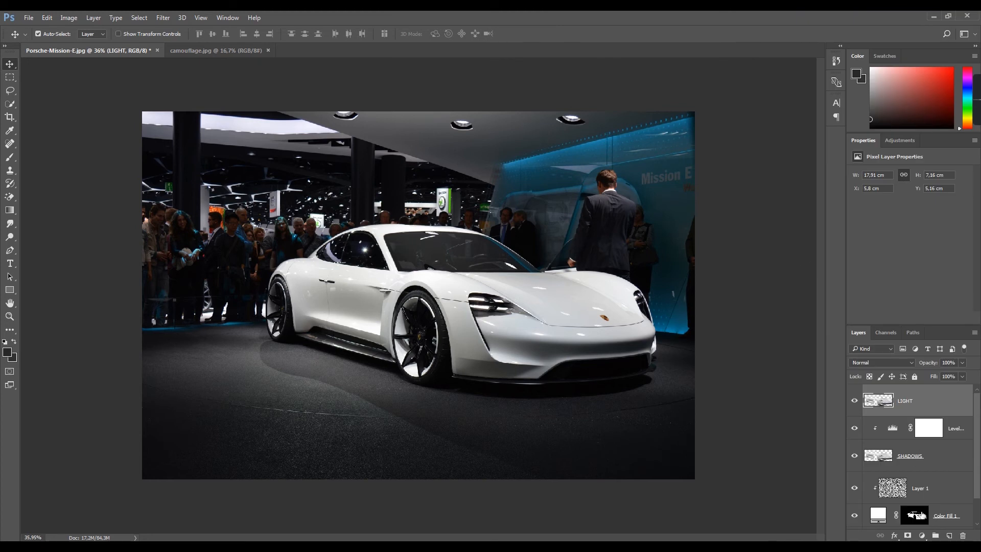
Step: Add a Levels adjustment layer above LIGHT and set its black input level to 130
left_click(923, 535)
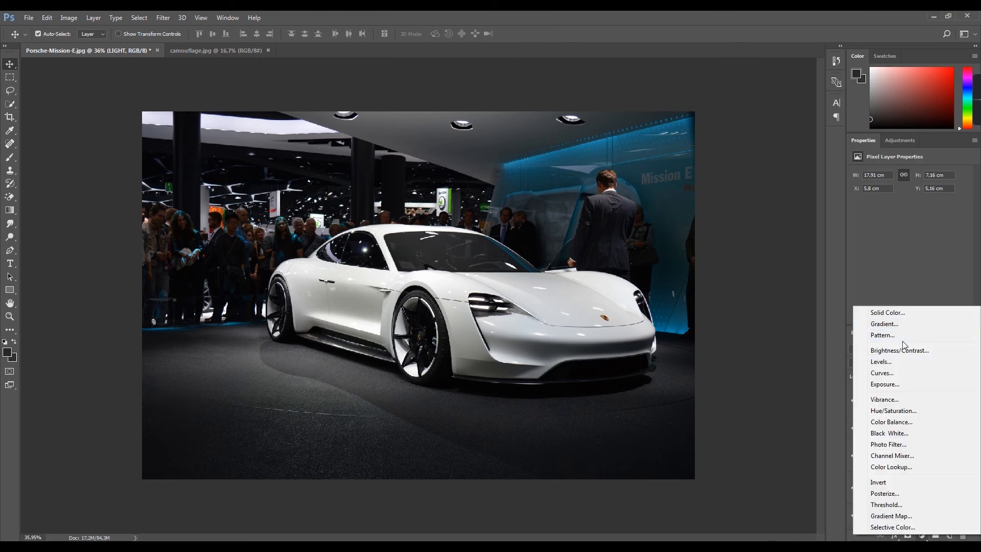
left_click(905, 362)
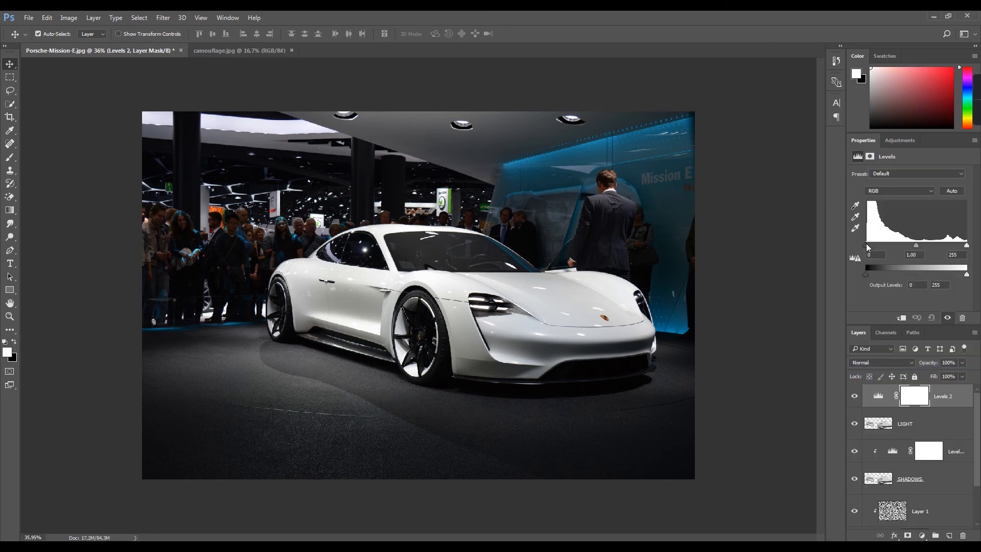
left_click_drag(866, 245, 917, 245)
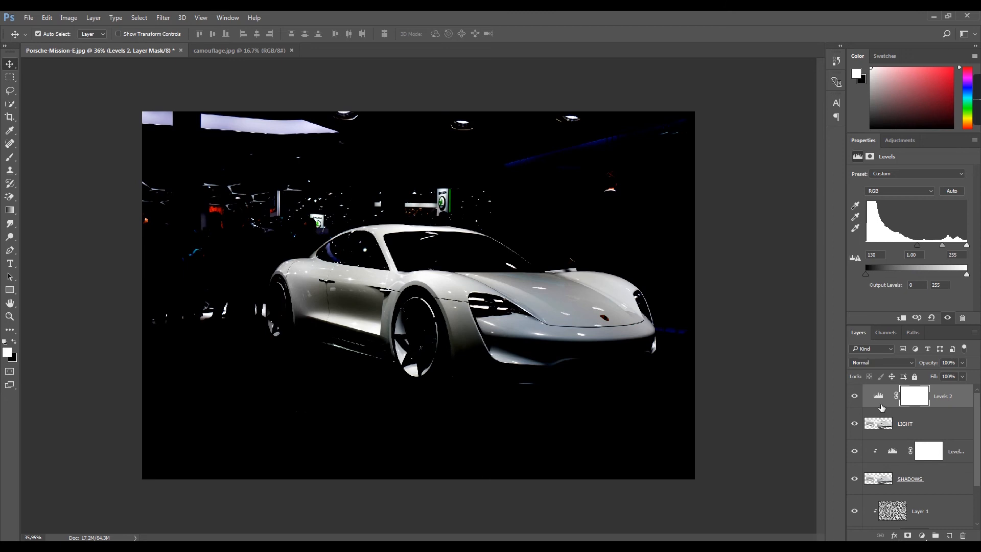
Step: In the Notepad notes, copy the lines "AND CLICK" and "ALT + LEFT CLICK" below "NOW LIGHT", and return to Photoshop
key("alt+Tab")
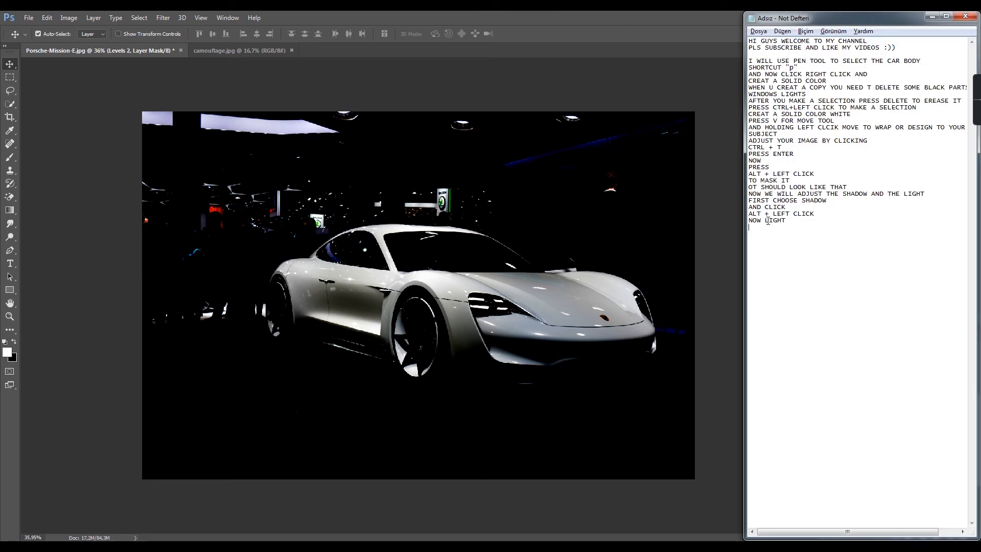
left_click_drag(749, 207, 818, 211)
key("ctrl+c")
left_click(787, 236)
key("Return")
key("ctrl+v")
key("alt+Tab")
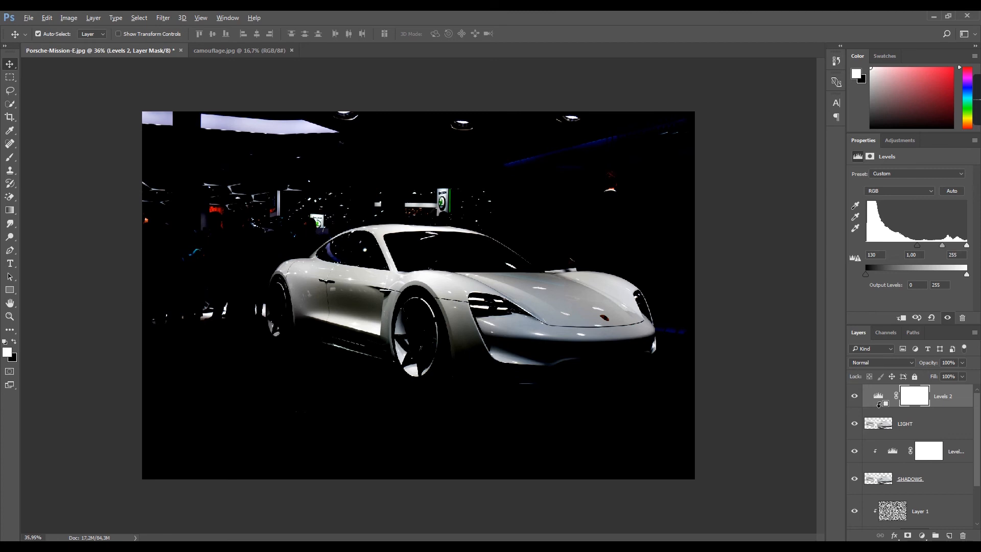
Step: Clip the upper Levels adjustment to LIGHT, compare the car with and without it, and set its black input level to 111
left_click(878, 405, "alt")
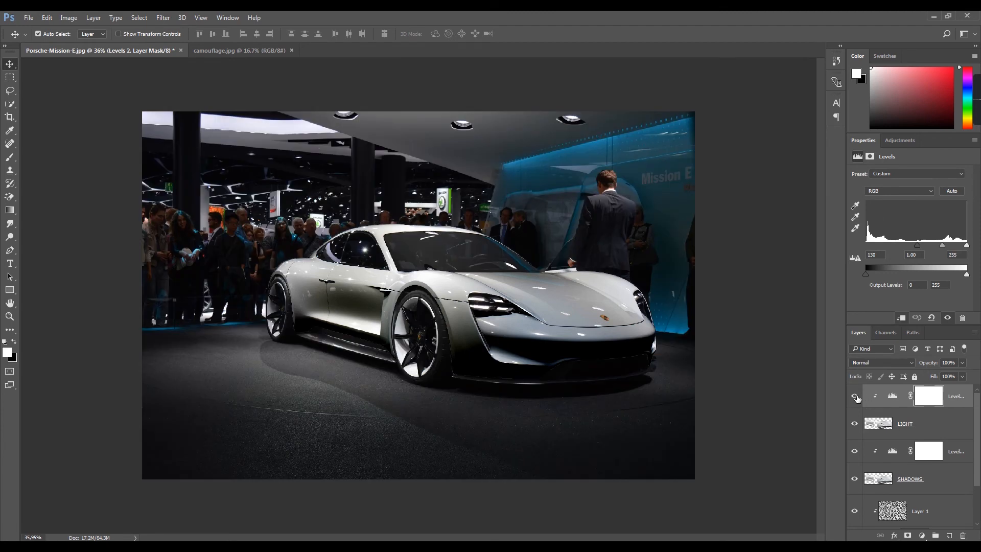
left_click(857, 398)
left_click(857, 398)
left_click(857, 397)
left_click(857, 398)
mouse_move(967, 275)
left_mouse_down()
mouse_move(935, 276)
mouse_move(967, 275)
left_mouse_up()
left_click_drag(917, 245, 911, 251)
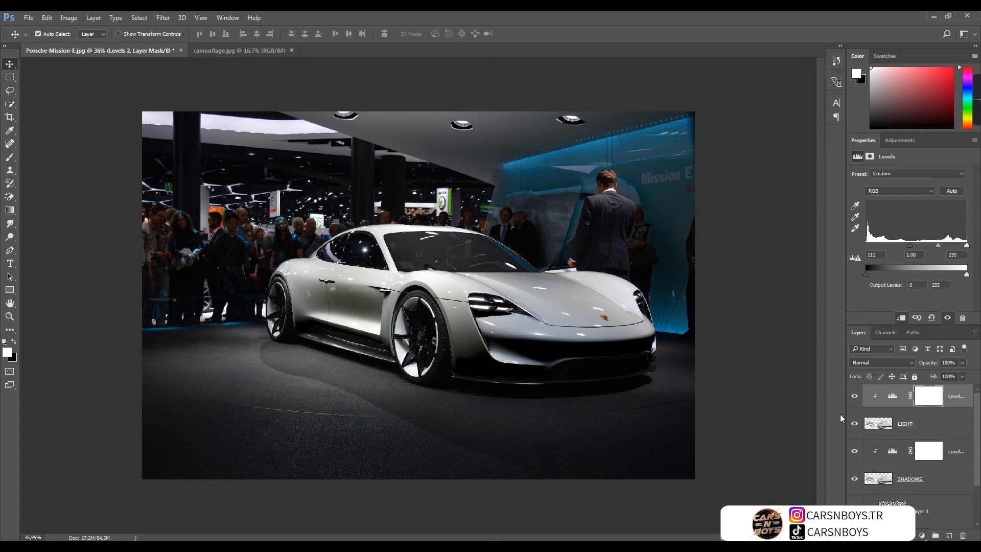
Step: Set the SHADOWS layer's blend mode to Linear Burn
scroll(872, 438, "down", 1)
scroll(893, 430, "up", 1)
scroll(872, 456, "down", 1)
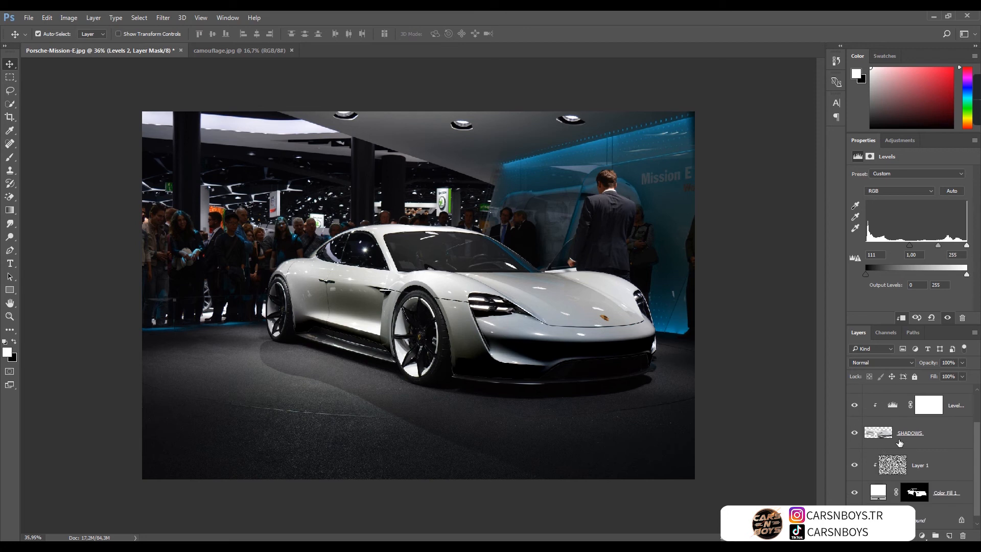
left_click(935, 436)
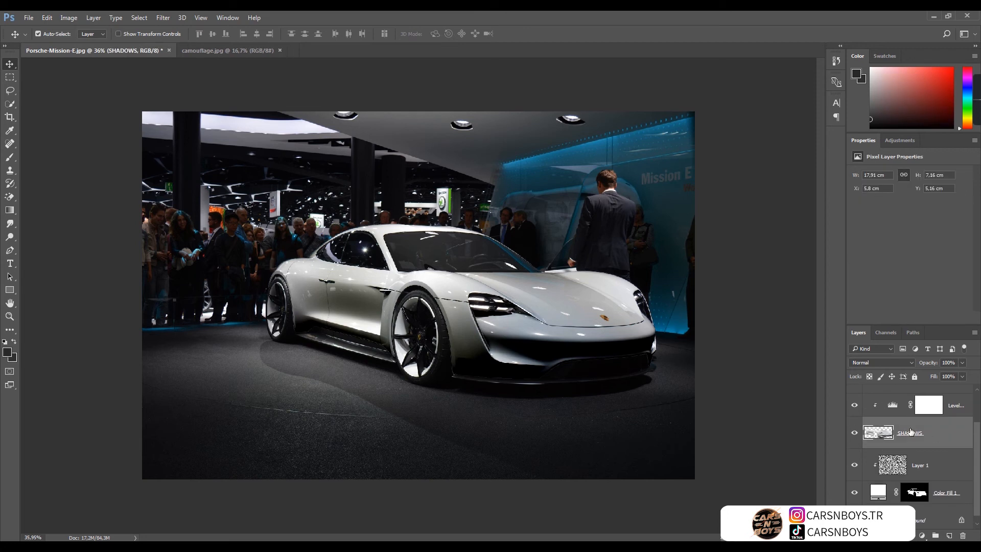
left_click(875, 362)
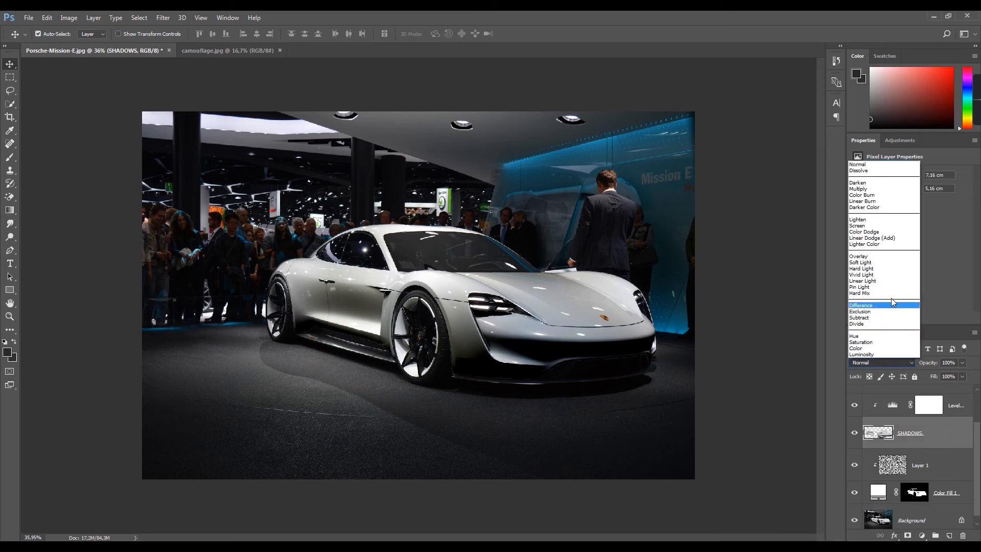
left_click(893, 200)
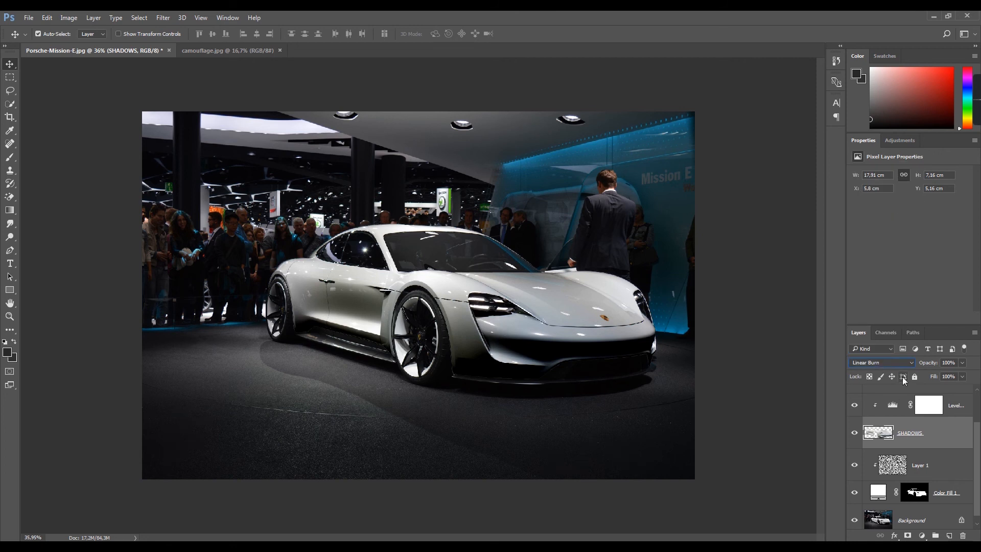
Step: Switch to the Notepad notes and add the lines "BLEND MODE SHOULD BE" and "SHADOW : LINEAR BURN"
key("alt+Tab")
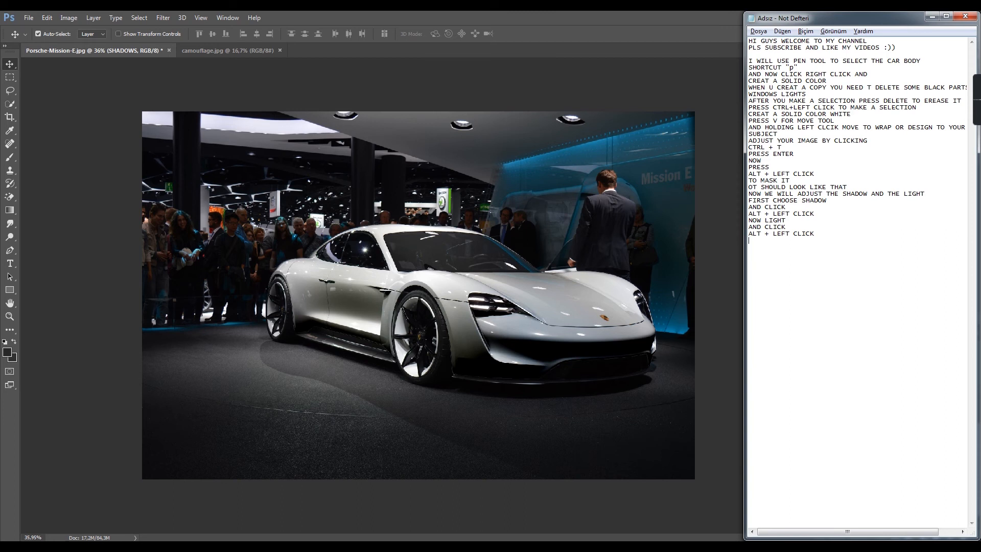
type("END MODE SHOULD BE")
key("Return")
type("SHADOW")
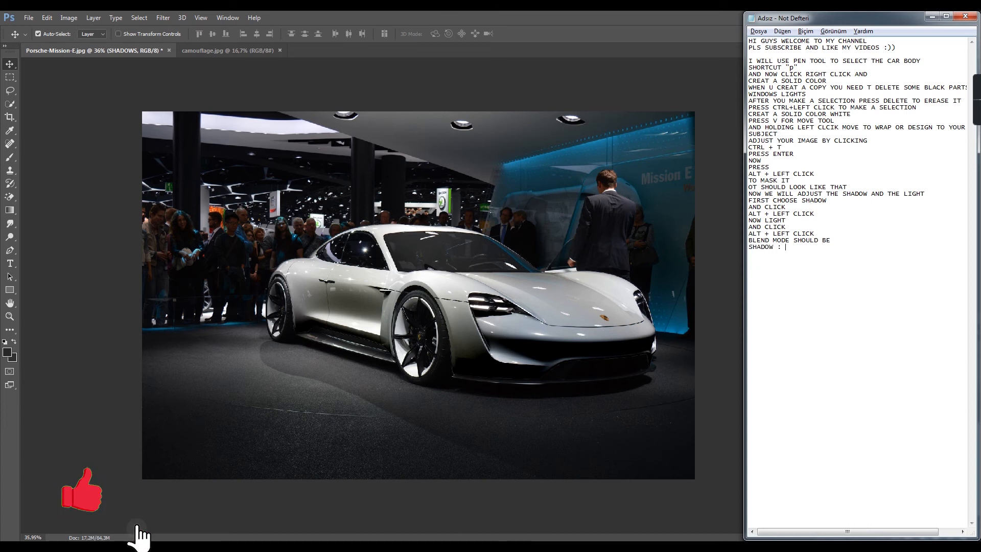
type(" : LINEAR")
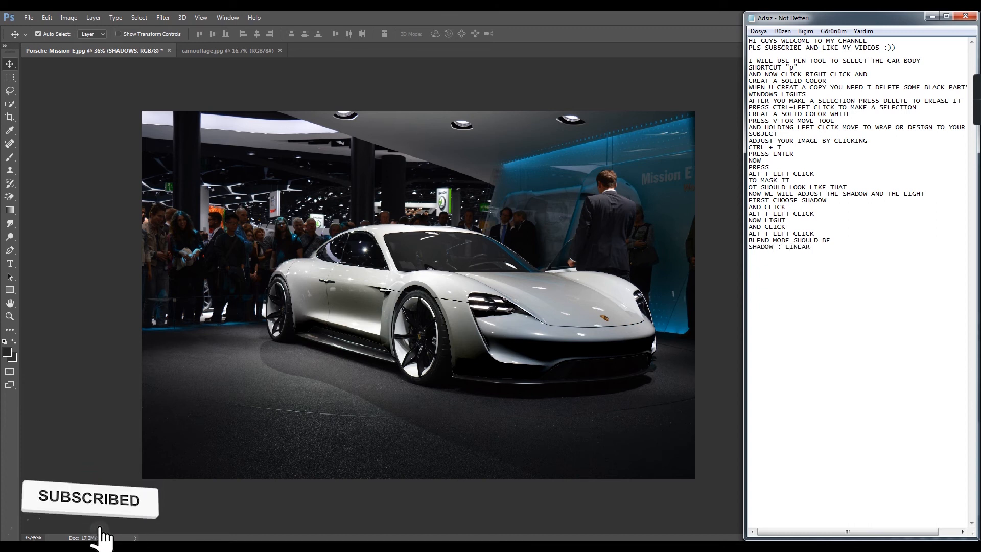
type(" BURN")
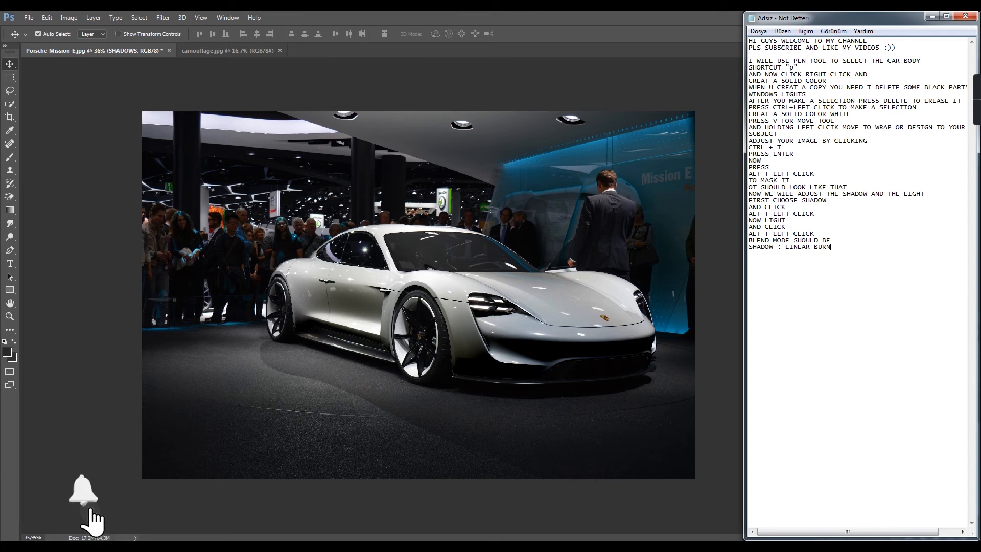
Step: Return to Photoshop and set the LIGHT layer's blend mode to Linear Dodge (Add)
key("alt+Tab")
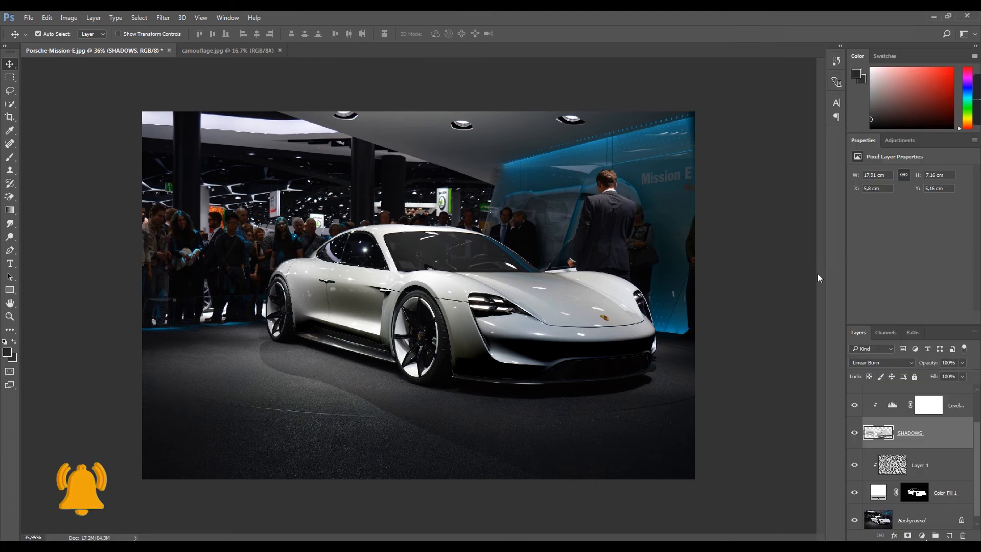
scroll(903, 425, "up", 2)
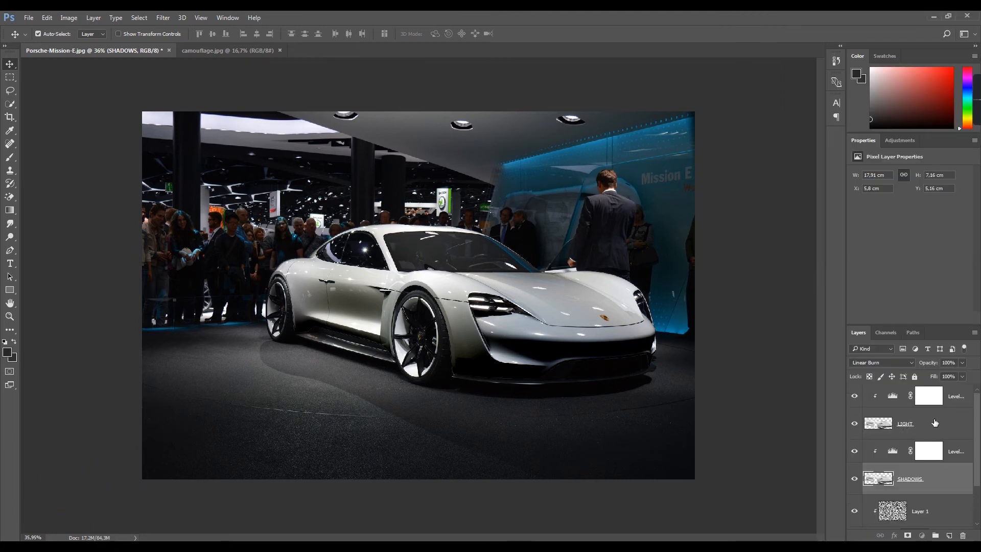
left_click(935, 423)
left_click(888, 363)
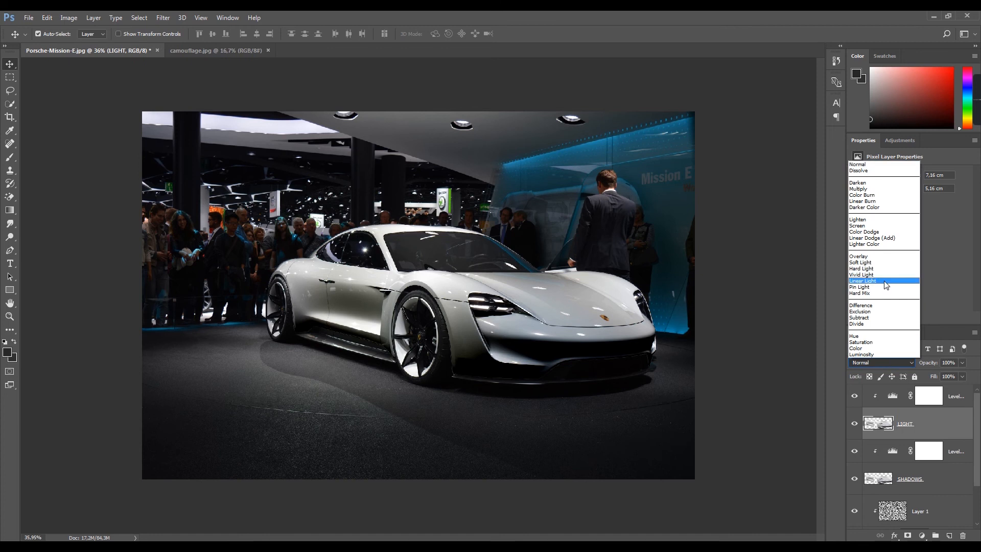
left_click(888, 239)
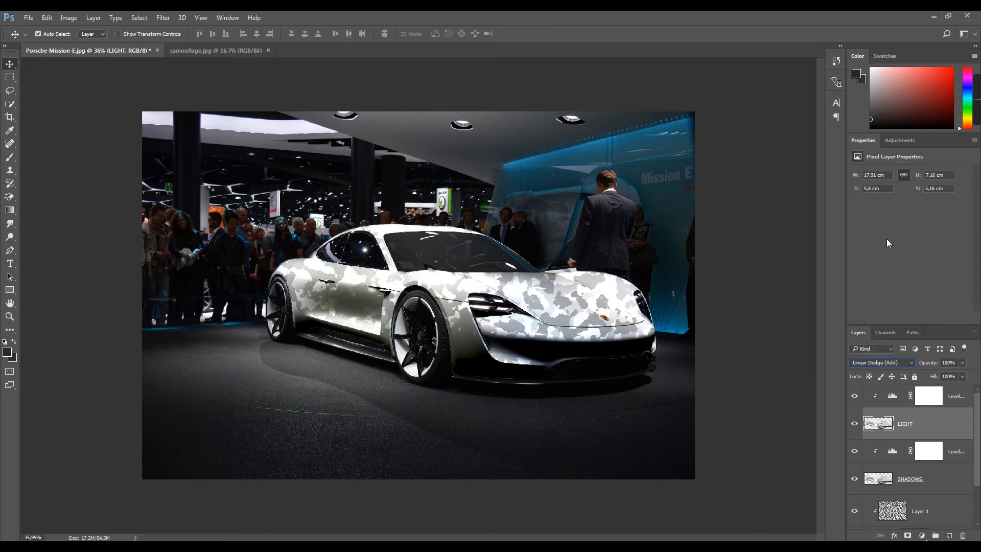
Step: Add the line "LIGHT : LINEAR DODGE (ADD)" to the Notepad notes, checking the mode's name in Photoshop, and return to Photoshop
key("alt+Tab")
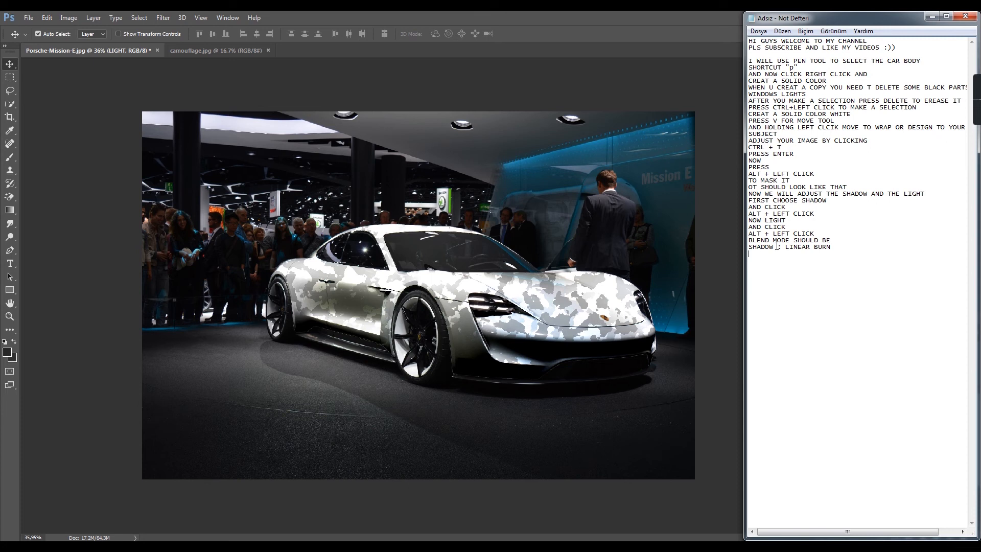
type("LIGH")
key("BackSpace")
key("BackSpace")
key("alt+Tab")
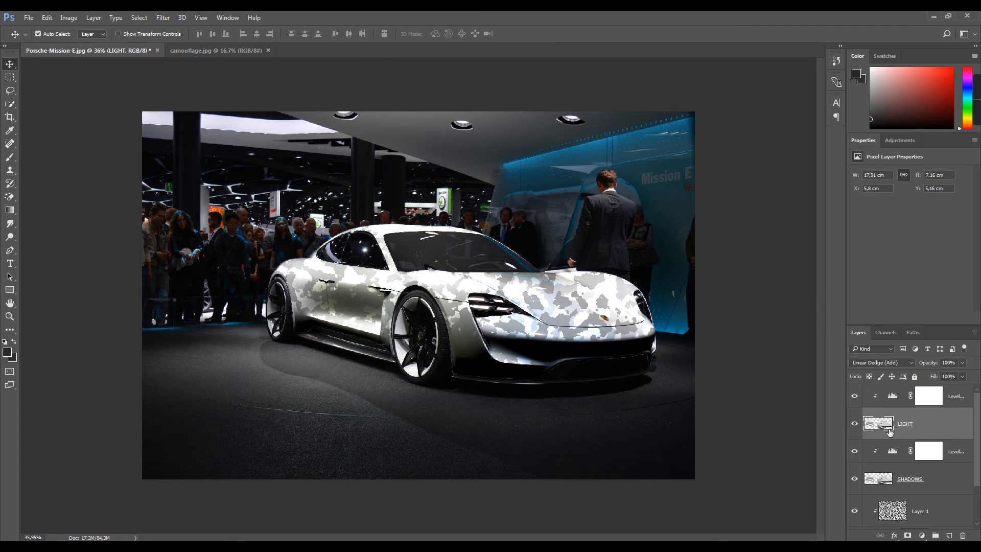
key("alt+Tab")
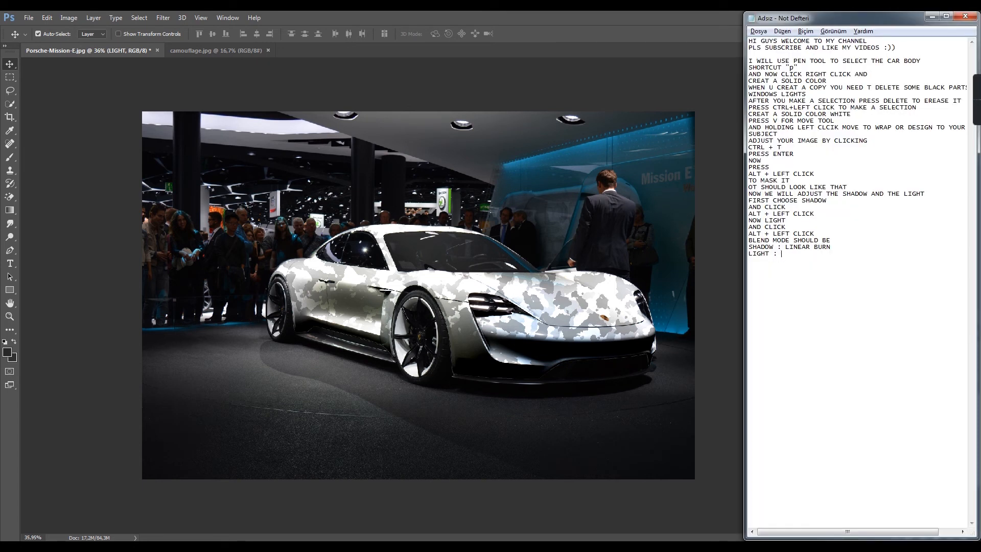
type("LINEAR DODGE")
key("alt+Tab")
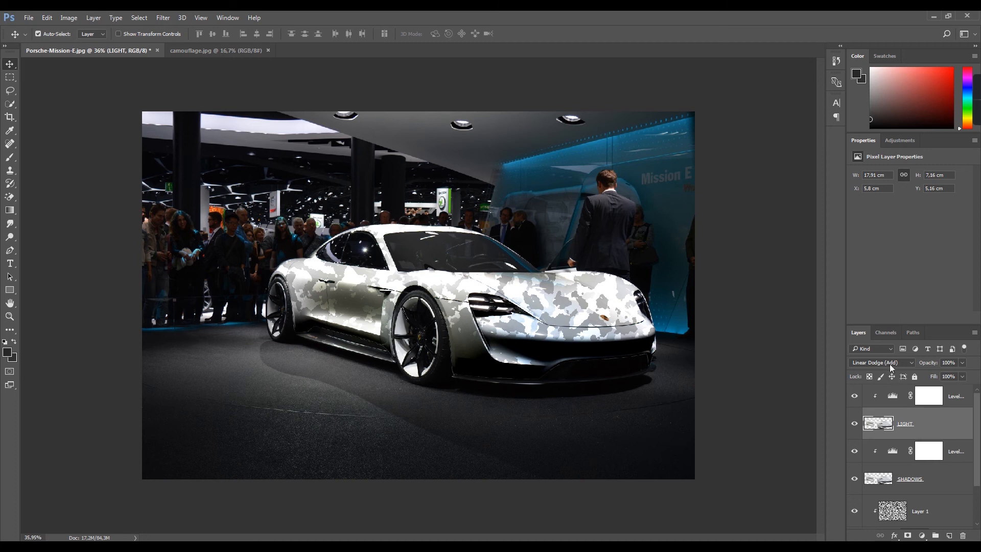
key("alt+Tab")
type("(ADD")
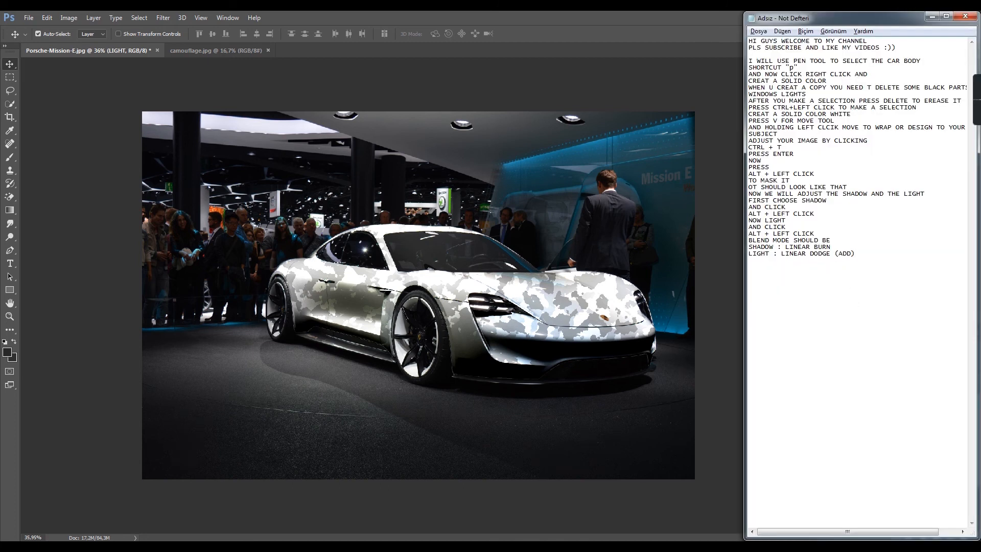
key("alt+Tab")
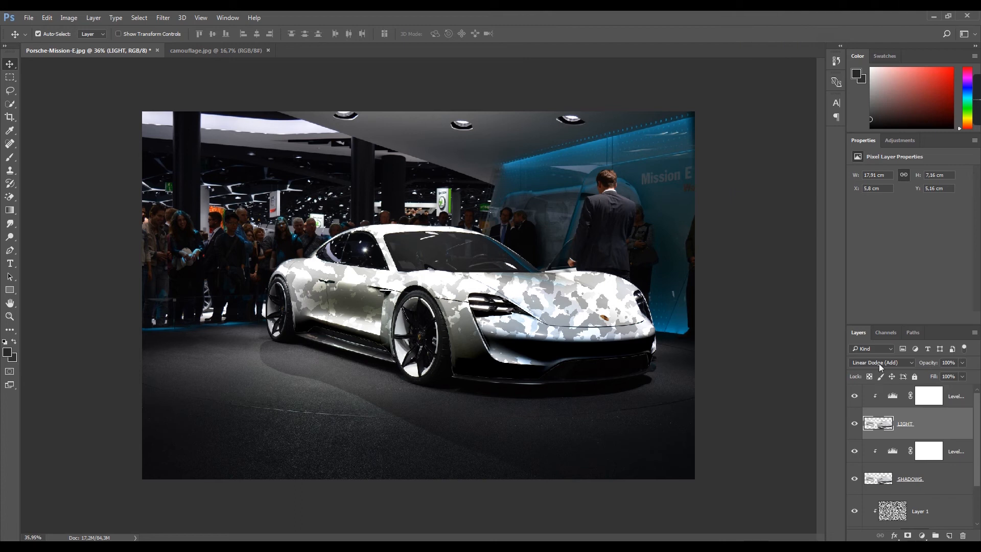
Step: Display the LIGHT layer's blend mode choices and pick Linear Dodge (Add) again
left_click(869, 363)
left_click(869, 364)
left_click(869, 364)
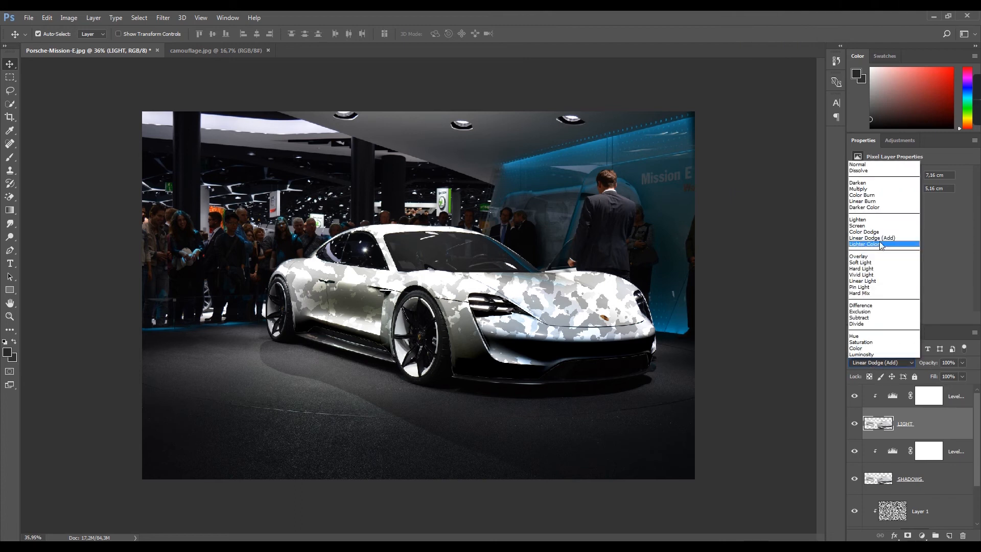
left_click(885, 239)
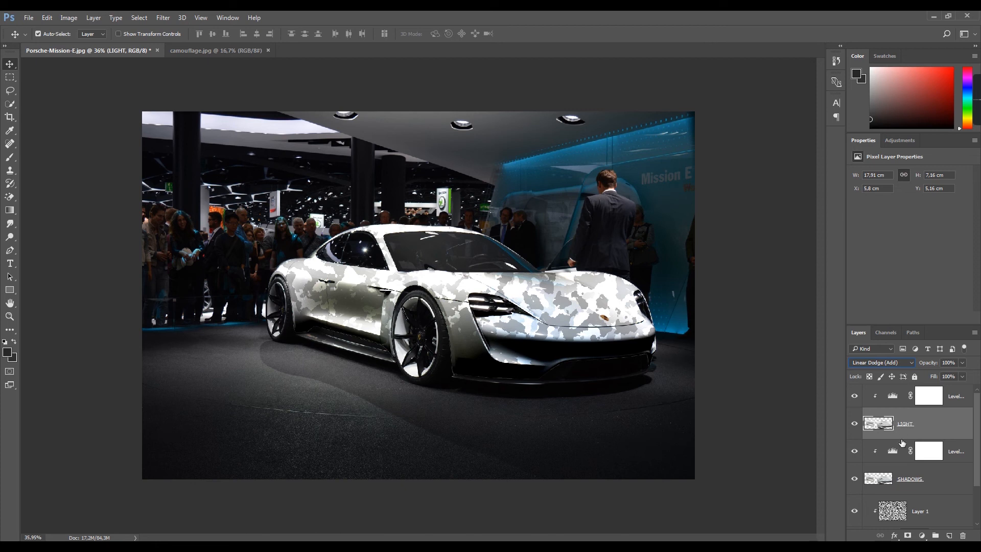
Step: In the Levels adjustment clipped to SHADOWS, set the black input to 118, the midtone to 1.61 and the white output to 255
left_click(928, 480)
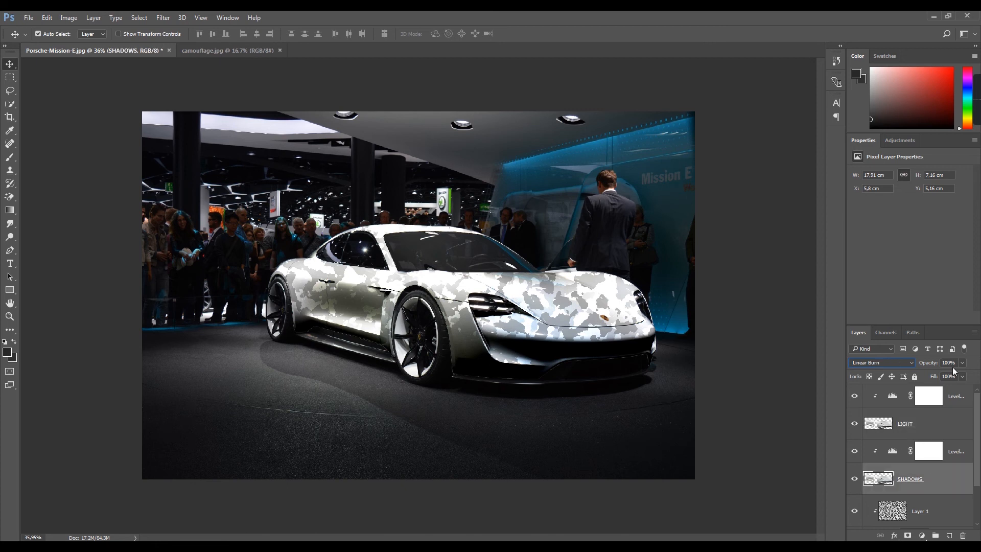
left_click(890, 453)
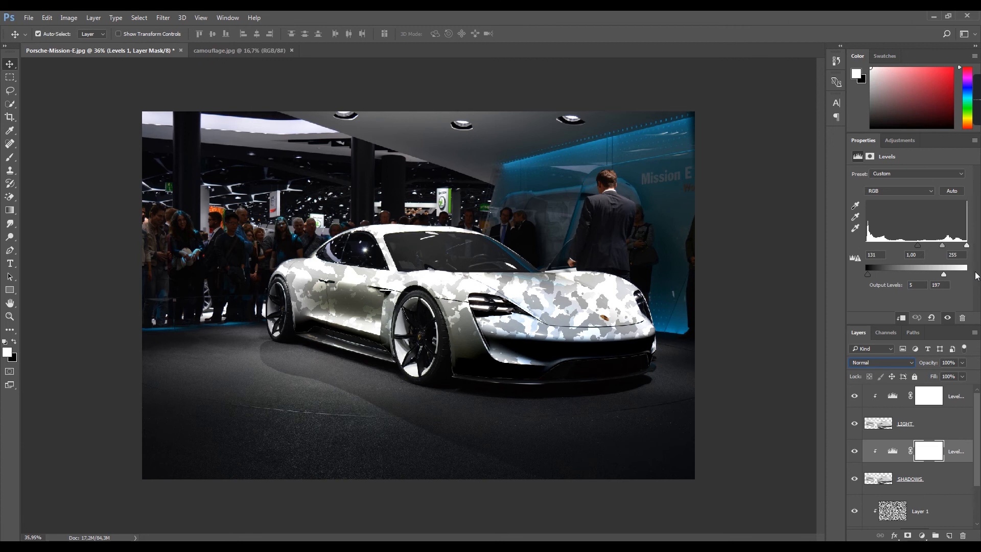
left_click_drag(944, 274, 974, 271)
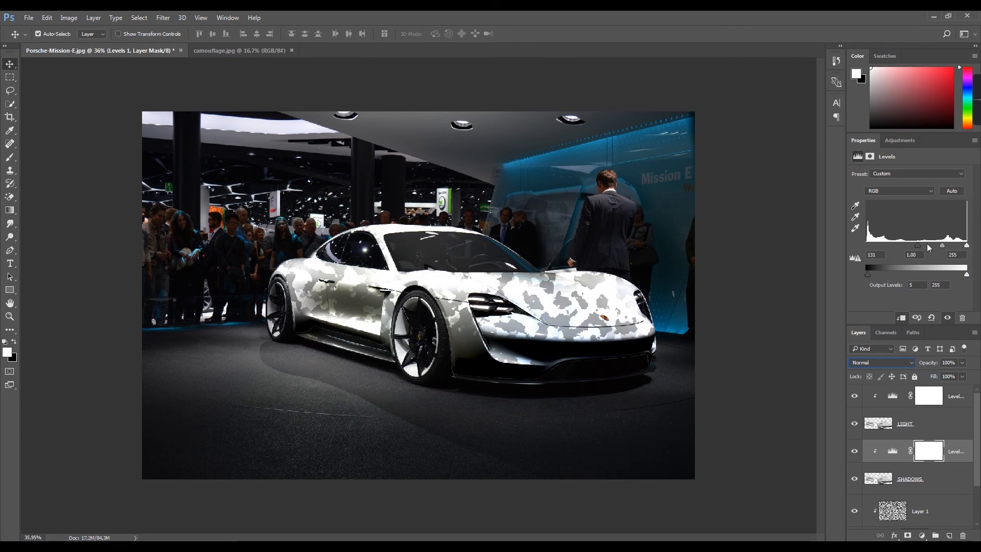
left_click_drag(919, 246, 866, 245)
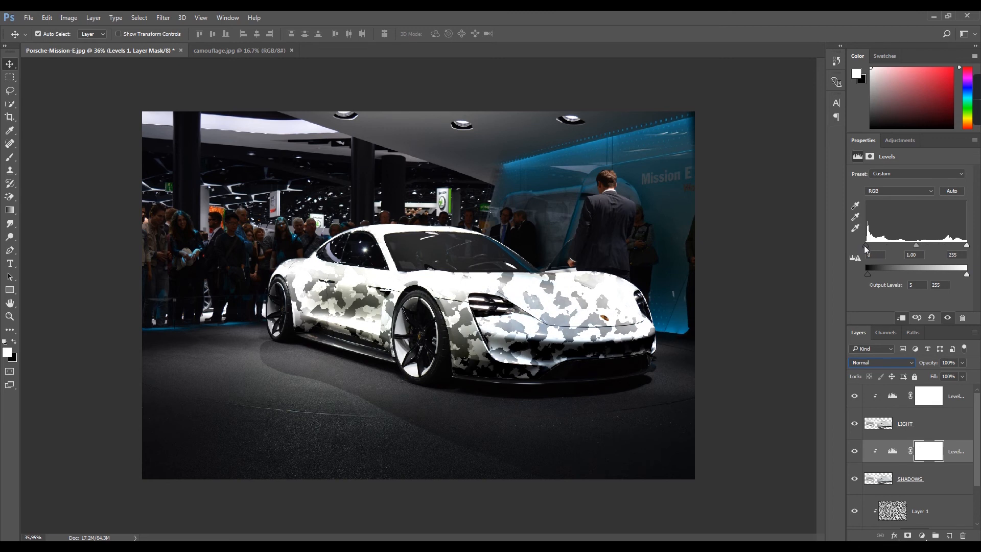
mouse_move(967, 245)
left_mouse_down()
mouse_move(950, 244)
mouse_move(967, 245)
left_mouse_up()
left_click_drag(866, 245, 930, 244)
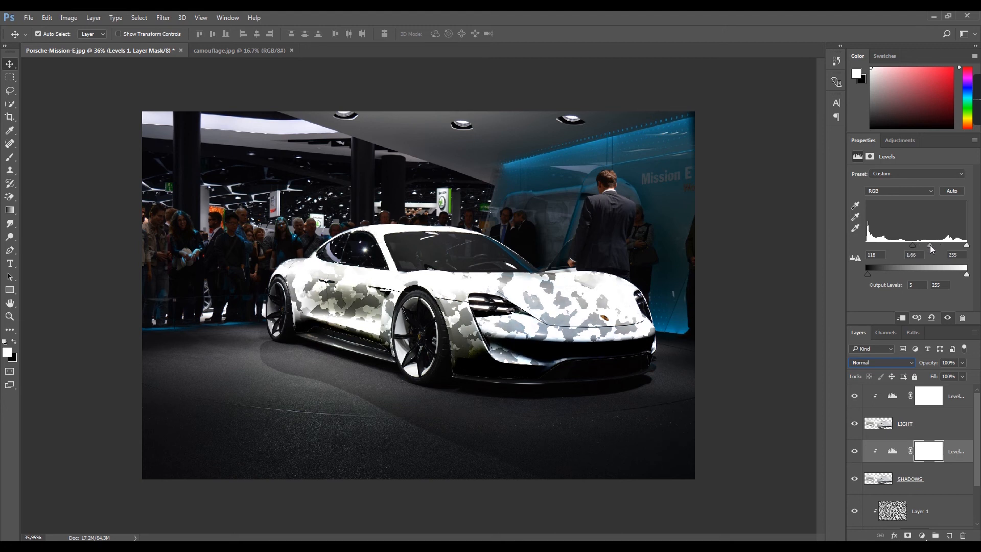
Step: Reduce the opacity of the Levels adjustment clipped to SHADOWS to 21%
left_click(962, 363)
left_click(932, 374)
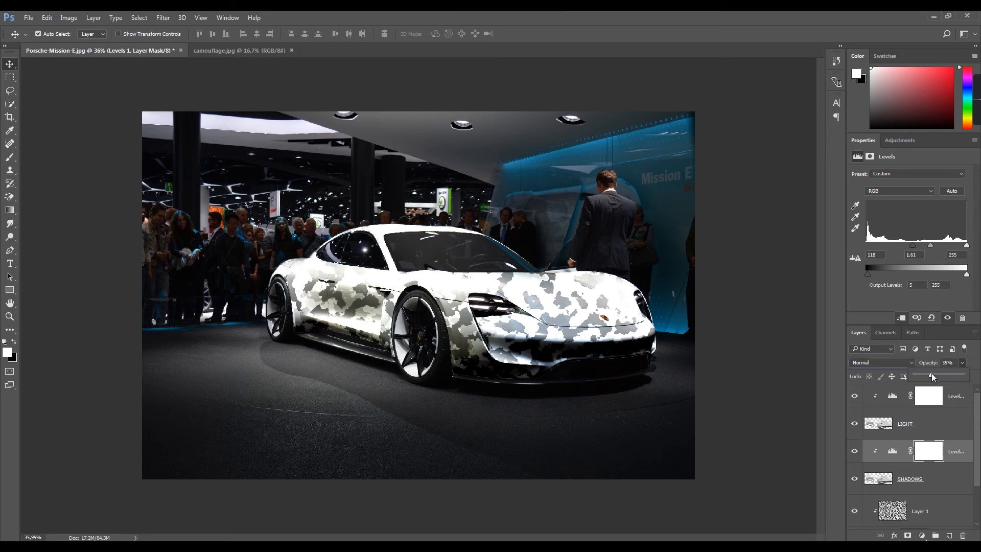
left_click(926, 375)
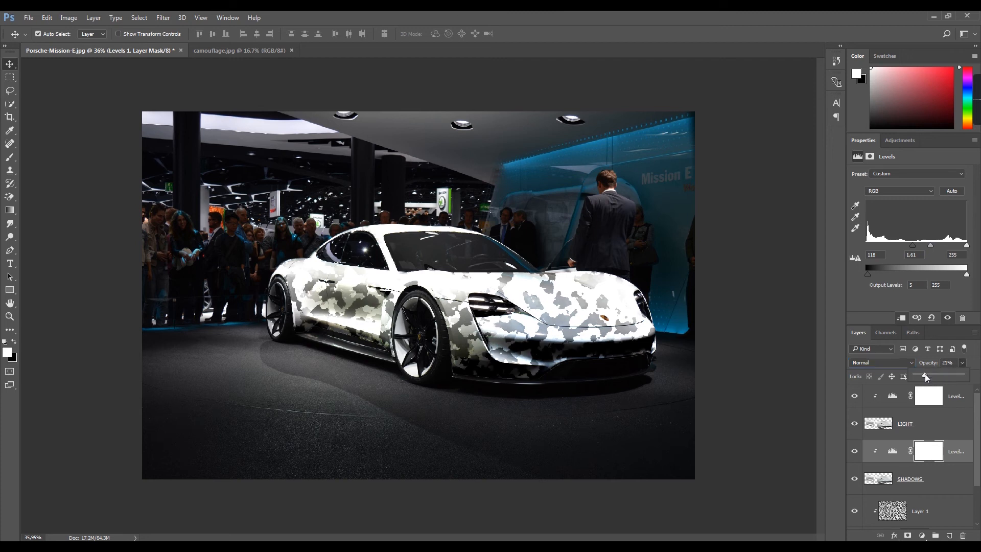
Step: Add the line "YOU CAN ADJUST THE OPACITY OF SHADOW" to the Notepad notes and return to Photoshop
key("alt+Tab")
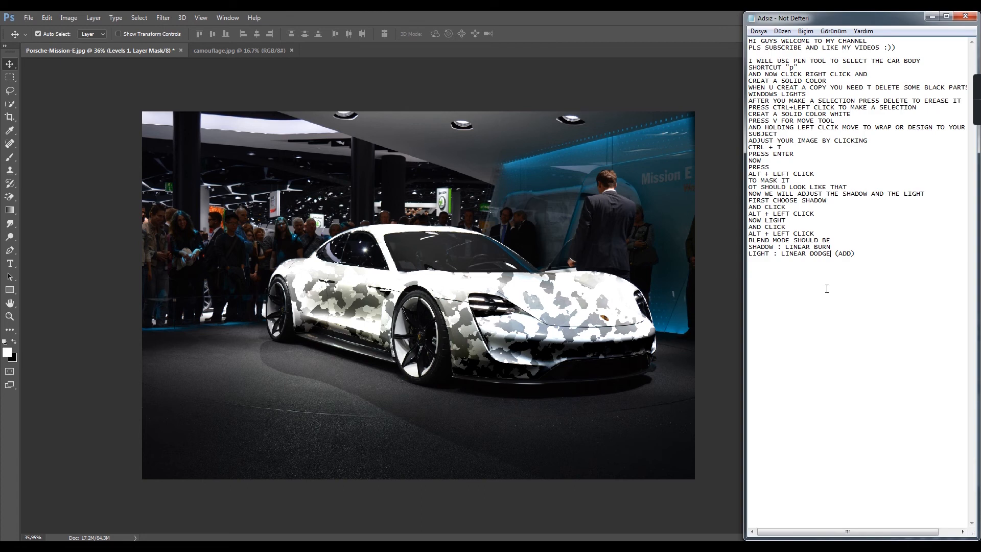
type("YOU CAN ADJUST THE OPACITY OF SHADOW")
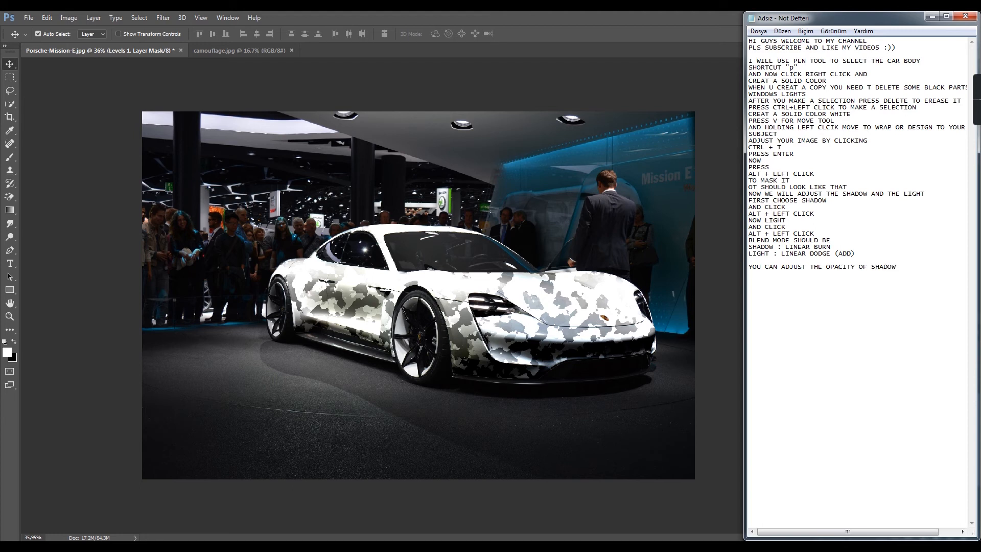
key("alt+Tab")
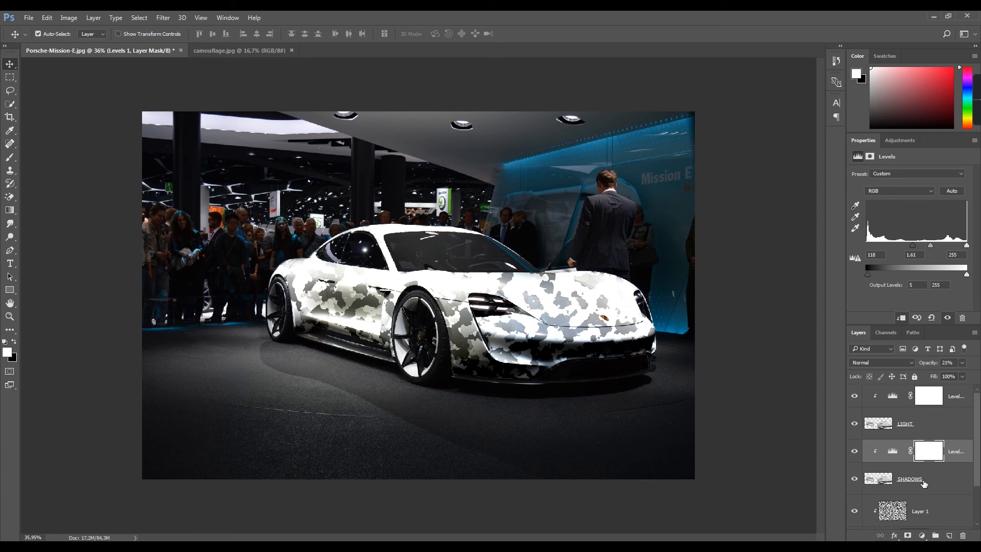
Step: Reduce the SHADOWS layer's opacity to about 75% and set its clipped Levels to midtone 0.53 and white output 52
left_click(962, 363)
left_click(940, 479)
left_click(963, 363)
mouse_move(965, 374)
left_mouse_down()
mouse_move(941, 374)
mouse_move(950, 374)
left_mouse_up()
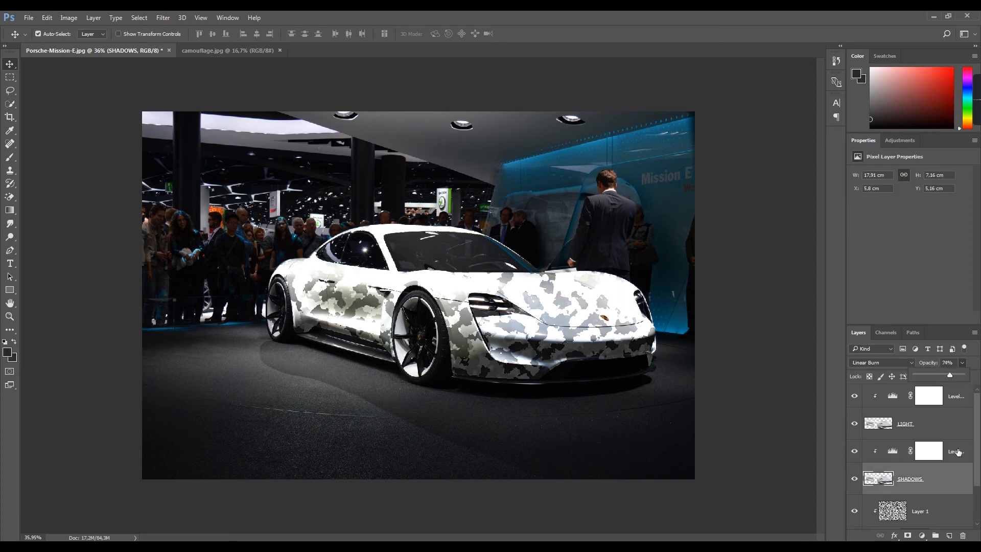
left_click(955, 452)
left_click_drag(967, 268, 887, 276)
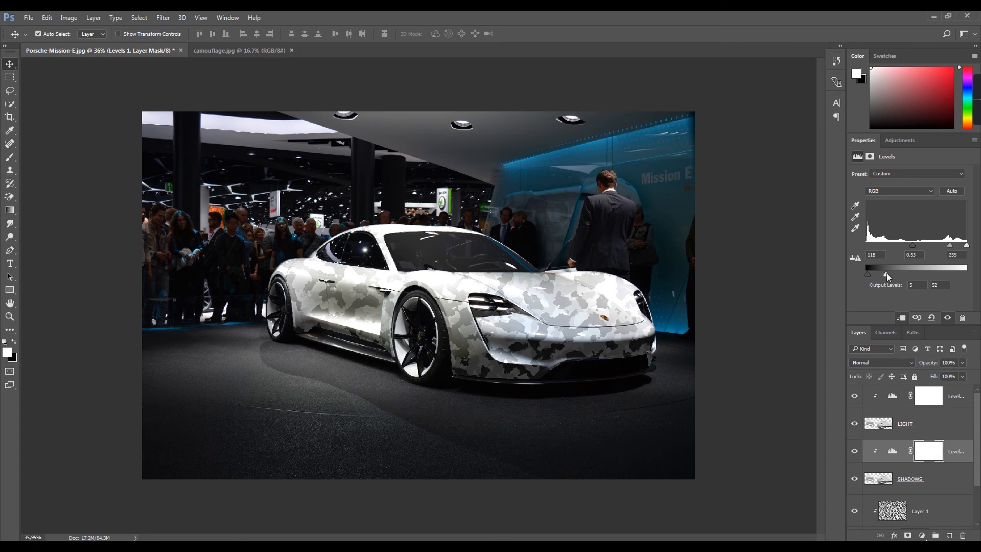
Step: Reduce the LIGHT layer's opacity to 71%
left_click(946, 428)
left_click(963, 362)
left_click_drag(964, 374, 948, 375)
scroll(951, 448, "down", 2)
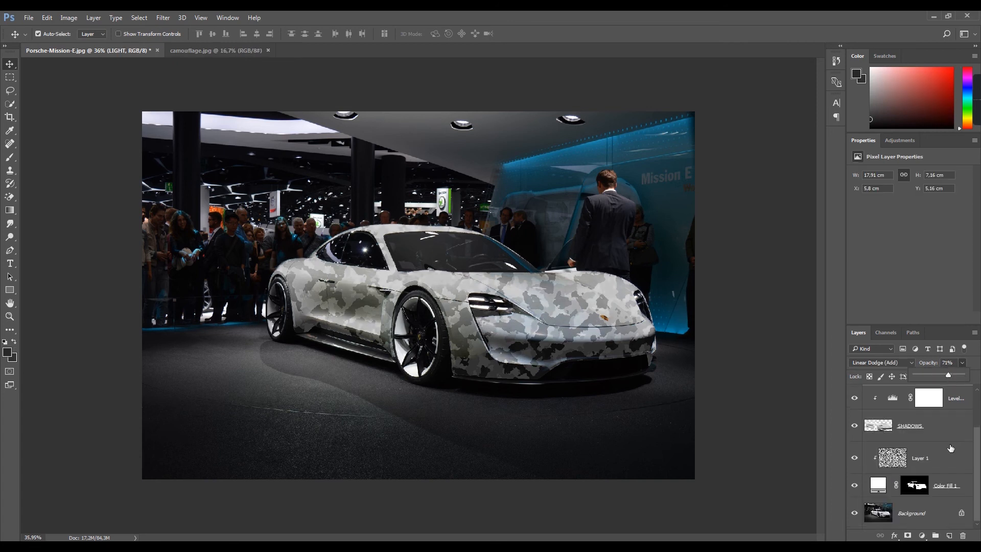
Step: In the Notepad notes, copy the opacity sentence to a new line, complete it with "LIGHT AS WELL", and return to Photoshop
key("alt+Tab")
left_click_drag(868, 269, 749, 270)
key("ctrl+c")
left_click(801, 300)
key("ctrl+v")
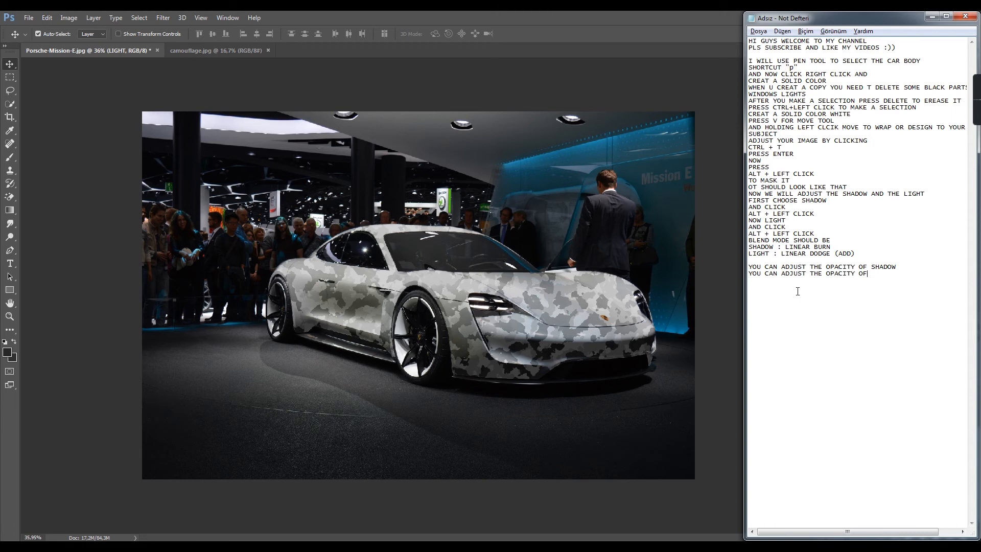
type("LIGHT AS WELL")
key("alt+Tab")
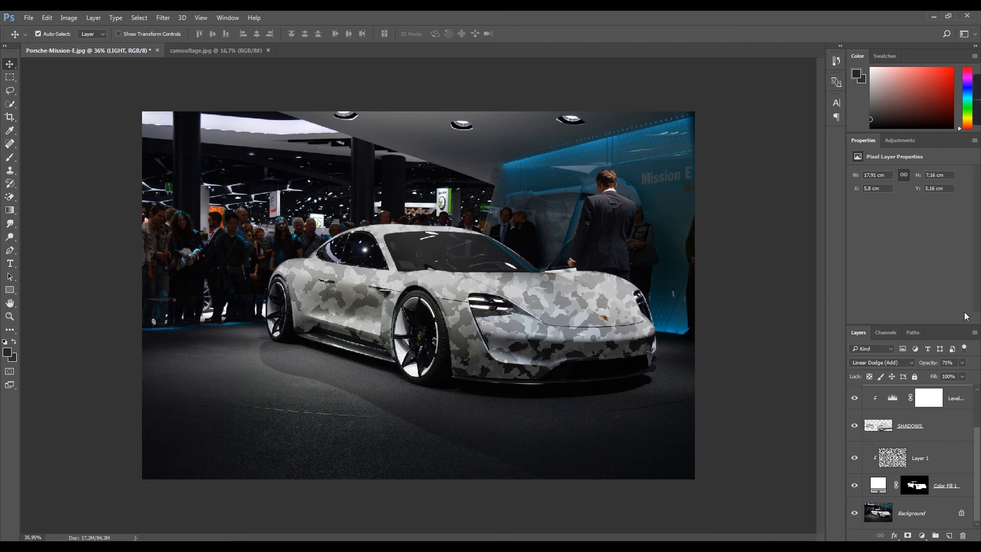
Step: In the Levels adjustment clipped to LIGHT, set the black input to 146, the midtone to 0.92 and the black output to 23
scroll(946, 409, "up", 2)
scroll(954, 436, "up", 1)
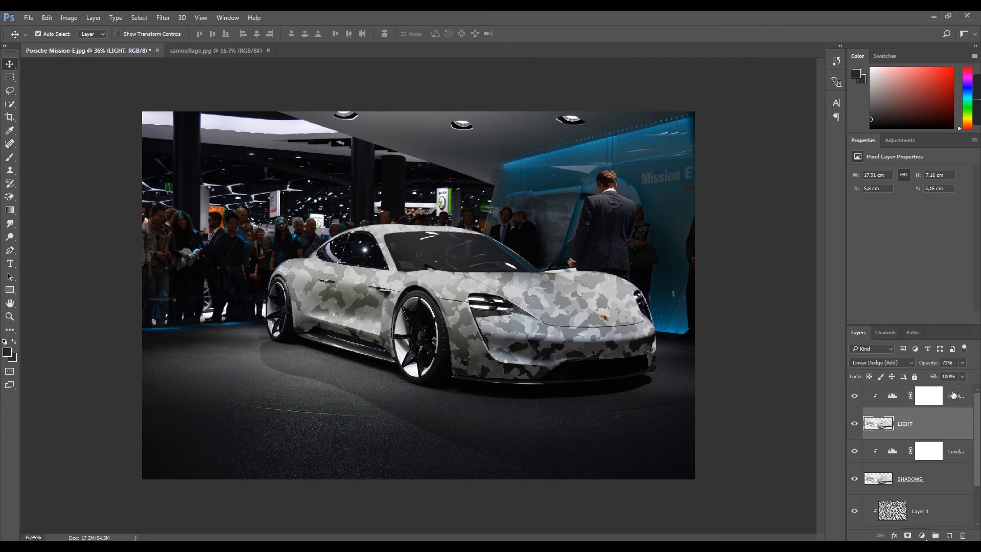
left_click(929, 396)
left_click_drag(908, 246, 947, 246)
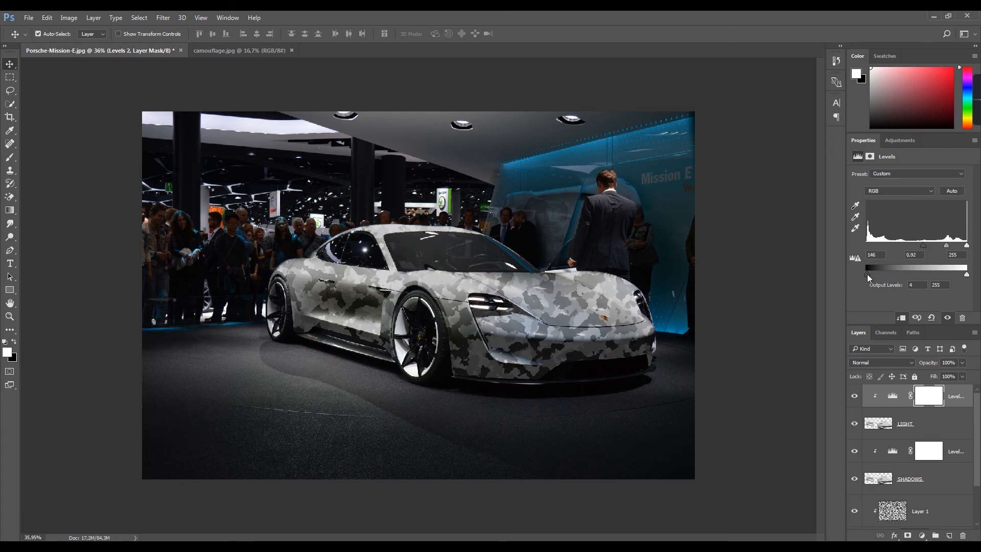
left_click_drag(867, 275, 875, 275)
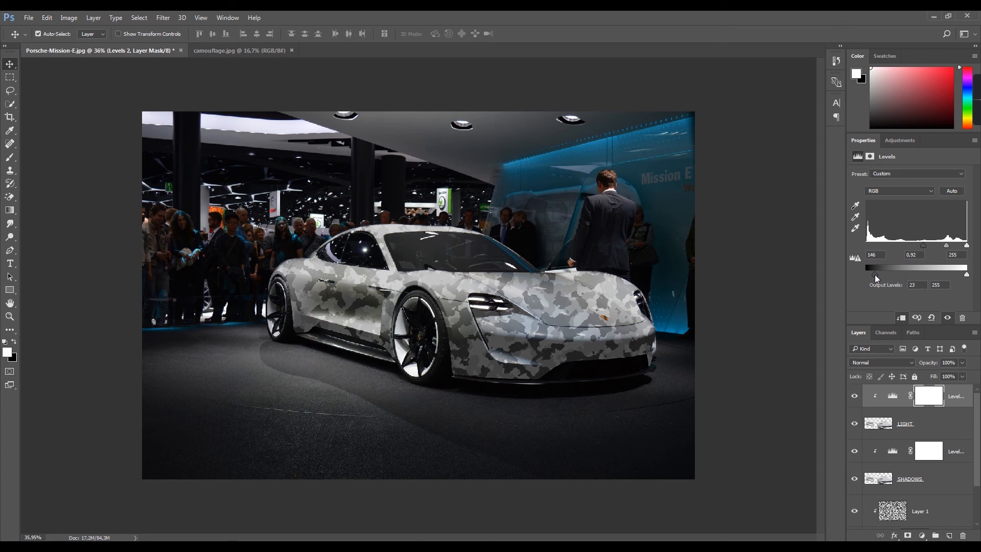
left_click(963, 397)
scroll(964, 398, "down", 2)
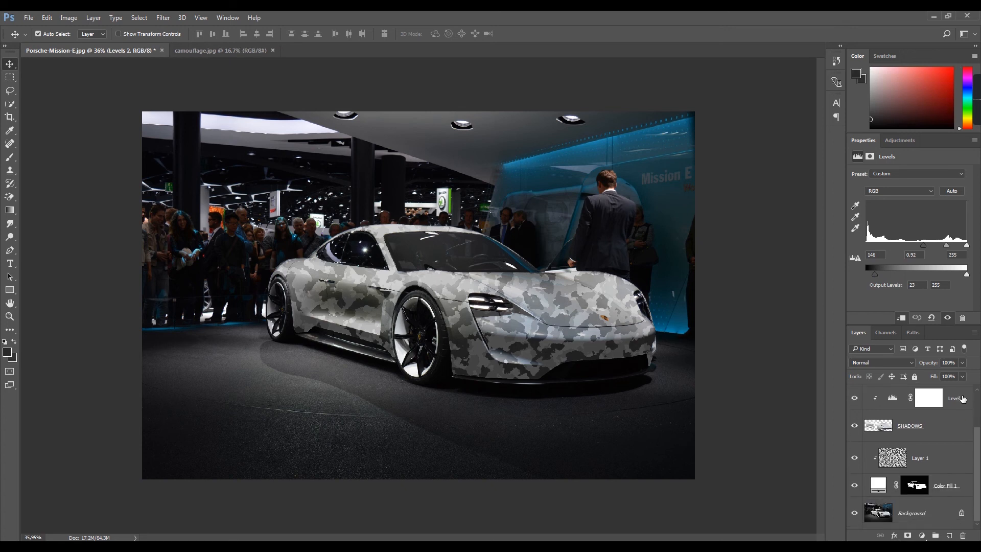
left_click(951, 485, "shift")
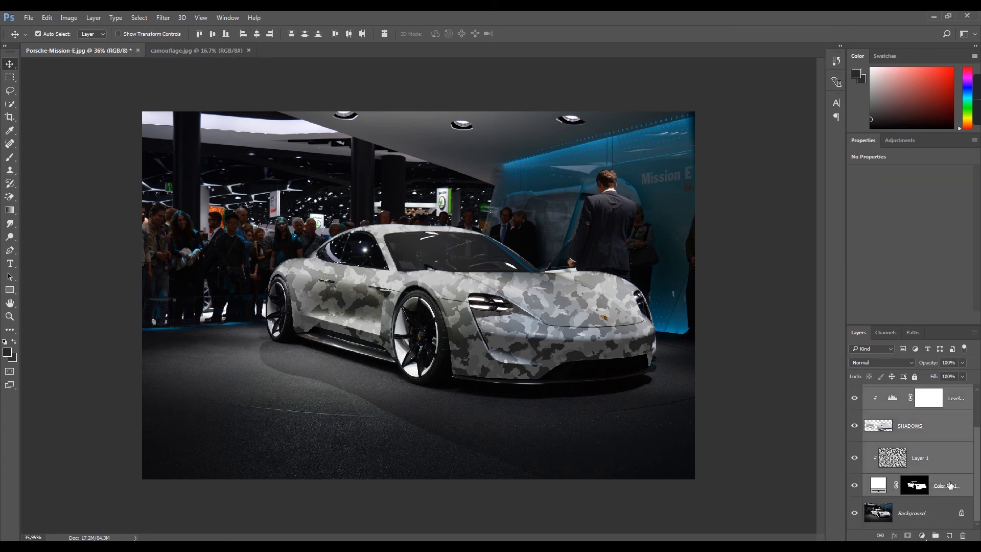
left_click(950, 486)
Step: Add the line "MAKE A GROUP AND SEE THE RESULT CLIK" to the Notepad notes and return to Photoshop
key("alt+Tab")
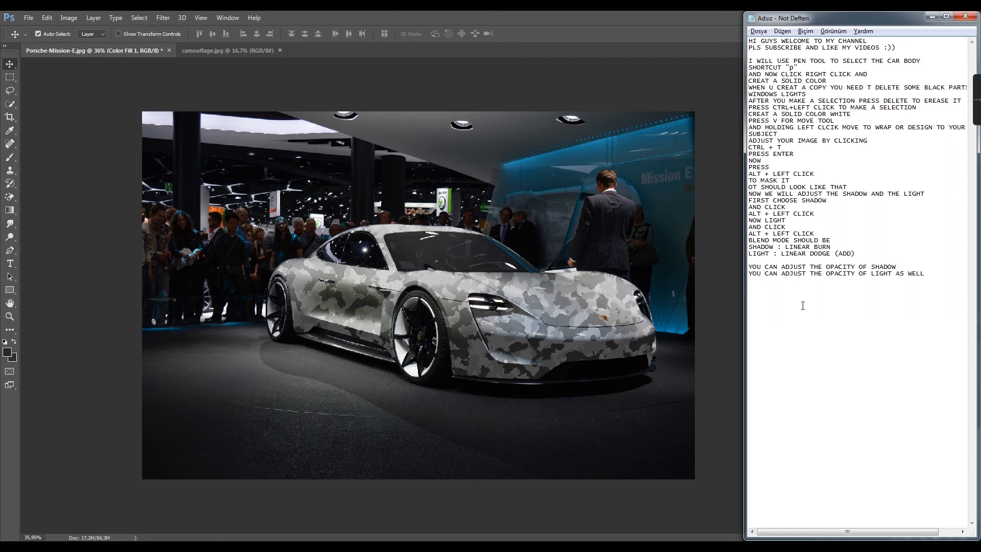
type("MAKE A GROUP AND SEE THE RESULT  CLIK")
key("alt+Tab")
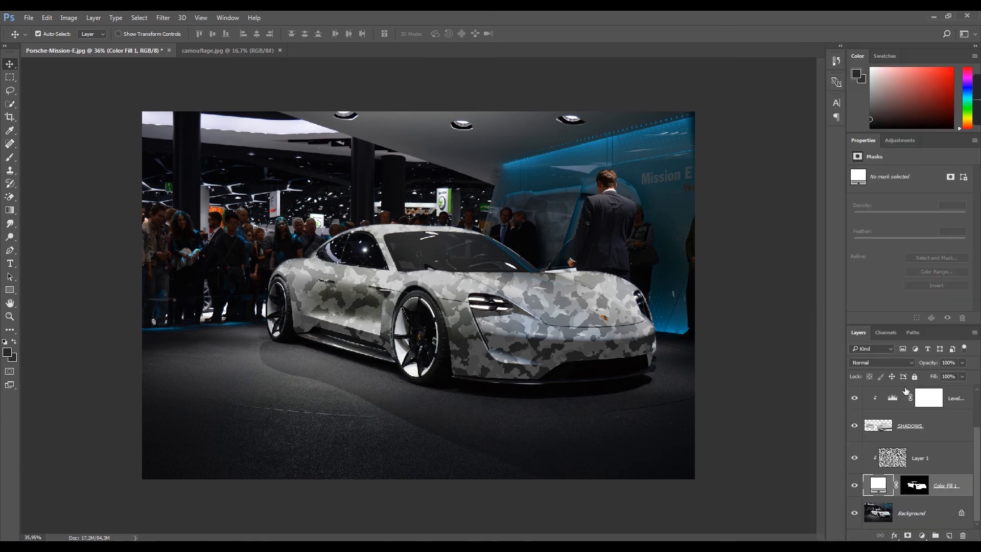
Step: Select the Levels adjustment above LIGHT, the uppermost layer in the stack
left_click(877, 398)
left_click(898, 401)
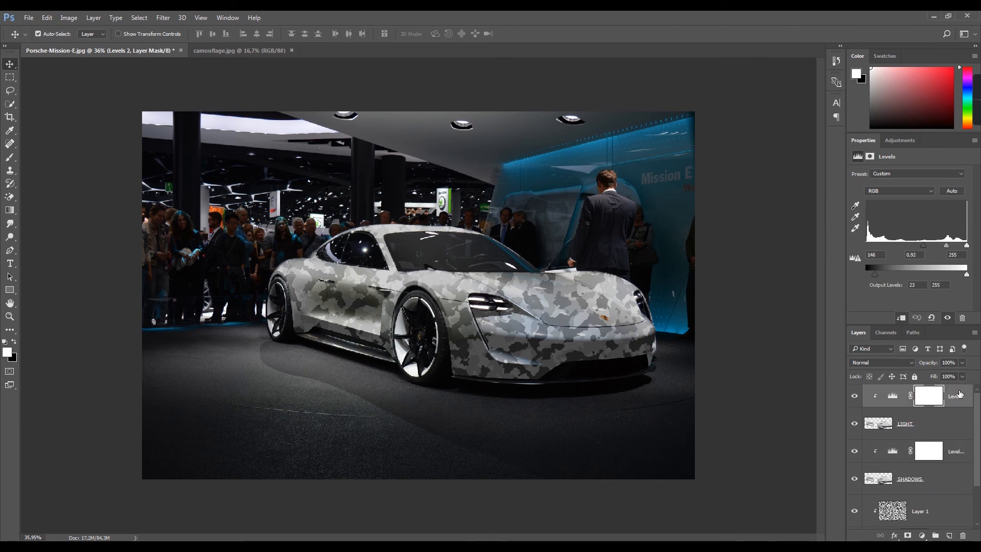
left_click(892, 397)
scroll(891, 403, "down", 2)
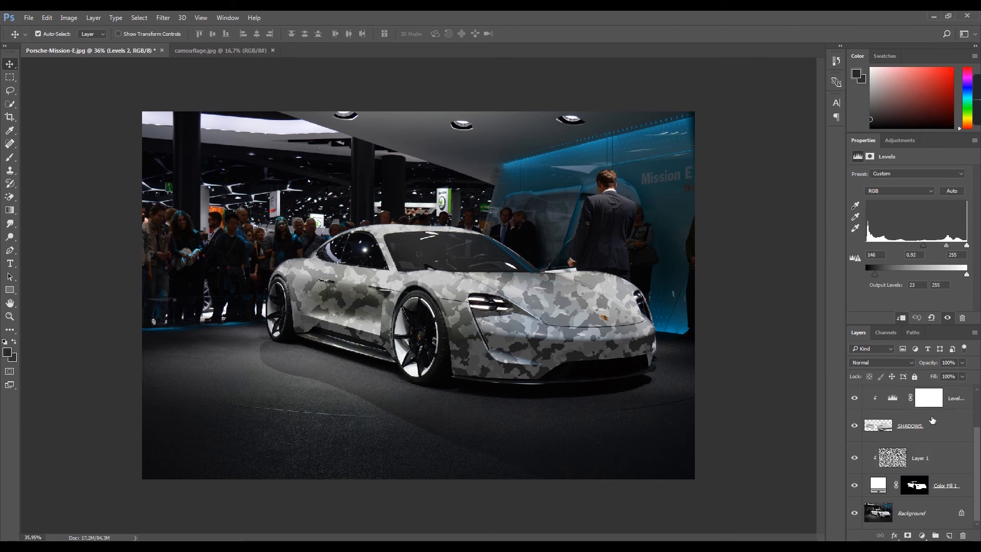
Step: Complete the line "CLICK TOP AND BY HOLDING SHIFT" in the Notepad notes, then extend Photoshop's layer selection down to Color Fill 1
key("alt+Tab")
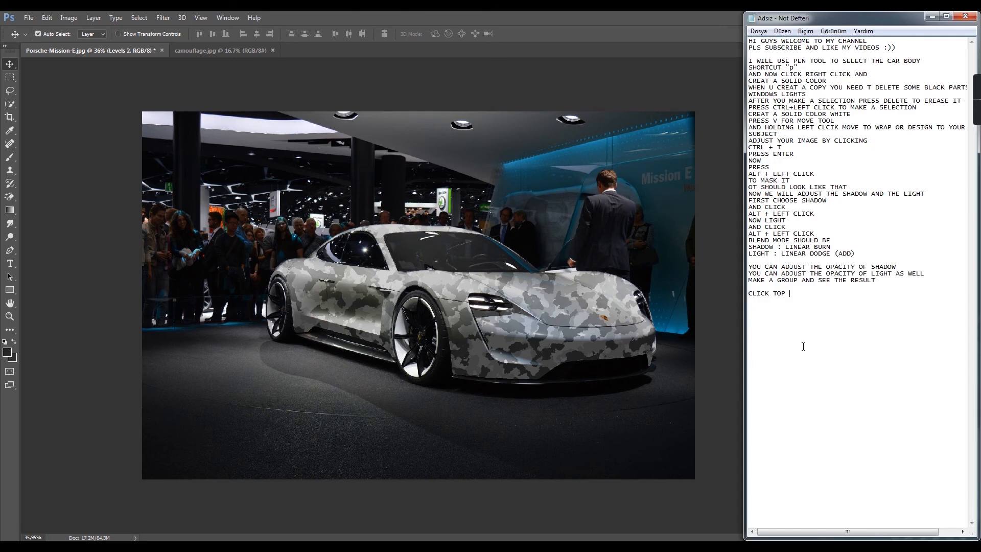
type("ND BY HOLDING")
key("BackSpace")
key("BackSpace")
type("DING SH")
key("BackSpace")
key("BackSpace")
type("SHIFT")
key("alt+Tab")
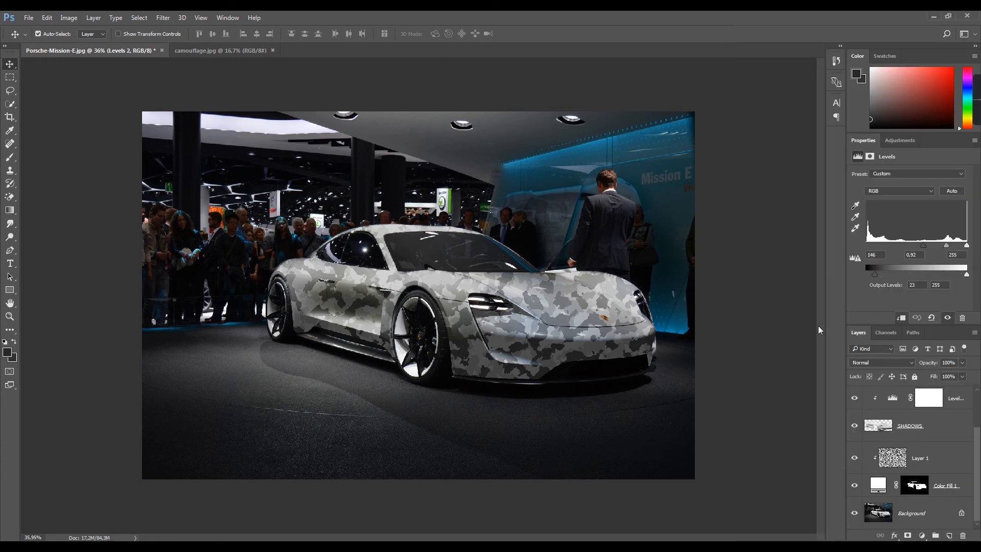
left_click(943, 485, "shift")
Step: Add the lines "CLICK THE IMAGE IN THE END", "AND" and "CTRL + G" to the Notepad notes and return to Photoshop
key("alt+Tab")
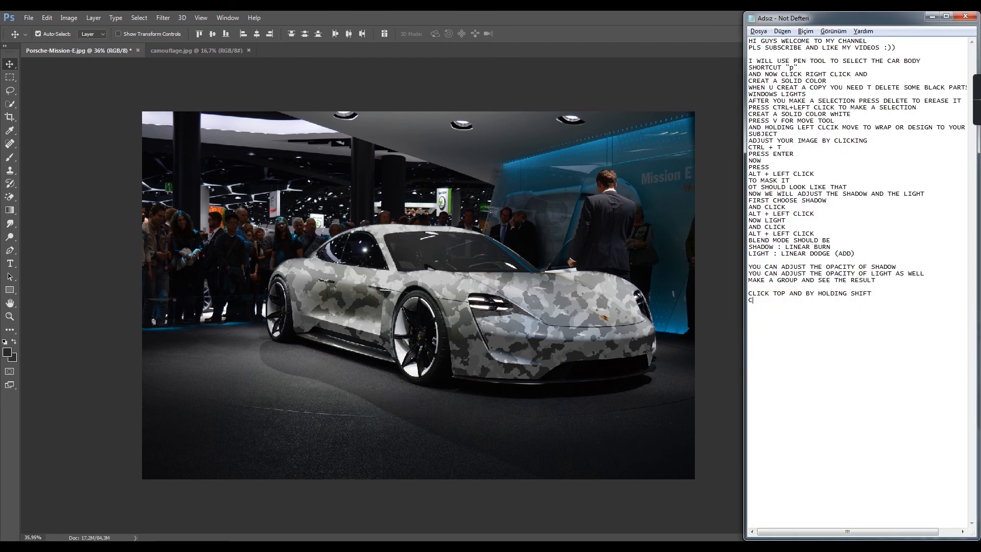
type("LIC")
type("K THE IMAGE I")
type("N THE")
key("BackSpace")
type("THE END")
key("Return")
type("AND ")
type("C")
type("TRL + G")
key("alt+Tab")
Step: Try grouping the selected layers and undo it, then add the line "OR" to the Notepad notes and return to Photoshop
key("ctrl+g")
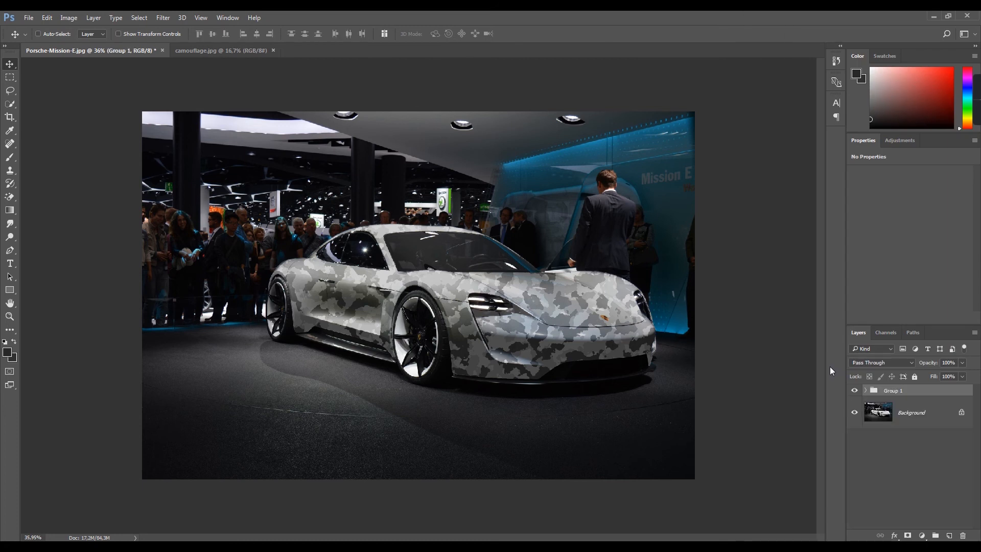
key("ctrl+z")
key("alt+Tab")
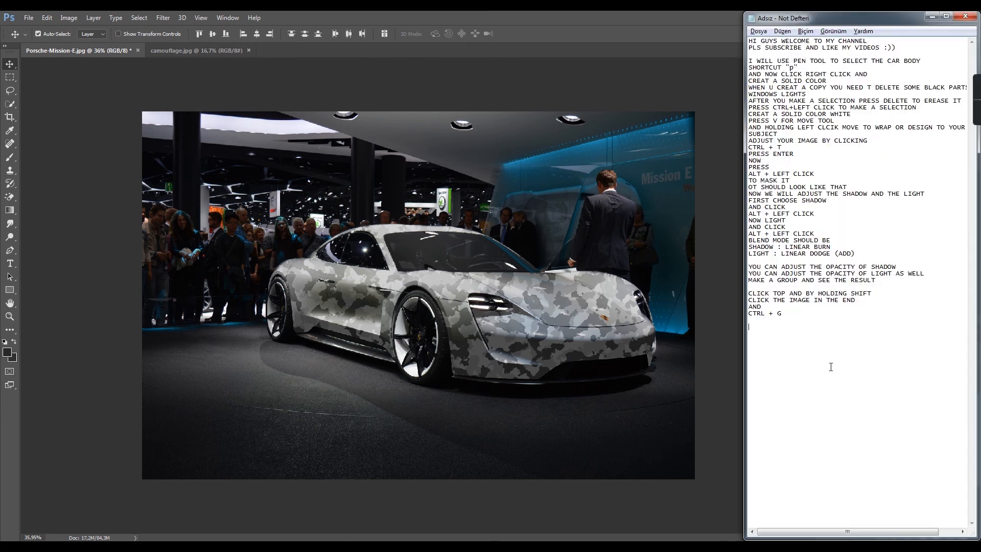
type("OR")
key("alt+Tab")
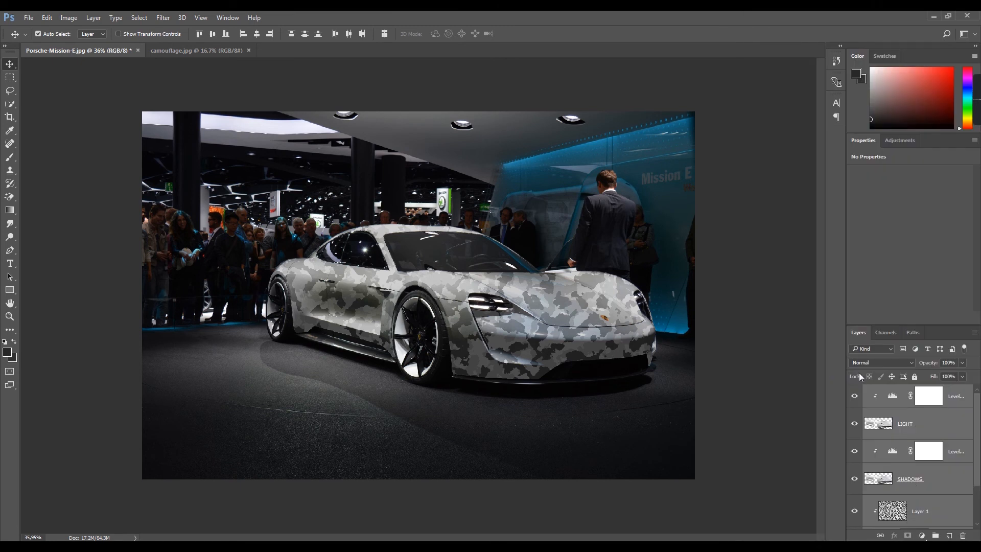
Step: Group the selected layers and toggle the group's visibility repeatedly to compare the car with and without the wrap
left_click(936, 536)
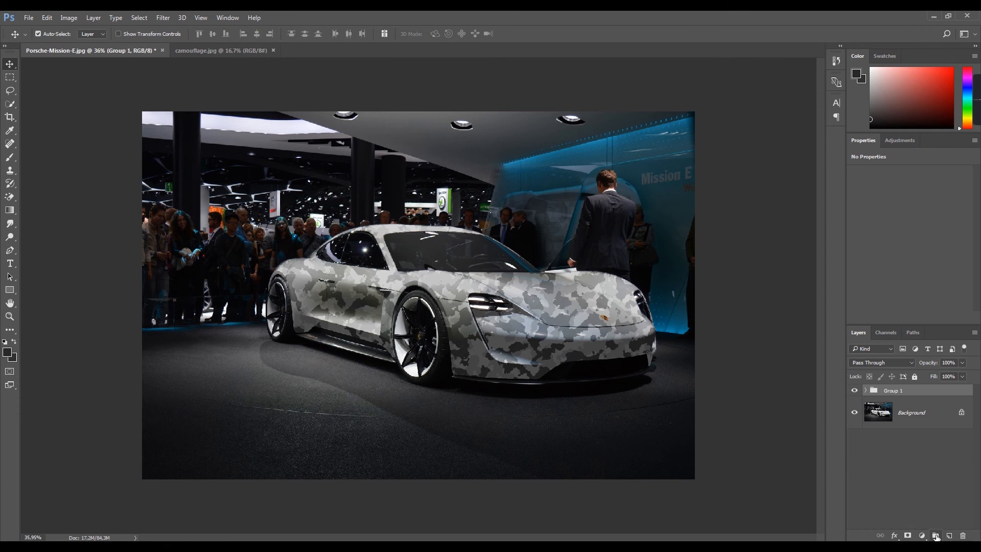
left_click(854, 392)
left_click(854, 392)
left_click(854, 392)
left_click(854, 391)
left_click(854, 392)
left_click(854, 391)
left_click(854, 392)
left_click(854, 392)
Step: Examine the camouflage wrap up close on the car's front, doors and wheel arches
scroll(653, 331, "up", 3)
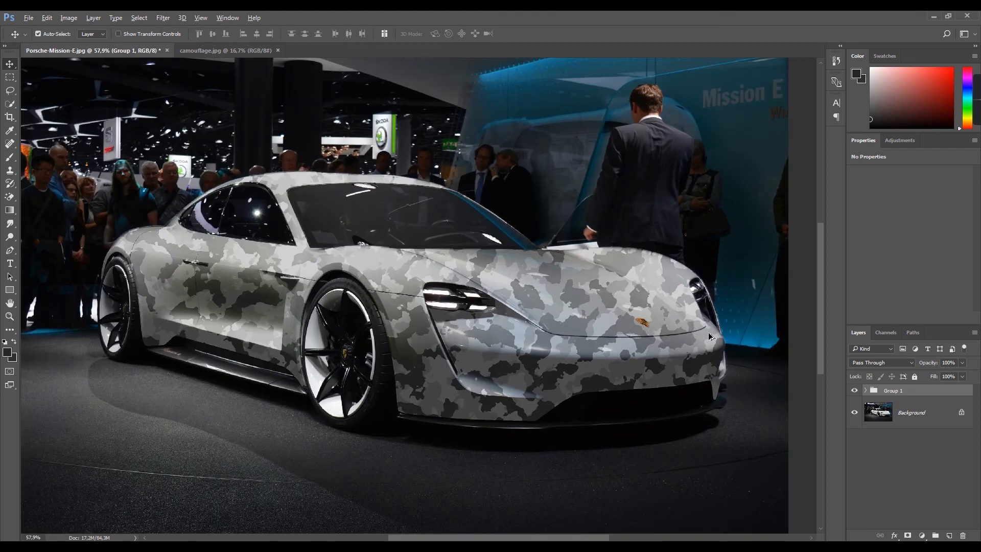
scroll(750, 328, "up", 1)
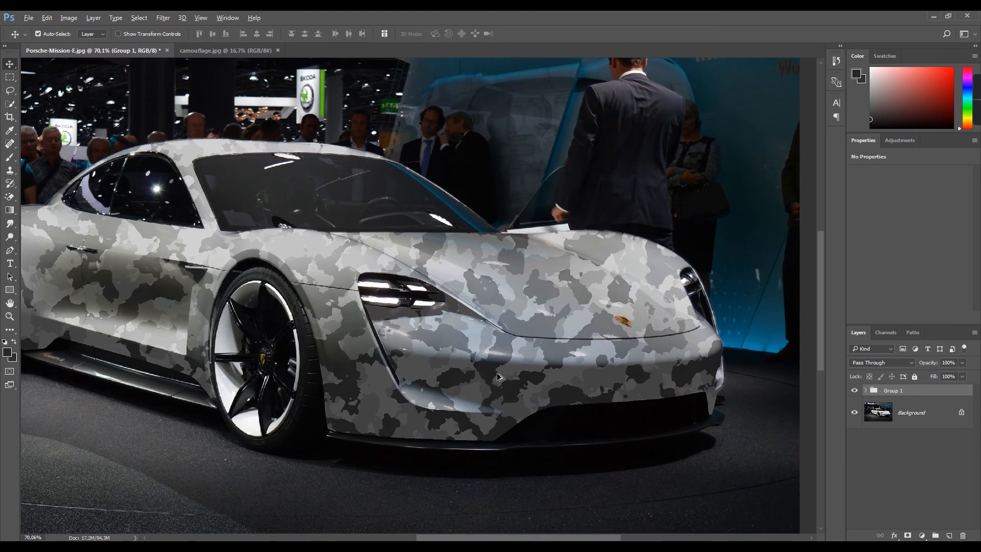
scroll(393, 369, "up", 1)
scroll(299, 353, "down", 1)
scroll(163, 312, "down", 1)
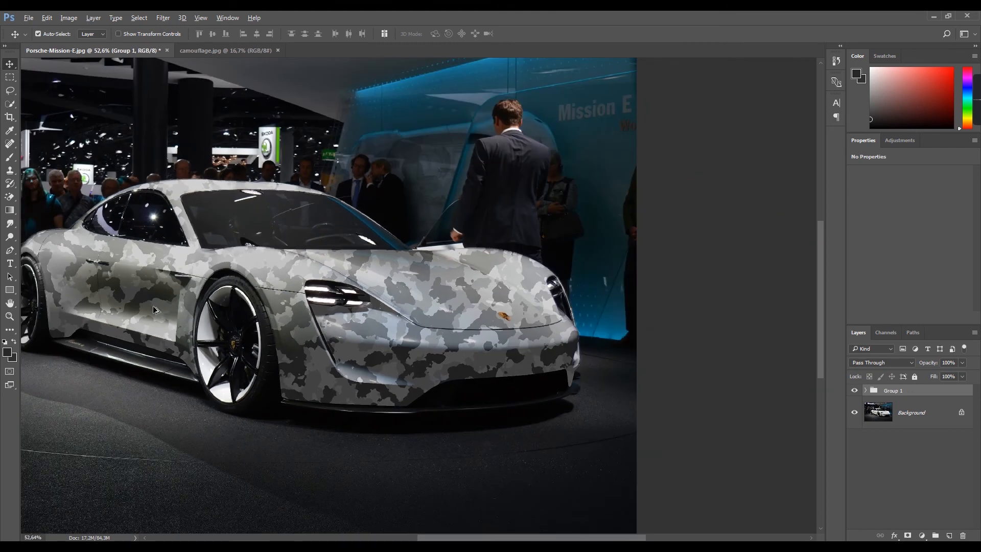
scroll(97, 278, "down", 1)
scroll(316, 338, "up", 2)
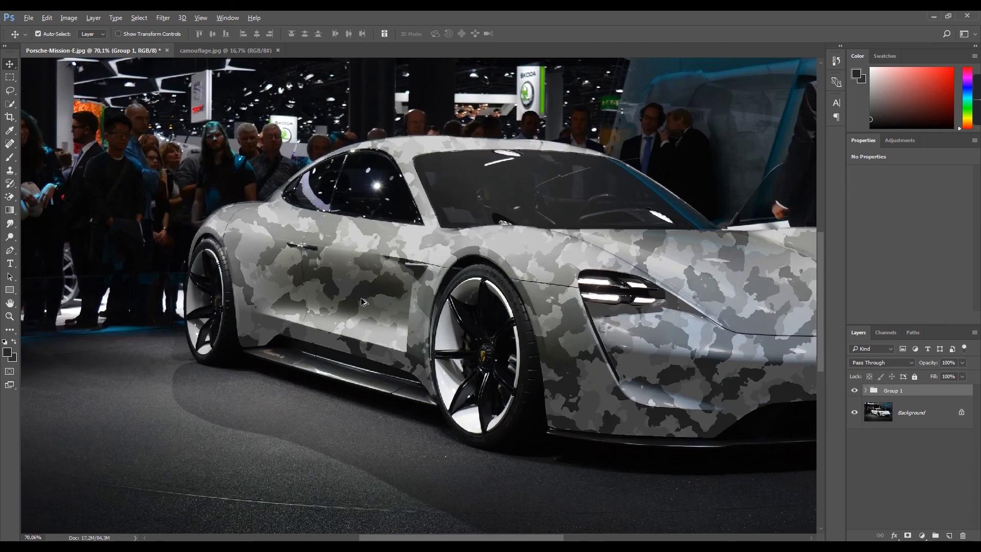
scroll(360, 300, "up", 2)
scroll(359, 300, "up", 1)
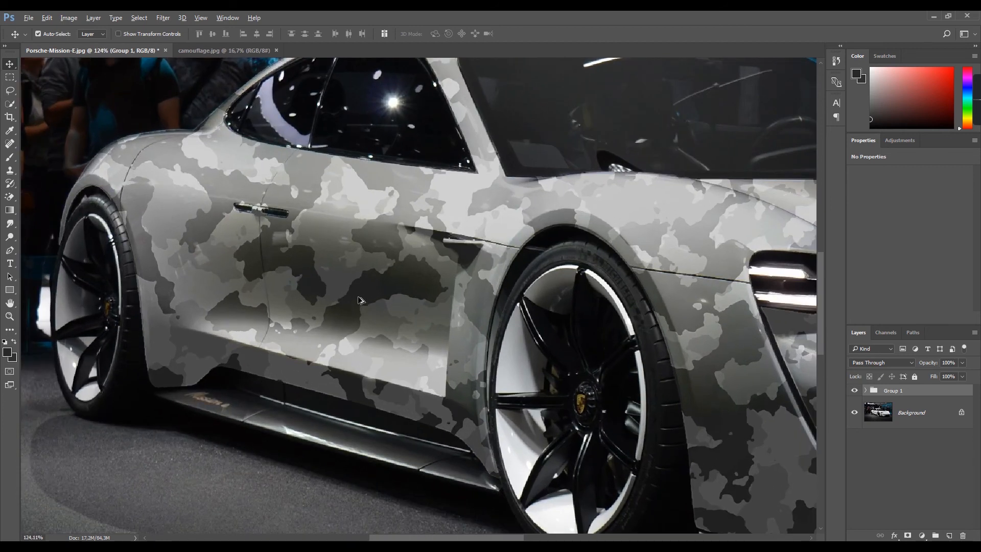
scroll(359, 300, "down", 6)
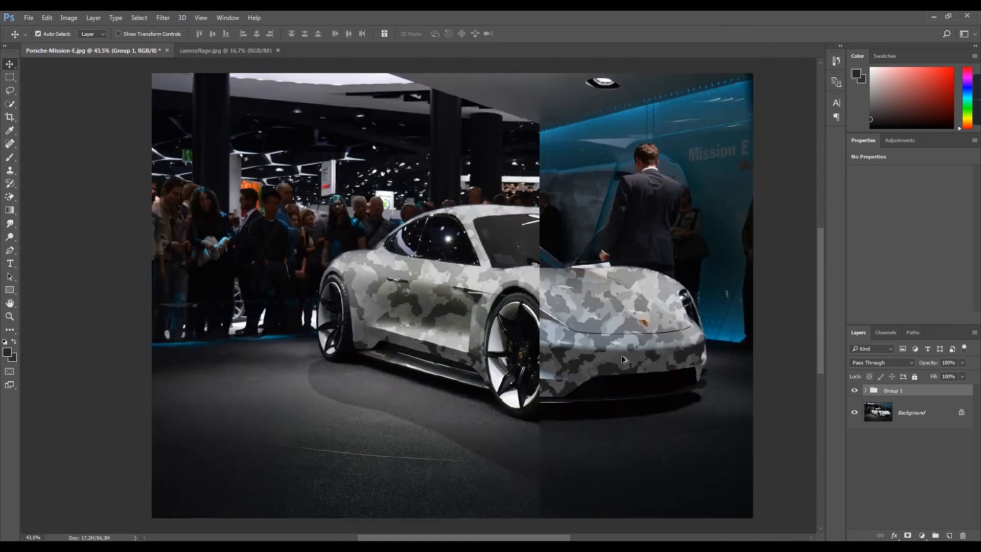
scroll(475, 335, "down", 2)
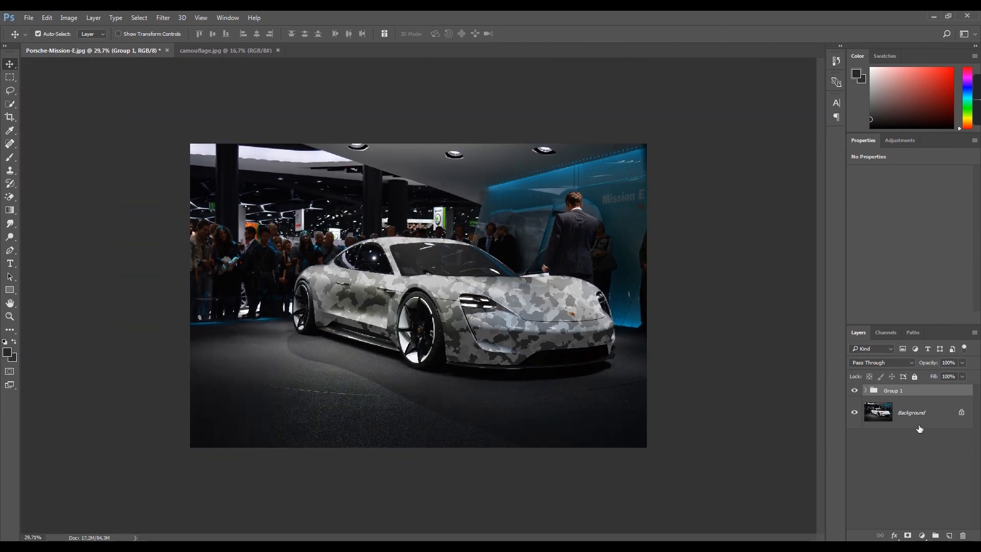
Step: Expand Group 1 to show its layers and inspect the wrap on the car's side
left_click(866, 391)
scroll(925, 460, "down", 2)
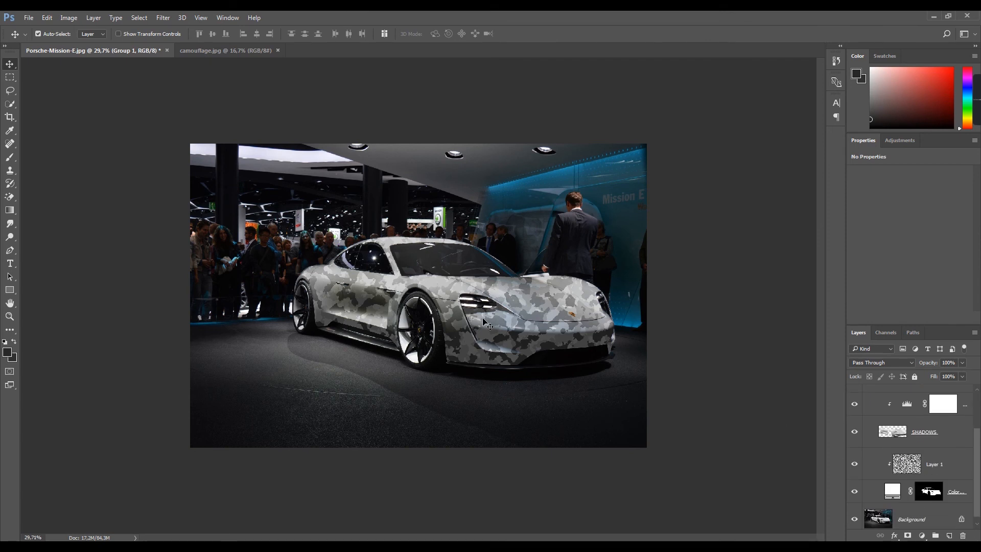
scroll(488, 324, "up", 3)
scroll(319, 306, "down", 1)
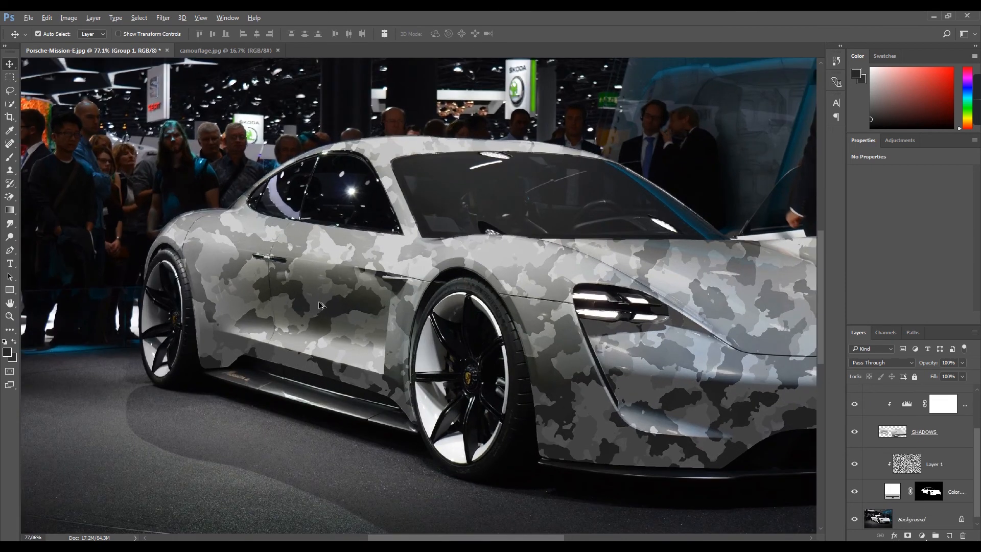
scroll(424, 319, "down", 2)
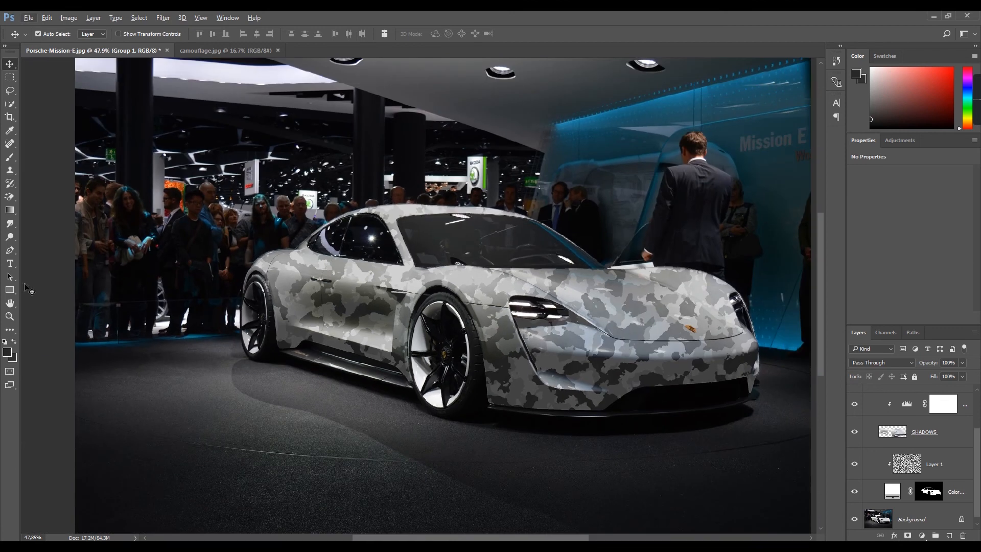
Step: Add the line "IF YOU WANT TO PUT SOMETHNG ON THIS WRAP" to the Notepad notes and return to Photoshop
key("alt+Tab")
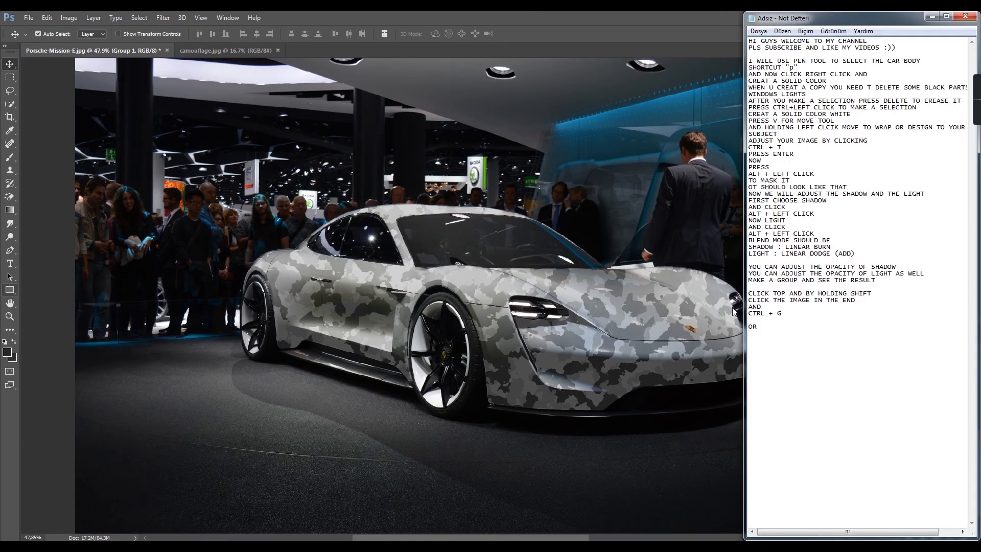
type("IF YOU")
type(" WANT T")
type("O WRITE")
key("BackSpace")
key("BackSpace")
key("BackSpace")
key("BackSpace")
key("BackSpace")
key("BackSpace")
type("PUT")
key("BackSpace")
type("T SOME THNG ON THIS WRAP")
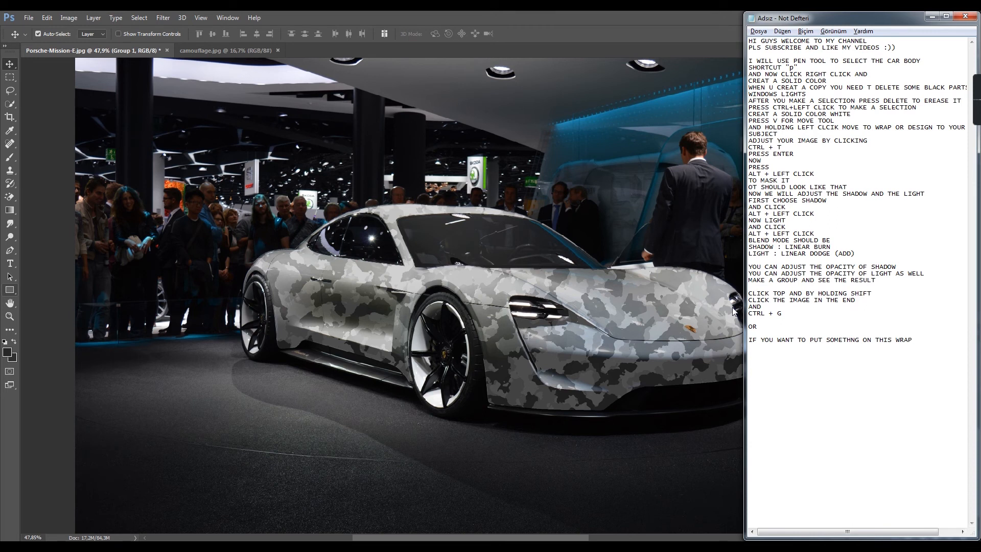
left_click(734, 310)
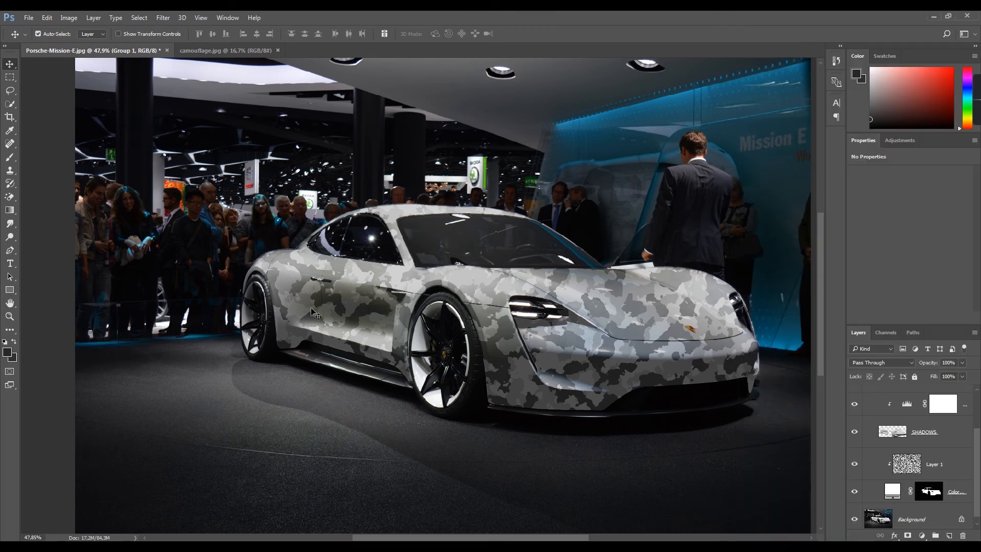
Step: Draw a rectangle shape about 1095 by 500 px over the car's side, from the rear wheel to the front wheel
left_click(14, 291)
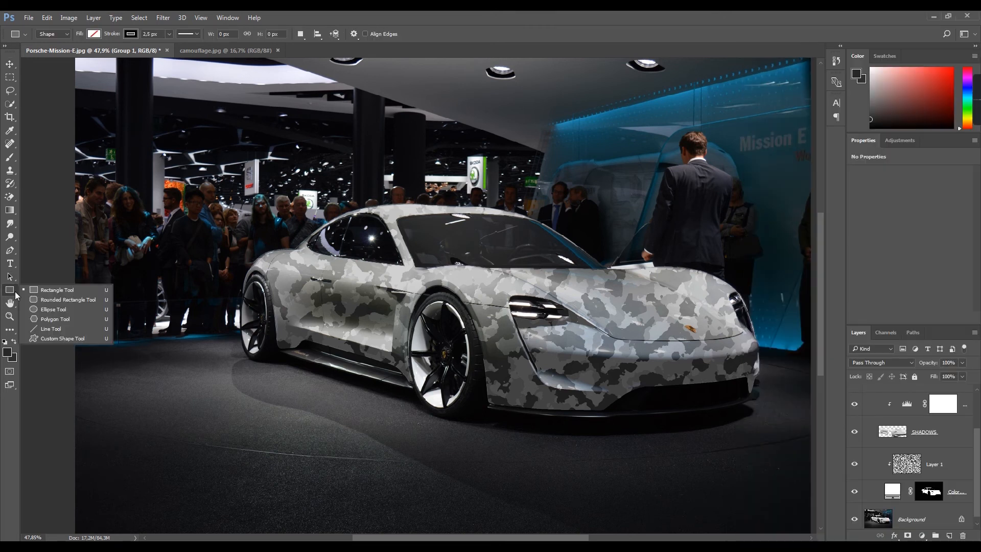
left_click(63, 292)
scroll(207, 274, "down", 2)
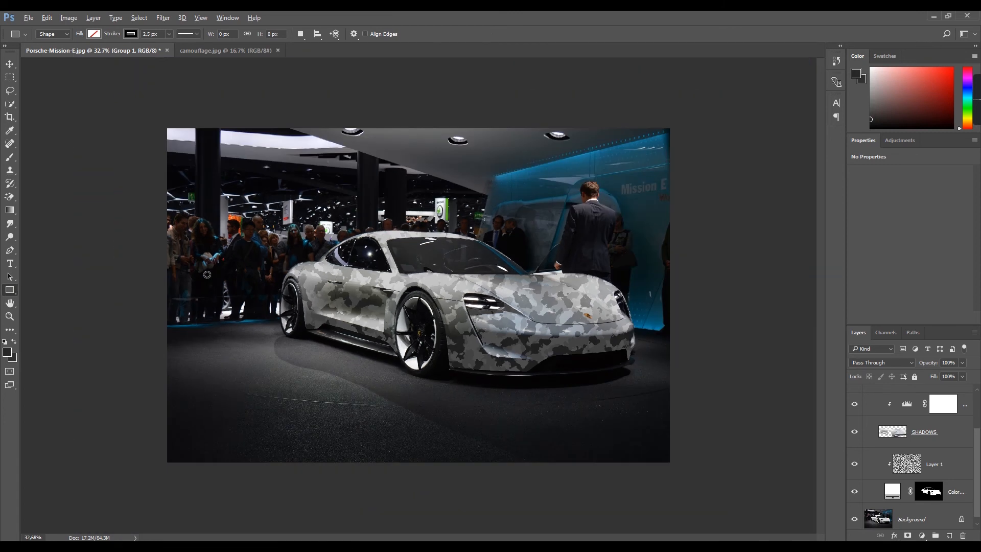
left_click_drag(260, 267, 443, 350)
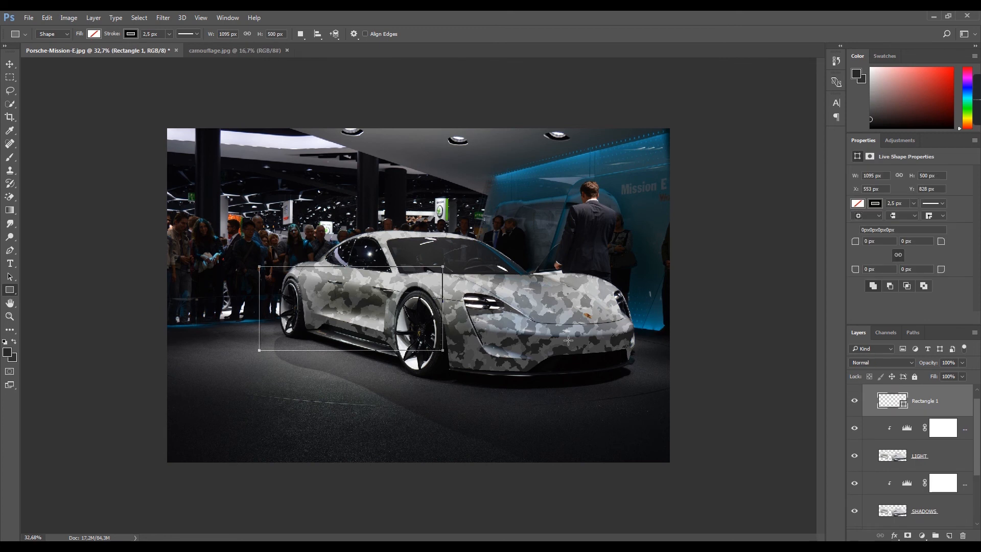
Step: Remove the rectangle's stroke and fill it with solid red
left_click(876, 204)
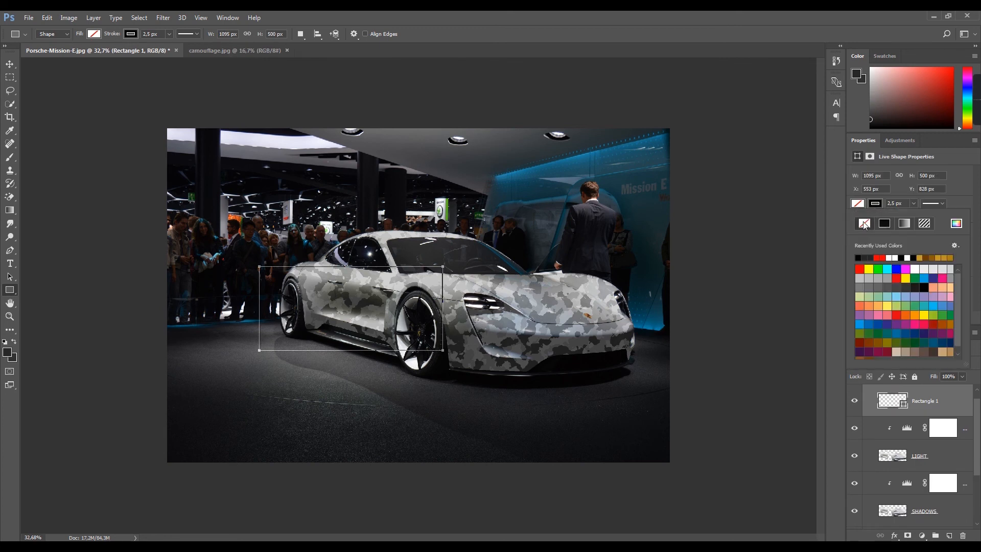
left_click(864, 224)
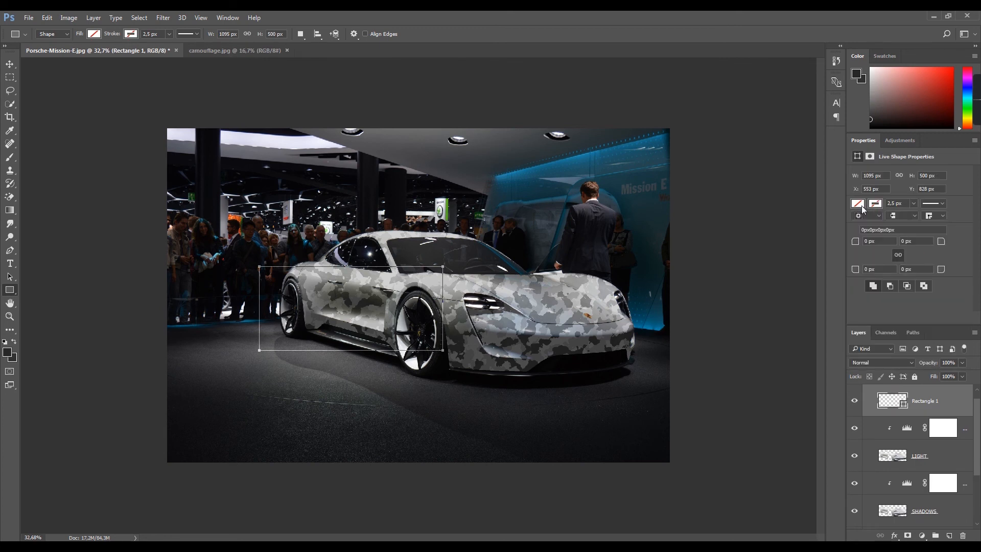
left_click(860, 205)
left_click(861, 267)
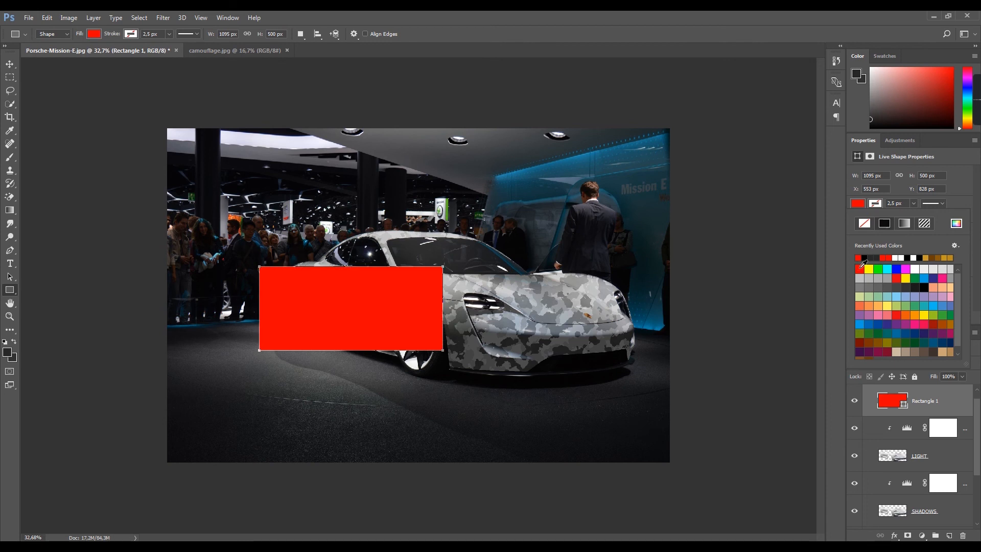
left_click(832, 384)
Step: Convert the Rectangle 1 layer to a smart object
scroll(907, 423, "up", 1)
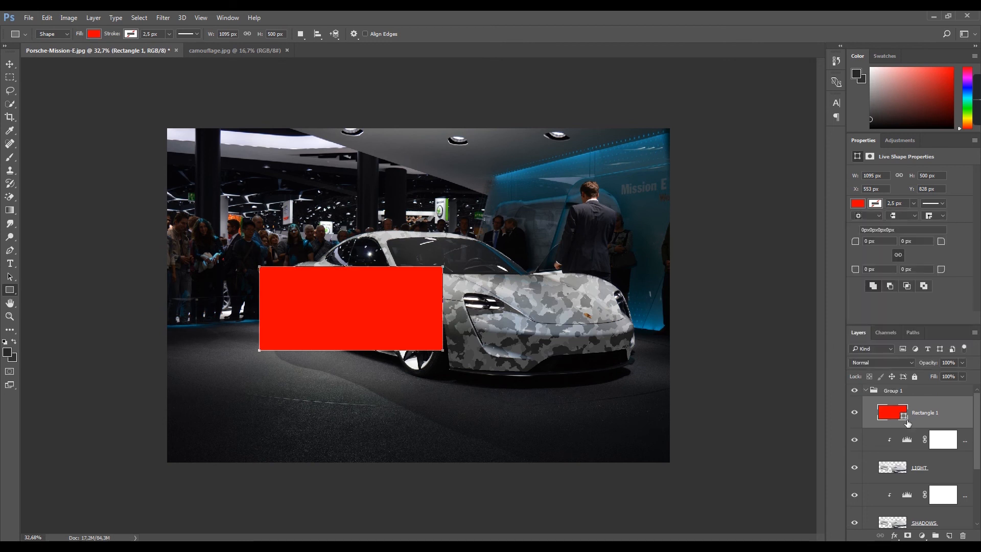
scroll(386, 280, "up", 3)
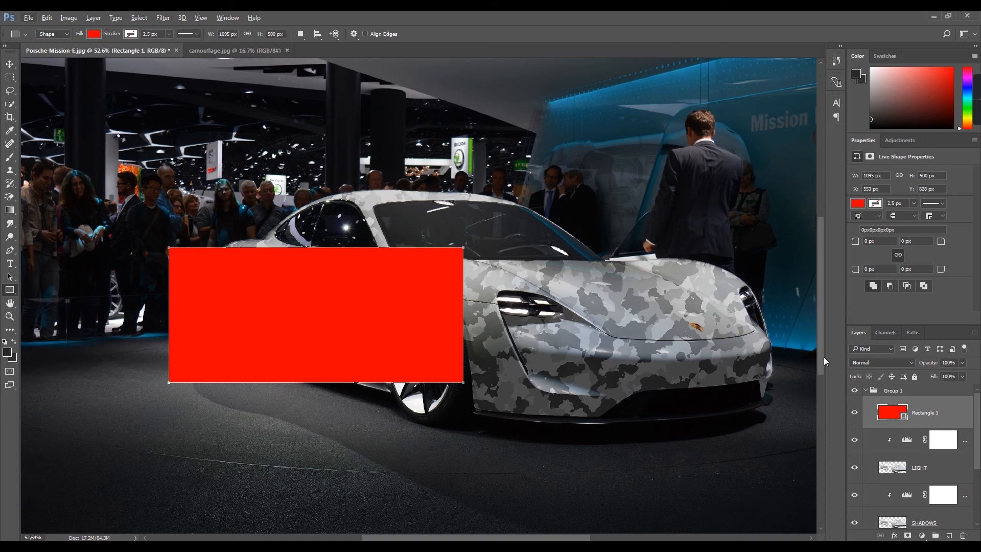
right_click(946, 412)
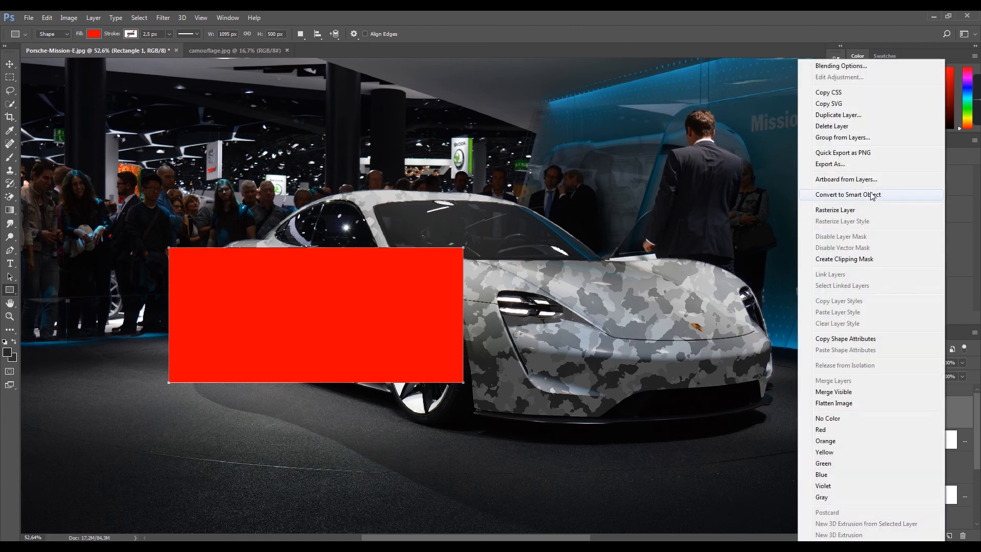
left_click(834, 199)
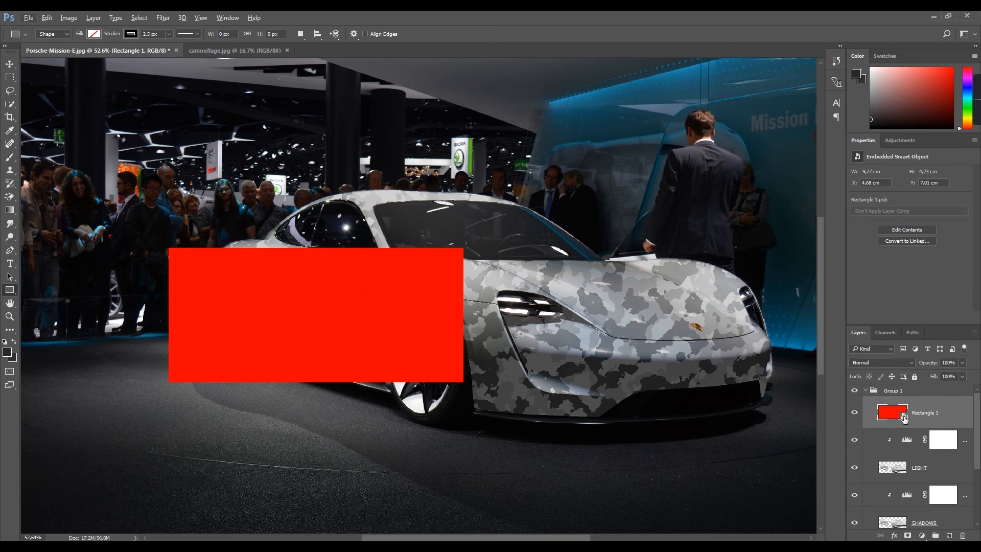
Step: Add the line "DOUBLE CLICK RIGHT+END OF THE IMAGE" to the Notepad notes and highlight it
key("alt+Tab")
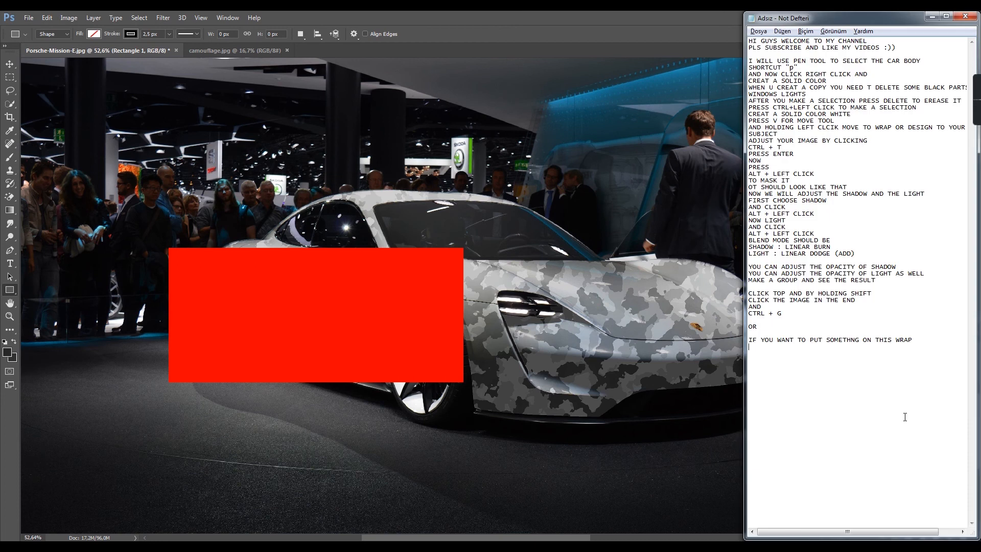
type("C")
type("CLIK")
type(" RIGHT+END OF ")
type("THE IMAGE")
left_click(749, 347)
type("DOUBLE")
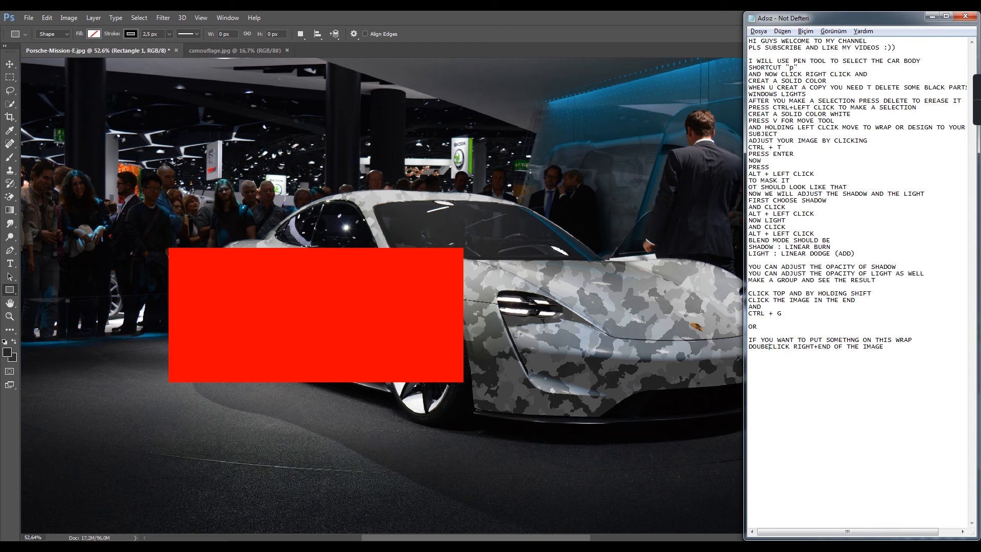
left_click_drag(749, 346, 803, 368)
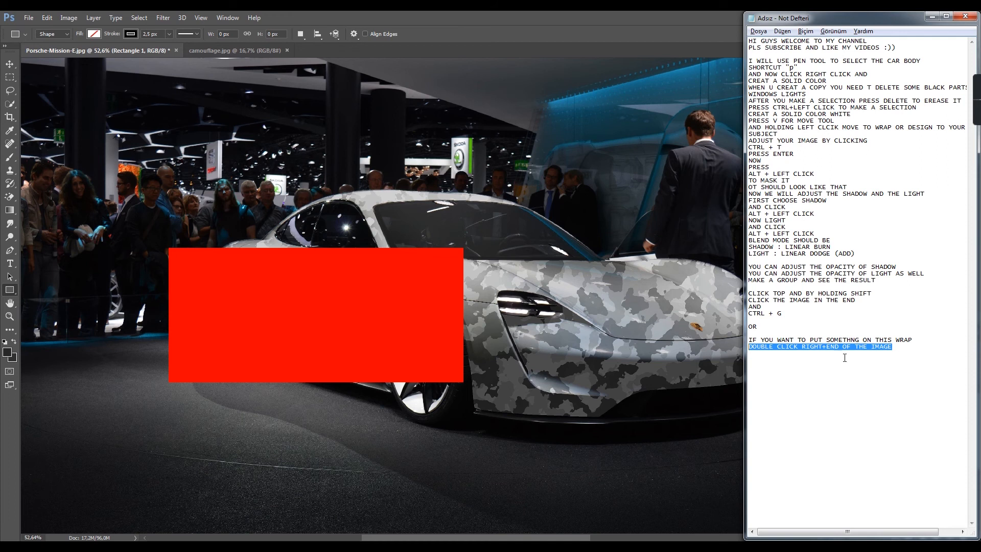
Step: Switch to Photoshop, open the Rectangle 1 smart object's contents and add the two-line text "SUBSCRIBE / LIKE VIDEOS :))" on the red area
key("alt+Tab")
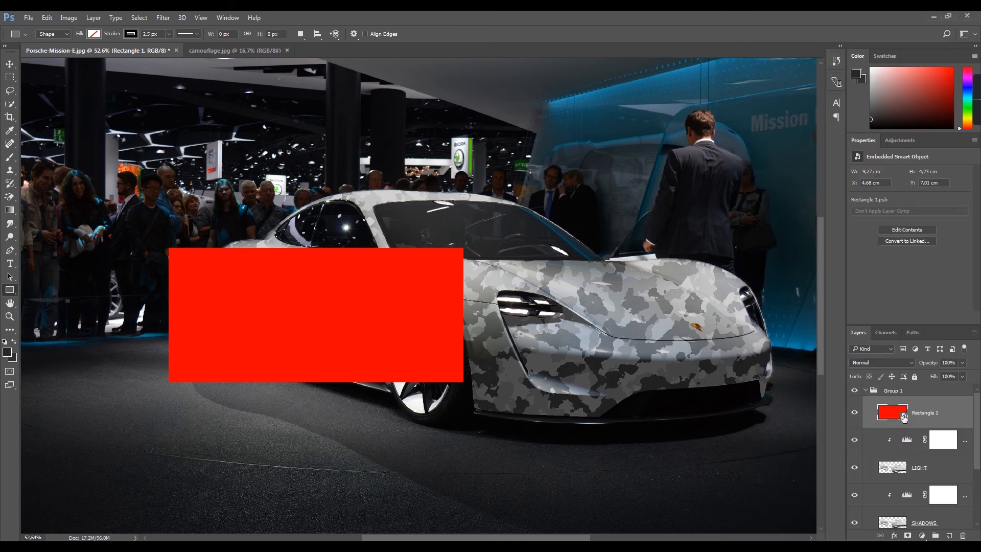
double_click(904, 418)
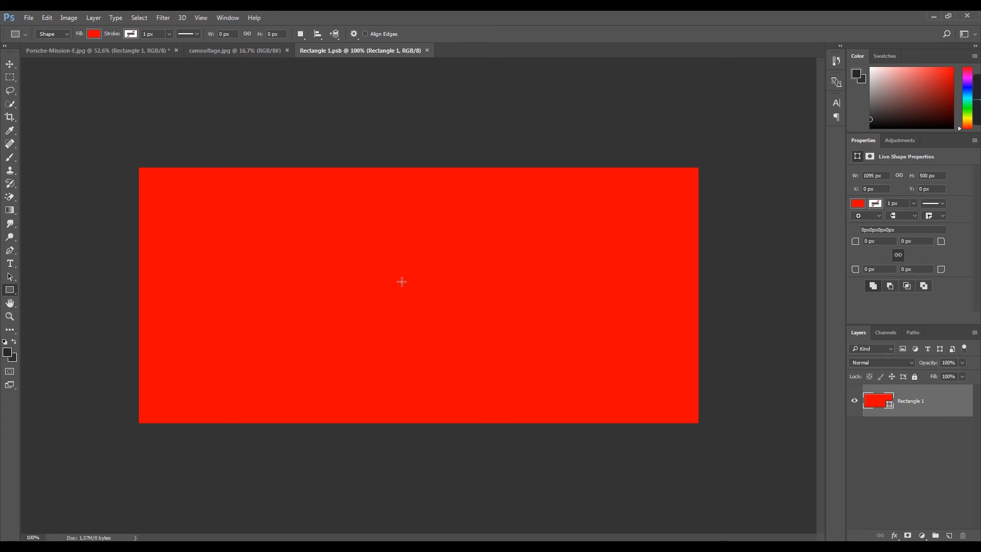
key("t")
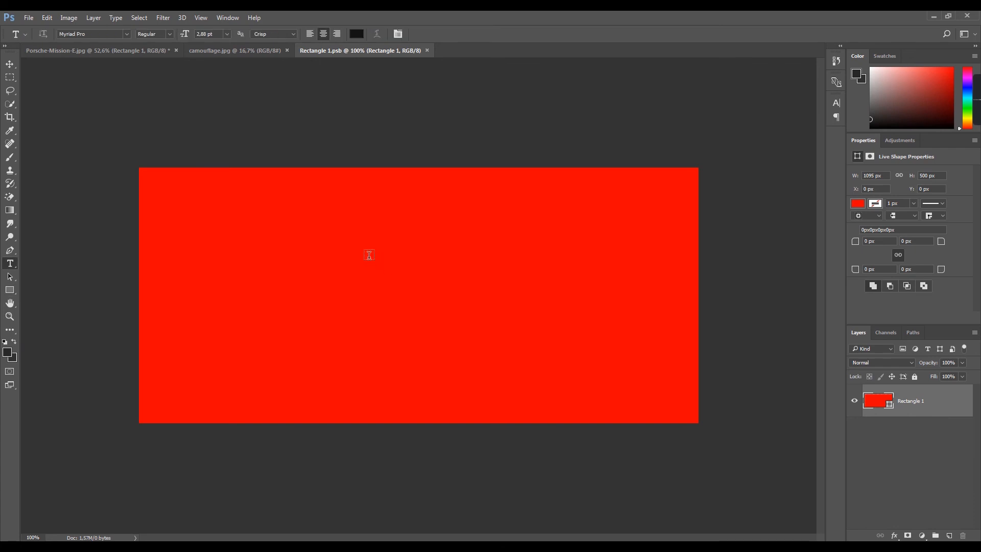
left_click(368, 257)
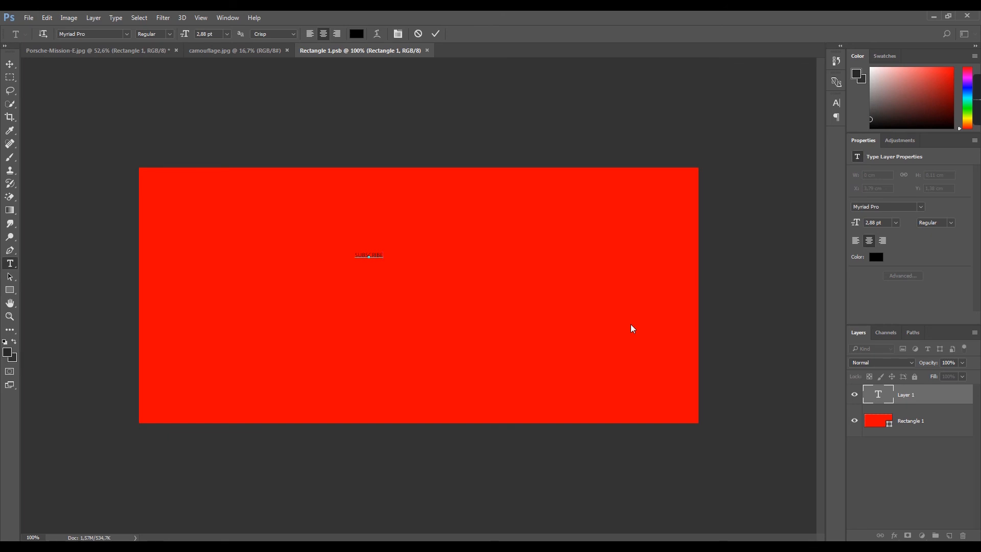
type("LIKE VIDEOS :))")
key("ctrl+Return")
Step: Scale the text up to about 17 pt and place it near the centre of the red rectangle
key("ctrl+t")
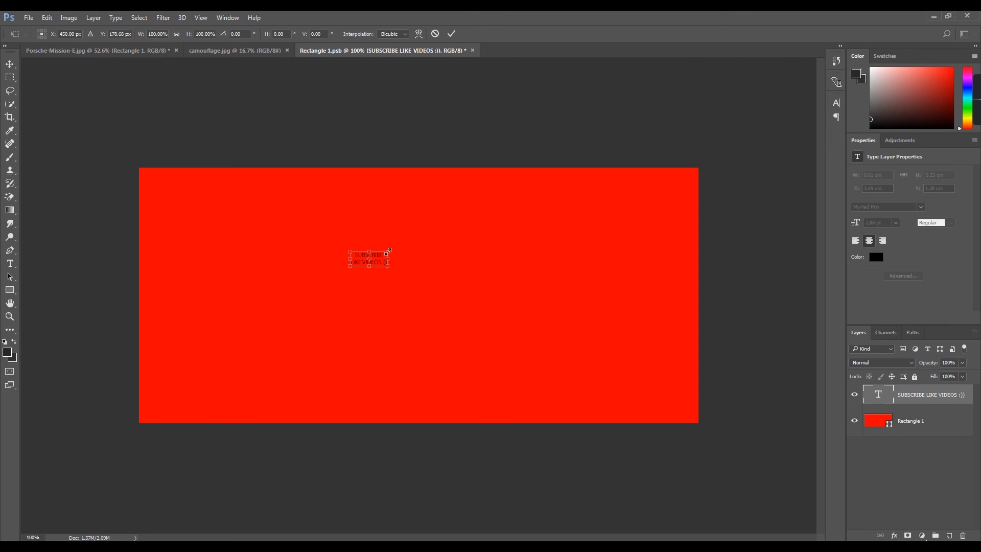
left_click_drag(384, 250, 529, 259)
left_click_drag(481, 301, 486, 285)
key("Return")
Step: Try the ADAM.CG PRO font on the text and settle on the 3x5 font
key("t")
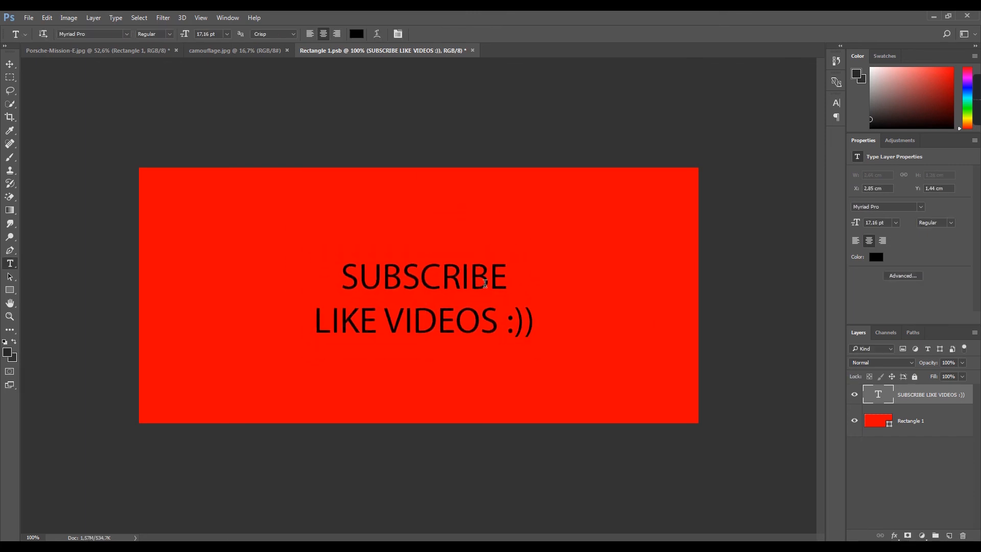
left_click(126, 33)
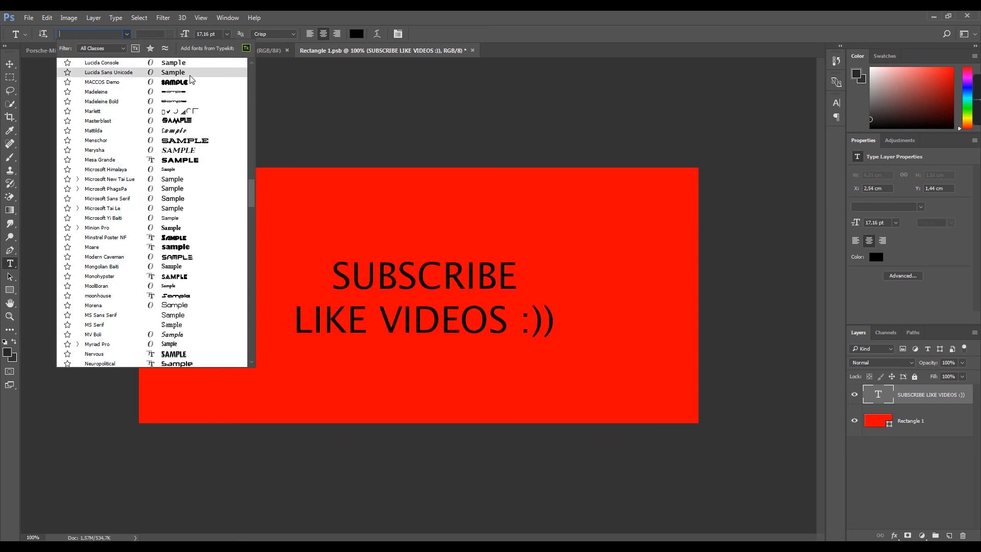
scroll(220, 113, "up", 1)
left_click_drag(253, 196, 258, 95)
scroll(258, 99, "up", 3)
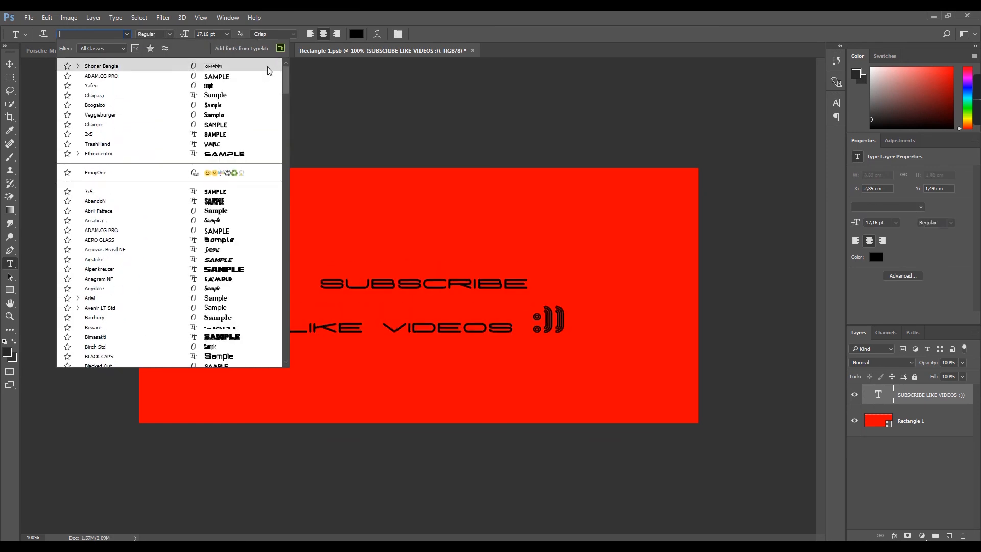
left_click(243, 84)
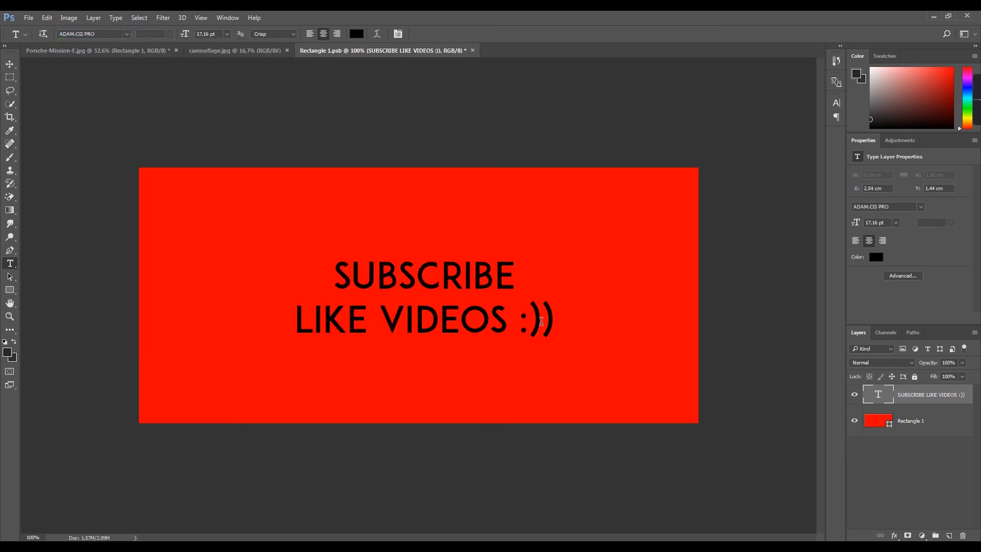
left_click(127, 35)
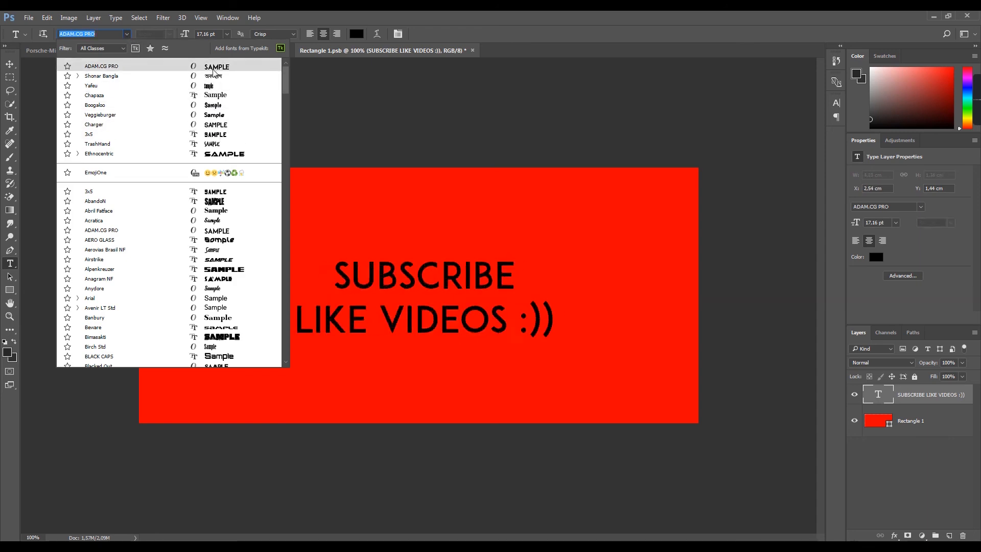
left_click(217, 134)
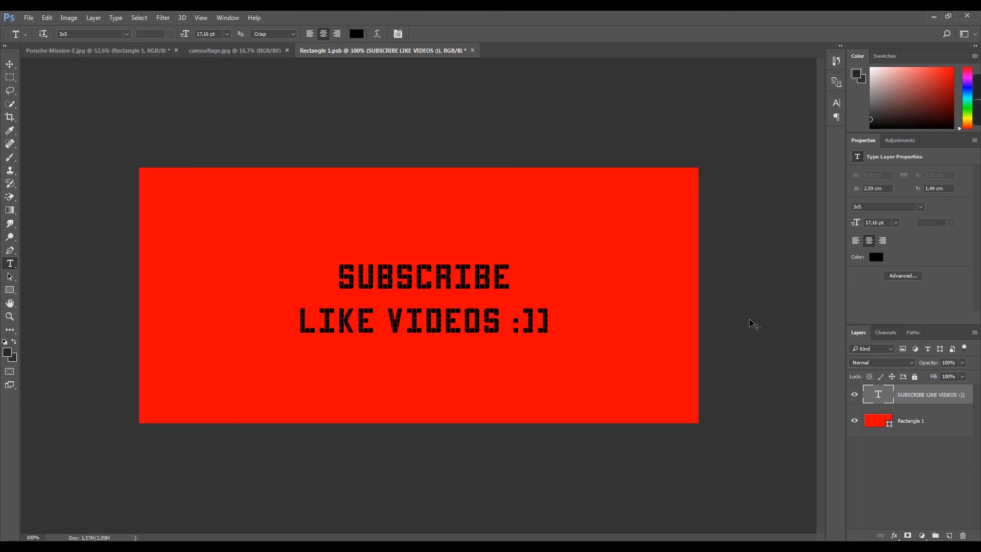
Step: Enlarge the text to about 29 pt so it fills most of the red rectangle, and switch to the Notepad notes
key("ctrl+t")
left_click_drag(548, 256, 621, 190)
key("Return")
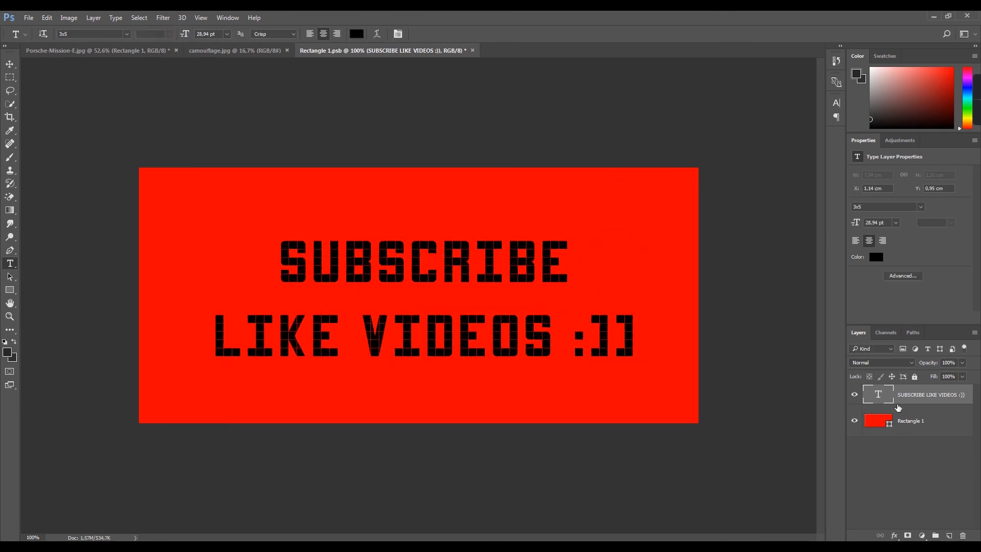
key("alt+Tab")
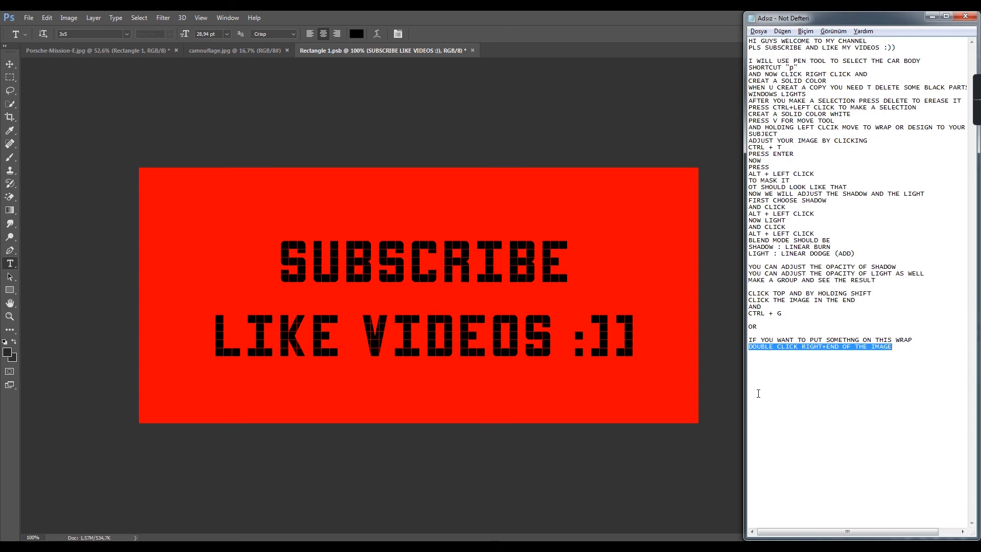
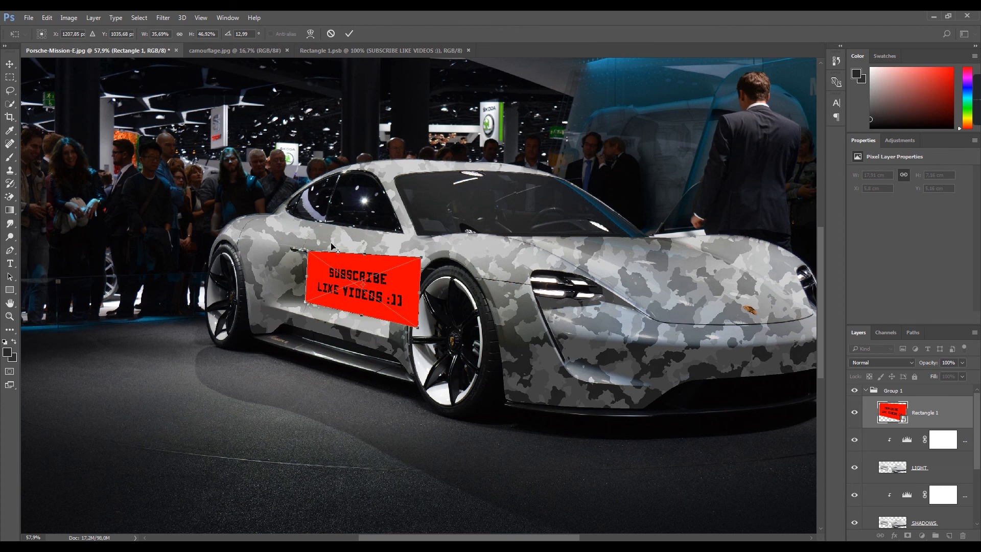
Step: Distort the corners of the red Rectangle 1 artwork to follow the car's door lines between the two wheels
scroll(352, 227, "up", 9)
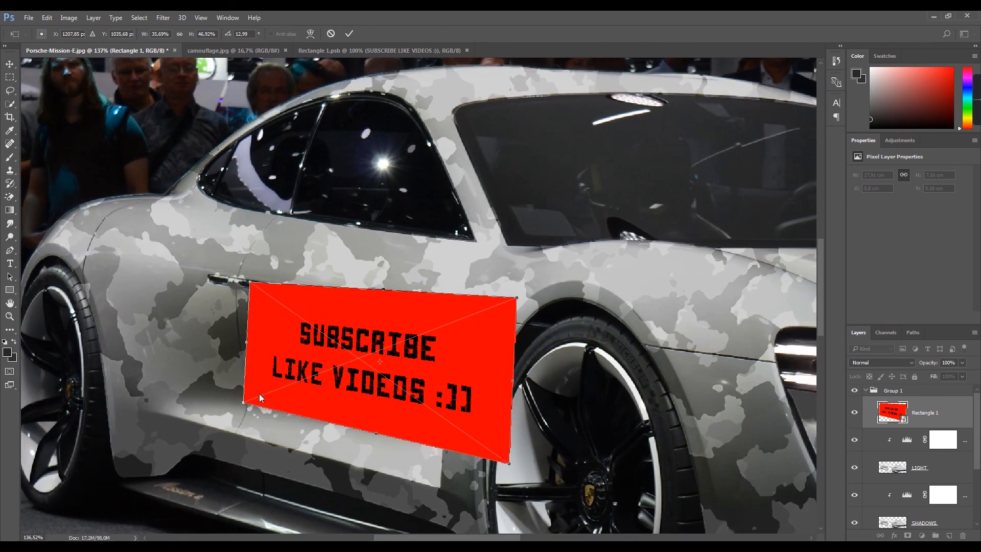
left_click_drag(243, 403, 241, 434)
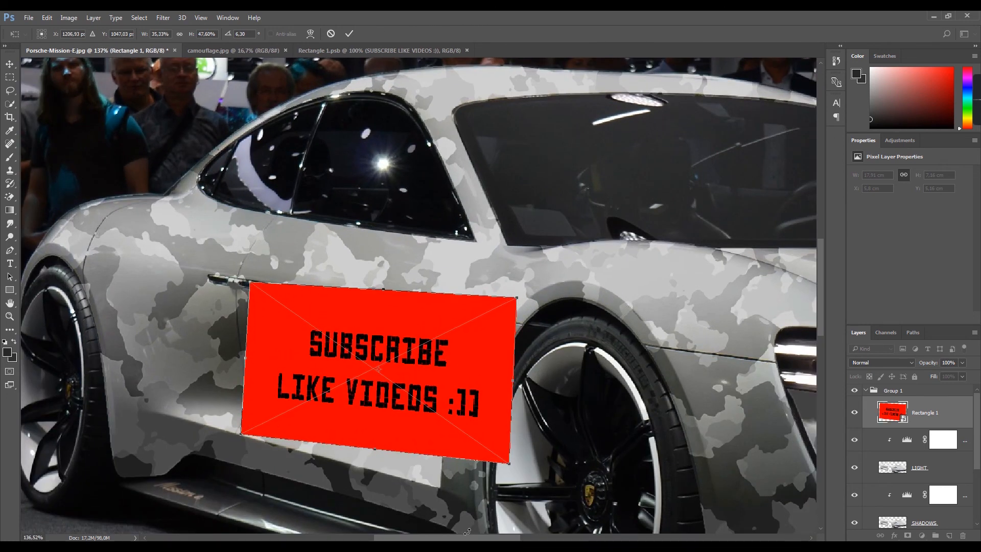
left_click_drag(509, 463, 461, 493)
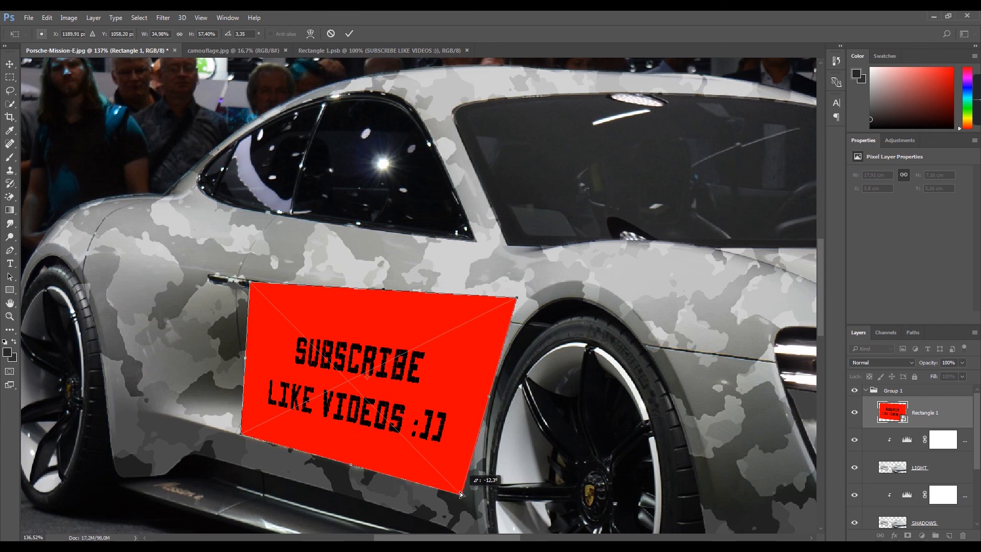
left_click_drag(516, 297, 455, 314)
left_click_drag(252, 284, 234, 280)
left_click_drag(404, 386, 416, 386)
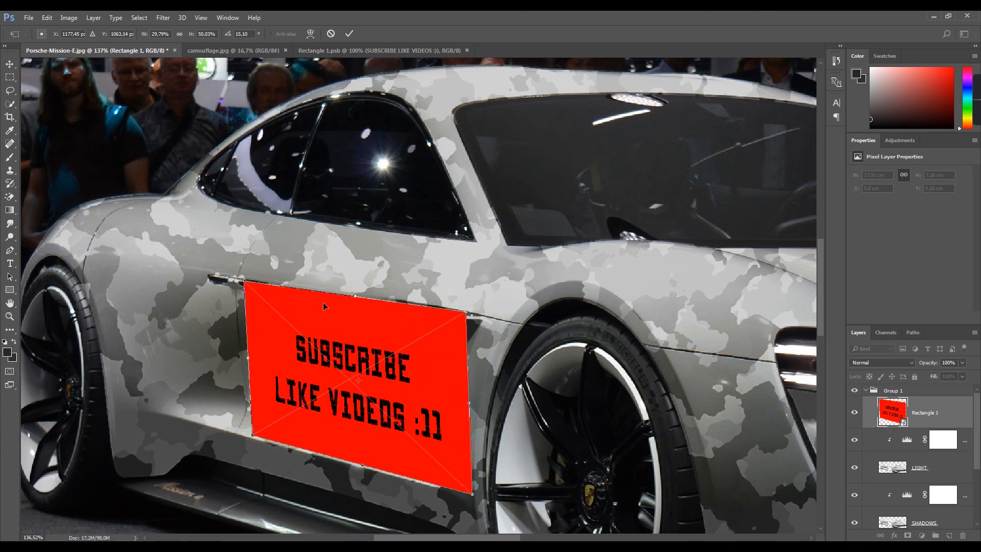
scroll(443, 319, "down", 5)
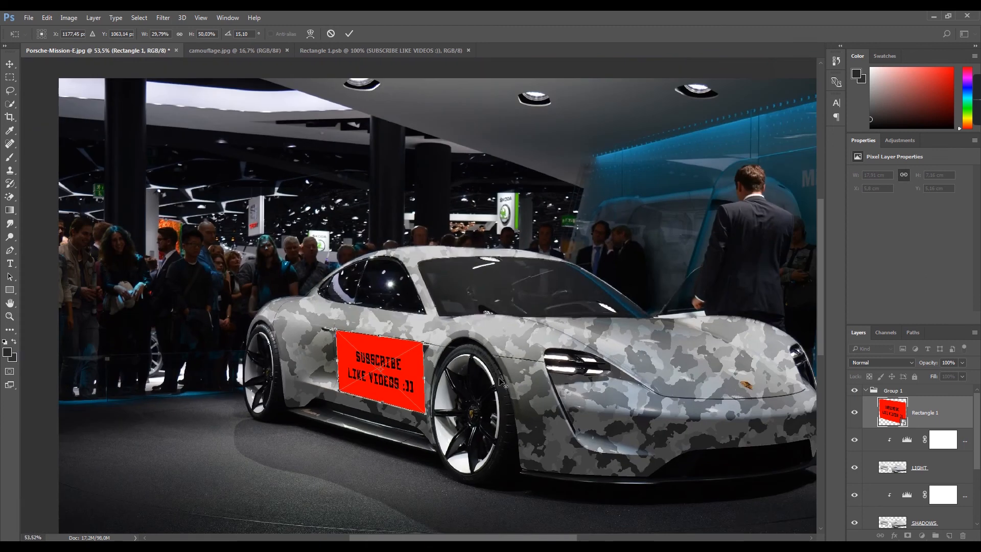
Step: Add "U CAN USES THE LINES OF THE CAR TO MAKE A PERFECT FITMENT", "PRESS ENTER" and "AND" to the Notepad notes
key("alt+Tab")
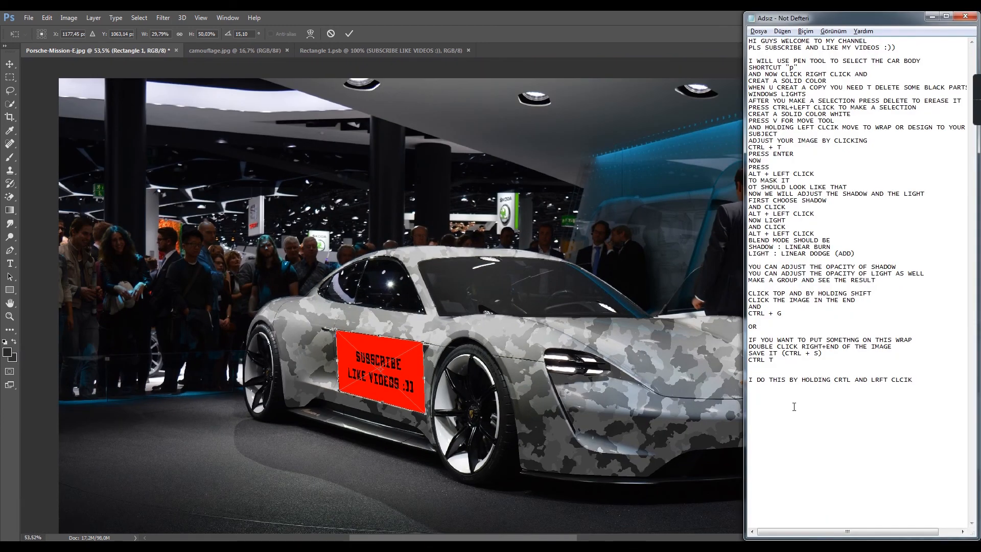
key("BackSpace")
type("ND ")
type("USES T")
type("HE LIN")
type("ES OF THE CAR ")
type("TO M")
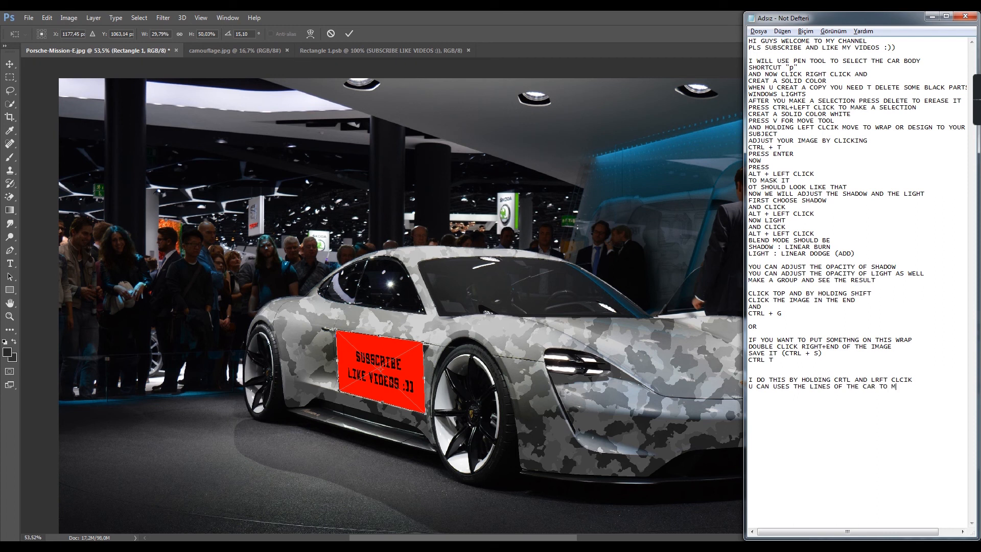
type("AKE A PER")
key("BackSpace")
key("BackSpace")
type("PERC")
type("FE")
type("CT FITM")
type("PRESS ENTER ")
type("AND")
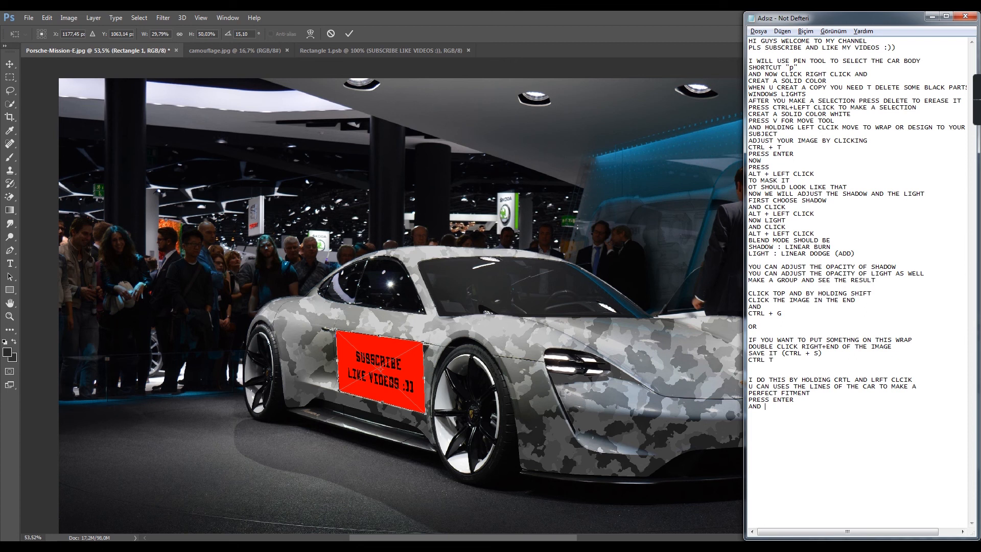
Step: Switch to Photoshop and apply the distortion to the Rectangle 1 smart object
left_click(672, 364)
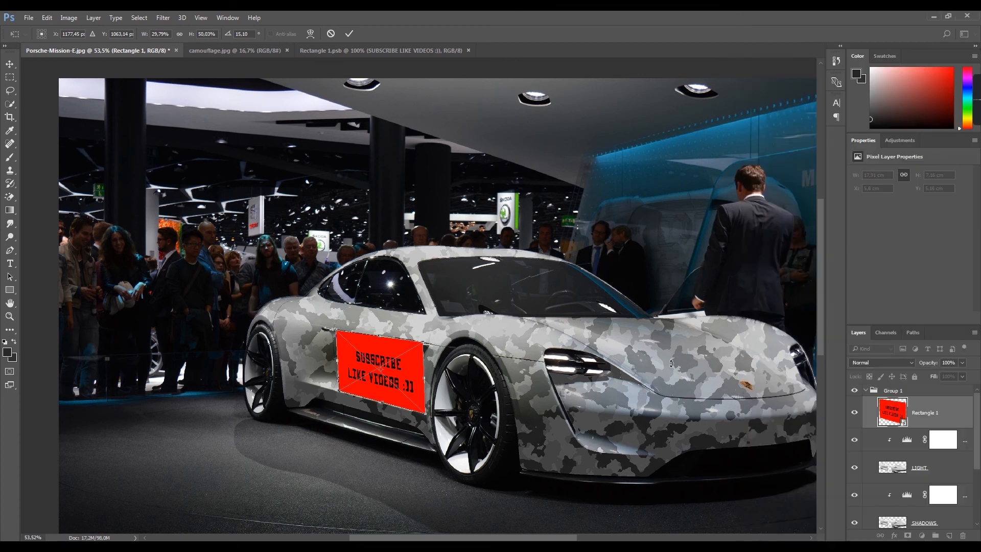
key("Return")
key("t")
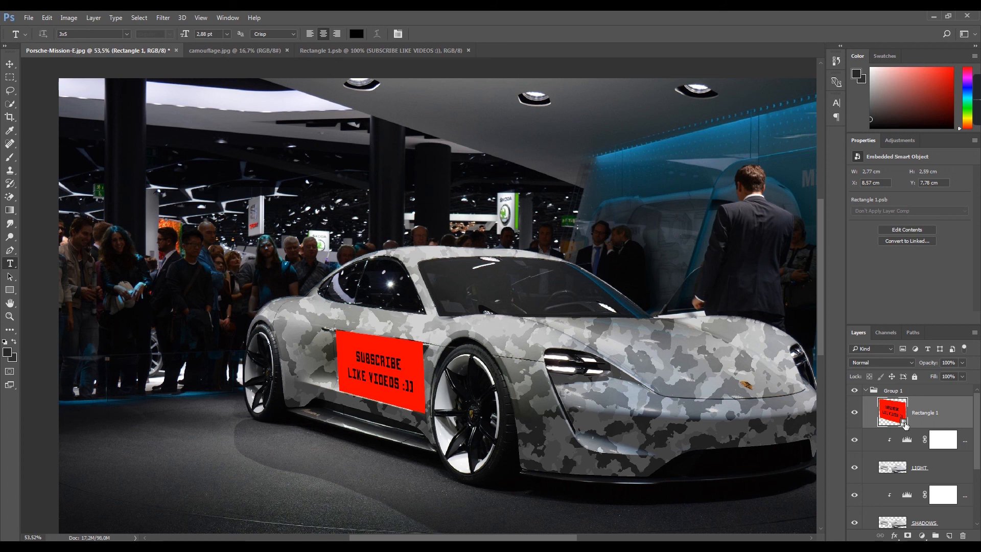
Step: Add a double-click line to the Notepad notes, completing it with "RIGHT+END OF THE IMAGE" copied from the earlier line
key("alt+Tab")
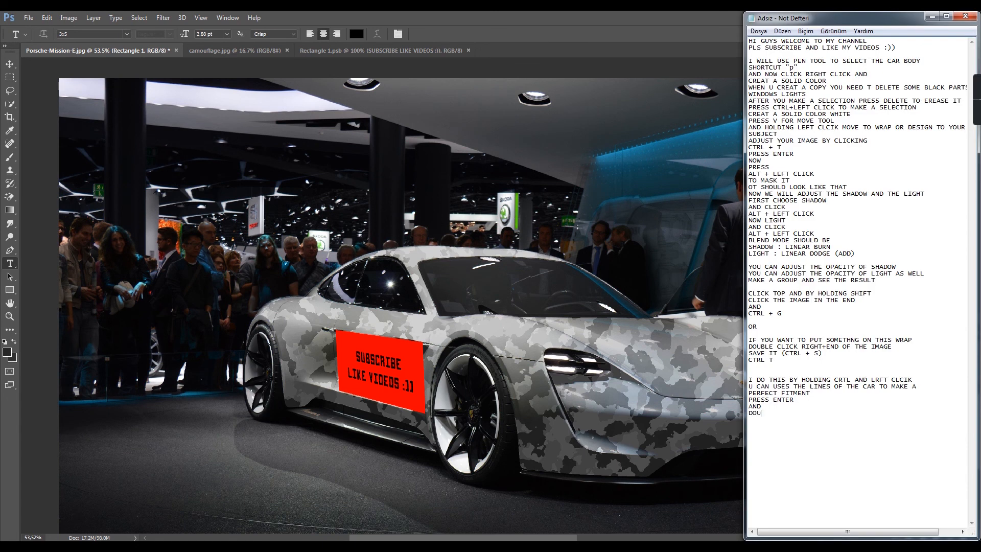
type("BLE CIL")
key("BackSpace")
key("BackSpace")
type("LCIK")
left_click_drag(802, 346, 893, 349)
key("ctrl+c")
left_click(837, 413)
key("ctrl+v")
Step: Switch to Photoshop, hide the red rectangle layer inside the Rectangle 1 smart object and save its contents
key("alt+Tab")
double_click(903, 423)
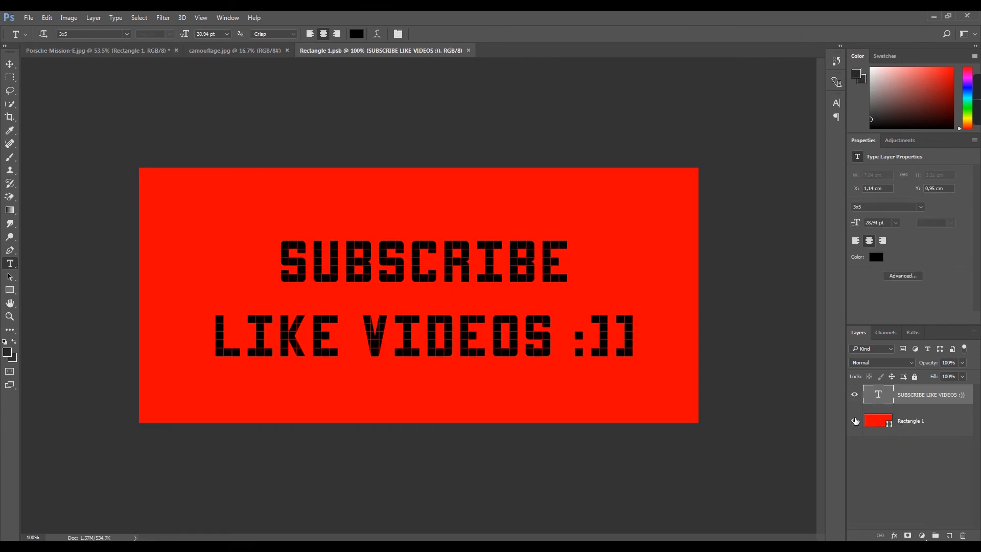
left_click(855, 420)
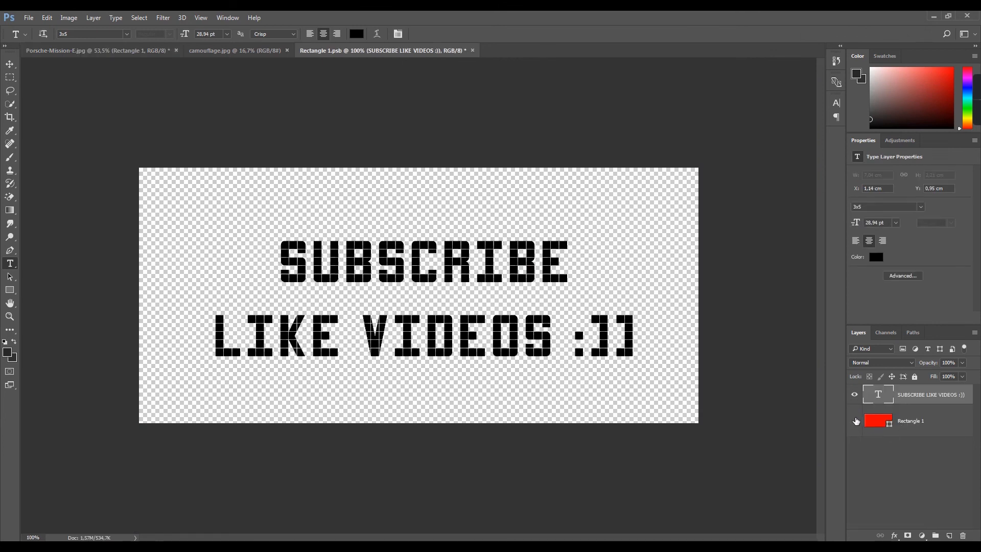
left_click(28, 18)
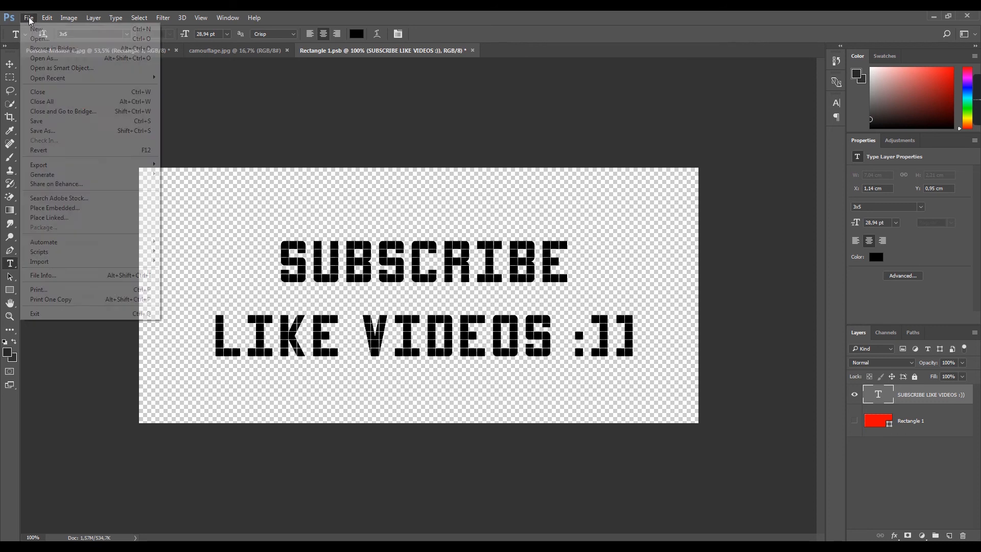
left_click(141, 124)
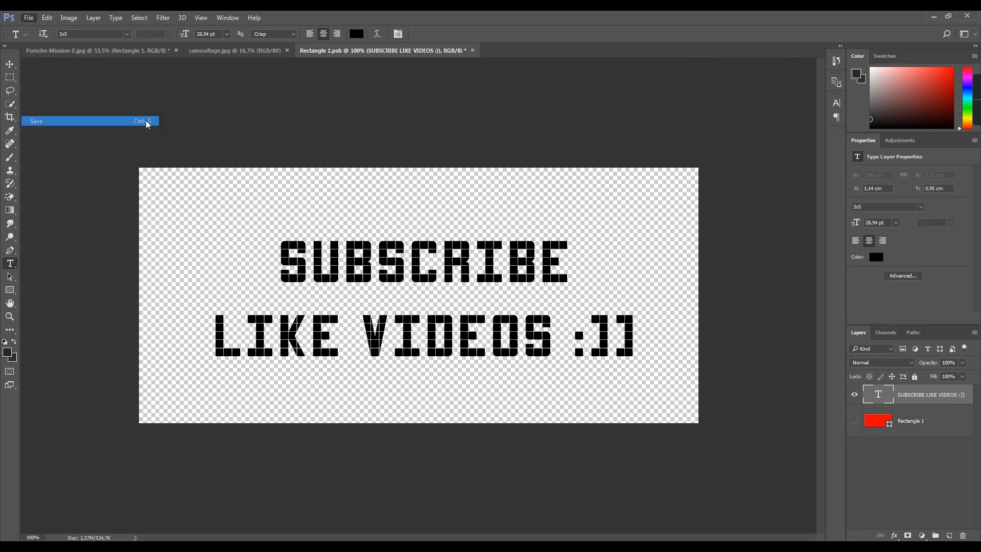
Step: In the Porsche document, move the lettering on the door about 0.16 cm left and 0.12 cm up
left_click(147, 52)
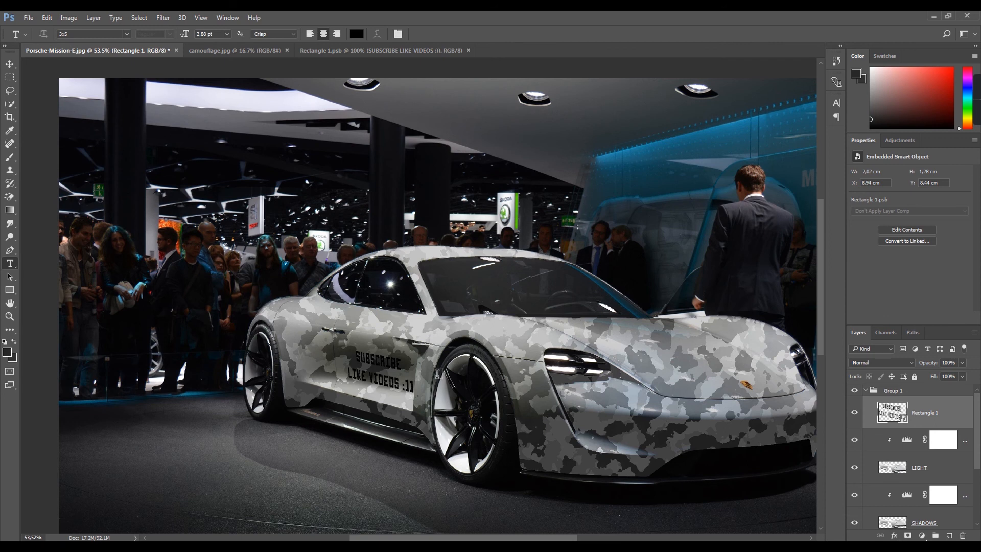
scroll(367, 393, "up", 3)
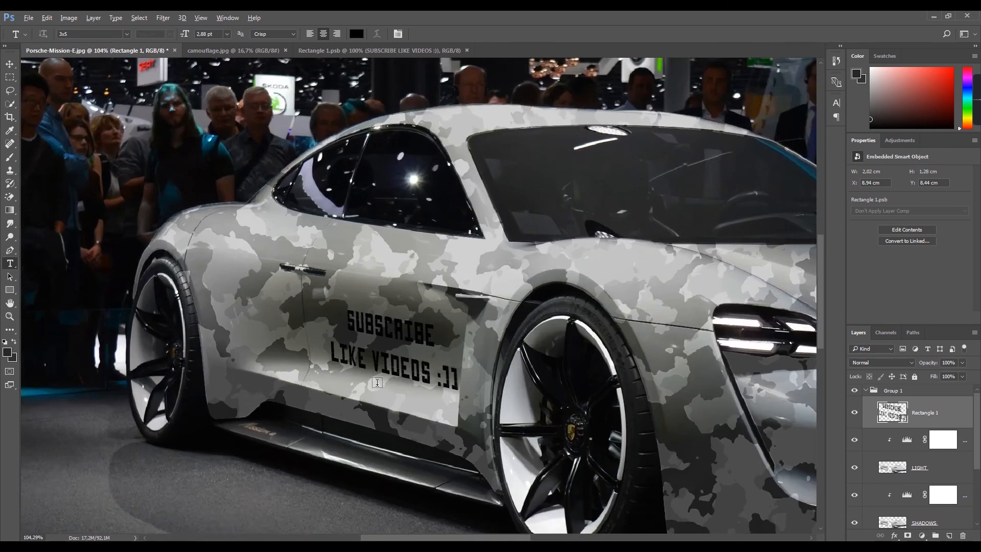
scroll(376, 382, "up", 3)
left_click(10, 64)
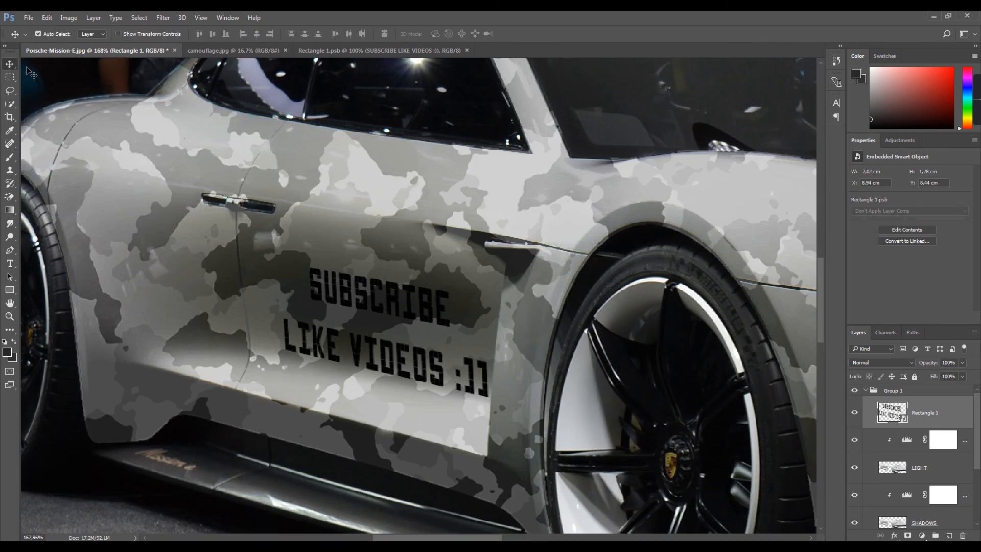
right_click(13, 64)
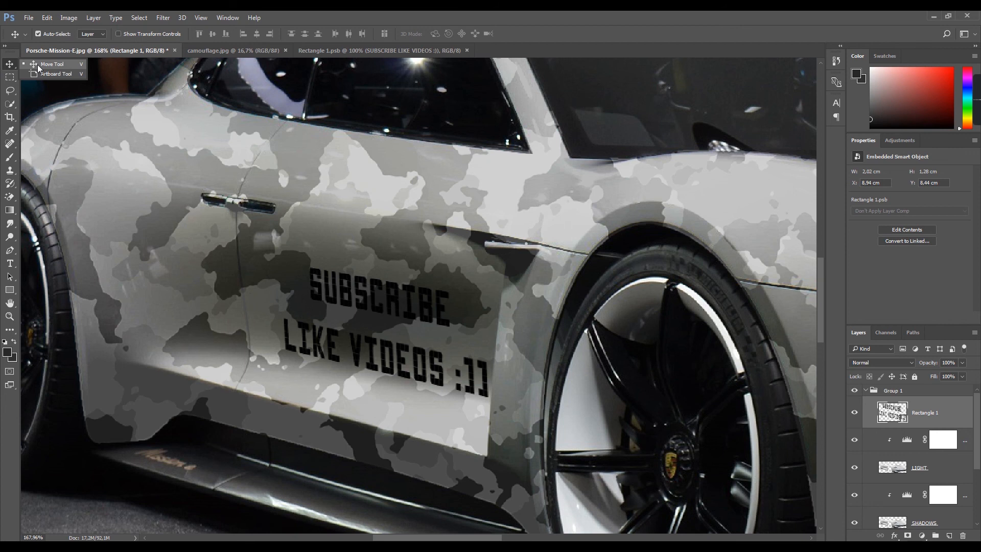
left_click(38, 64)
left_click_drag(372, 300, 355, 277)
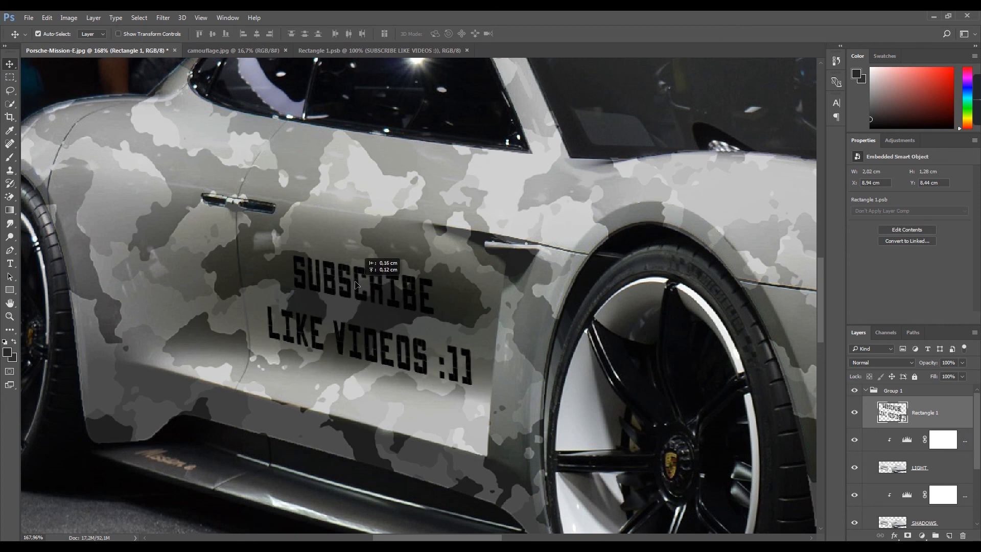
scroll(365, 274, "right", 2)
scroll(366, 271, "down", 5)
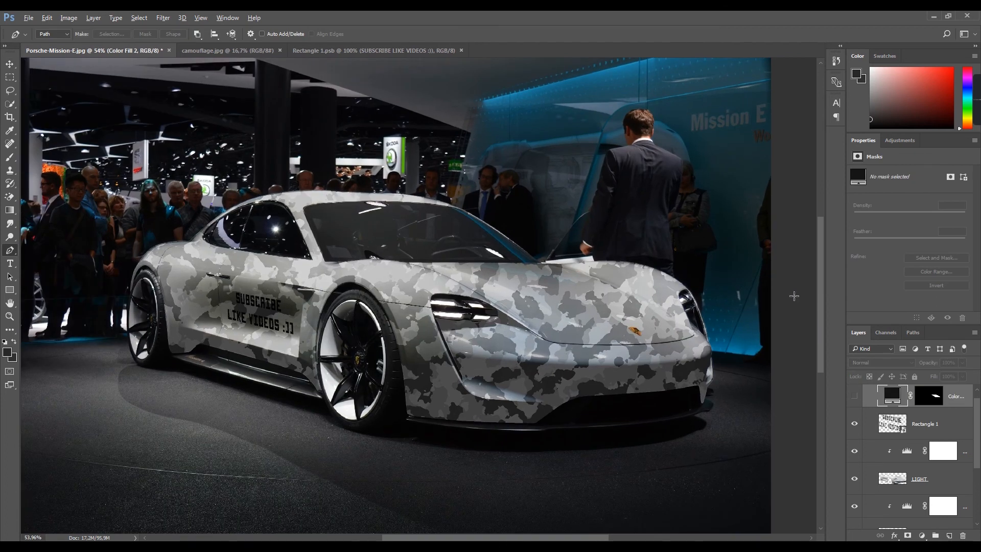
Step: Convert the camouflage Layer 1 in the Porsche document to a smart object
scroll(794, 294, "up", 1)
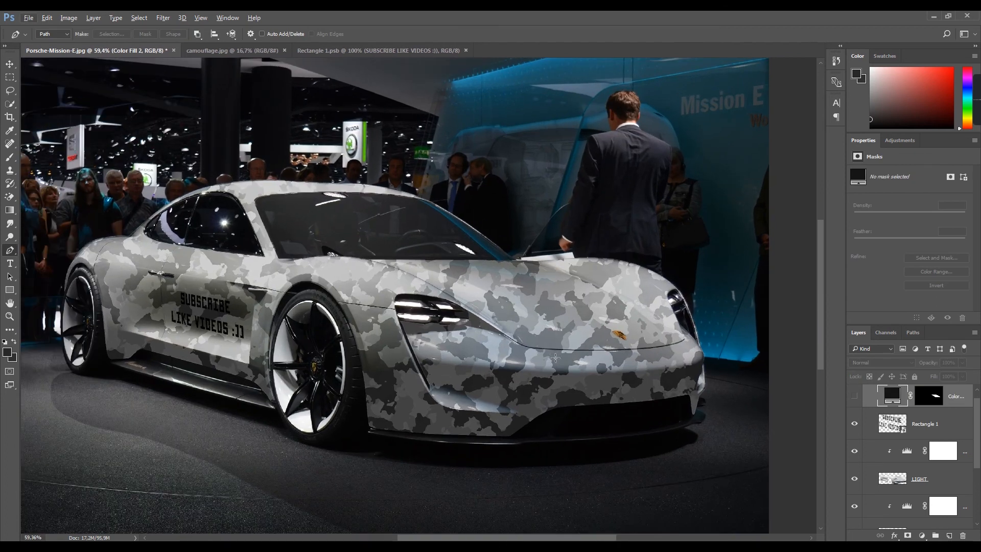
scroll(930, 437, "down", 5)
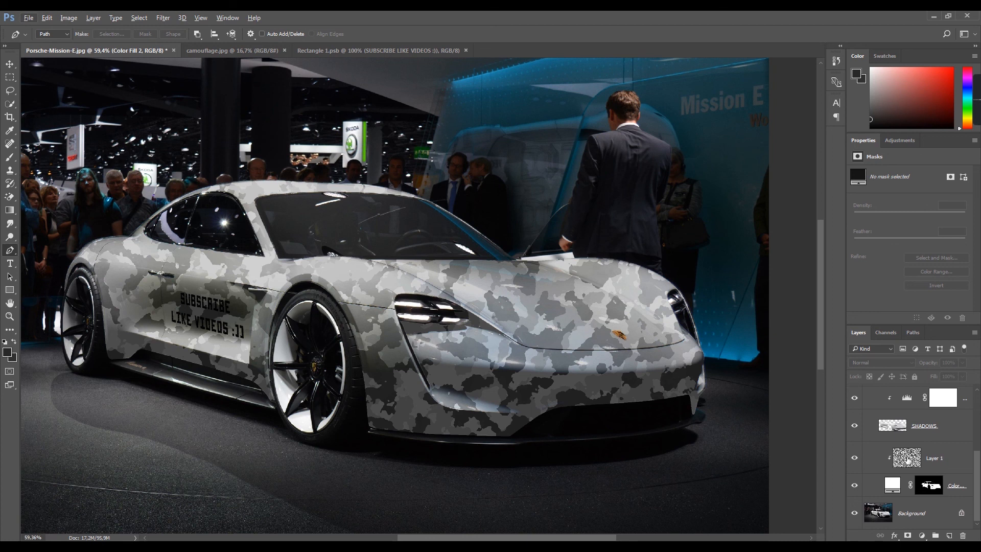
left_click(908, 459)
right_click(908, 460)
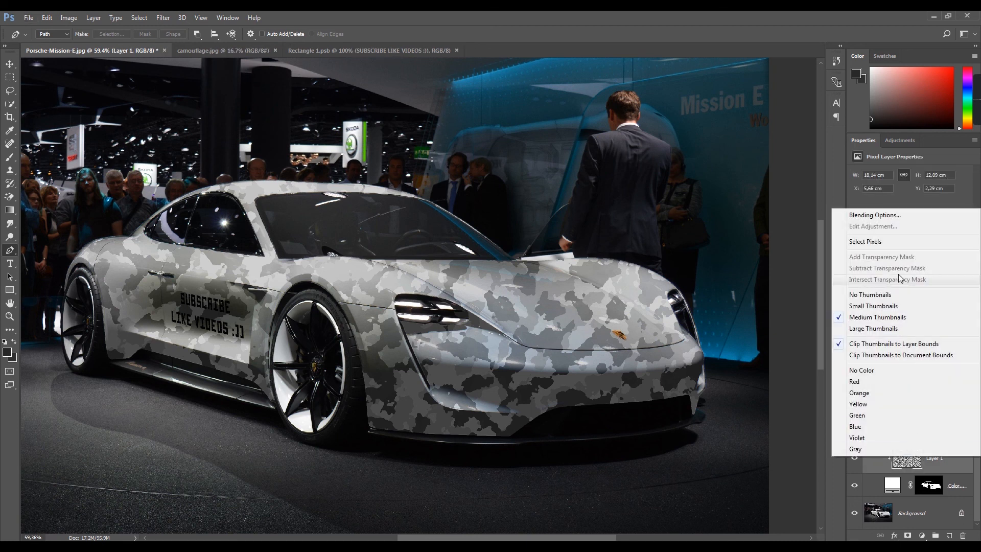
left_click(957, 467)
right_click(957, 467)
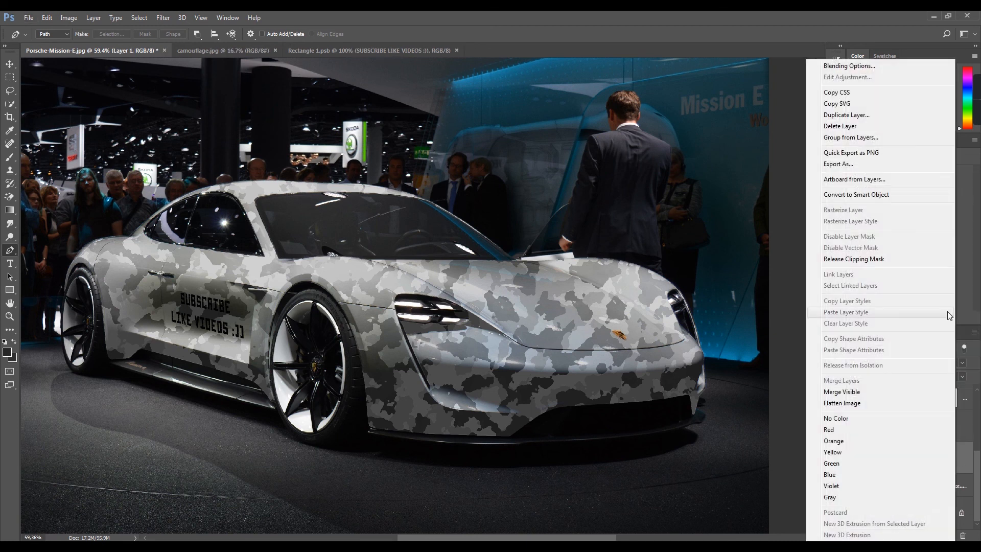
left_click(901, 195)
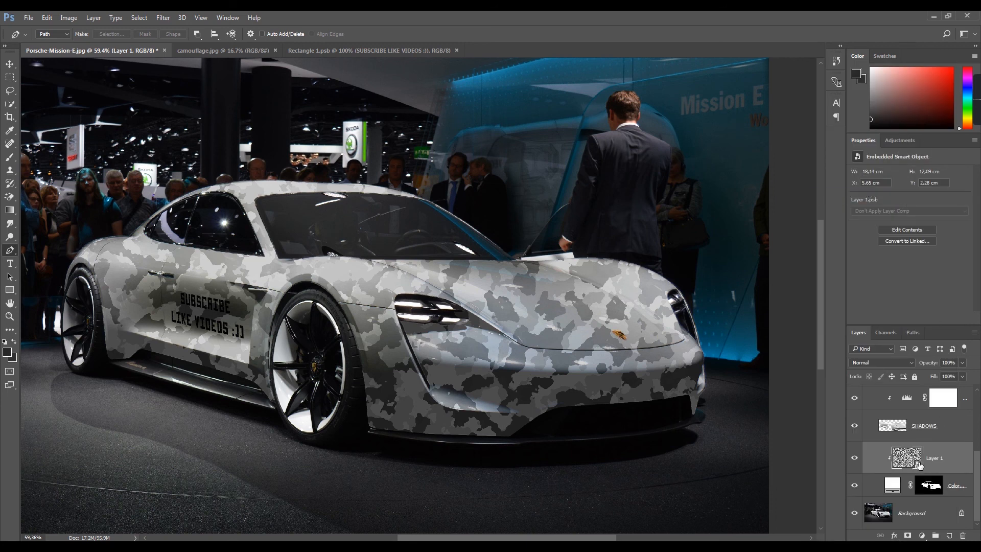
Step: Inside the camouflage smart object, add a Levels adjustment with black input 52, save the contents and return to the Porsche document
double_click(920, 465)
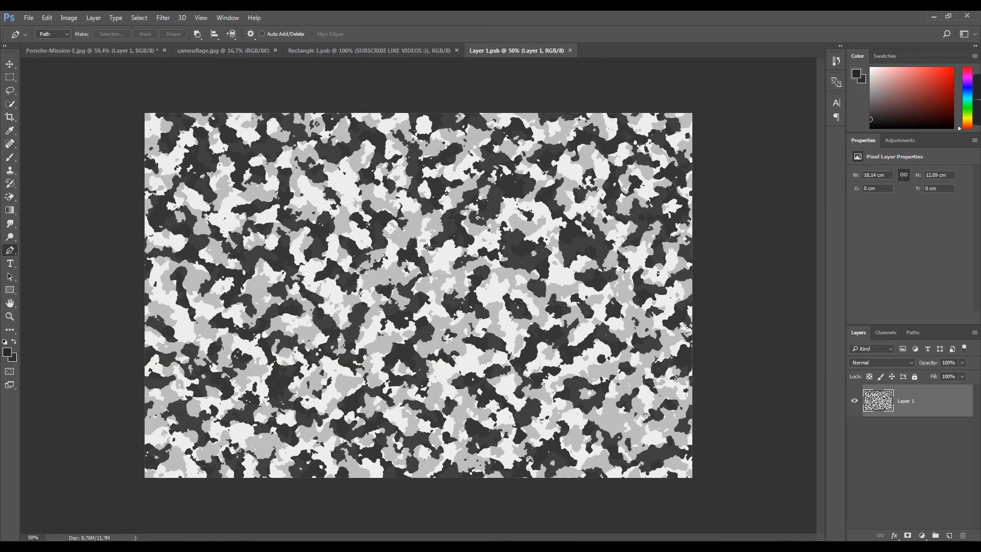
left_click(923, 535)
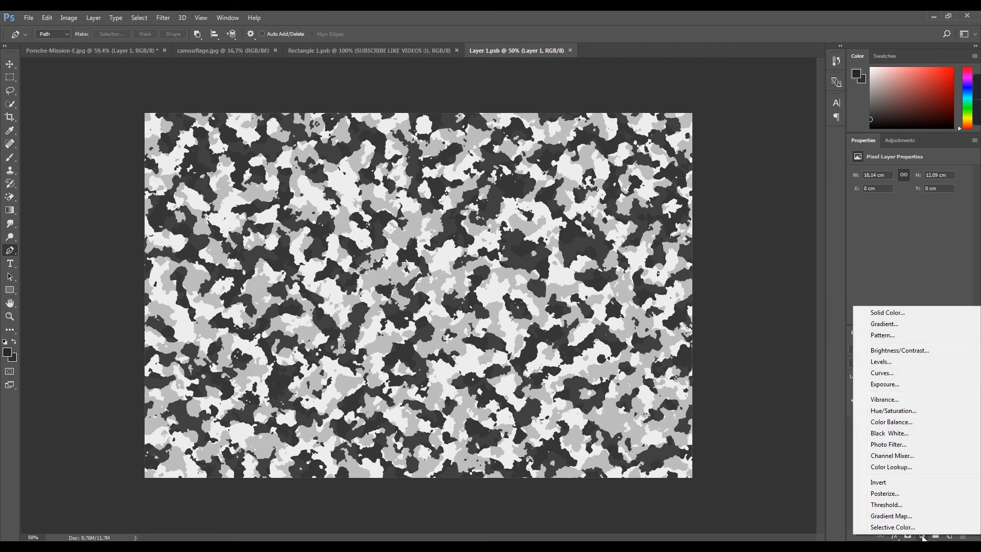
left_click(913, 364)
left_click_drag(866, 246, 888, 249)
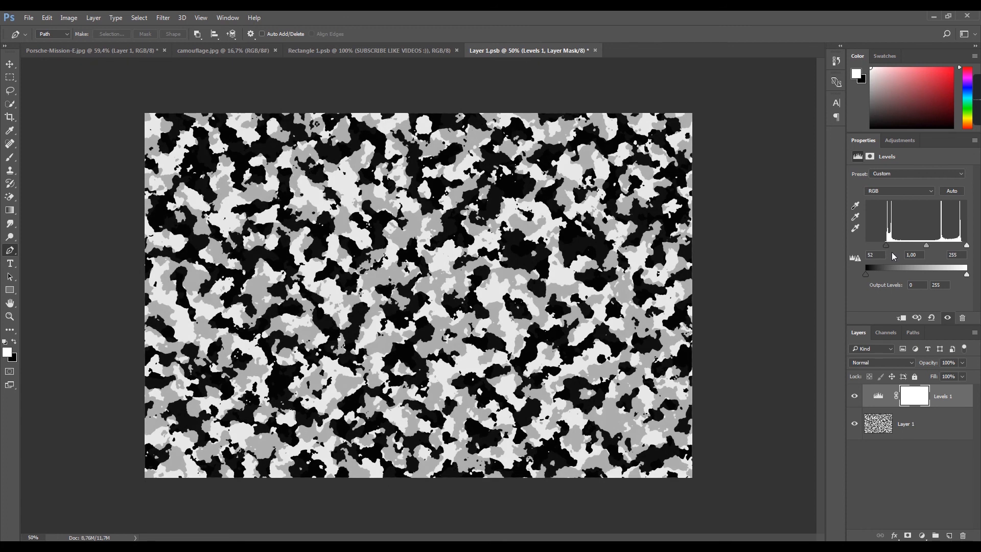
key("ctrl+s")
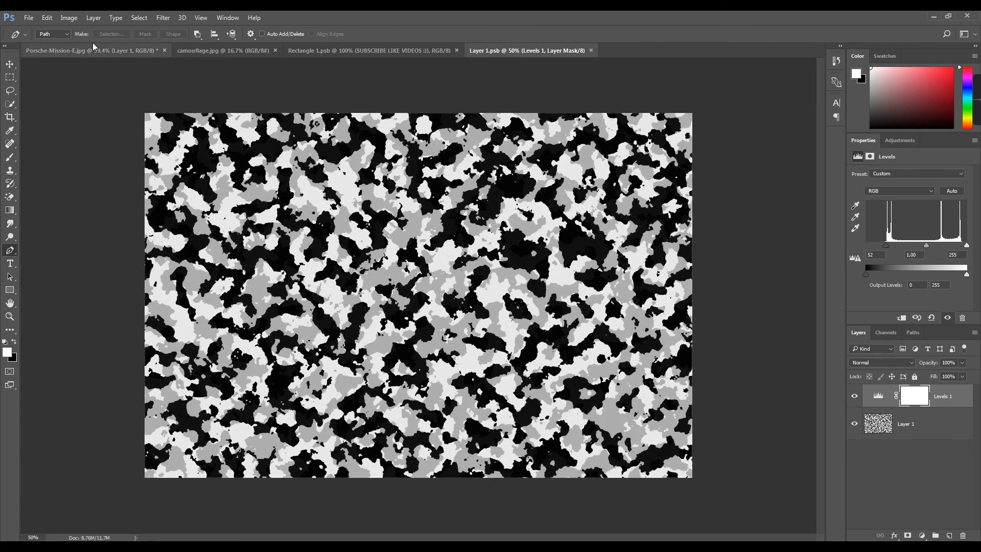
left_click(29, 18)
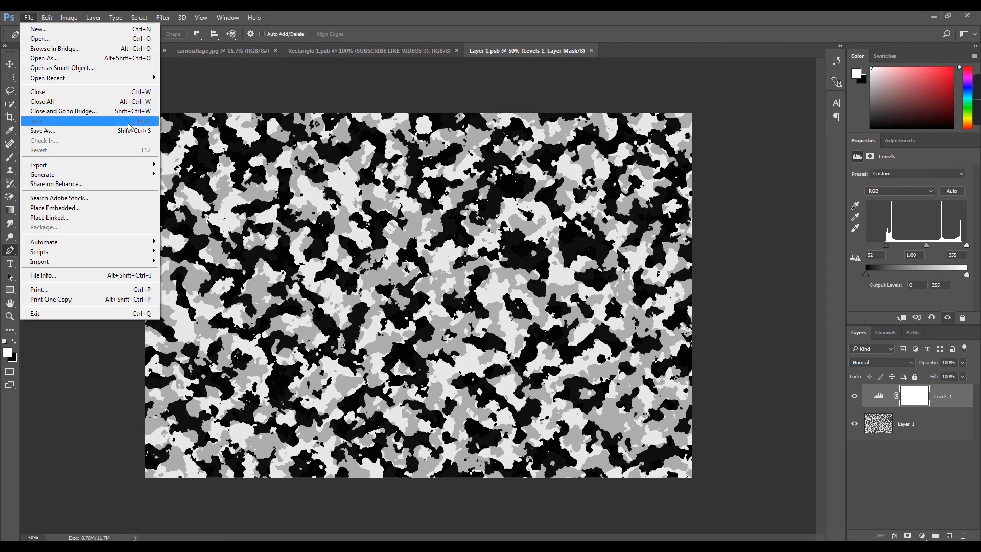
left_click(228, 87)
left_click(112, 55)
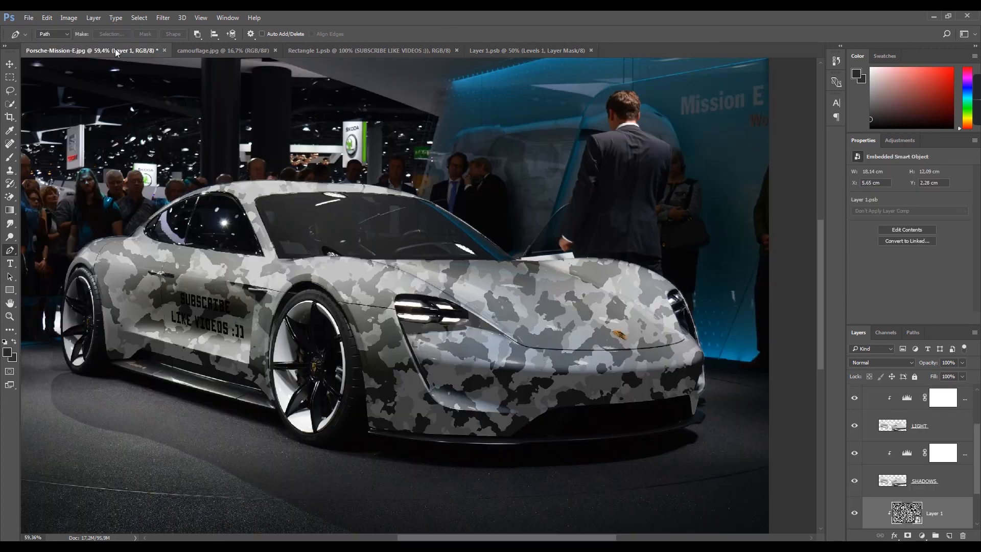
Step: Examine the darkened camouflage across the car's body and around the door lettering, both overall and close up
scroll(914, 491, "down", 2)
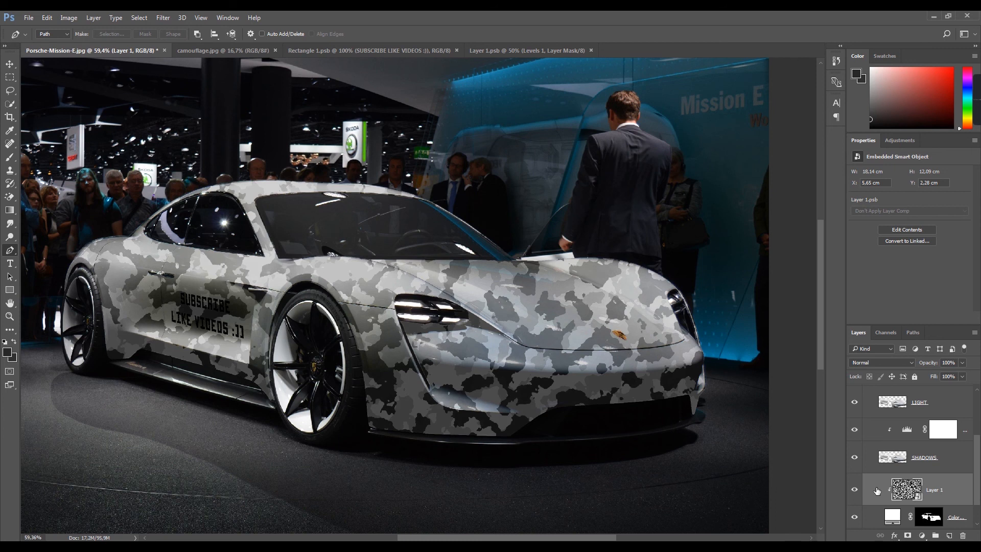
scroll(610, 376, "down", 1)
scroll(794, 362, "up", 1)
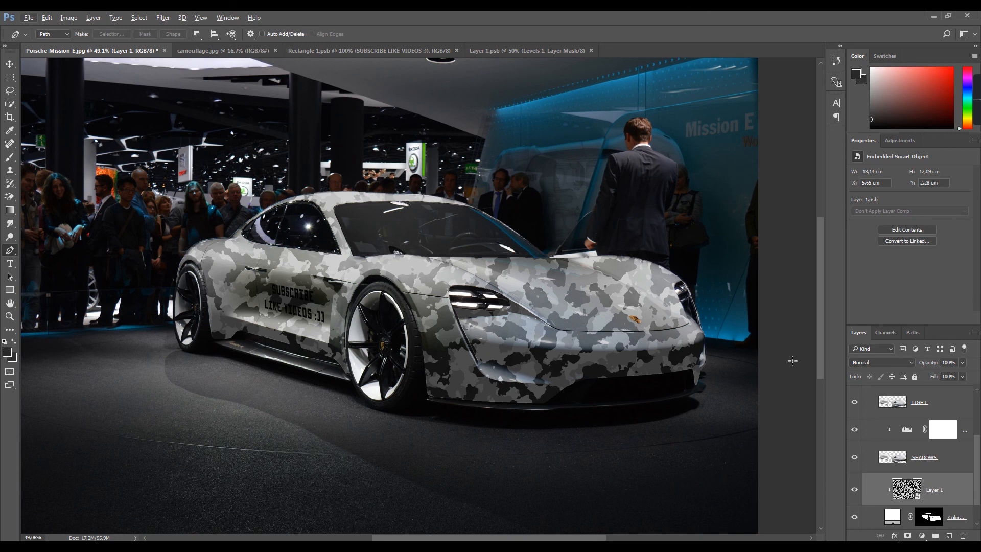
scroll(815, 353, "up", 2)
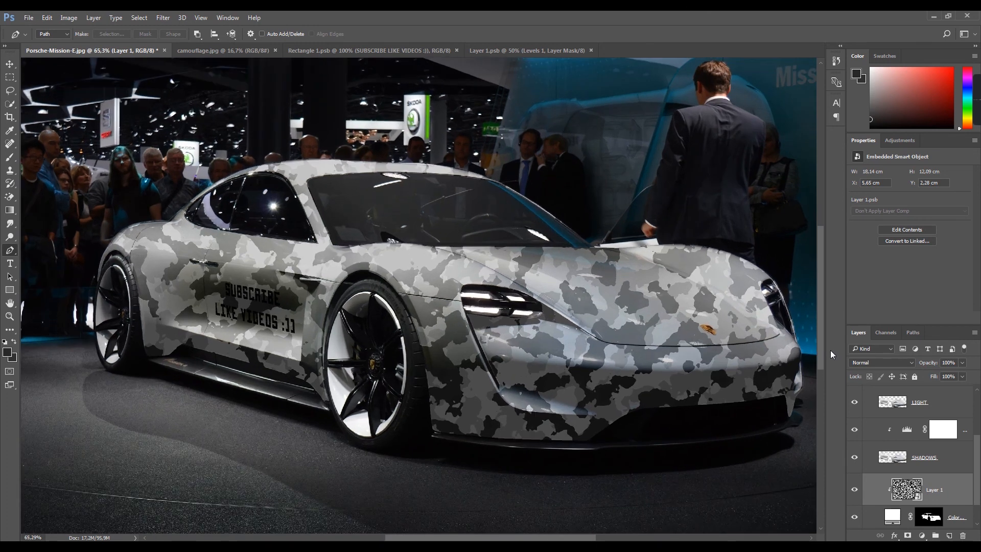
left_click_drag(606, 337, 573, 333)
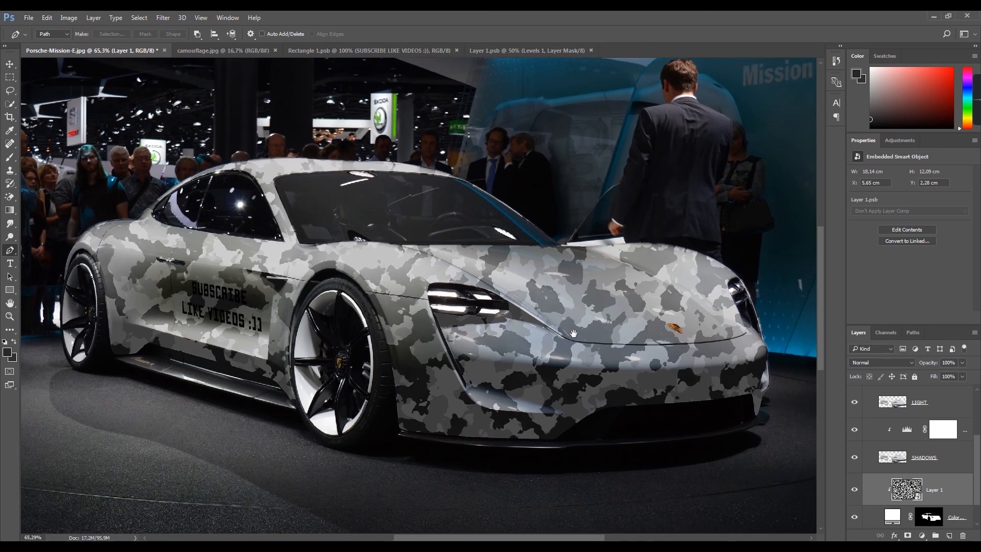
scroll(574, 333, "down", 2)
scroll(570, 339, "up", 1)
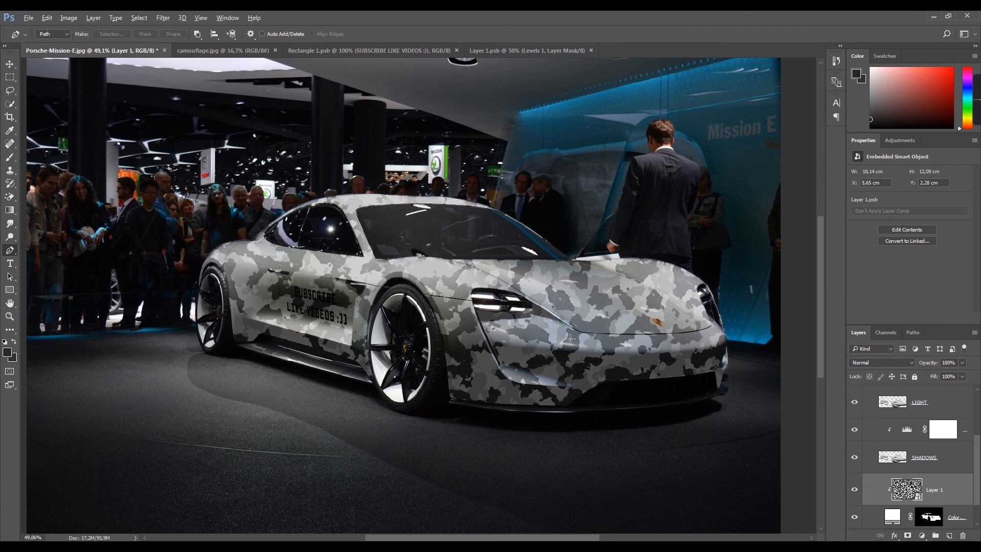
key("alt")
scroll(347, 367, "up", 5)
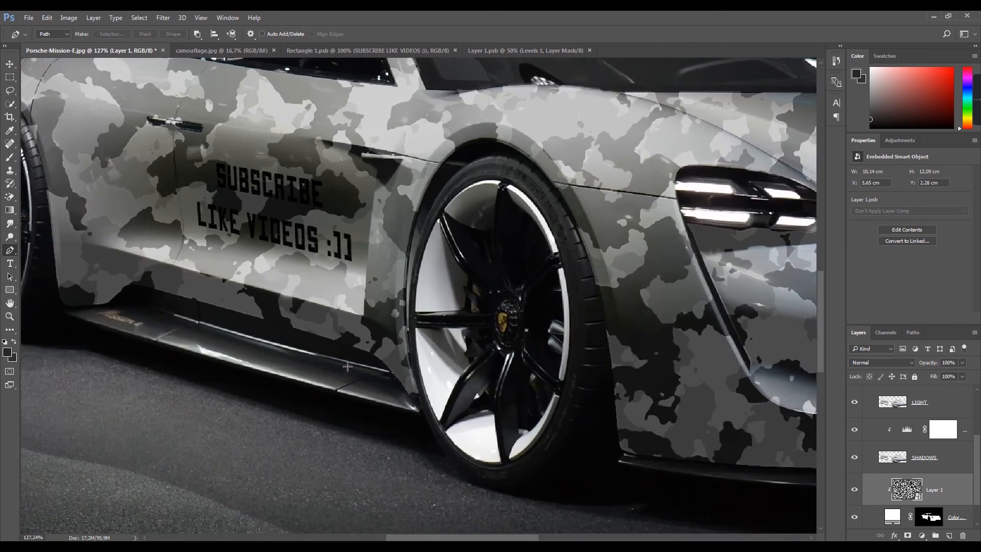
scroll(347, 367, "down", 6)
scroll(335, 311, "up", 4)
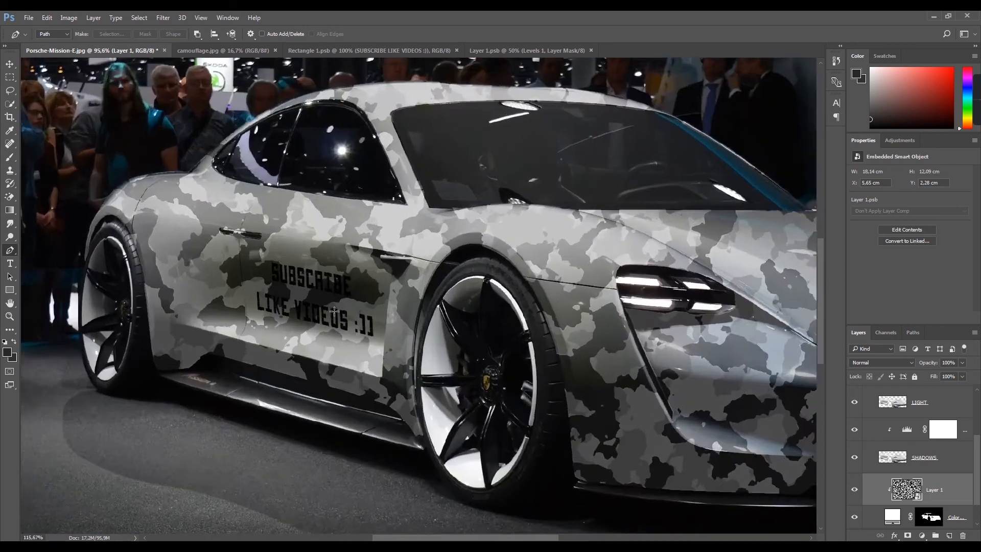
scroll(334, 311, "up", 2)
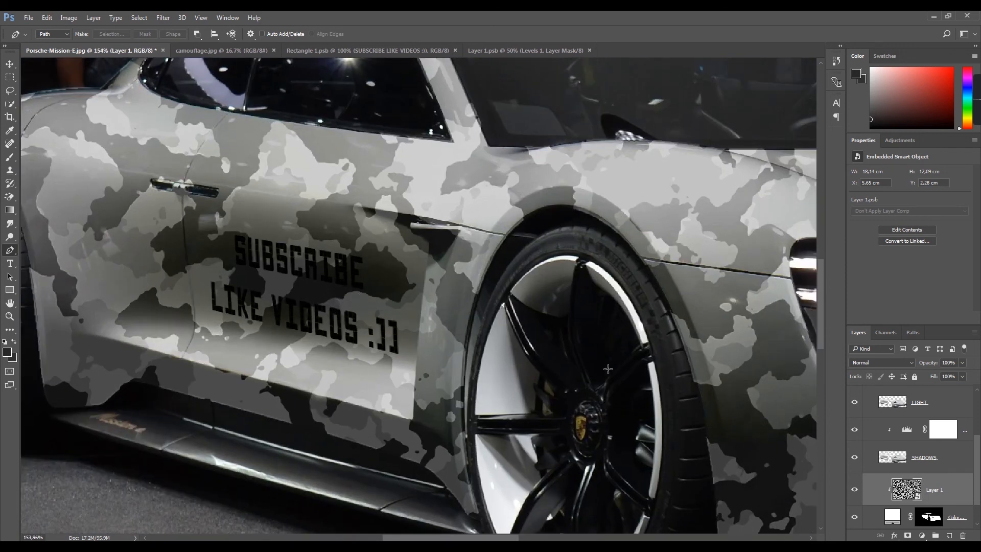
scroll(892, 457, "up", 3)
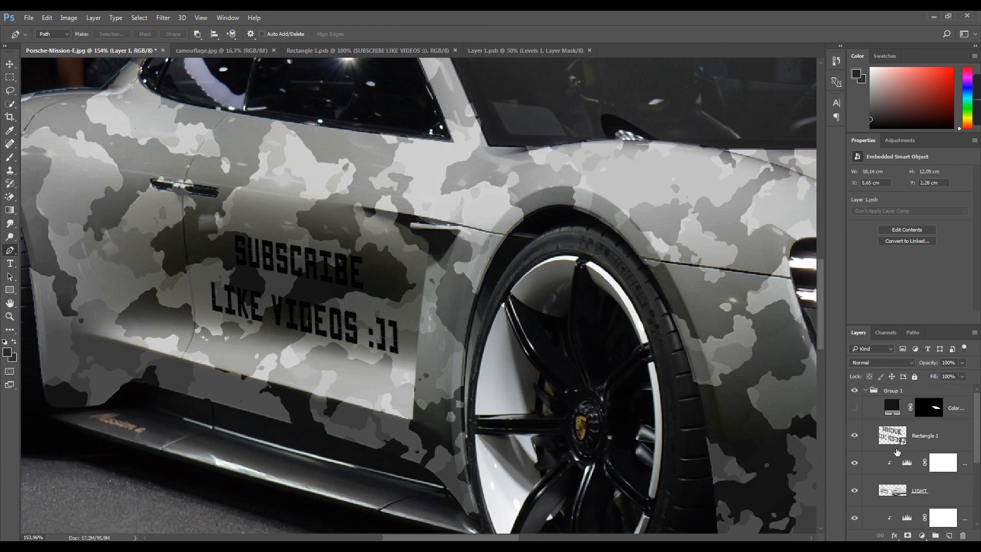
Step: Switch to Notepad and replace the line about the hood color with "U CAN ADD YOUR LOGO IF YOU WANT"
key("alt+Tab")
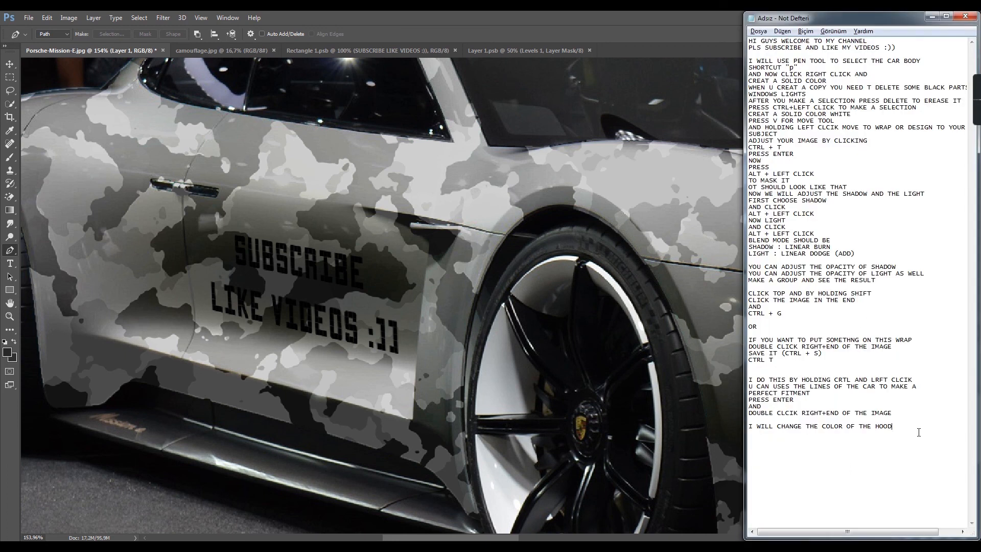
type("U CAN ADD YOU LOGO HERE")
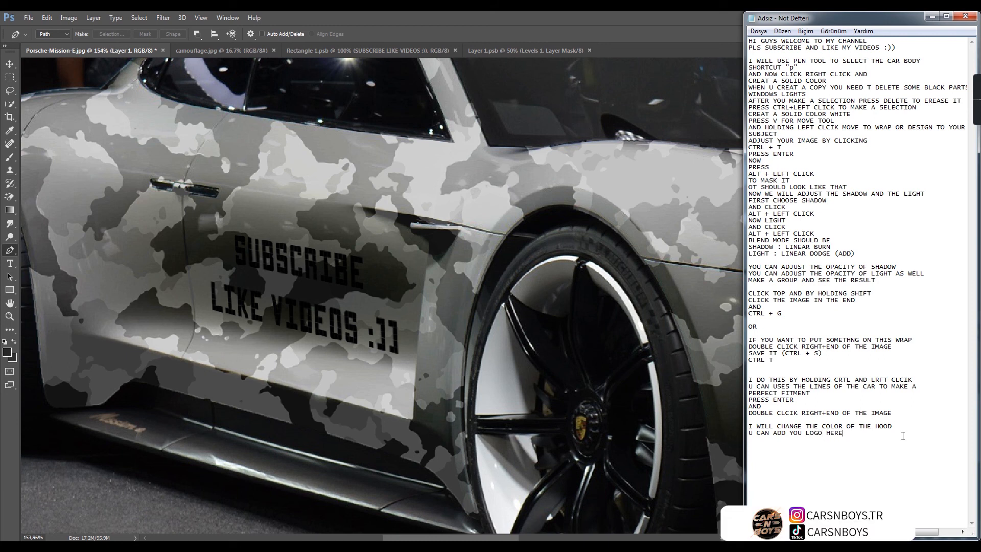
left_click_drag(903, 436, 753, 433)
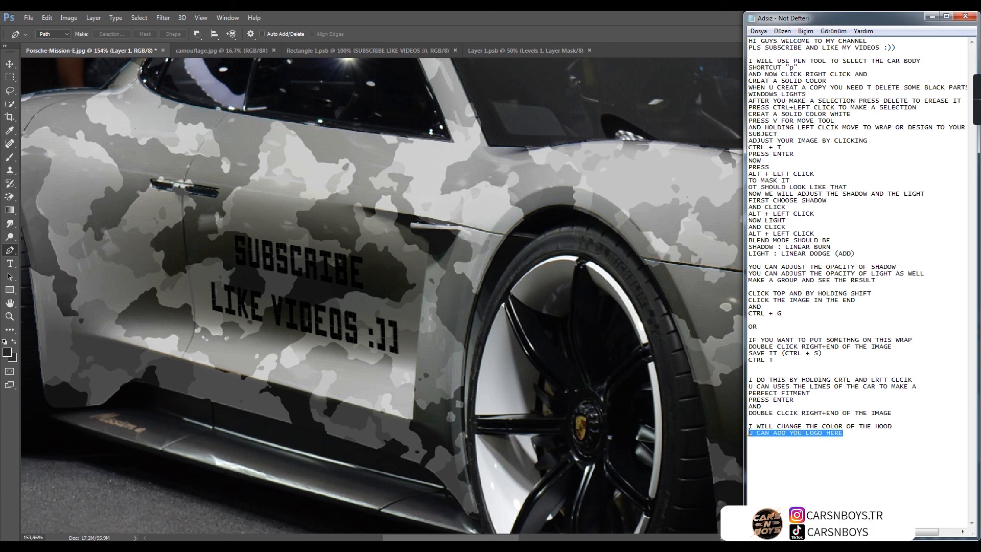
key("BackSpace")
left_click_drag(910, 425, 750, 422)
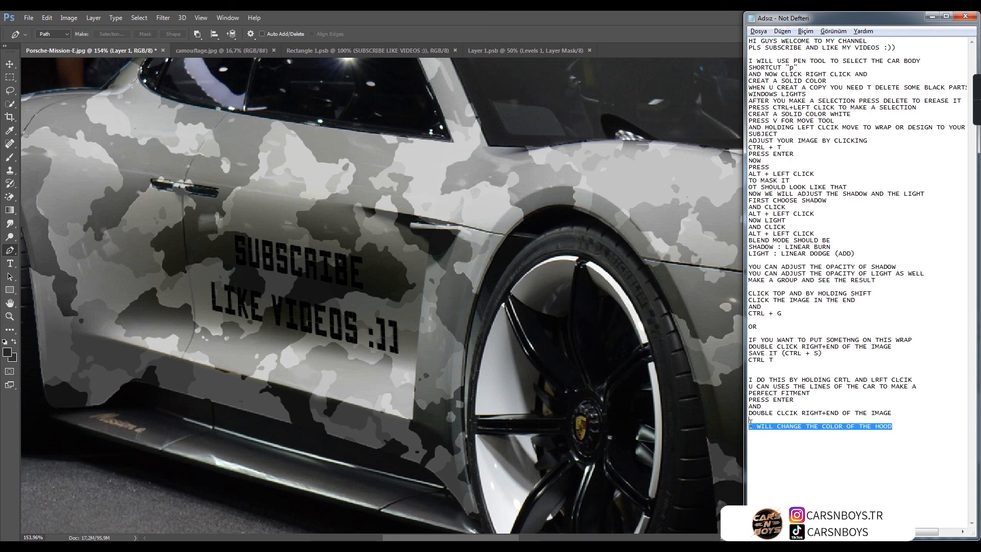
type("U CAN ADD YOU LOGO HERE")
left_click_drag(861, 437, 741, 421)
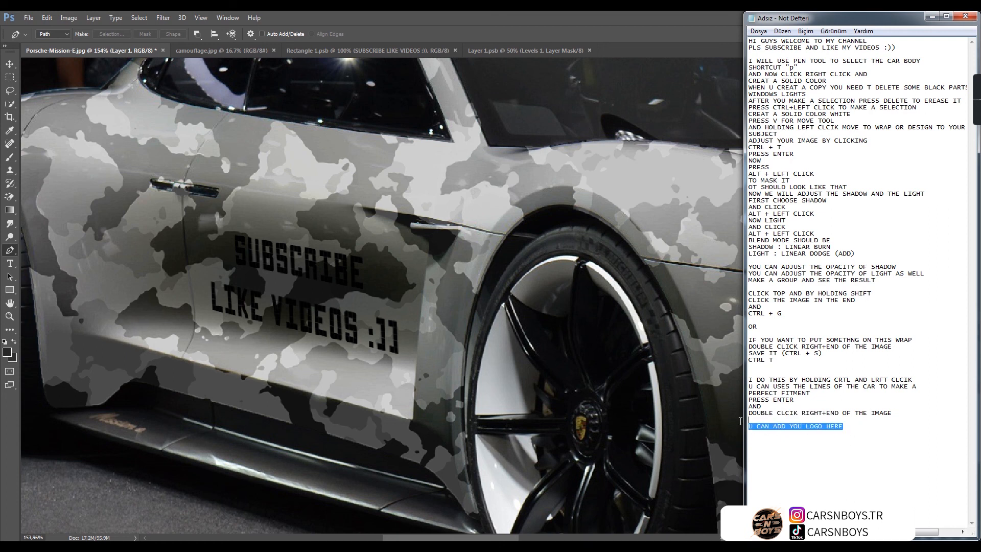
type("U CA")
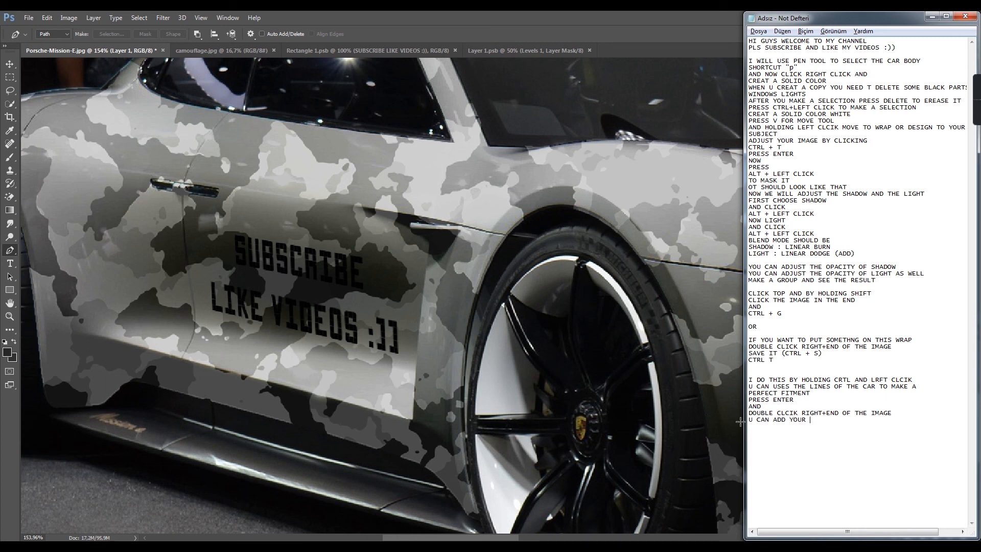
type("N ADD YOUR LOGO IF YOU WANT")
key("Return")
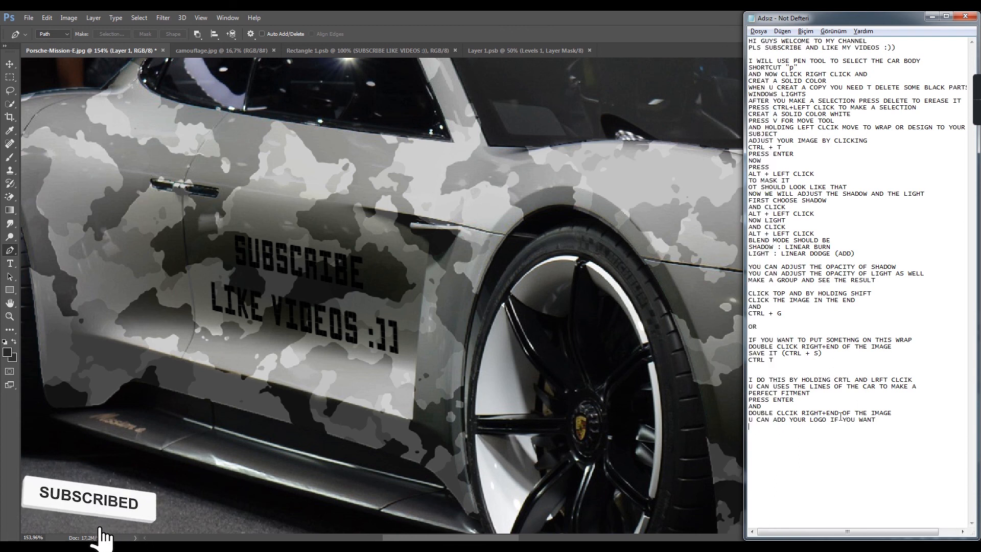
Step: Switch to Photoshop and hide the Rectangle 1 lettering layer on the car door
left_click(712, 387)
scroll(633, 360, "down", 3)
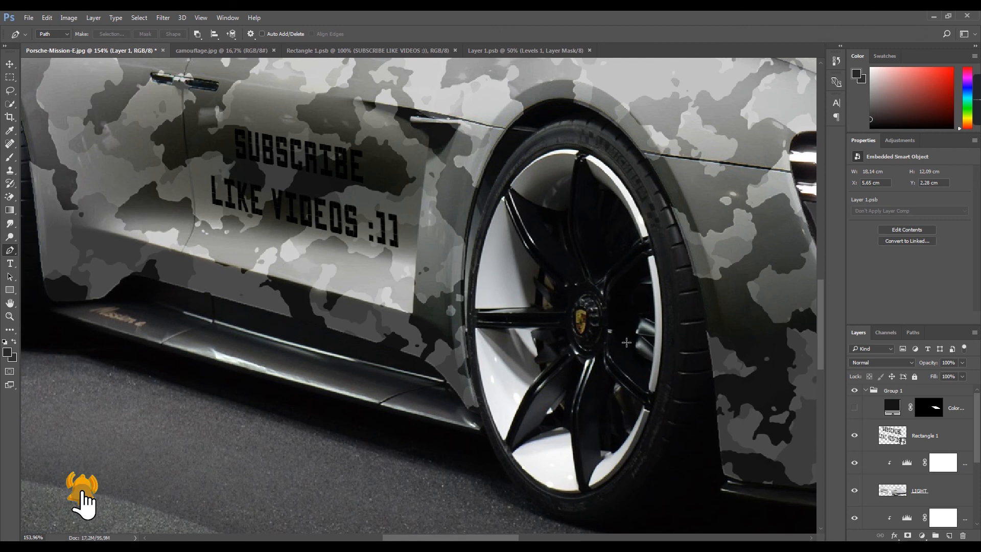
scroll(424, 311, "down", 3)
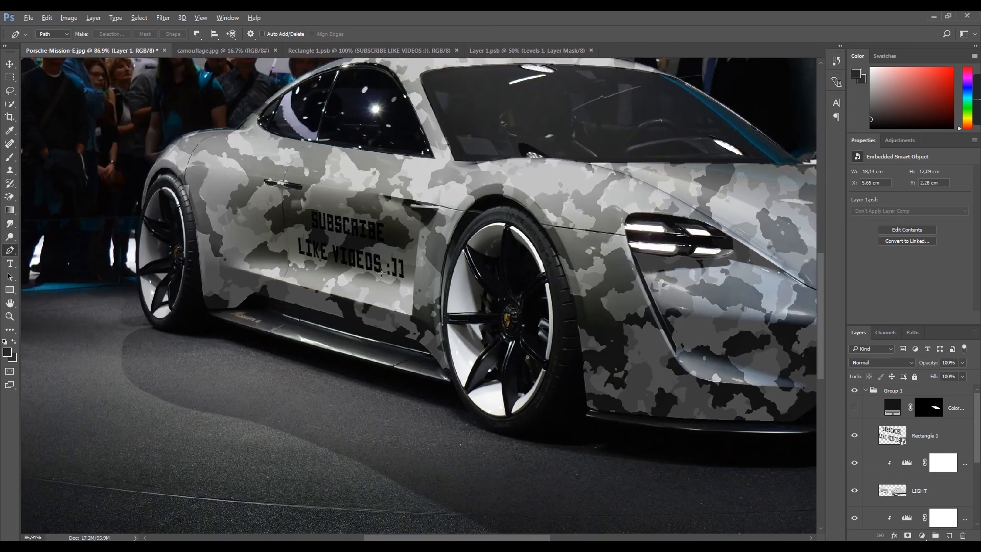
left_click(855, 436)
left_click(854, 436)
left_click(854, 436)
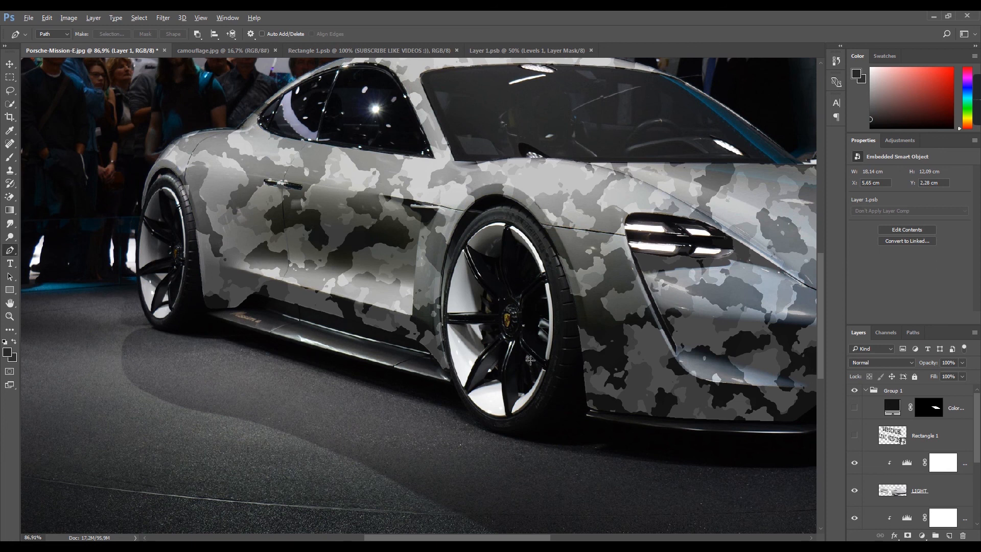
key("ctrl+0")
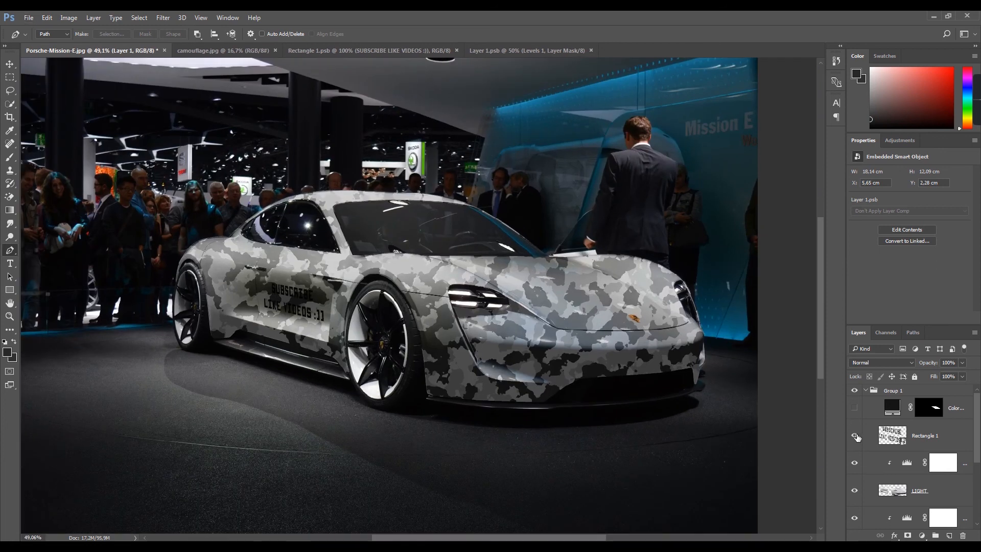
Step: Open the logo image carsnboyssss.png from the CarWrap folder
left_click(29, 17)
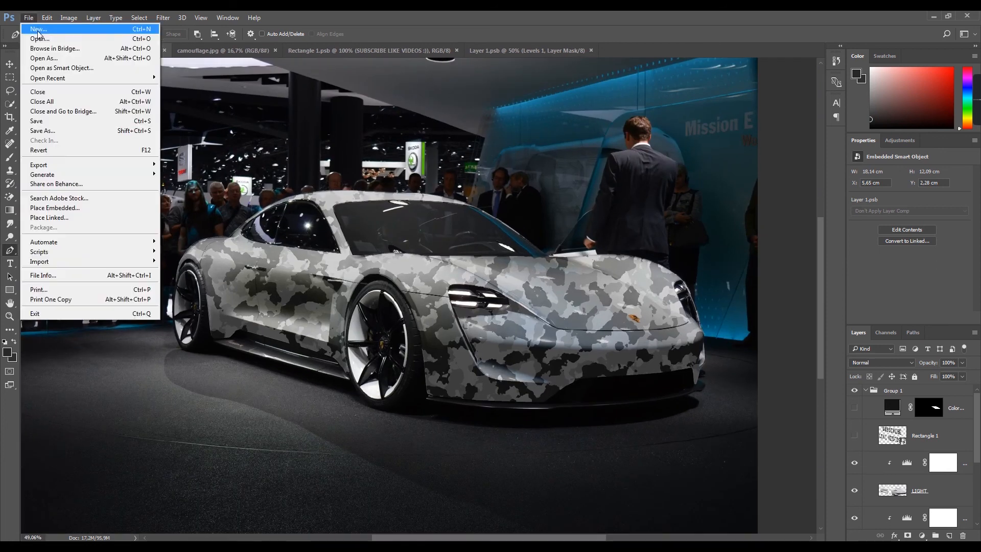
left_click(66, 39)
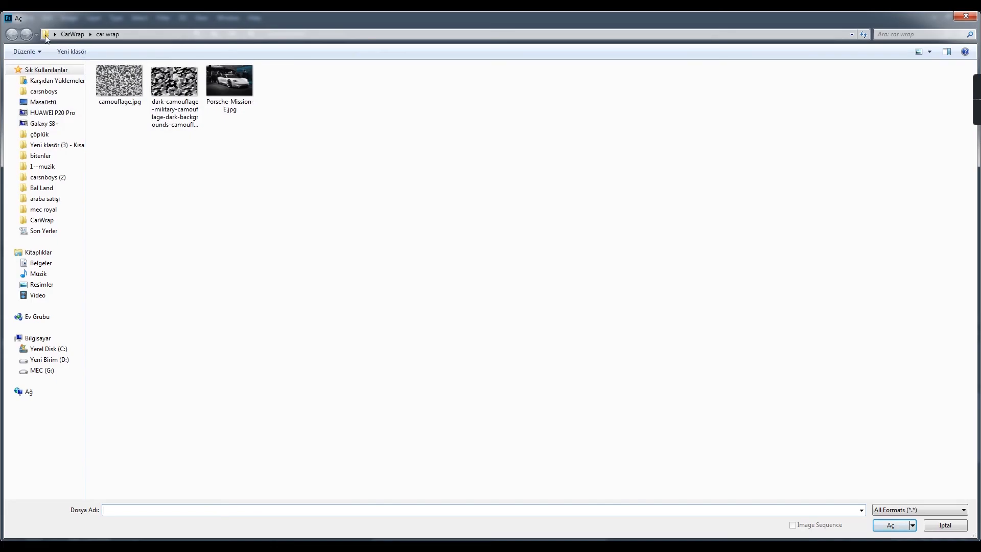
left_click(72, 34)
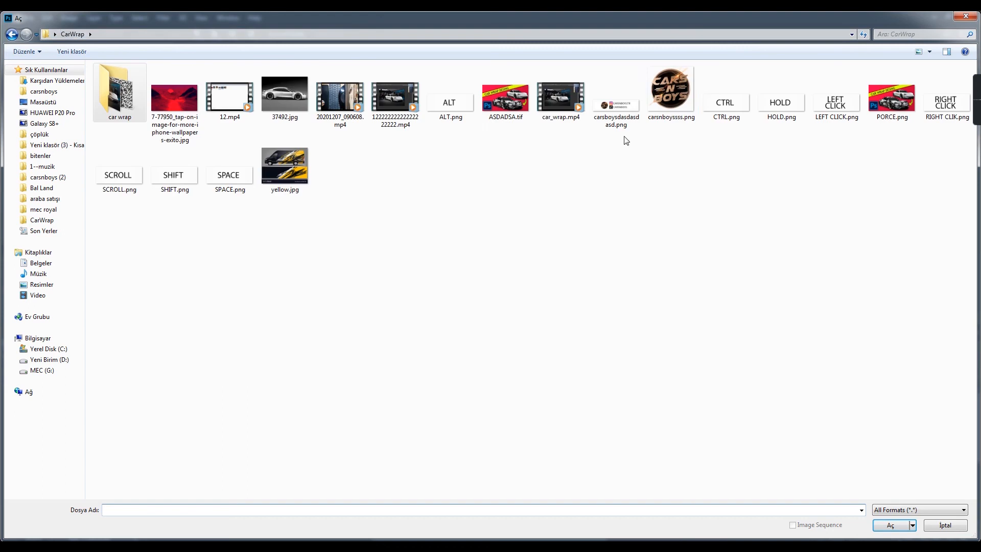
double_click(682, 91)
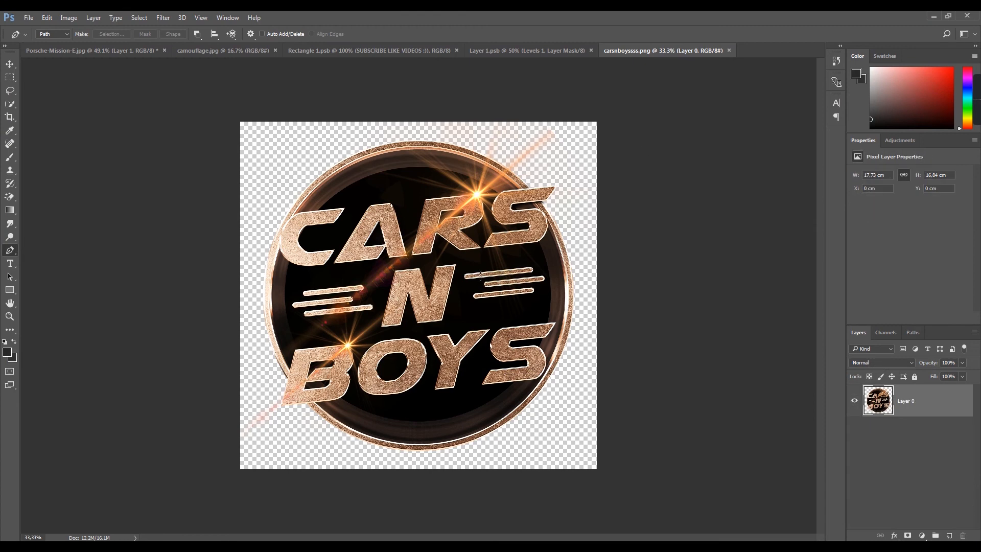
Step: Move the CARS N BOYS logo into the Porsche-Mission-E document and place its layer above Group 1
key("v")
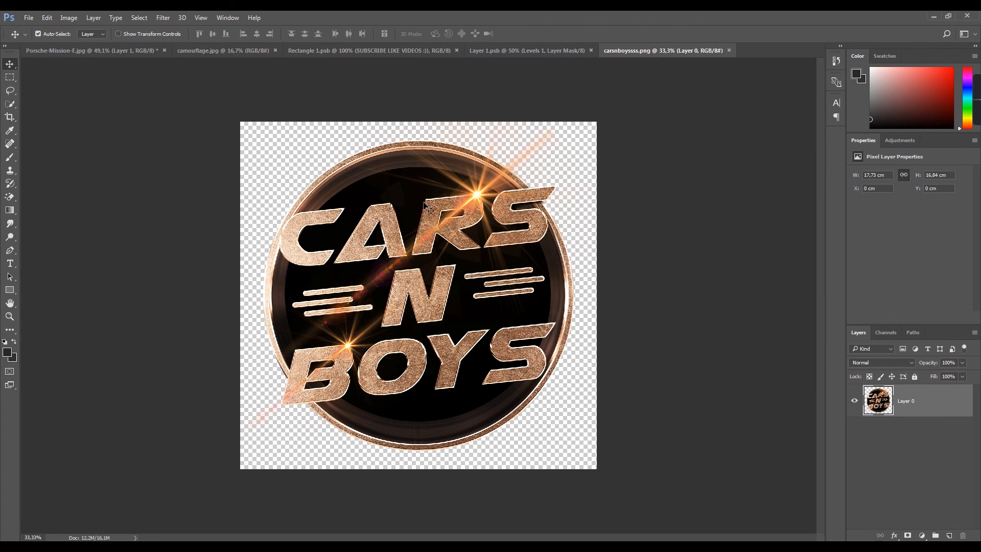
left_click_drag(489, 272, 388, 215)
left_click_drag(437, 288, 437, 287)
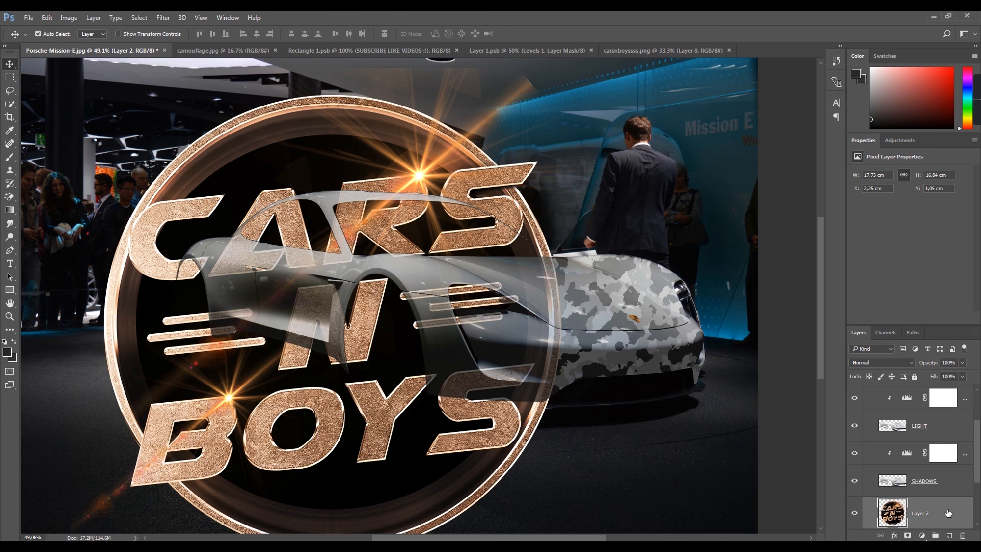
left_click_drag(934, 524, 951, 389)
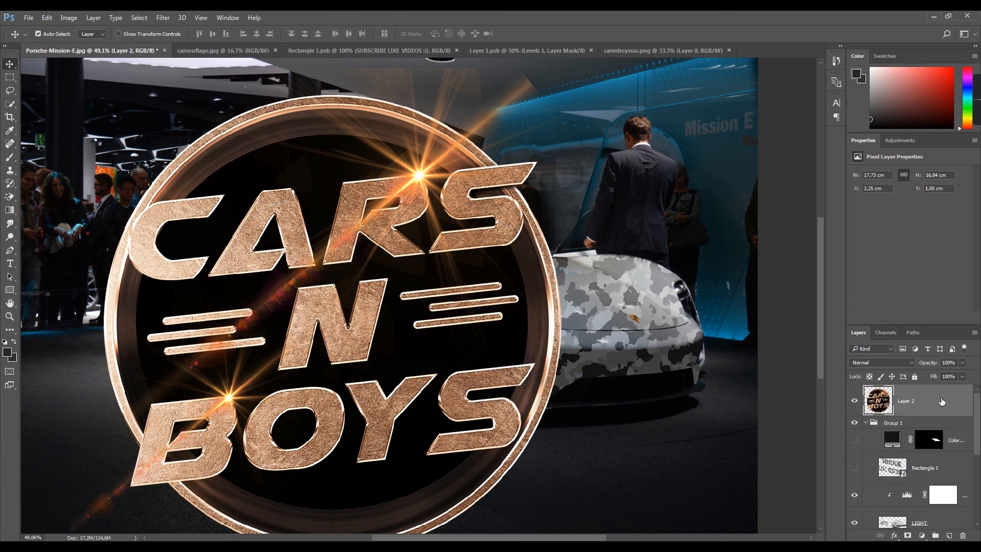
scroll(442, 303, "down", 3)
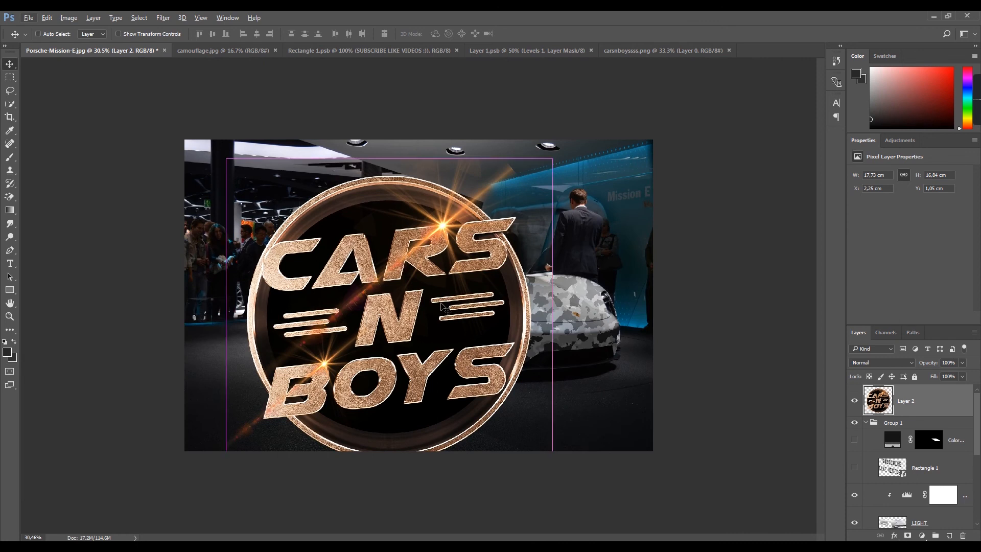
Step: Switch to Notepad and add the lines "PRESS" and "CTRL + T" below the logo note
key("alt+Tab")
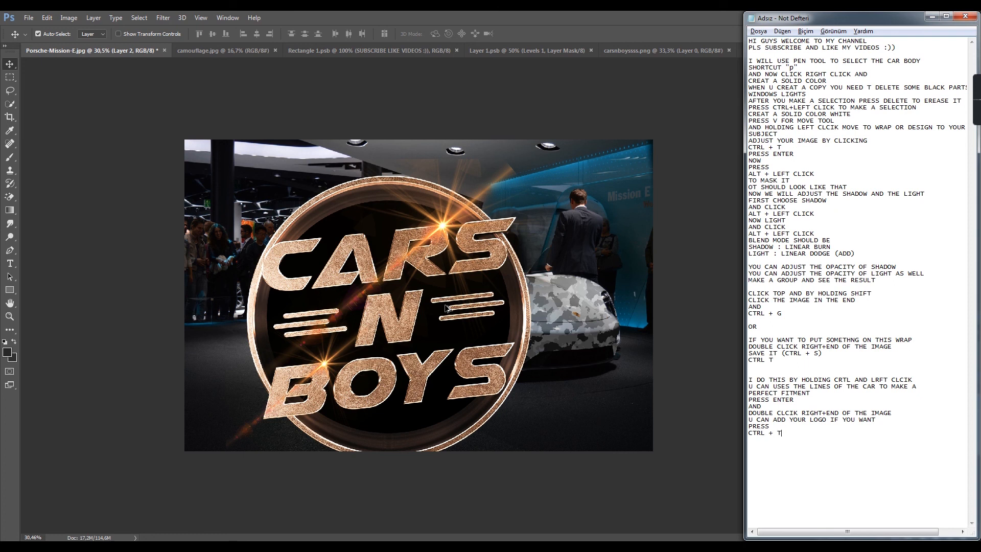
Step: Switch to Photoshop and free-transform the logo, scaling it to about 20% near the car's front wheel
left_click(678, 341)
key("ctrl+t")
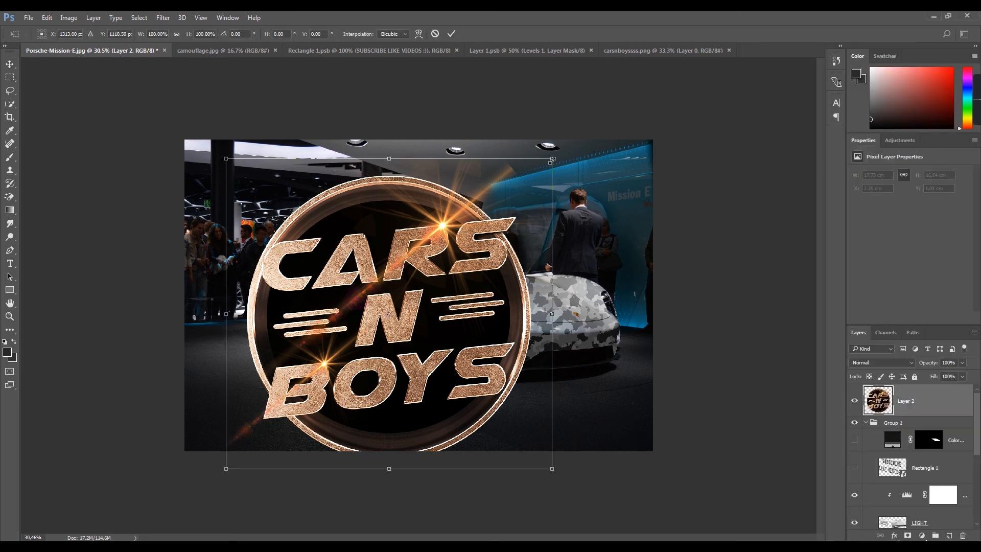
left_click_drag(552, 159, 456, 281)
scroll(433, 370, "up", 8)
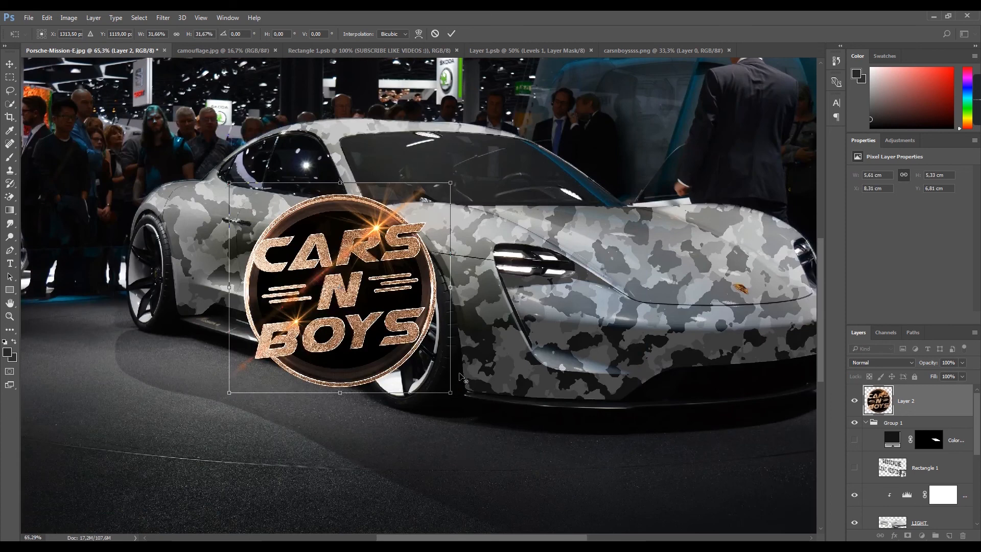
scroll(463, 449, "up", 3)
left_click_drag(353, 221, 419, 310)
left_click_drag(512, 177, 452, 228)
scroll(378, 348, "up", 4)
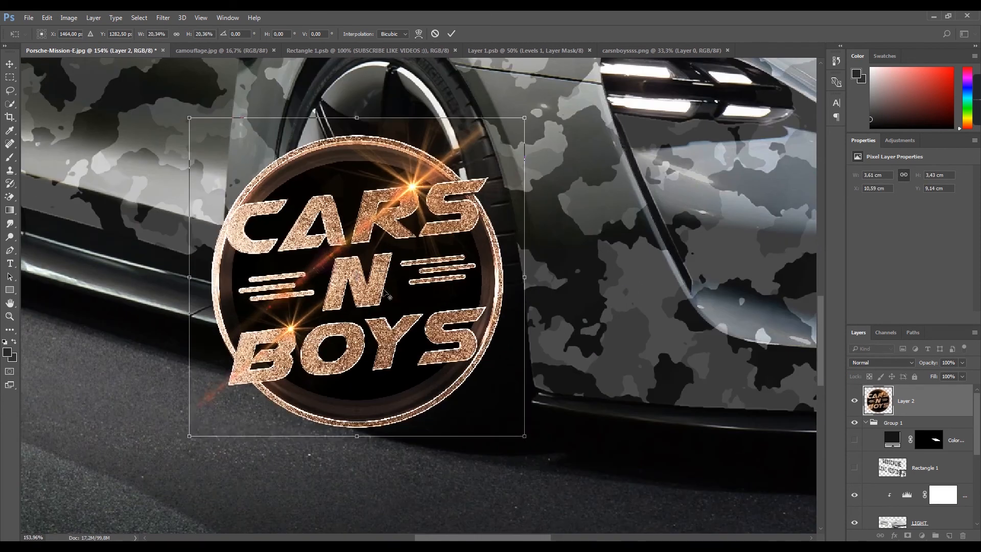
Step: Fit the logo over the front wheel rim, scaling it to about 13.5% width and 24% height
left_click_drag(381, 246, 449, 178)
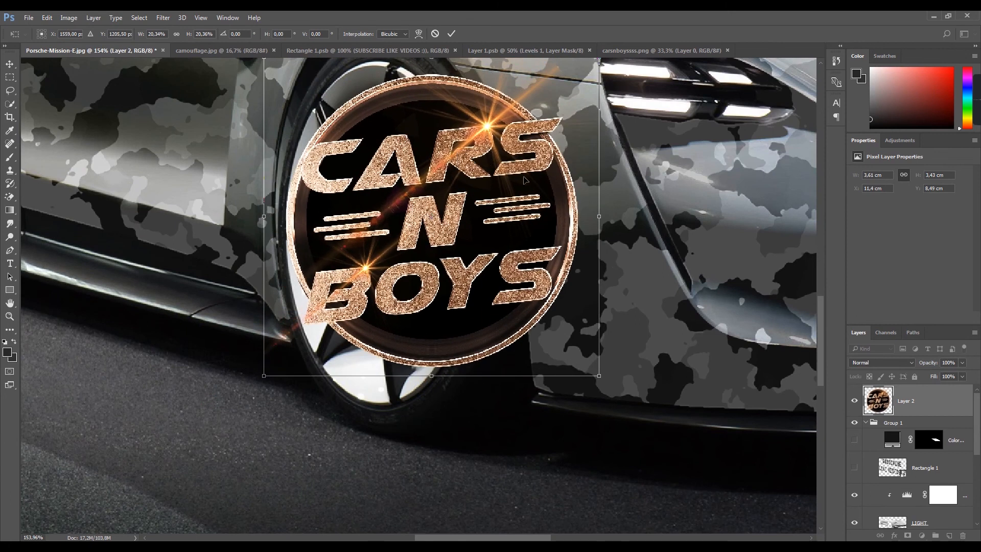
left_click_drag(599, 215, 451, 225)
scroll(419, 189, "up", 2)
left_click_drag(419, 189, 419, 174)
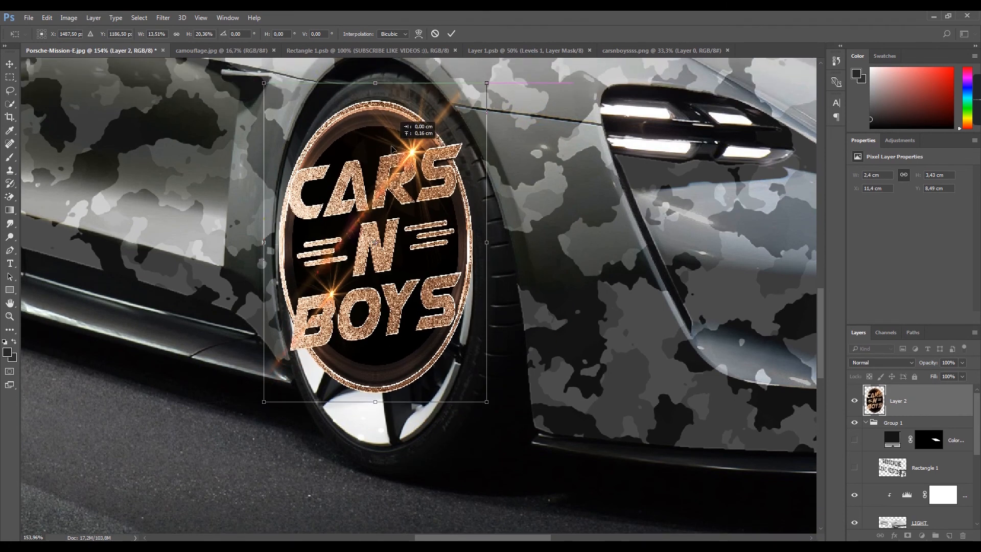
left_click_drag(377, 405, 377, 459)
left_click_drag(397, 290, 400, 288)
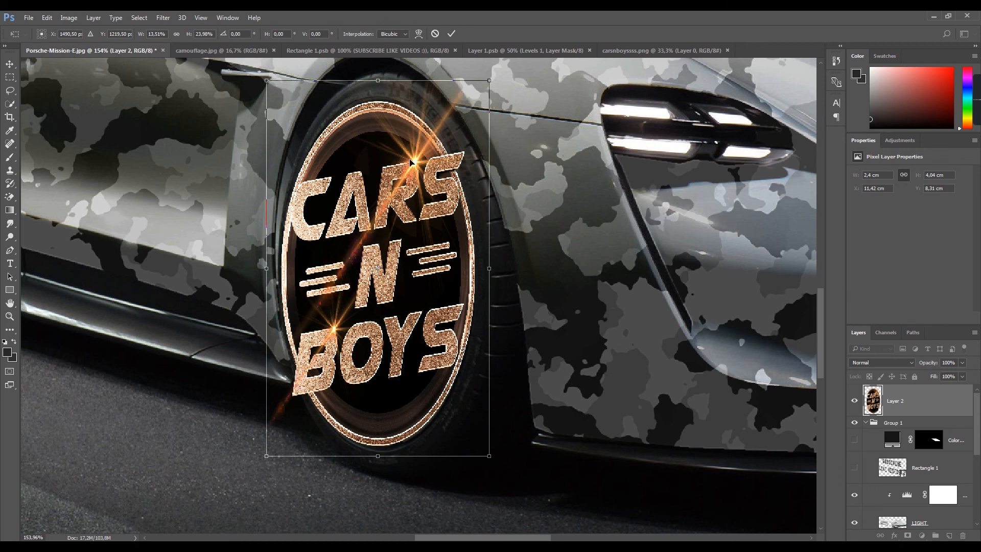
Step: Switch to Notepad and add the note "THE WHEELS ARE ROUND IMAGES SO WE CAN USE THAT AS A GUIDE"
key("alt+Tab")
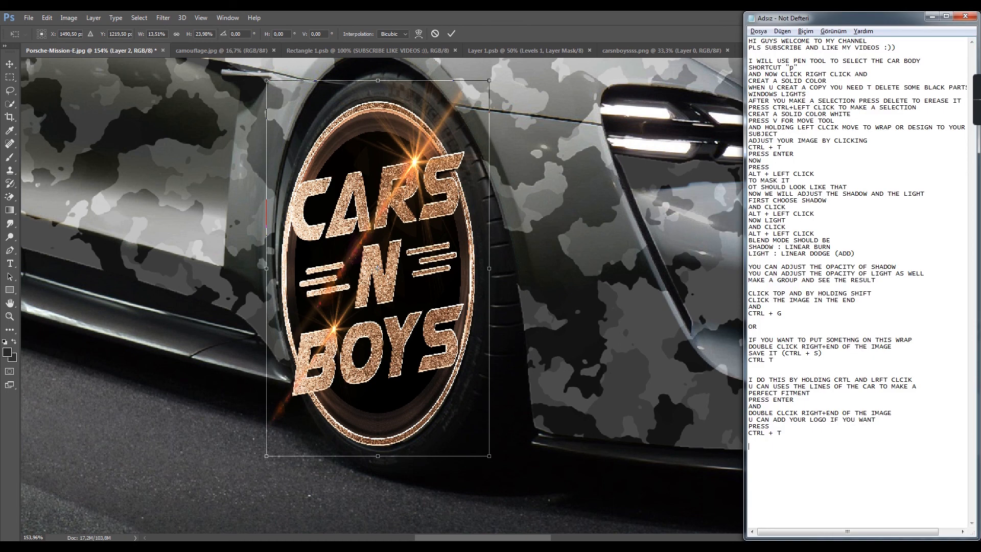
type("FORT")
type("THE WHE")
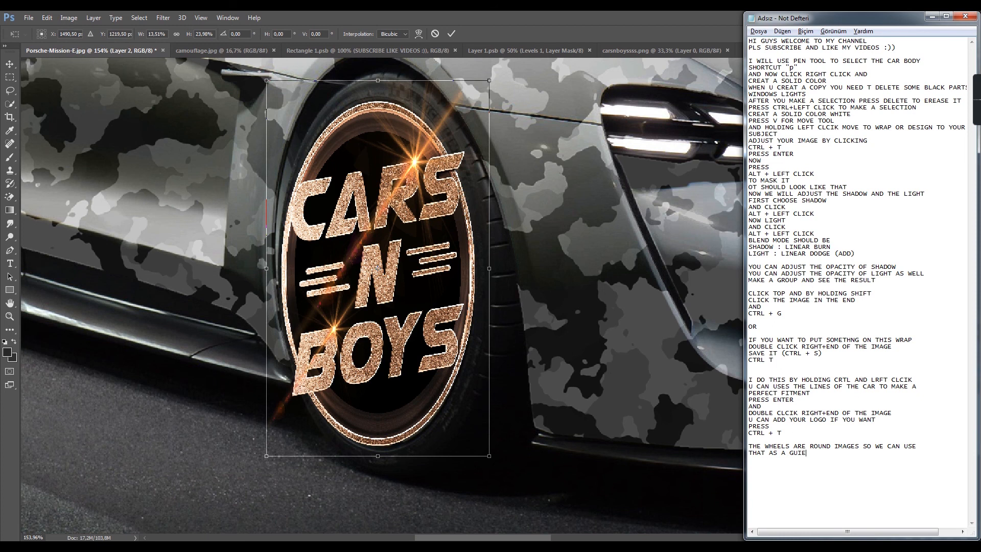
Step: Switch to Photoshop, shrink the logo to about 1.05 × 1.78 cm on the front door, and apply the transform
left_click(667, 367)
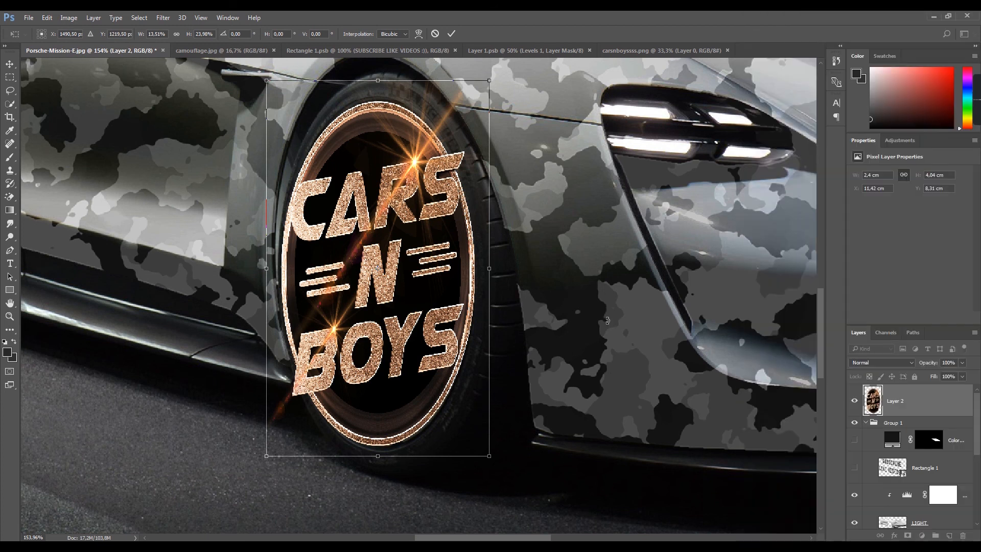
scroll(596, 326, "down", 2)
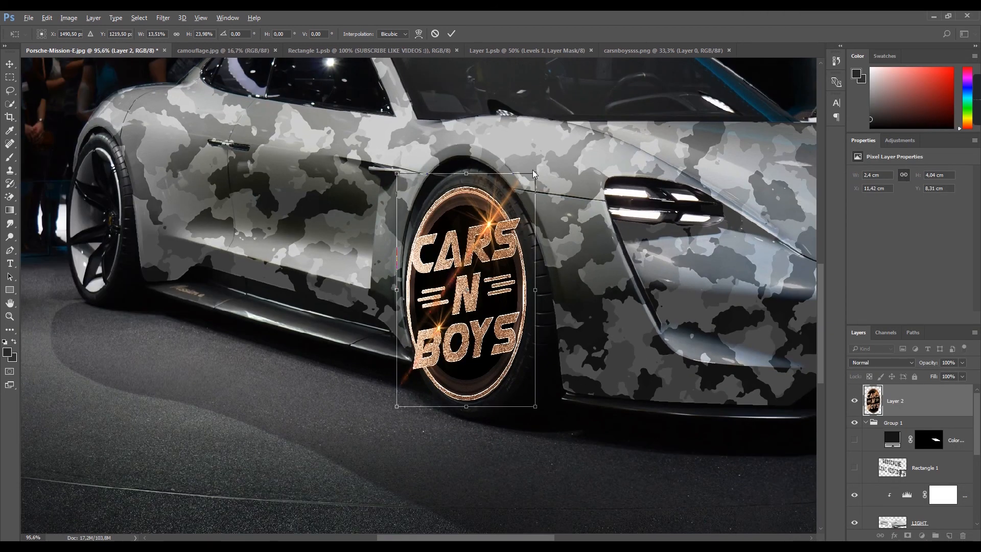
left_click_drag(535, 174, 504, 227)
left_click_drag(482, 275, 322, 196)
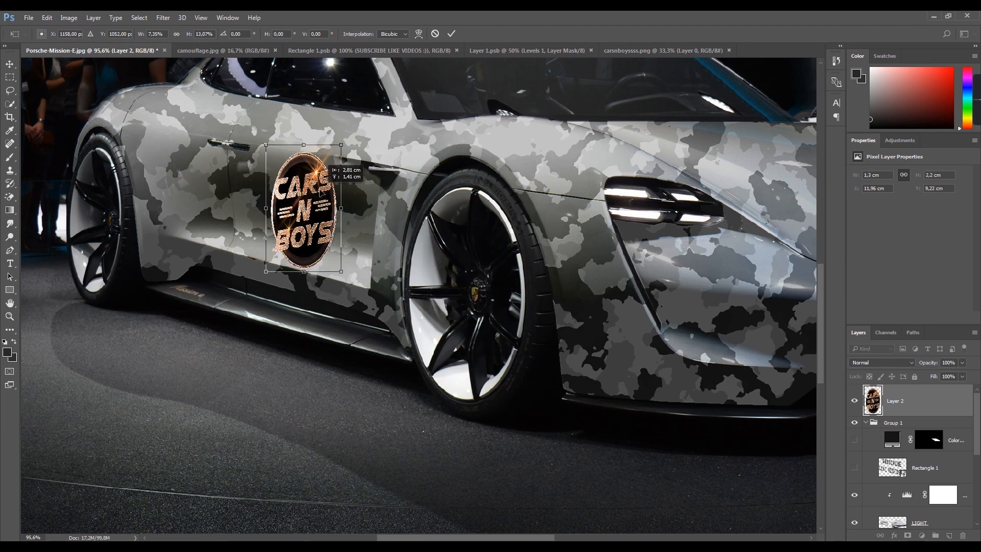
left_click_drag(340, 148, 335, 159)
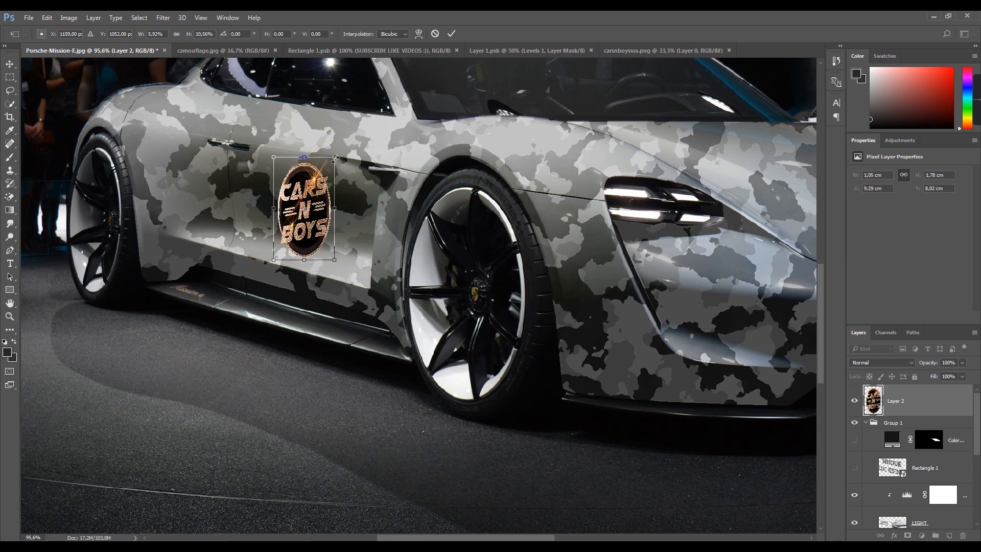
key("Return")
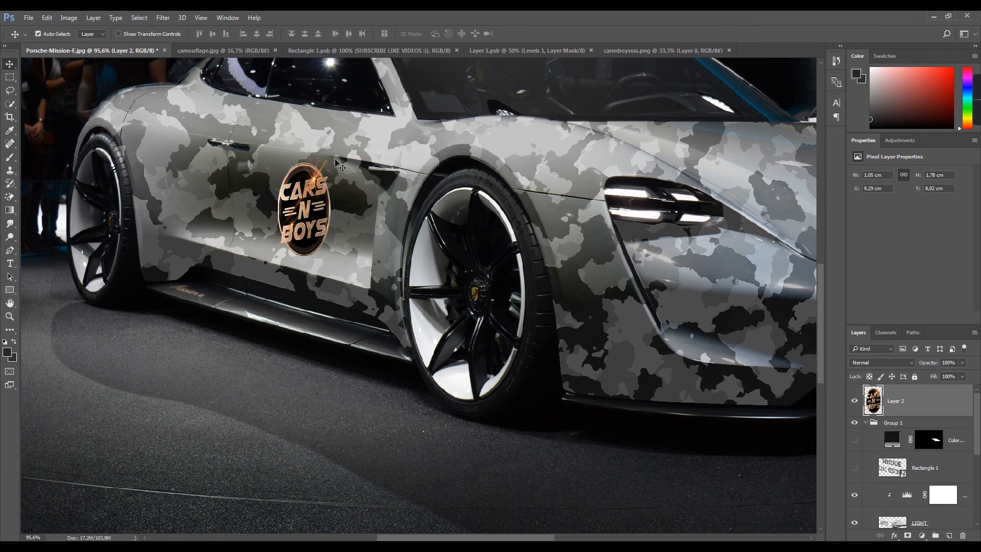
Step: Nudge the CARS N BOYS logo slightly across the front door
key("ctrl+0")
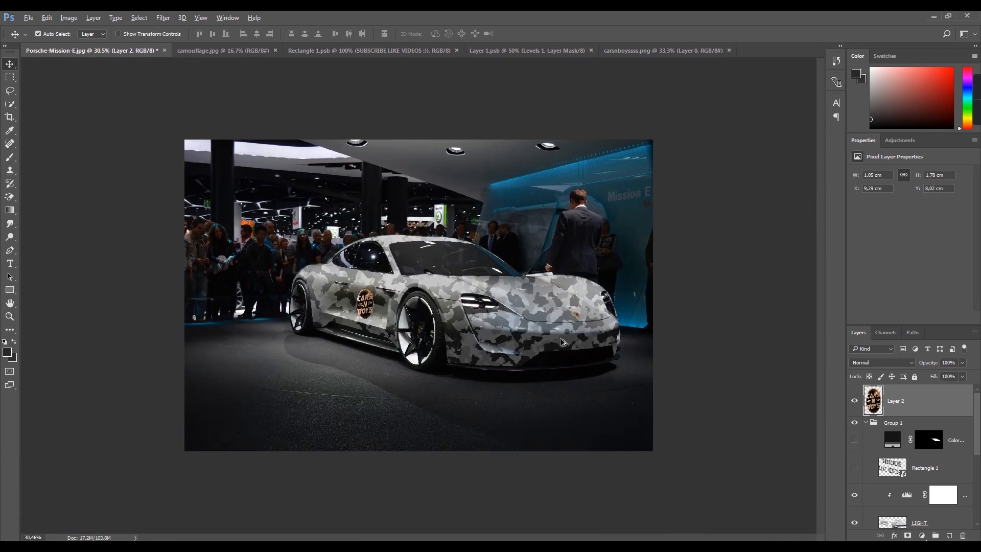
scroll(426, 320, "up", 4)
left_click_drag(335, 310, 338, 310)
scroll(333, 314, "up", 5)
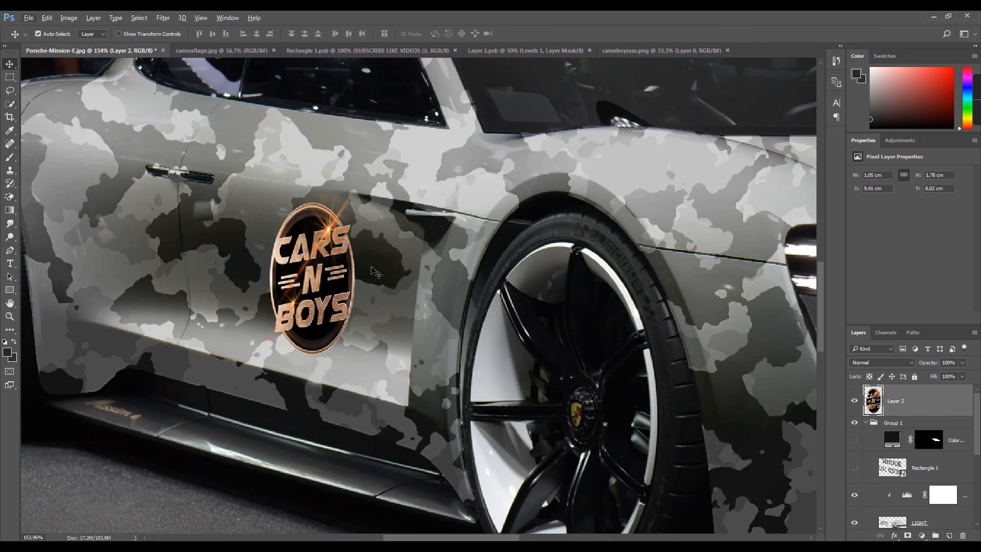
Step: Switch to Notepad and add the note "I WILL USE THE DOOR LINE AS A GUIDE"
key("ctrl+t")
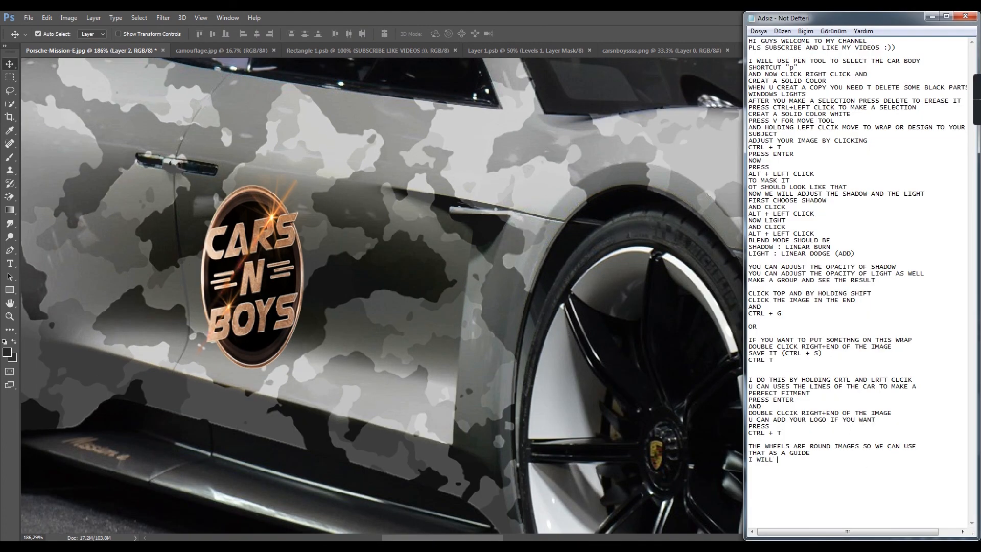
type("USE  THE DOOR LINE AS A GUIDE")
Step: Switch to Photoshop and warp the logo's left edge to follow the curve of the door line
left_click(196, 245)
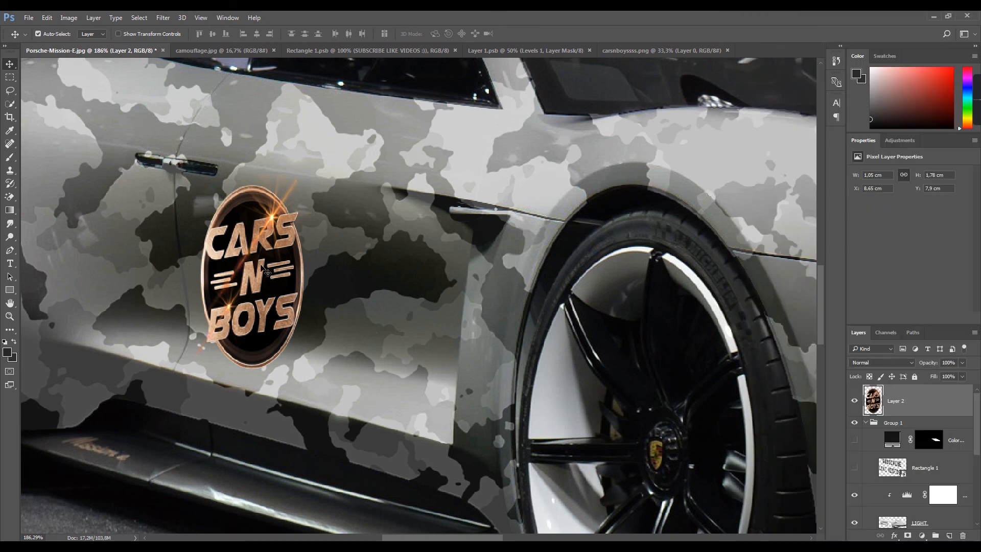
key("ctrl+t")
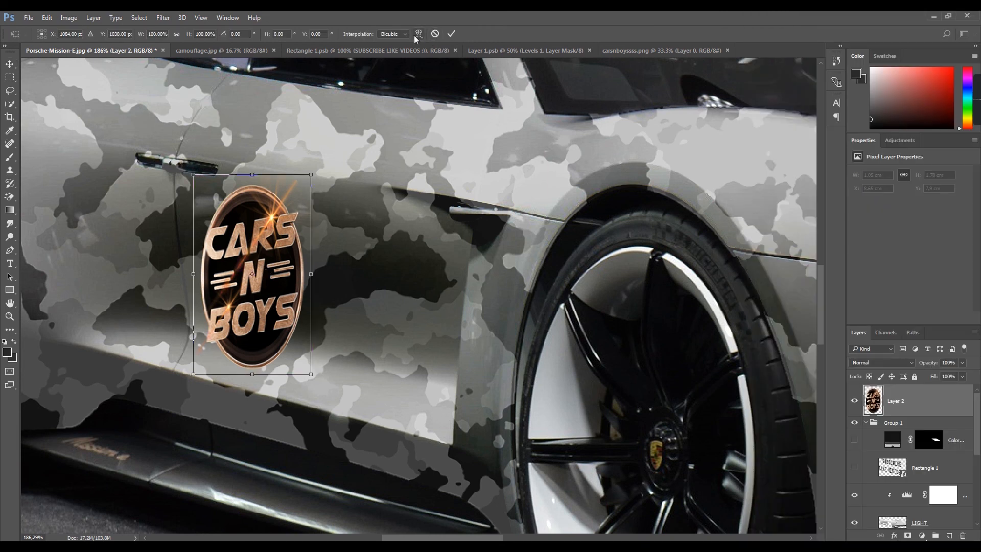
left_click(418, 34)
scroll(193, 213, "up", 2)
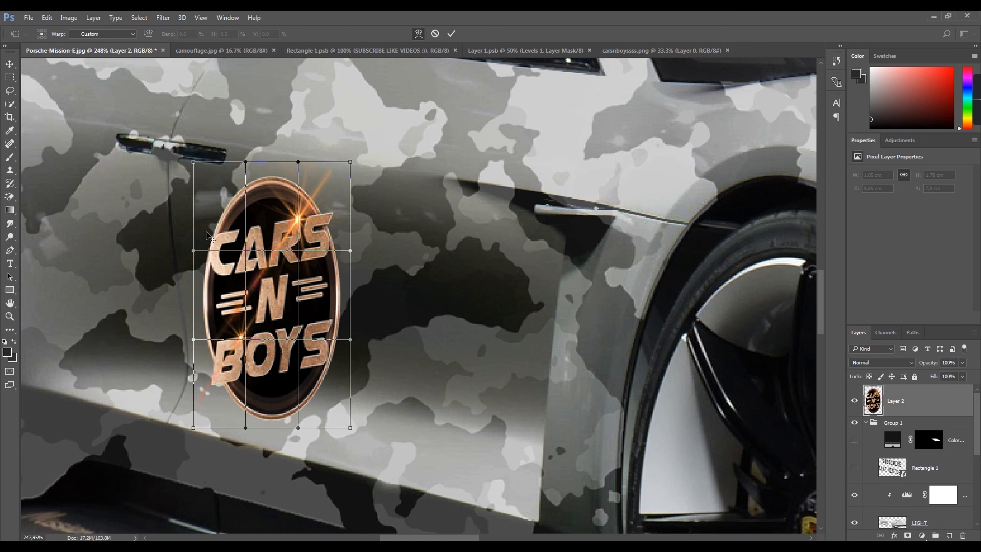
left_click_drag(194, 161, 176, 163)
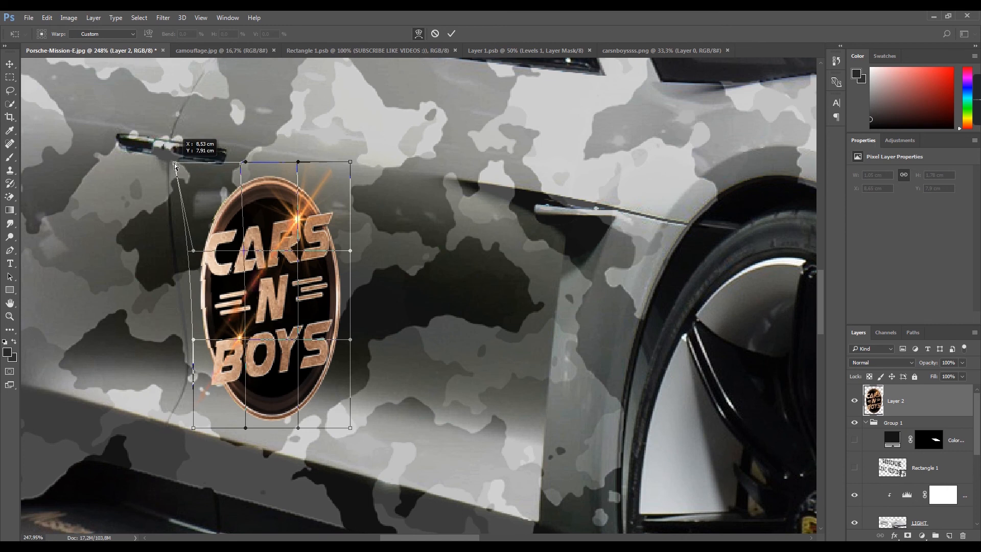
left_click_drag(192, 251, 164, 249)
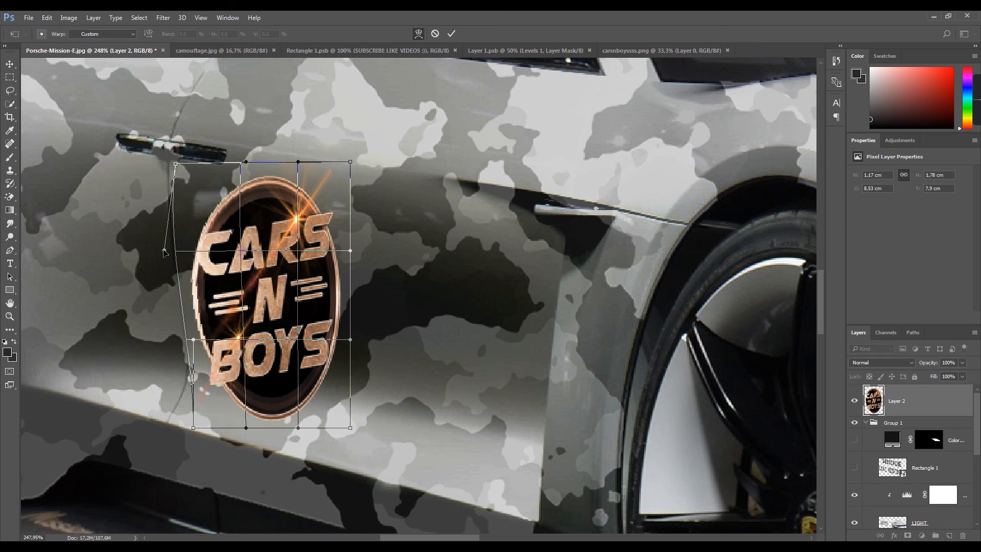
left_click_drag(193, 427, 173, 417)
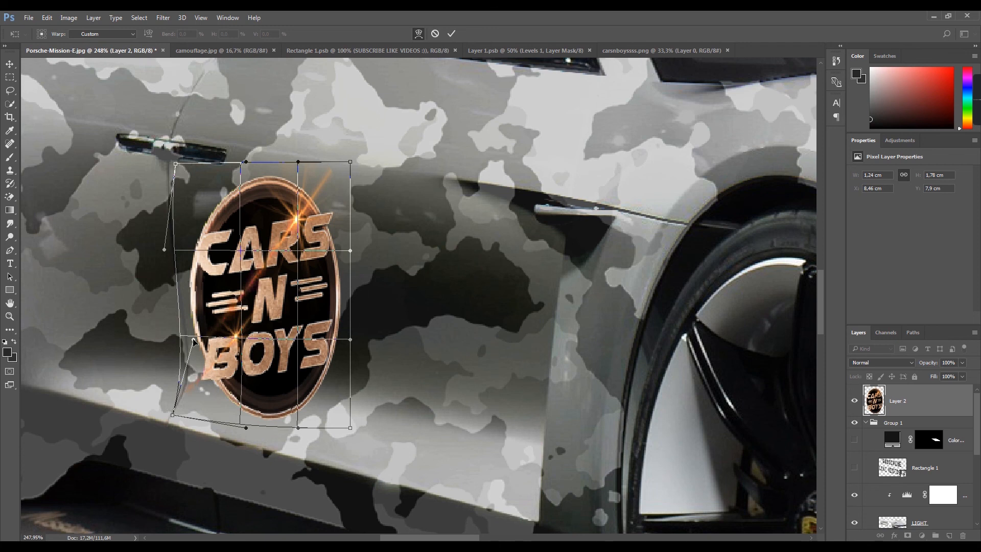
left_click_drag(193, 339, 208, 350)
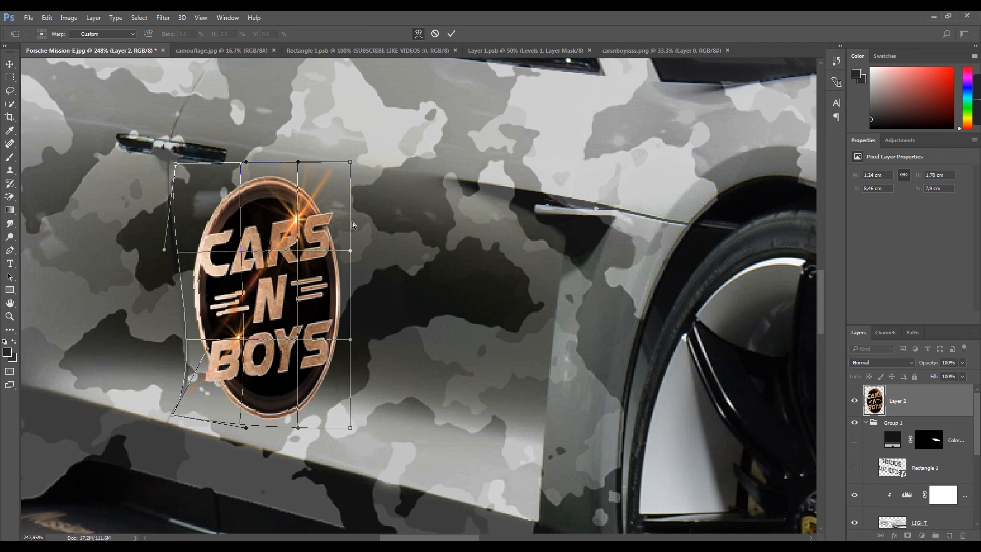
Step: Warp the logo's right edge and lower-right corner to match the curve of the door line
left_click_drag(350, 251, 329, 249)
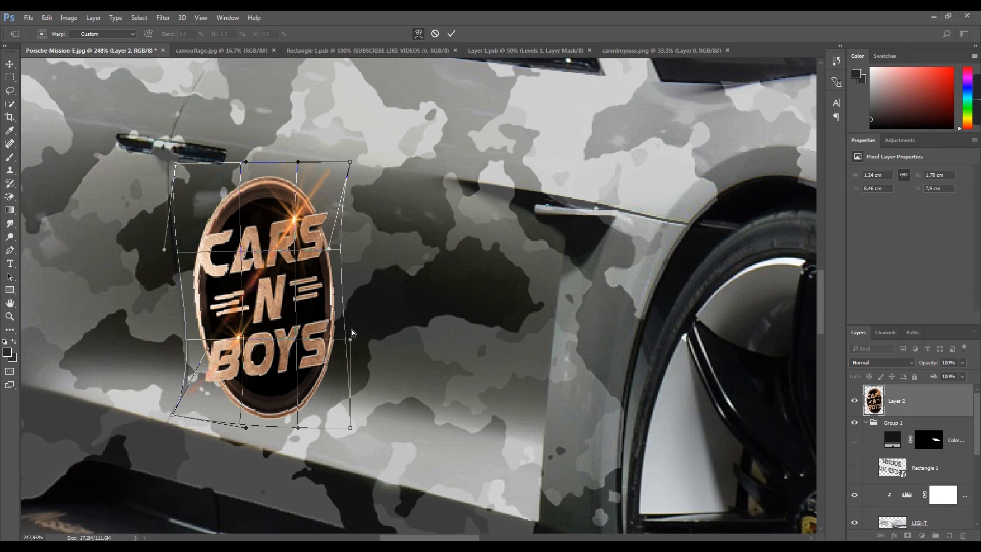
left_click_drag(349, 341, 367, 349)
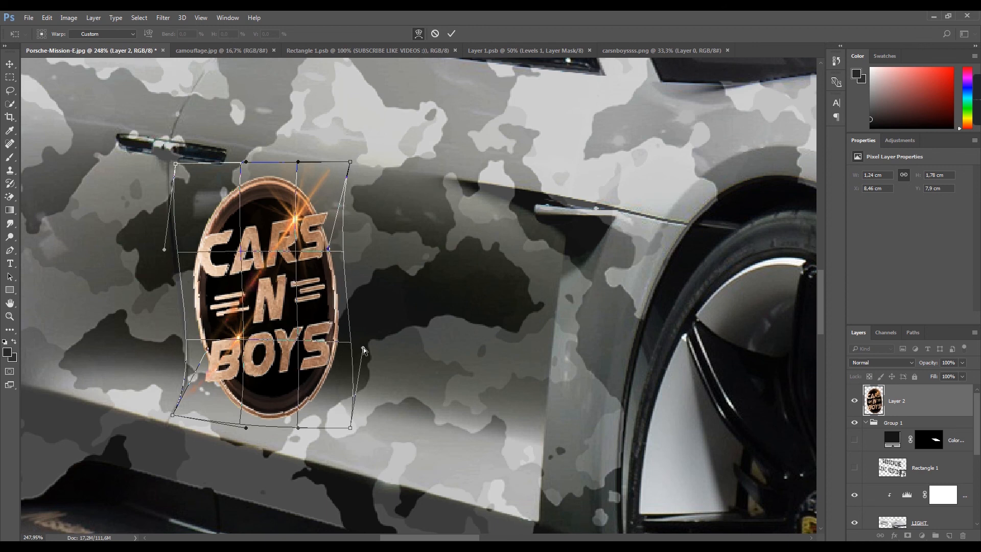
left_click_drag(350, 428, 336, 429)
left_click_drag(367, 352, 364, 356)
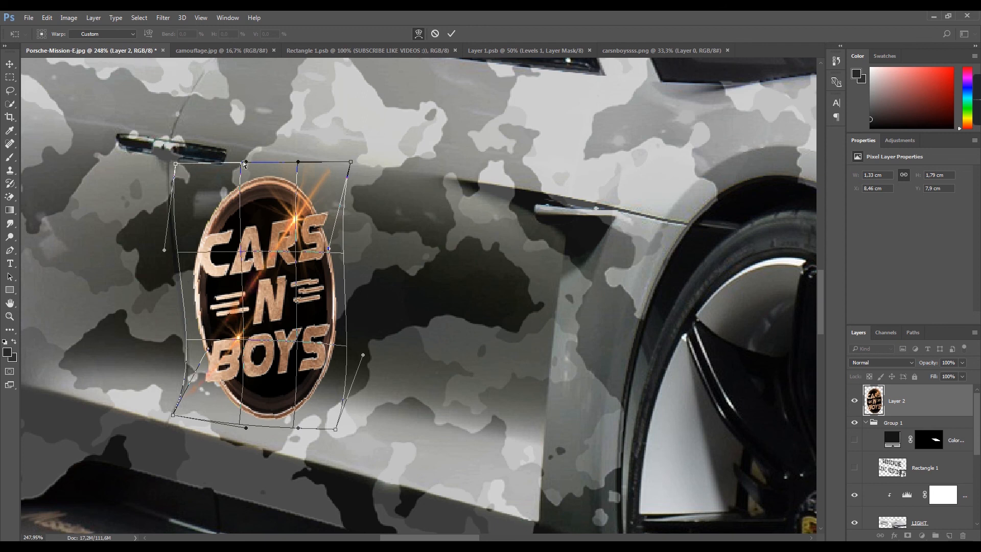
Step: Fine-tune the logo warp at its upper edge, interior and lower-right corner, and apply the transformation
left_click_drag(244, 164, 231, 164)
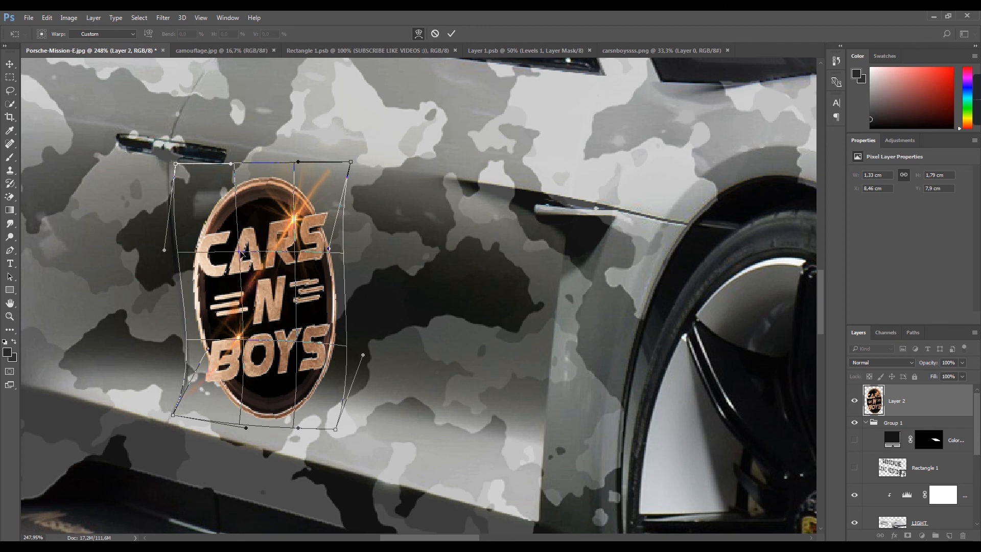
left_click_drag(242, 252, 288, 307)
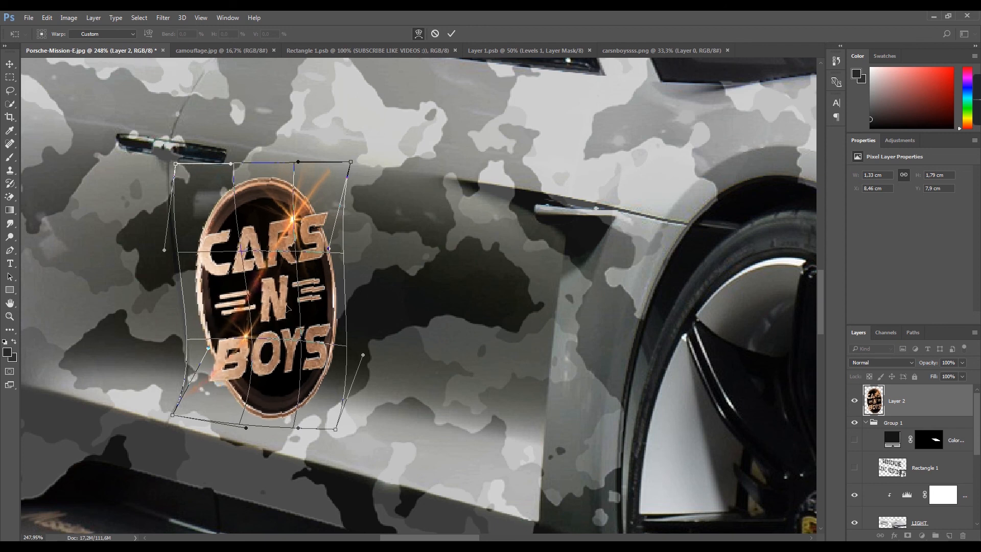
left_click_drag(295, 251, 291, 250)
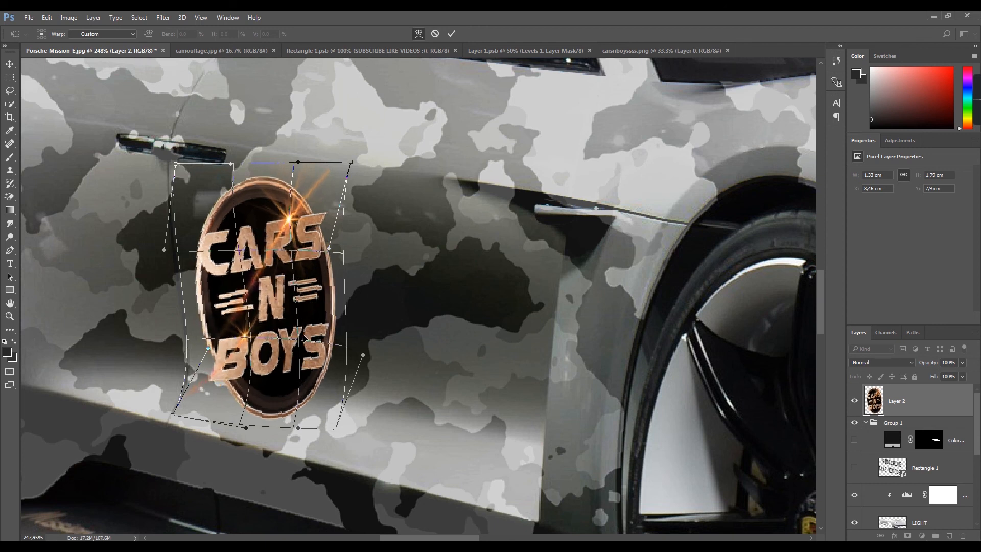
left_click_drag(305, 338, 309, 342)
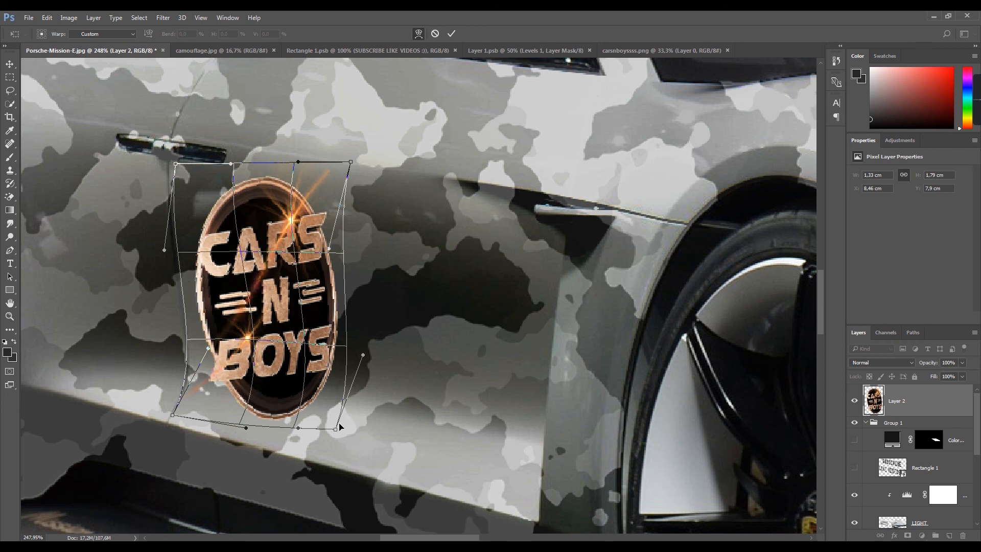
left_click_drag(337, 430, 346, 436)
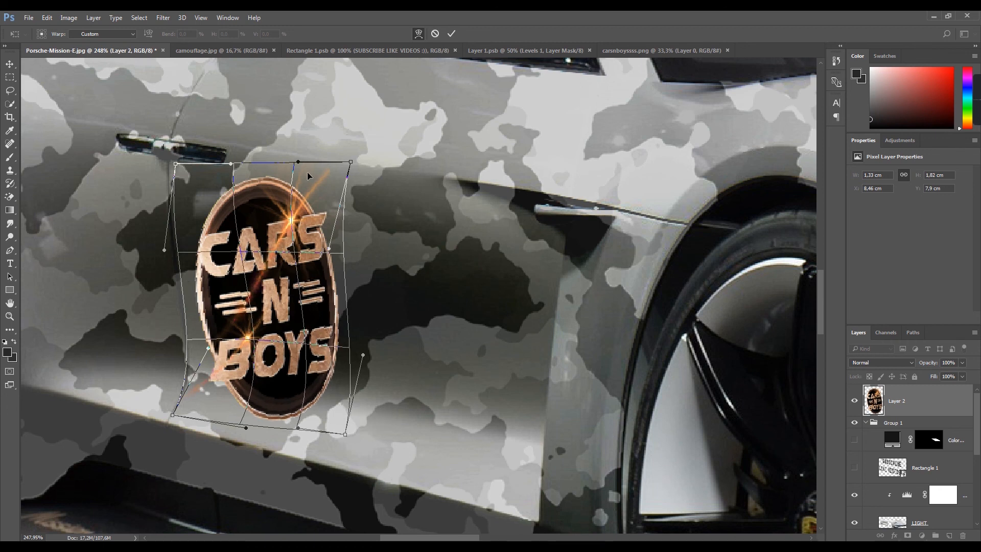
key("Return")
Step: Move the CARS N BOYS logo forward on the front door to about X 9.3 cm, Y 8 cm
scroll(227, 241, "down", 8)
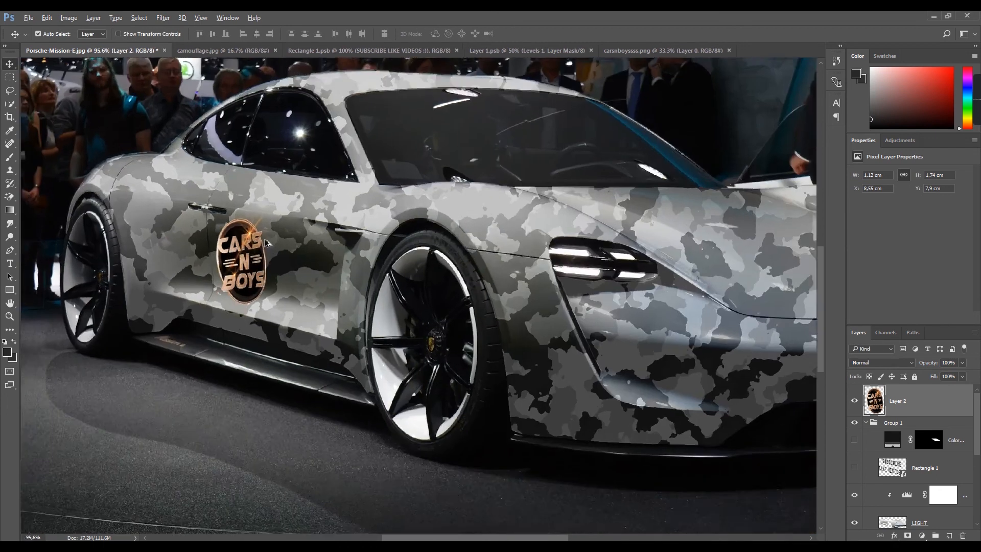
scroll(266, 242, "up", 2)
left_click_drag(232, 241, 284, 248)
Step: Try the logo layer at a reduced opacity of about 62% and return it to 100%
left_click(962, 362)
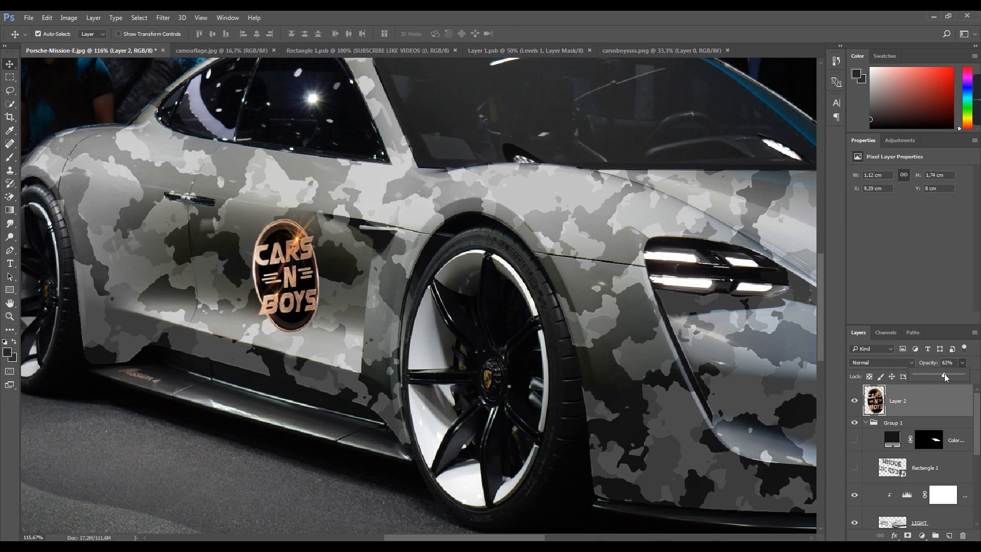
left_click_drag(945, 377, 964, 376)
scroll(310, 253, "down", 6)
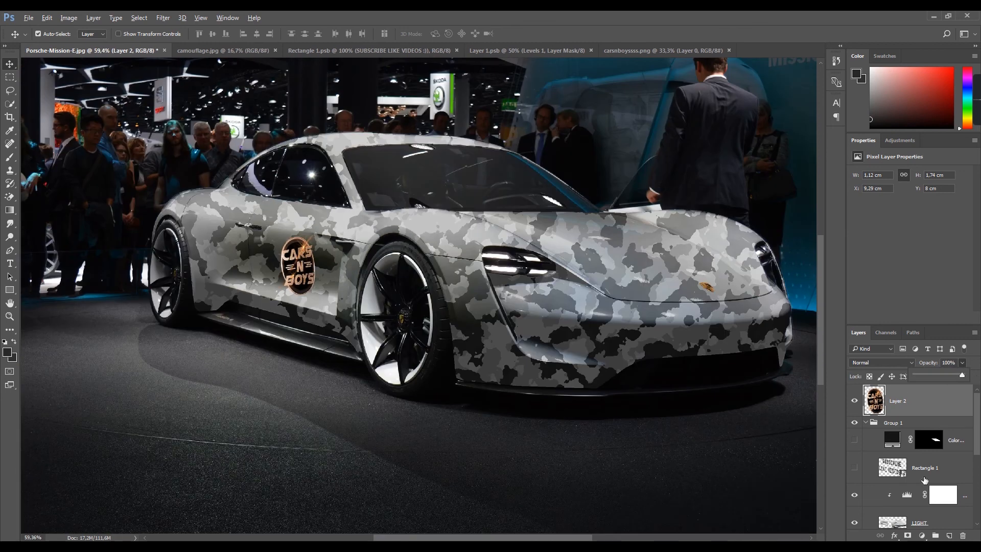
left_click(894, 411)
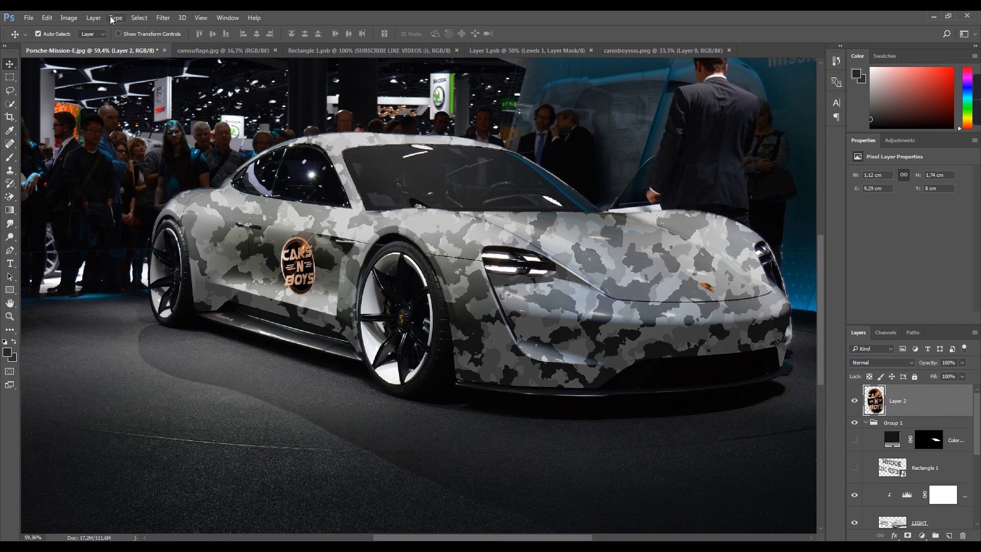
left_click(68, 18)
mouse_move(86, 44)
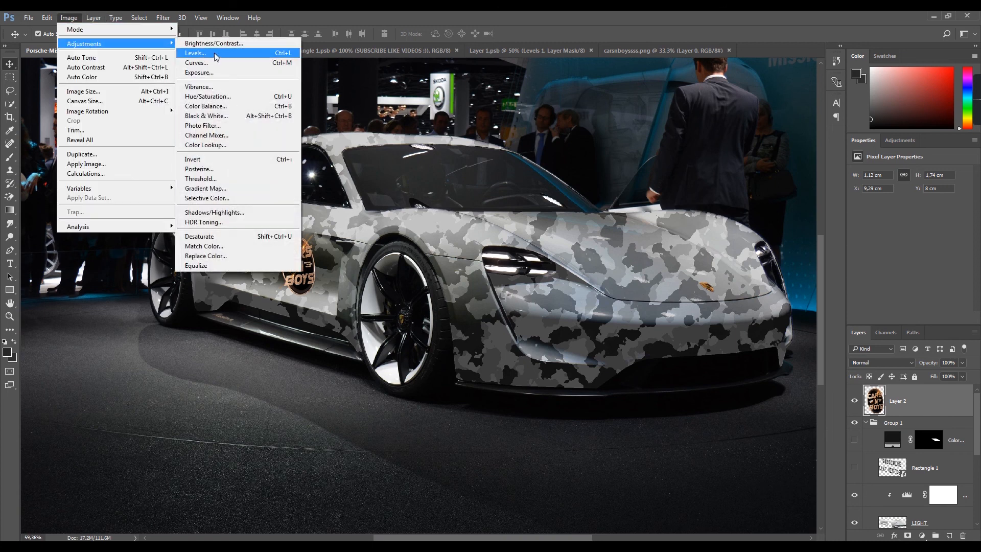
left_click(250, 107)
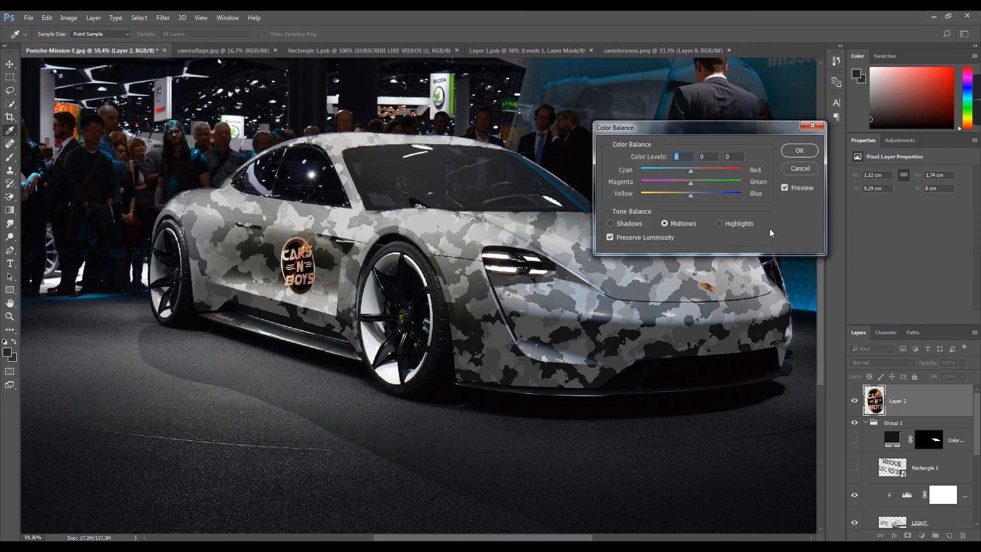
left_click(800, 169)
left_click(137, 18)
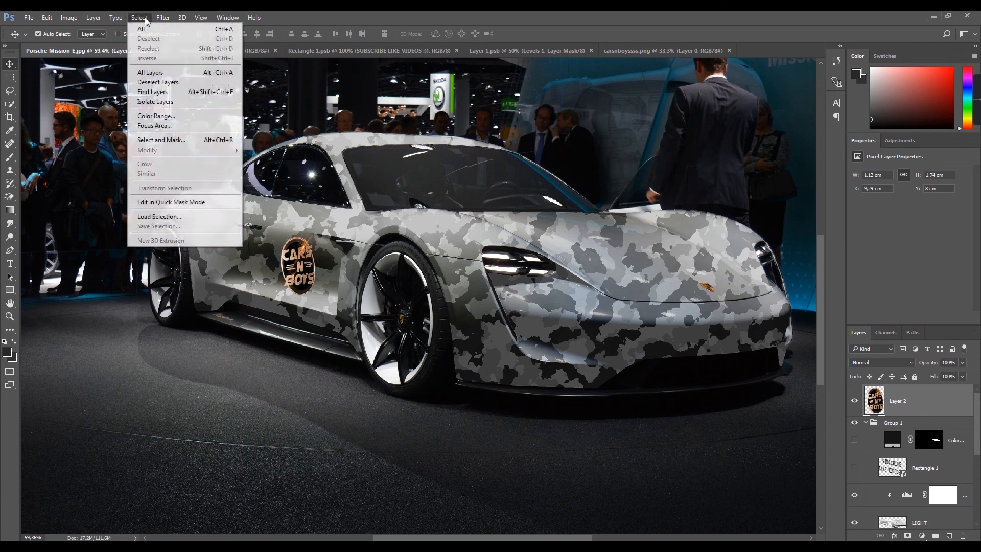
left_click(137, 18)
Step: Tone down the logo with a Hue/Saturation adjustment of saturation -40 and lightness -23
left_click(76, 18)
mouse_move(146, 45)
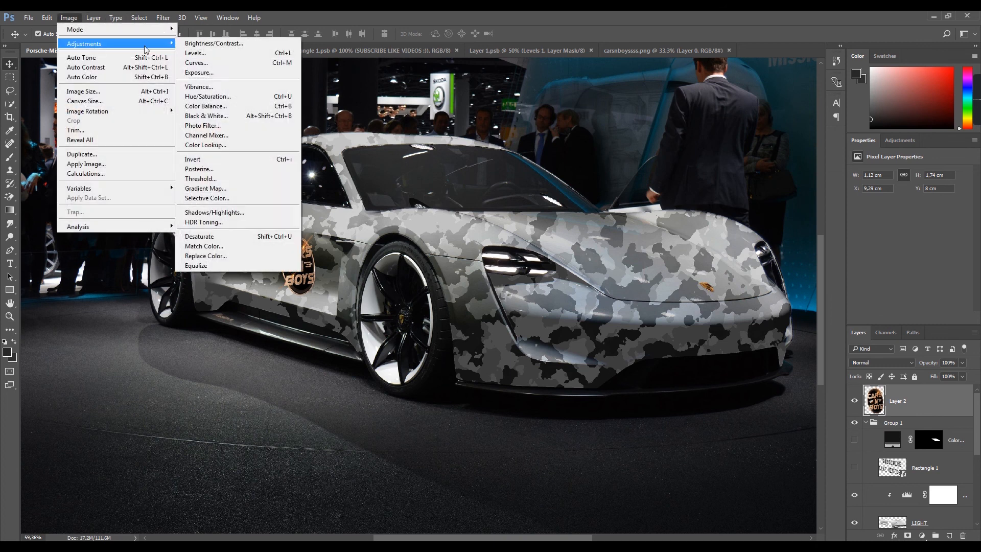
left_click(231, 99)
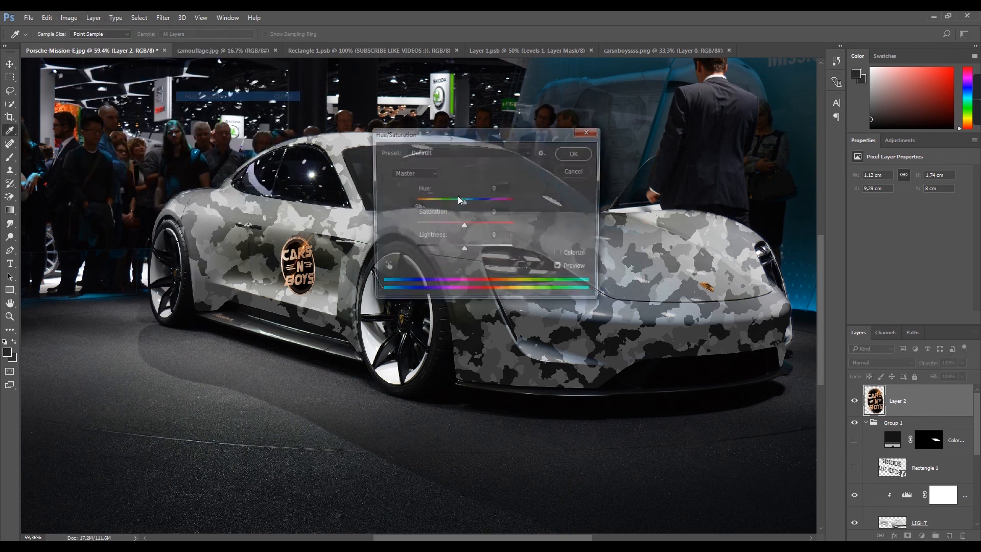
left_click_drag(462, 228, 453, 252)
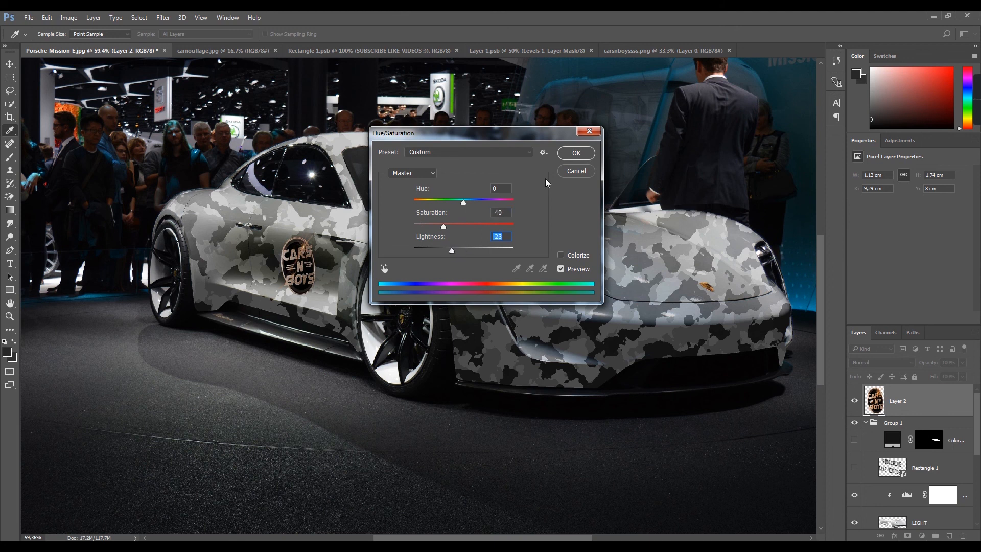
left_click(577, 156)
scroll(399, 290, "down", 4)
scroll(405, 308, "up", 3)
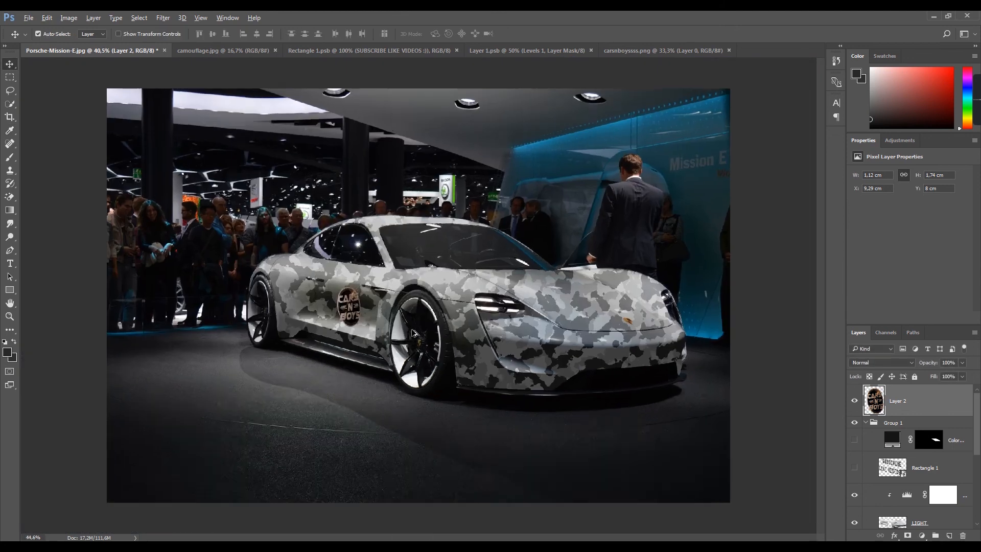
Step: Switch to Notepad and add the notes "TO MAKE A REALICT COLOR U CAN ADJUST IT" and "THANKS FOR WATCHING"
key("alt+Tab")
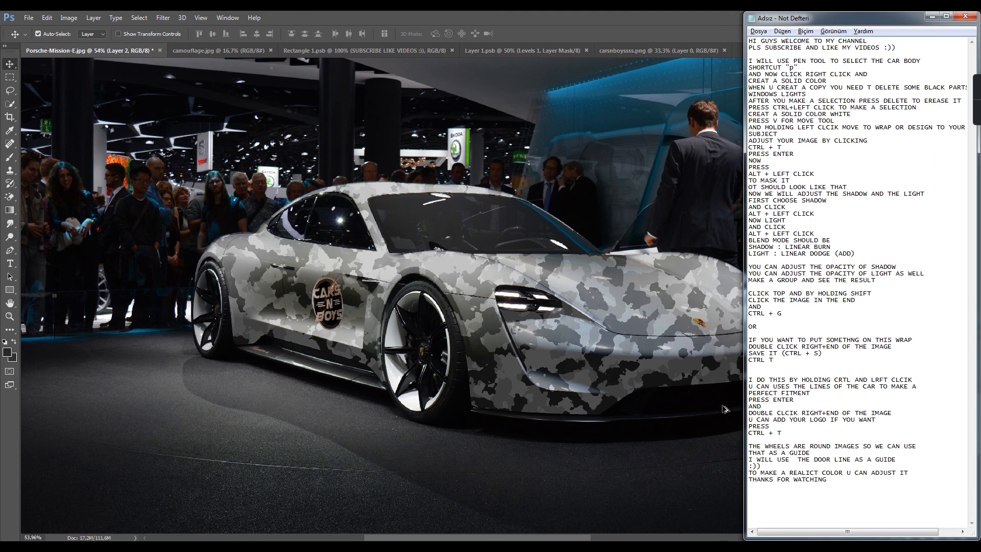
Step: Switch to Photoshop and move the logo layer to the head of the layers inside Group 1
left_click(665, 262)
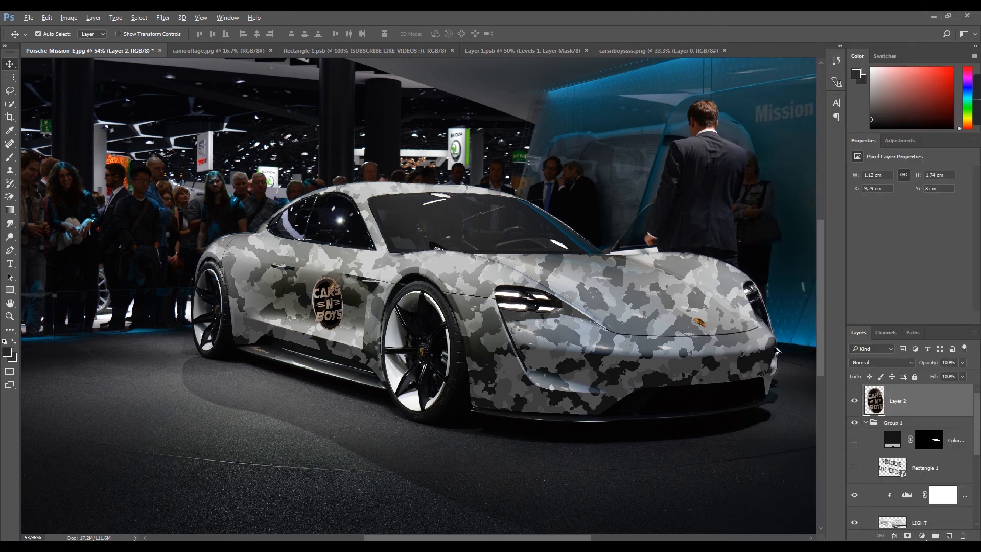
scroll(778, 350, "down", 3)
scroll(703, 341, "up", 2)
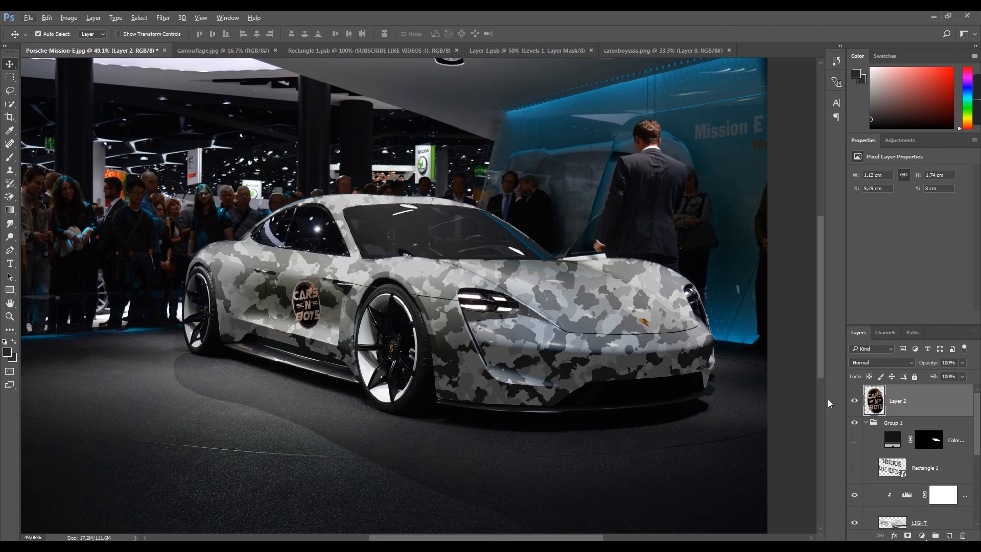
left_click_drag(922, 401, 929, 430)
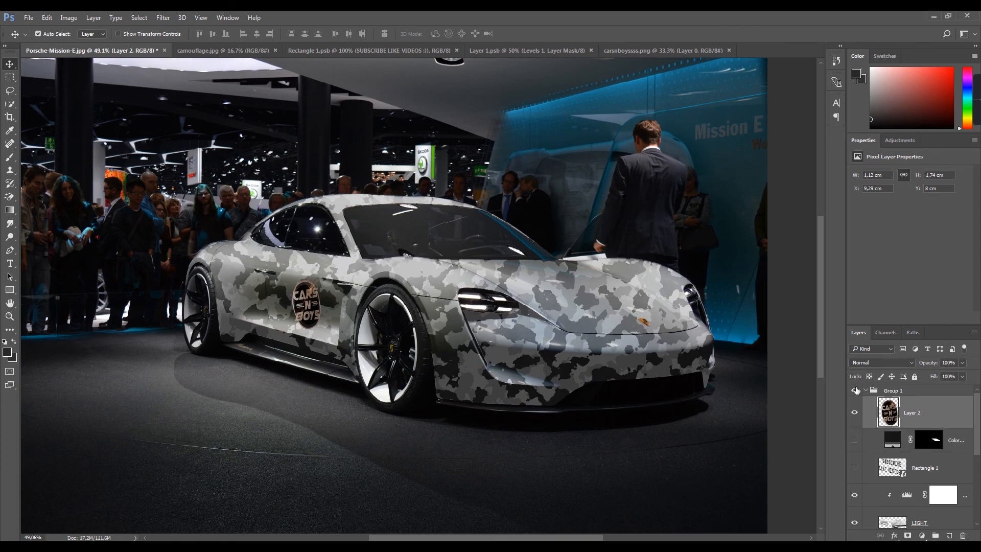
Step: Toggle the visibility of Group 1 to compare the wrapped car with the original white car
left_click(857, 390)
left_click(857, 390)
left_click(858, 390)
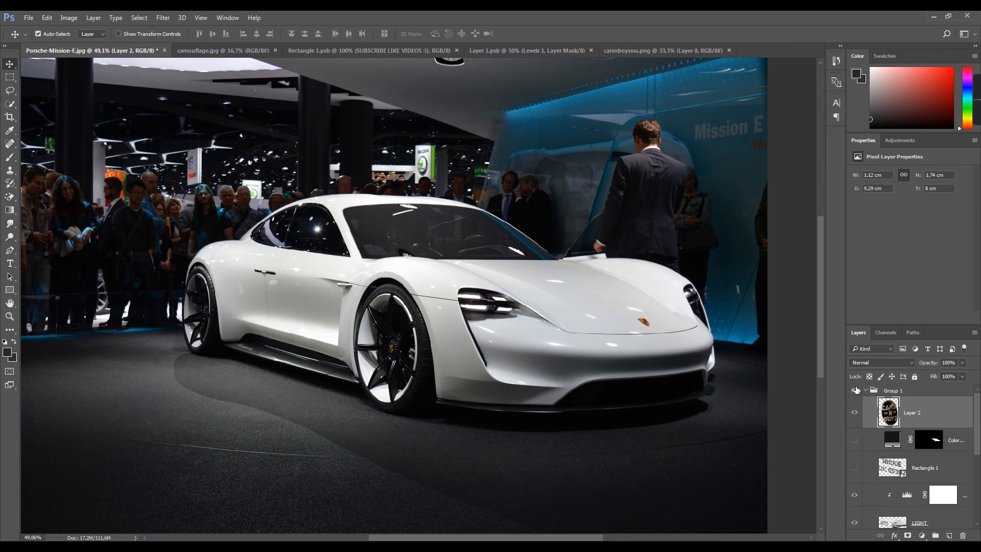
left_click(857, 390)
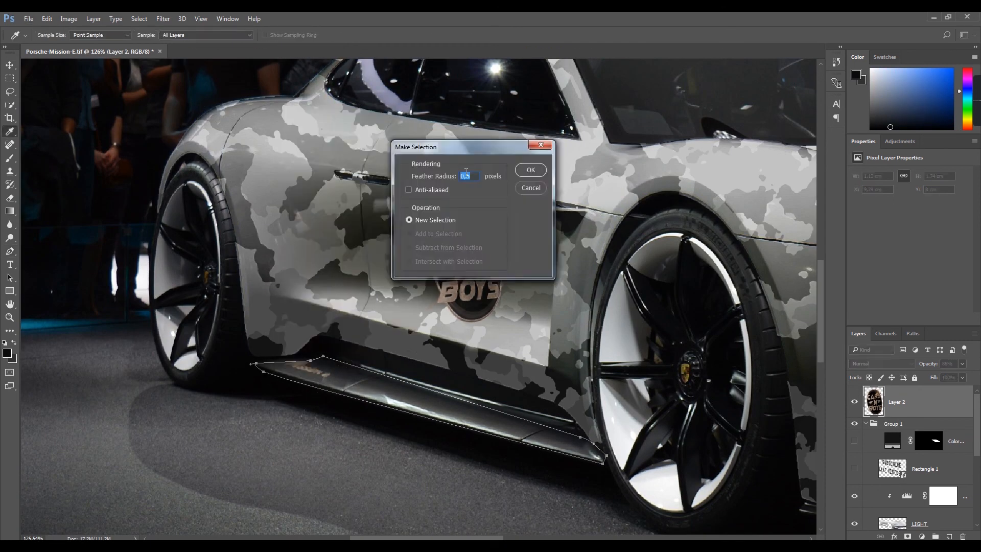
Step: Convert the path around the side skirt into a new selection with a 0,5-pixel feather
key("Return")
scroll(901, 515, "down", 3)
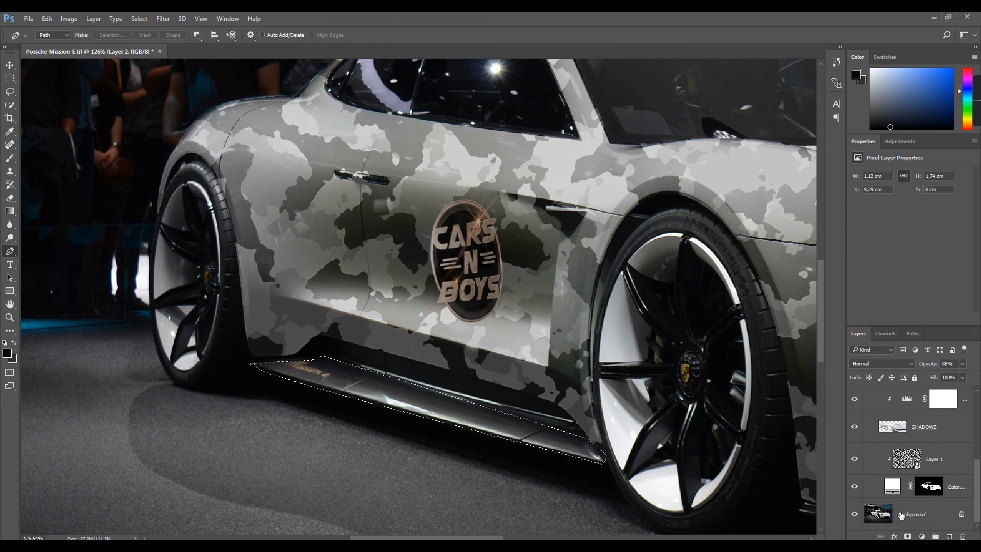
left_click(901, 515)
right_click(502, 425)
key("Escape")
key("ctrl+j")
key("ctrl+z")
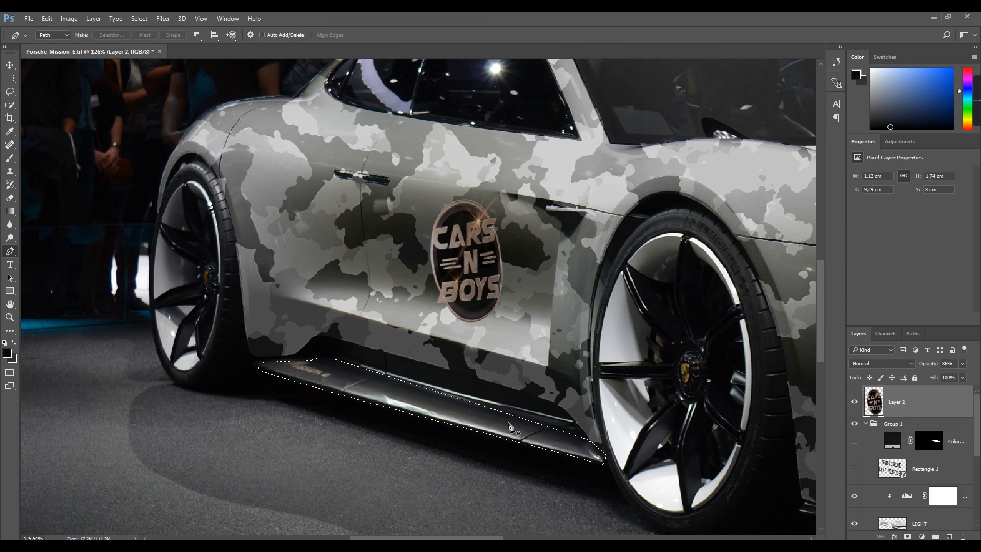
Step: Copy the selected side skirt from the Background to its own layer with a yellow-green c6ff00 Solid Color fill beneath it
key("ctrl+j")
key("Return")
scroll(884, 517, "down", 3)
left_click(884, 517)
key("ctrl+j")
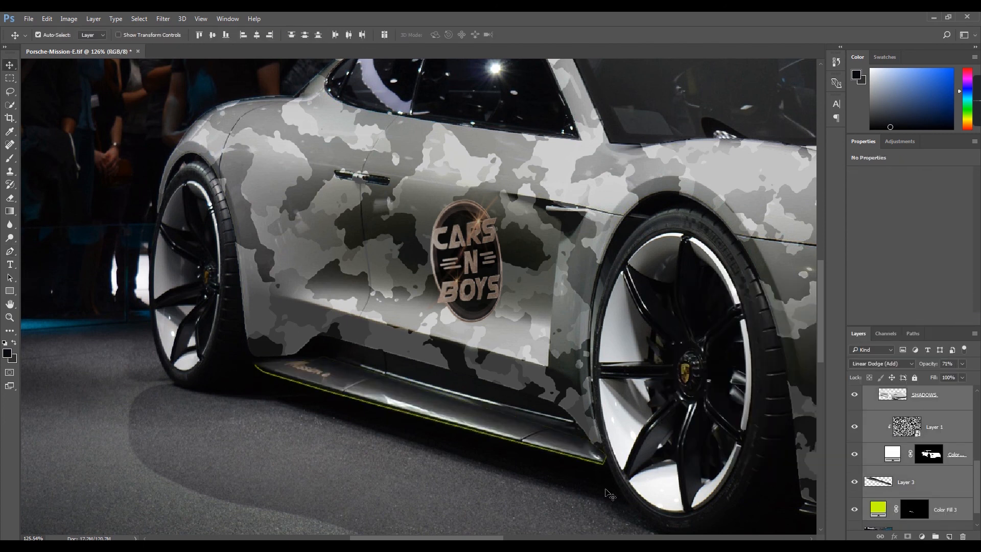
Step: Nudge the yellow-green fill down to form a thicker stripe along the side skirt's lower edge
scroll(946, 488, "down", 1)
left_click(949, 486)
key("shift+Down")
scroll(488, 474, "down", 6)
left_click_drag(488, 474, 365, 453)
Step: Change the side-skirt stripe's fill colour from yellow-green to yellow
double_click(878, 485)
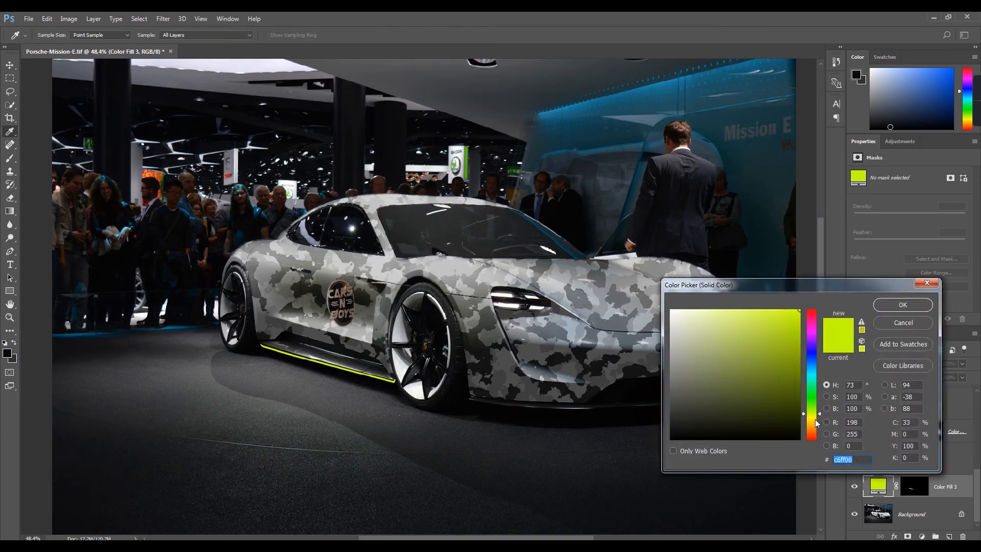
left_click(814, 417)
key("Return")
Step: Draw a closed Pen path around the front splitter beneath the bumper
key("ctrl+0")
key("p")
scroll(635, 385, "up", 6)
left_click(280, 402)
mouse_move(429, 432)
left_mouse_down()
mouse_move(355, 431)
mouse_move(430, 424)
left_mouse_up()
left_click(483, 427)
left_click(502, 423)
mouse_move(693, 415)
left_mouse_down()
mouse_move(552, 421)
mouse_move(616, 411)
left_mouse_up()
left_click(661, 397)
left_click(667, 395)
left_click(683, 394)
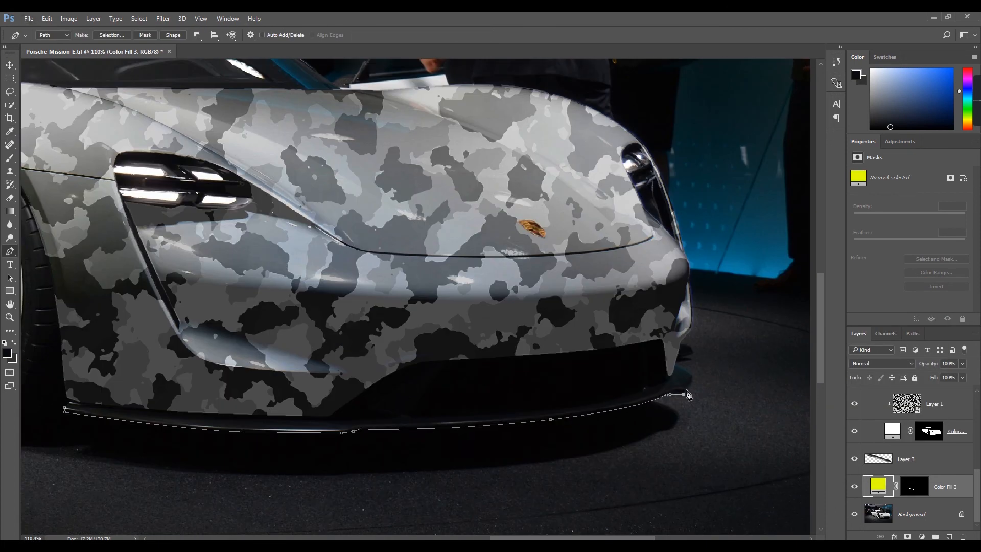
left_click(692, 379)
left_click(215, 399)
left_click(65, 408)
Step: Convert the splitter path into a selection and fill it with a yellow eaff00 Solid Color layer
right_click(127, 390)
left_click(162, 173)
key("Return")
left_click(922, 536)
left_click(876, 310)
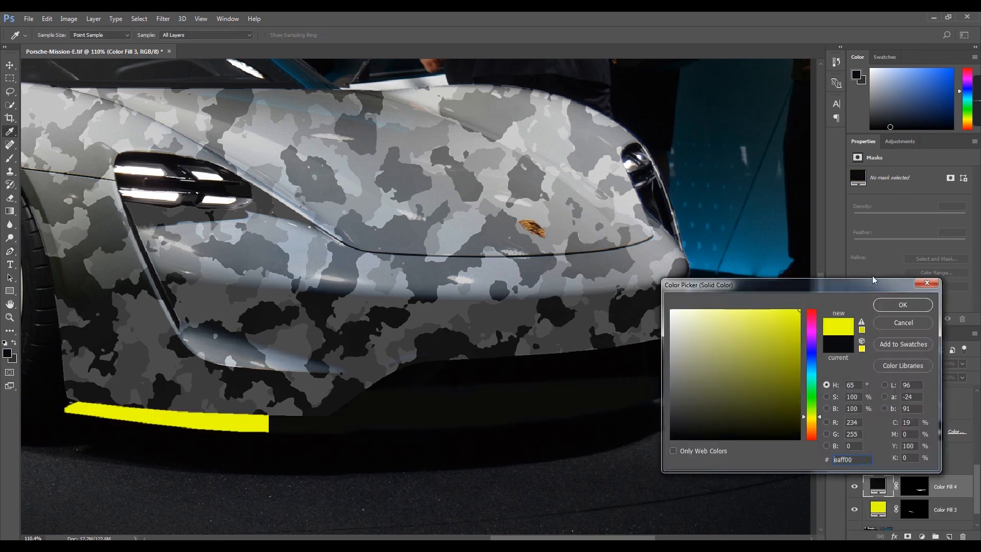
left_click(902, 304)
Step: Copy the splitter area from the Background to its own layer and place the new yellow fill layer beneath it
left_click(914, 487, "ctrl")
left_click(912, 515)
key("ctrl+j")
left_click(941, 445)
left_click_drag(942, 460, 946, 518)
Step: Nudge the yellow splitter fill down to form a stripe along the front splitter's lower edge
key("v")
key("shift+Down")
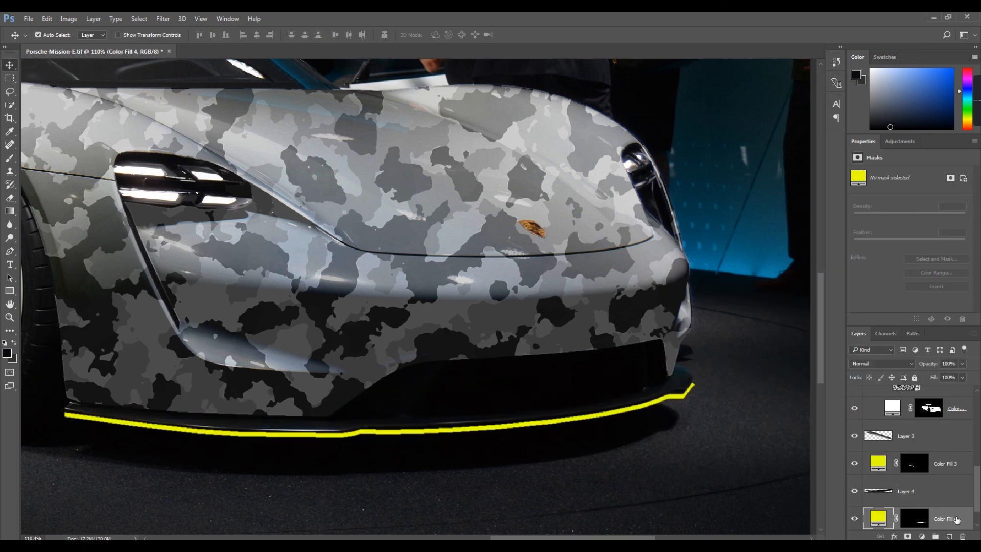
key("ctrl+0")
Step: Extend the canvas to the right with the Crop tool to about double its width
scroll(280, 366, "down", 5)
key("c")
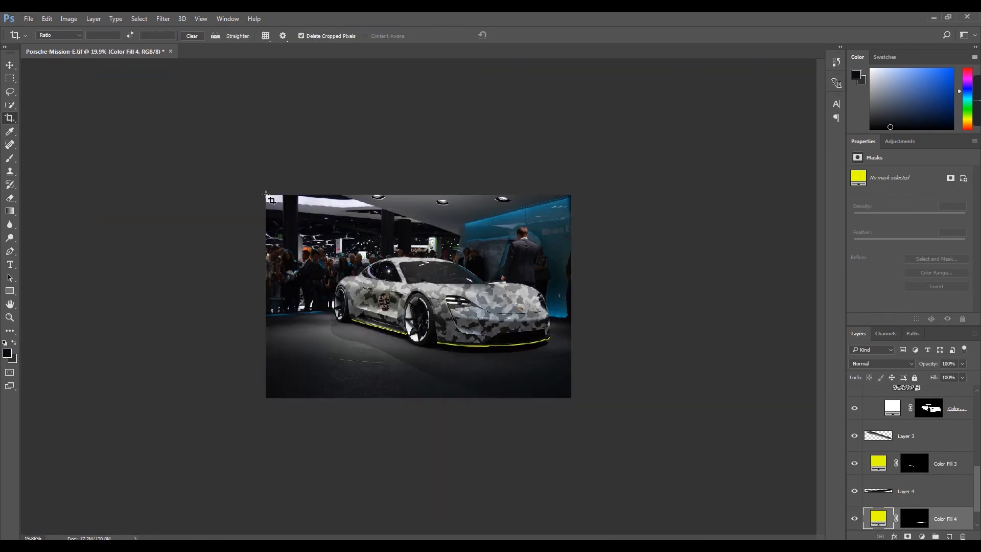
left_click_drag(570, 296, 871, 302)
key("Return")
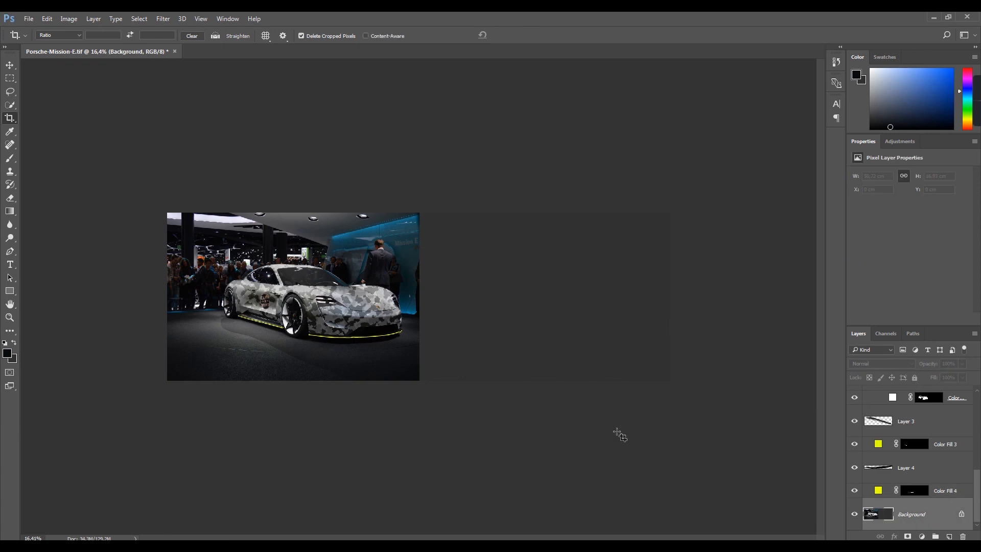
Step: Duplicate the Background photo and place the copy beside the wrapped car in the empty canvas half
key("v")
left_click_drag(331, 337, 583, 338, "alt")
scroll(219, 253, "up", 6)
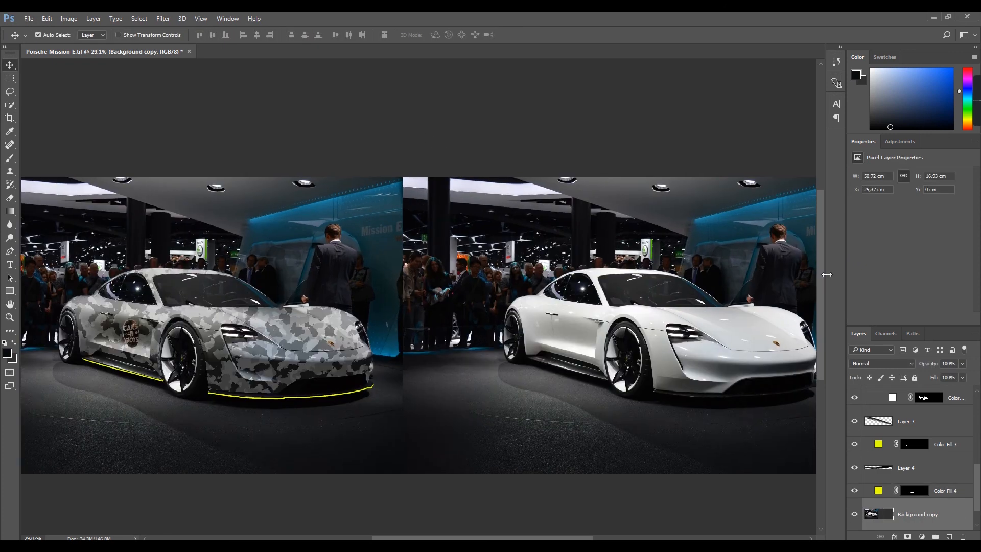
scroll(593, 352, "down", 2)
Step: Open the CARS N BOYS logo file 500x550.png and place the logo, about 4.2 by 4.0 cm, at the lower centre between both photos
key("ctrl+o")
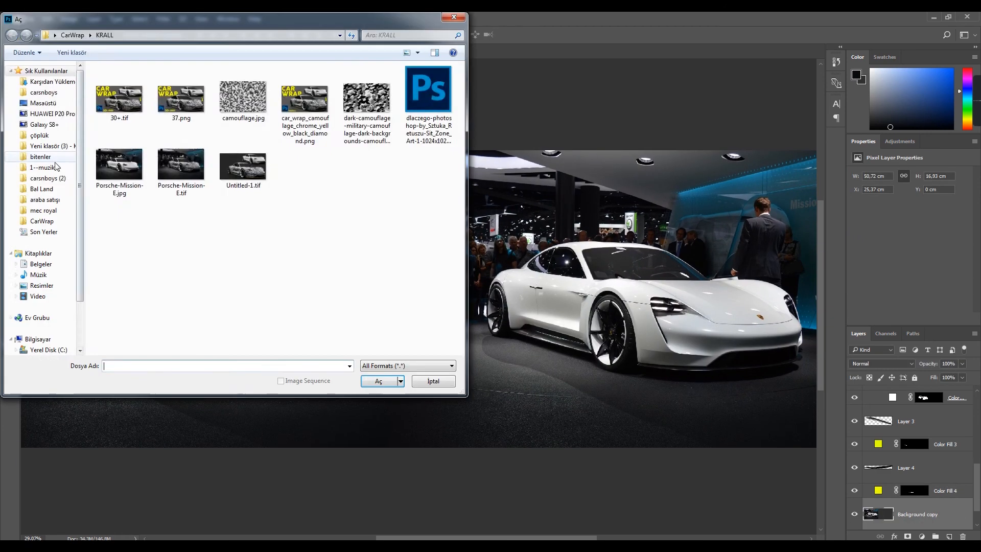
left_click(57, 166)
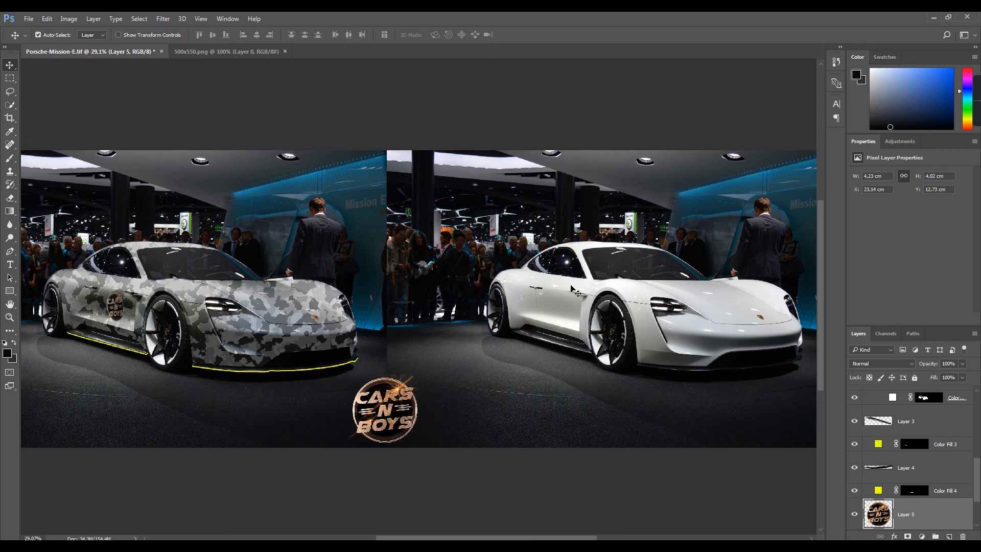
scroll(556, 212, "down", 1)
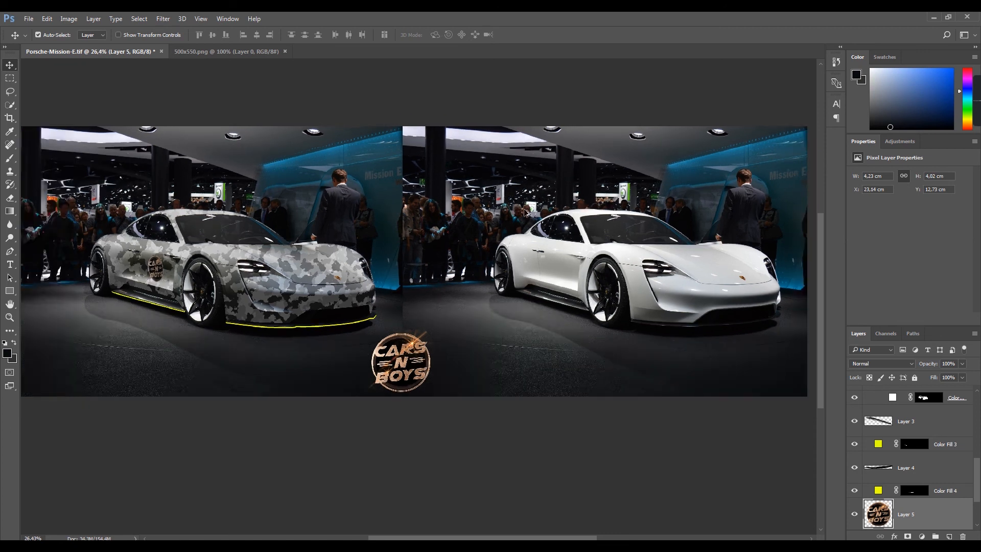
scroll(720, 207, "down", 1)
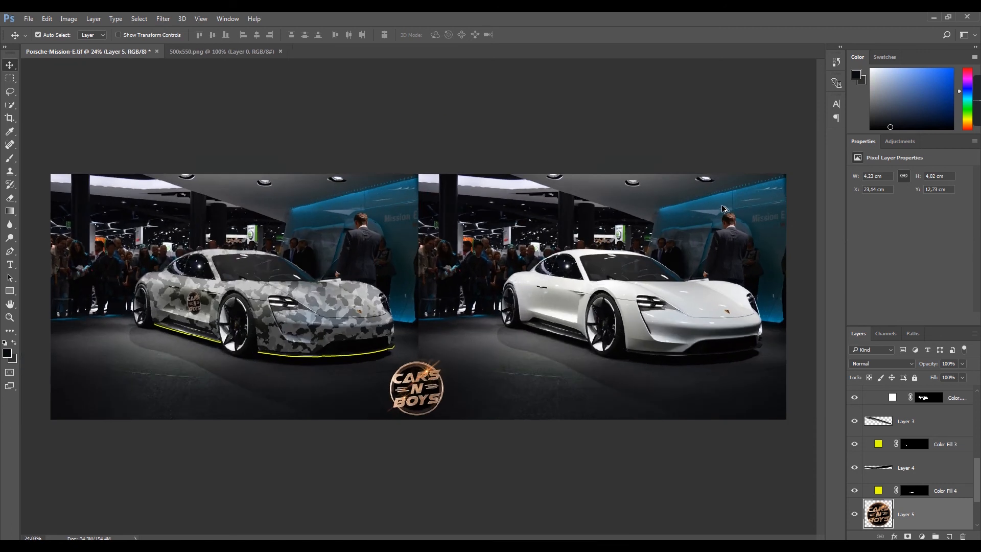
scroll(724, 208, "up", 1)
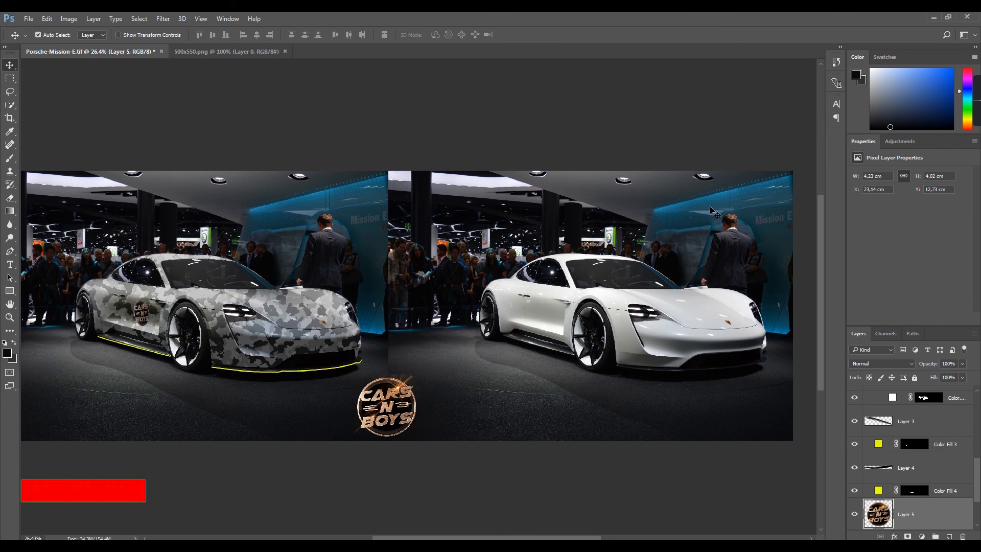